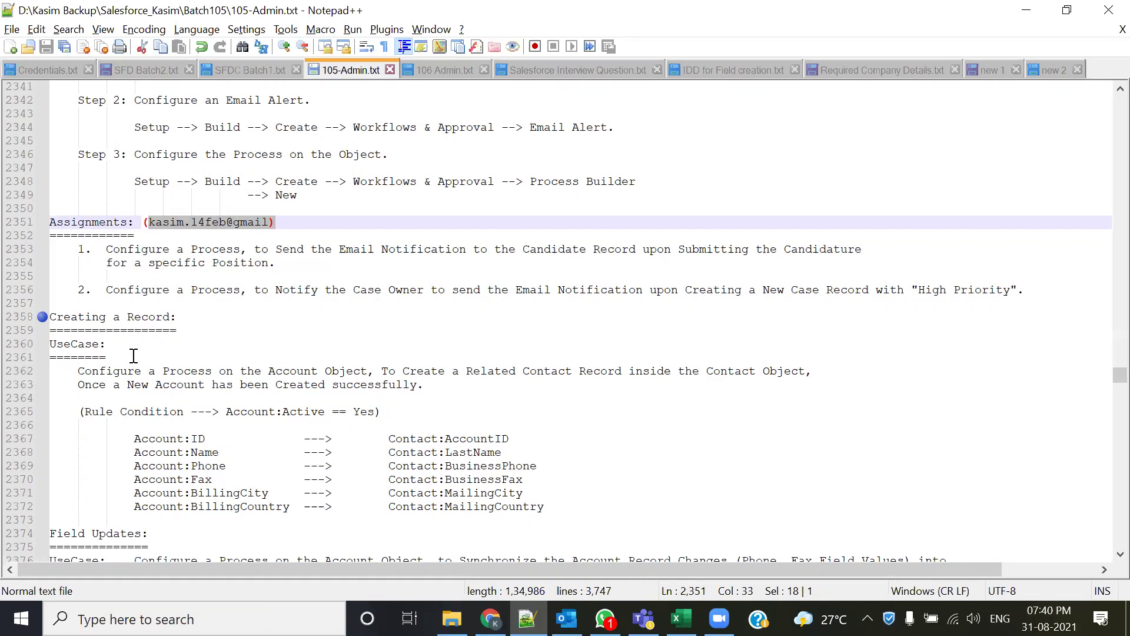
- Highlight the use-case clauses about a new Account and its related Contact in the notes
scroll(134, 355, down, 1)
drag(78, 330, 800, 330)
click(377, 329)
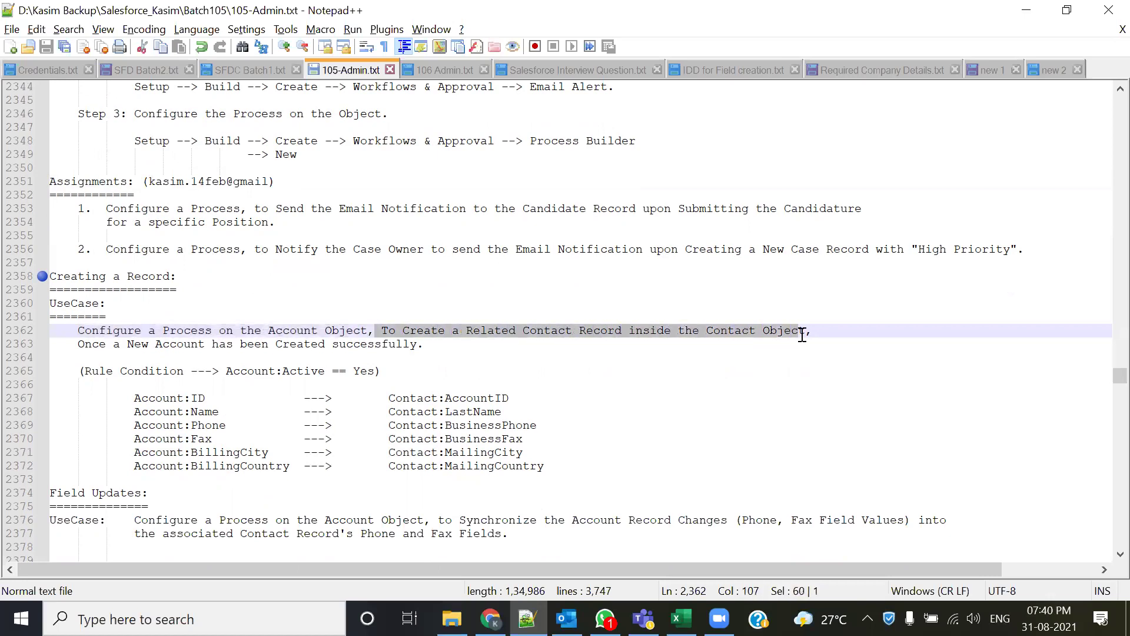
drag(84, 344, 435, 349)
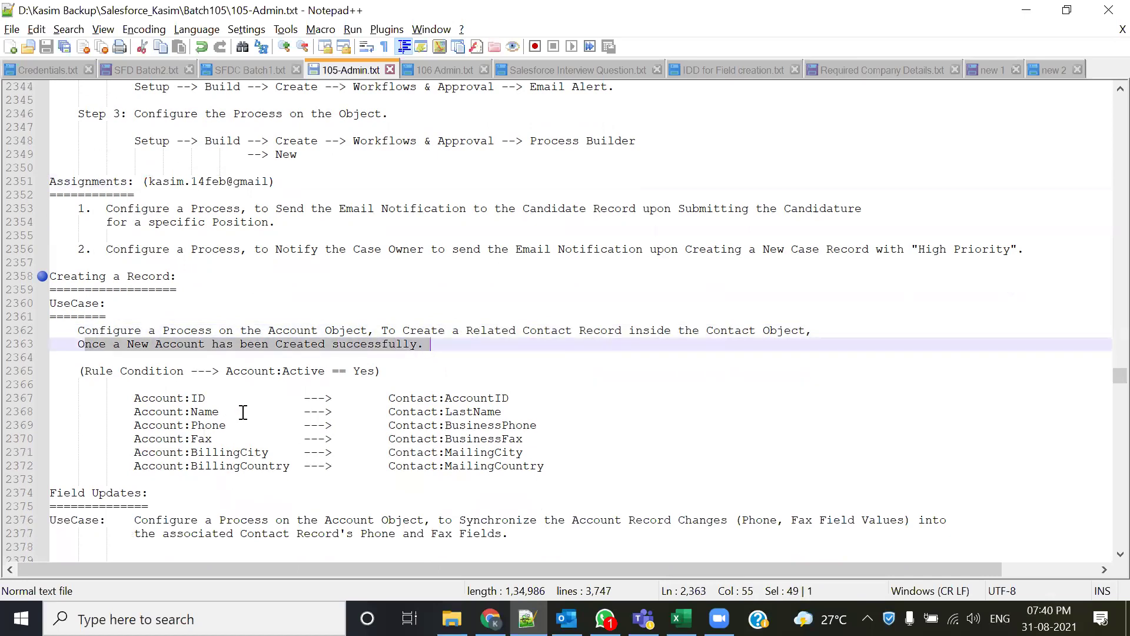
drag(269, 330, 628, 330)
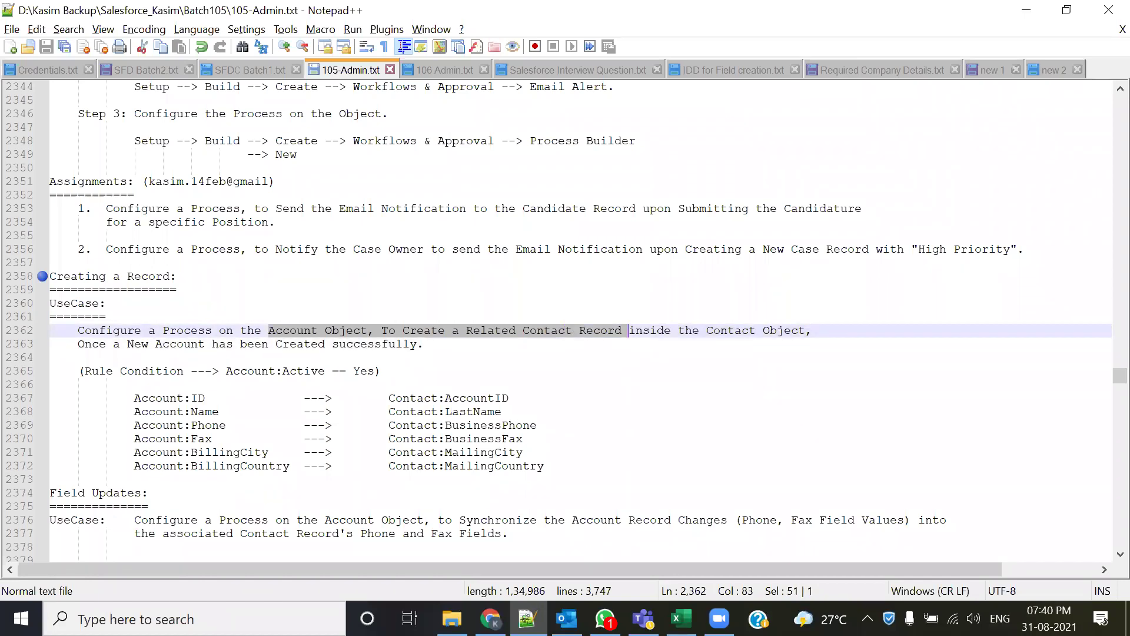
- Log in to the Salesforce training org with the saved username and its password
key(alt+Tab)
click(451, 17)
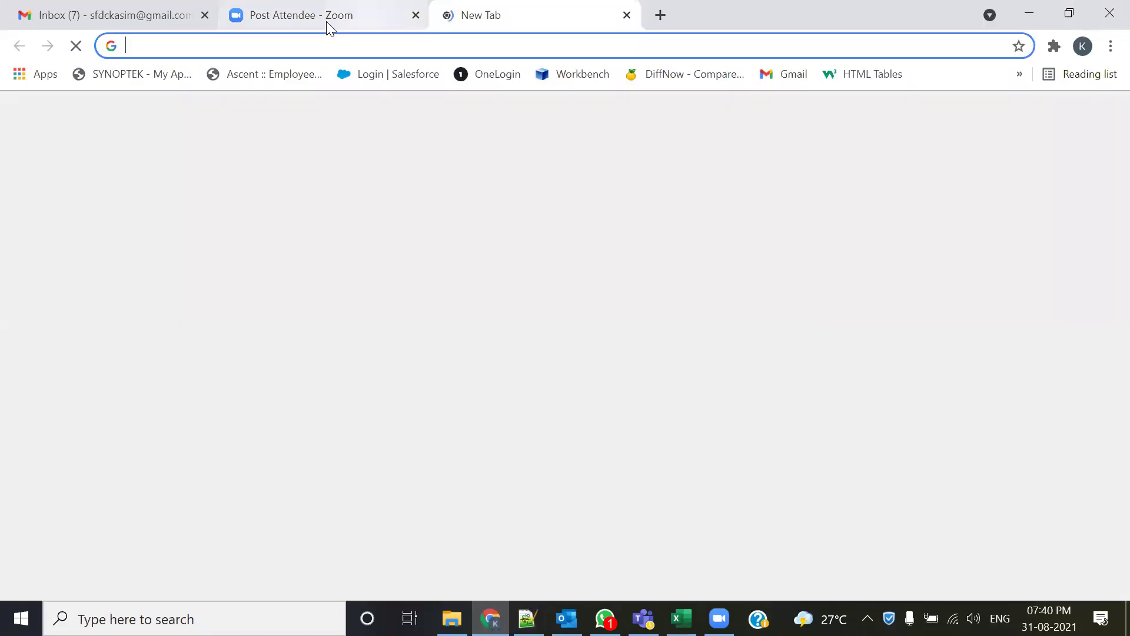
click(414, 16)
click(372, 77)
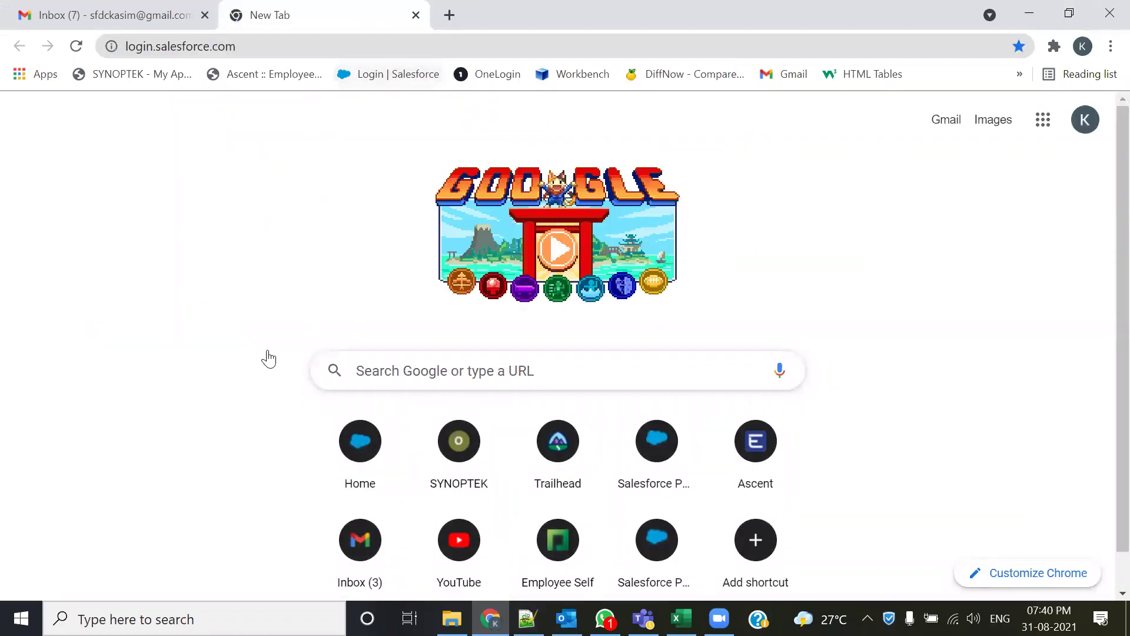
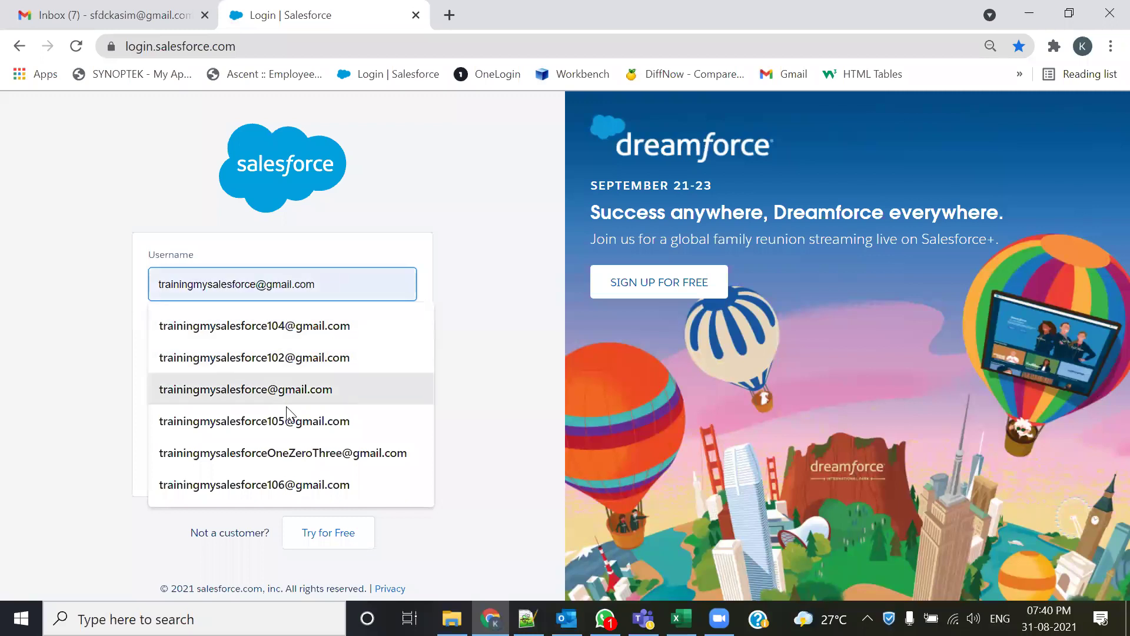
click(290, 421)
click(291, 363)
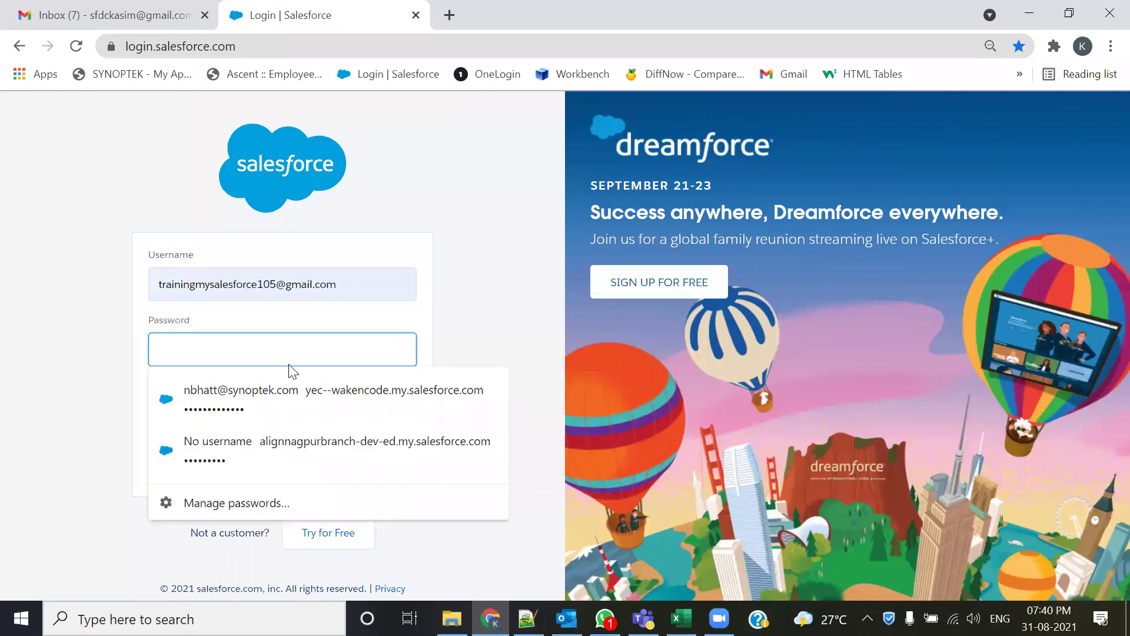
text(••)
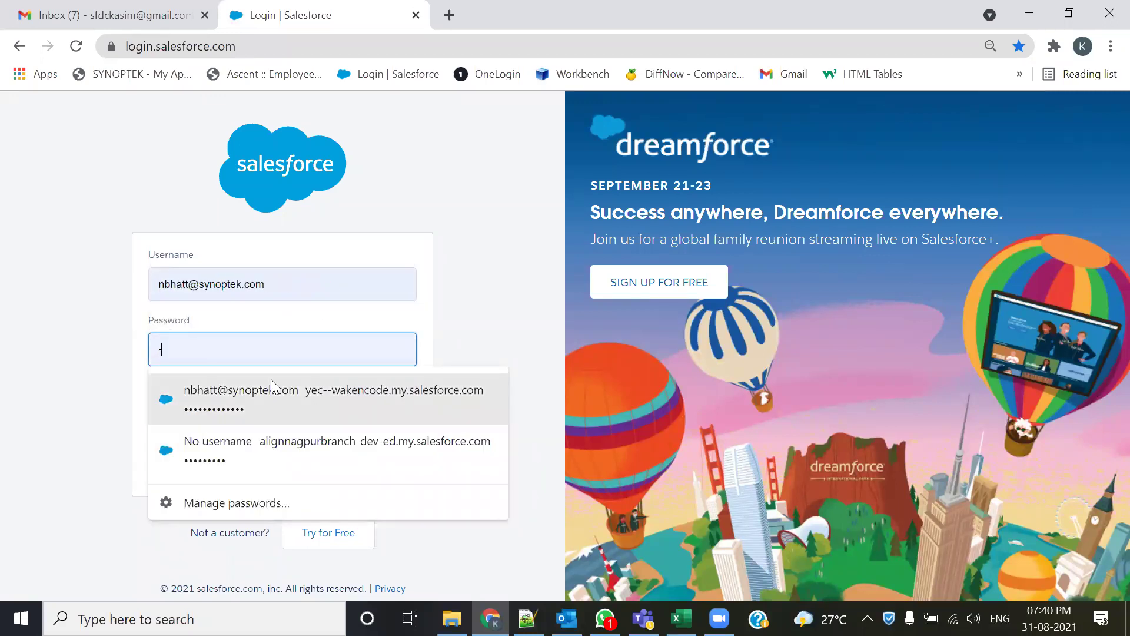
text(•)
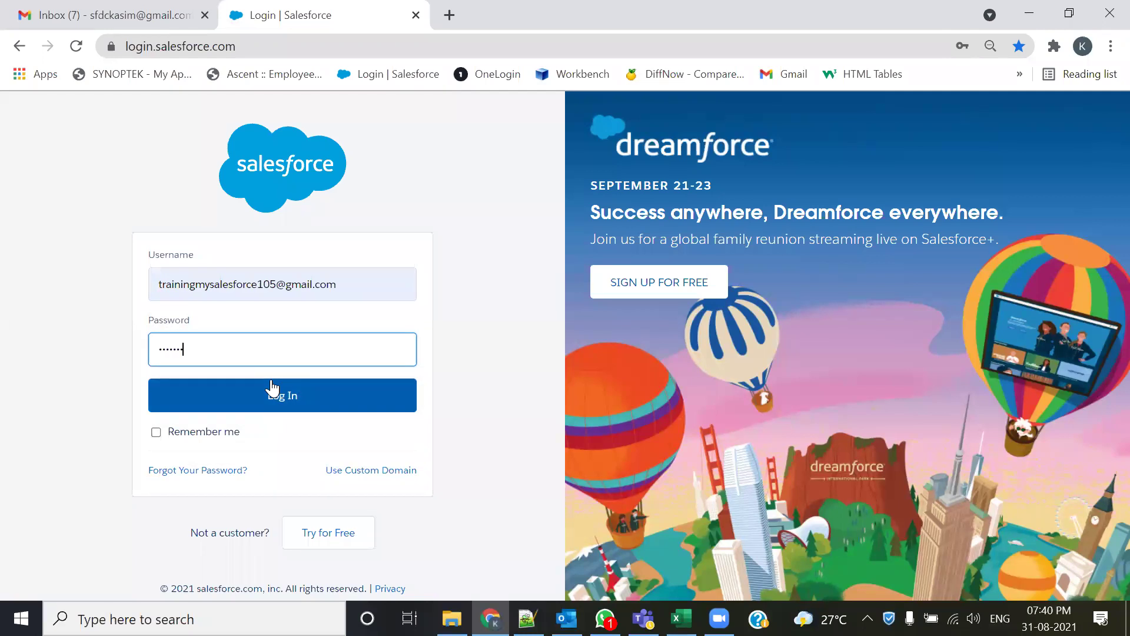
text(••)
key(Return)
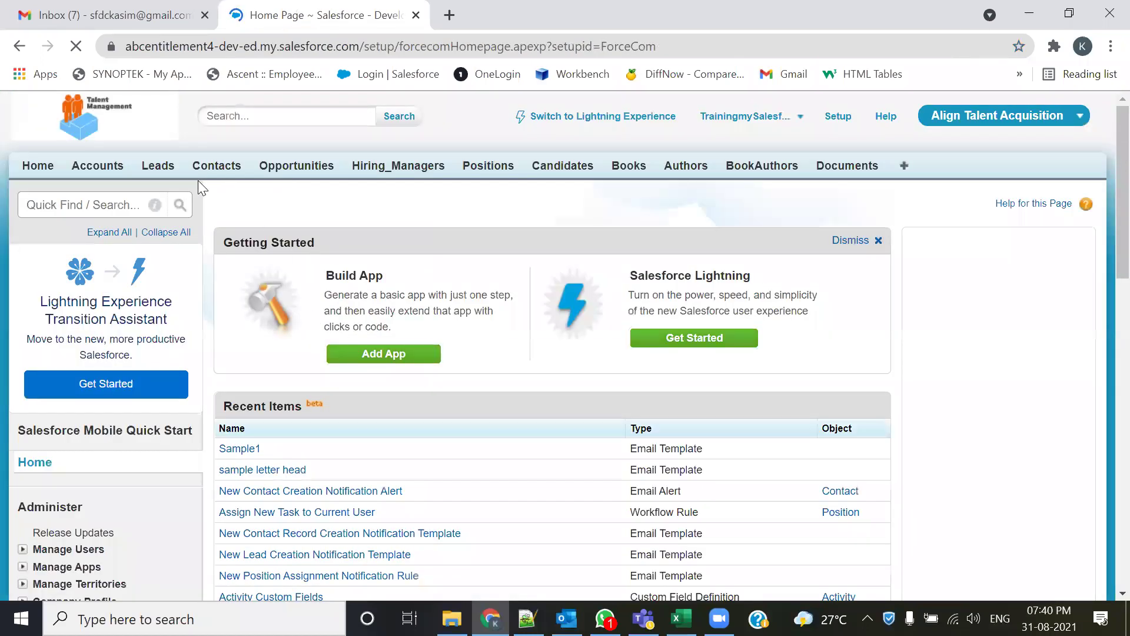
- Start a new account named 'Sample Test Account 1'
click(100, 167)
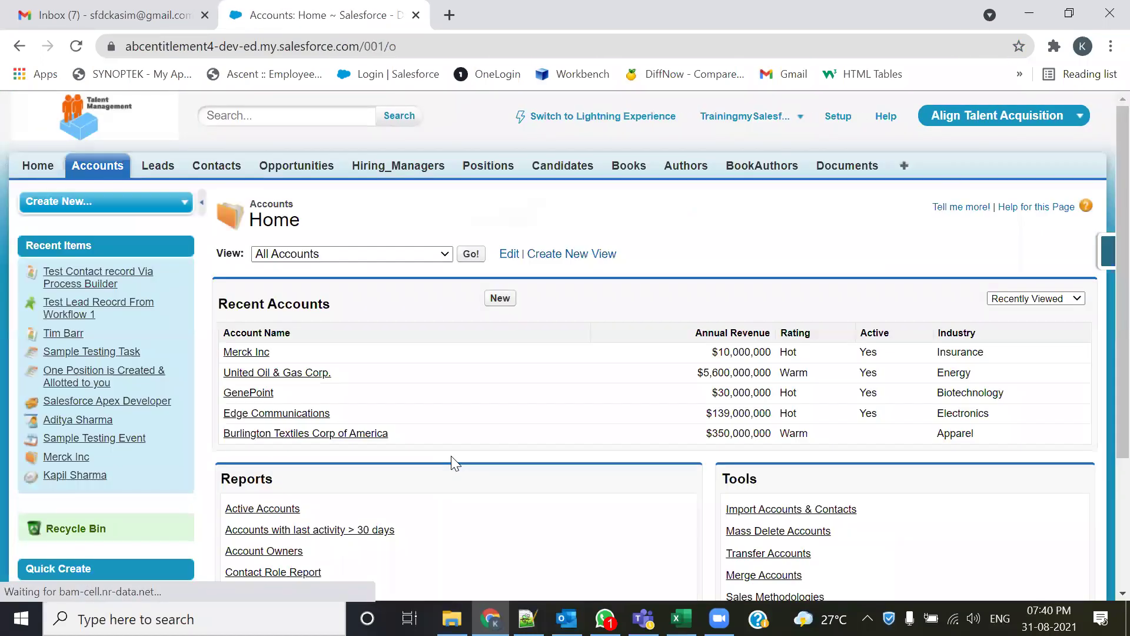
click(499, 297)
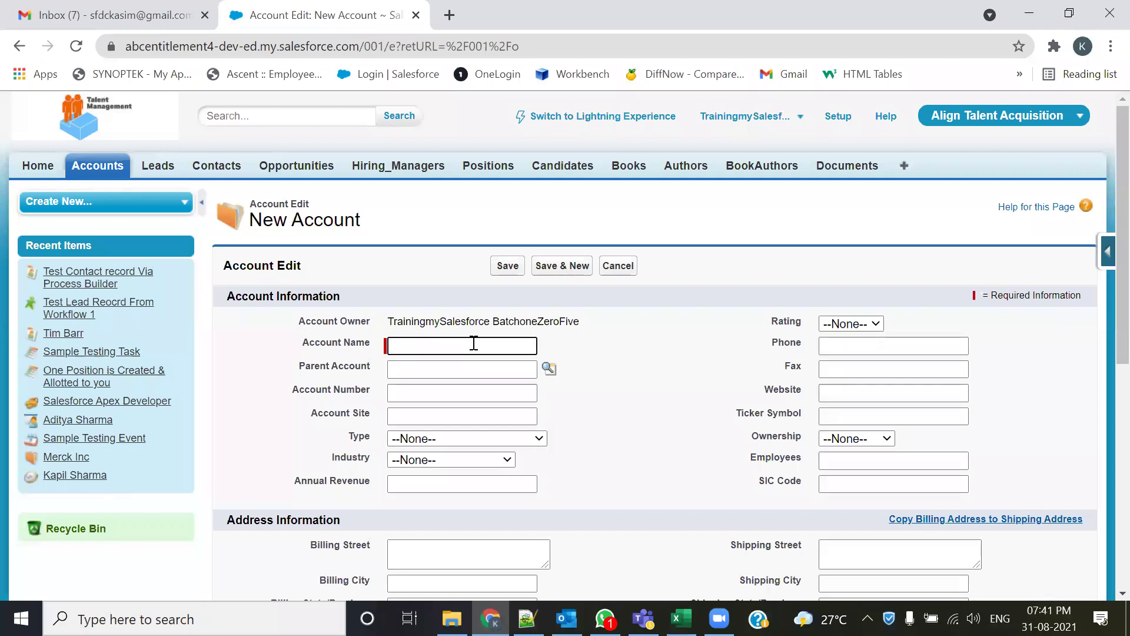
text(Smaple)
key(BackSpace)
key(BackSpace)
key(BackSpace)
key(BackSpace)
key(BackSpace)
text(ampl)
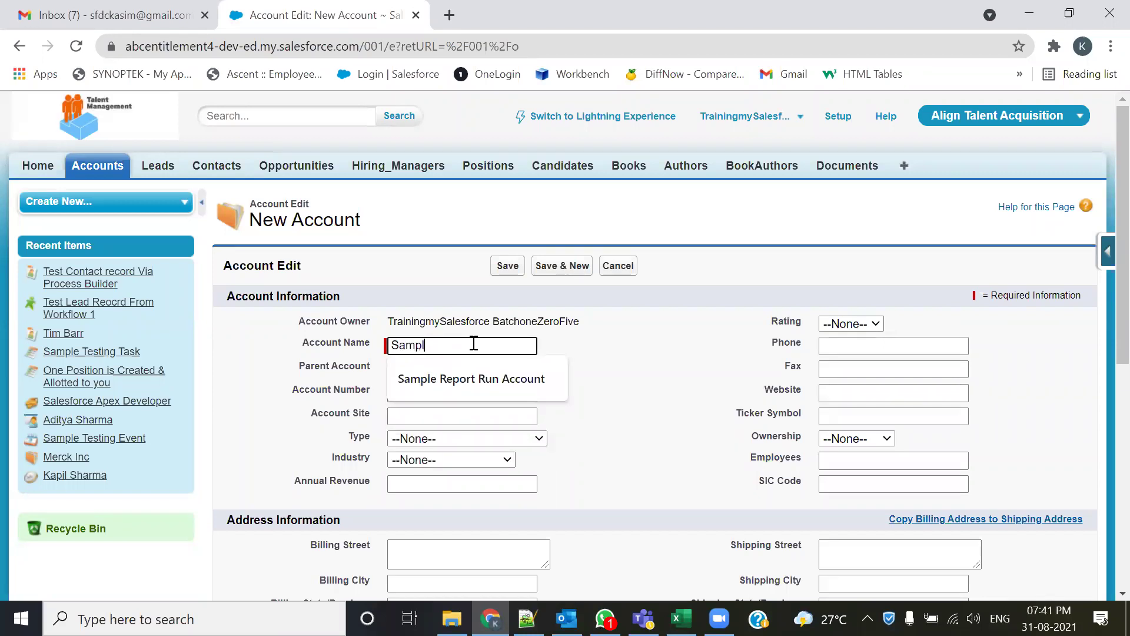
text(e  Test Acc)
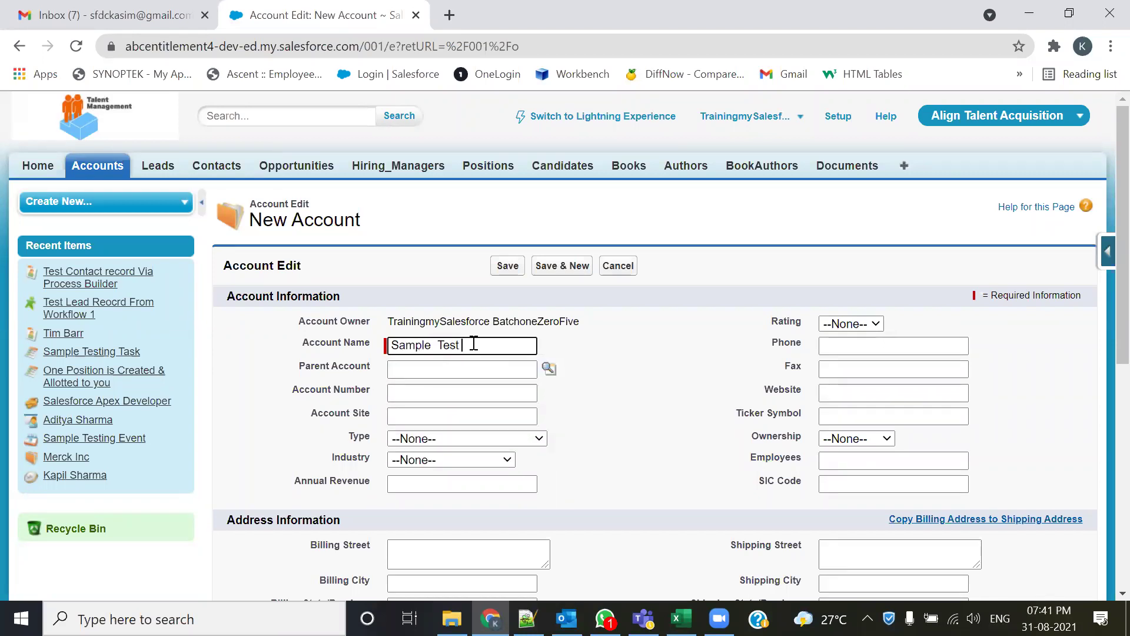
key(BackSpace)
key(BackSpace)
key(BackSpace)
text(Account)
- Set Type Prospect, Industry Electronics, Annual Revenue 10000000, Rating Hot, plus phone and London billing address
click(516, 443)
click(465, 468)
click(469, 460)
scroll(464, 313, down, 1)
click(467, 281)
click(507, 482)
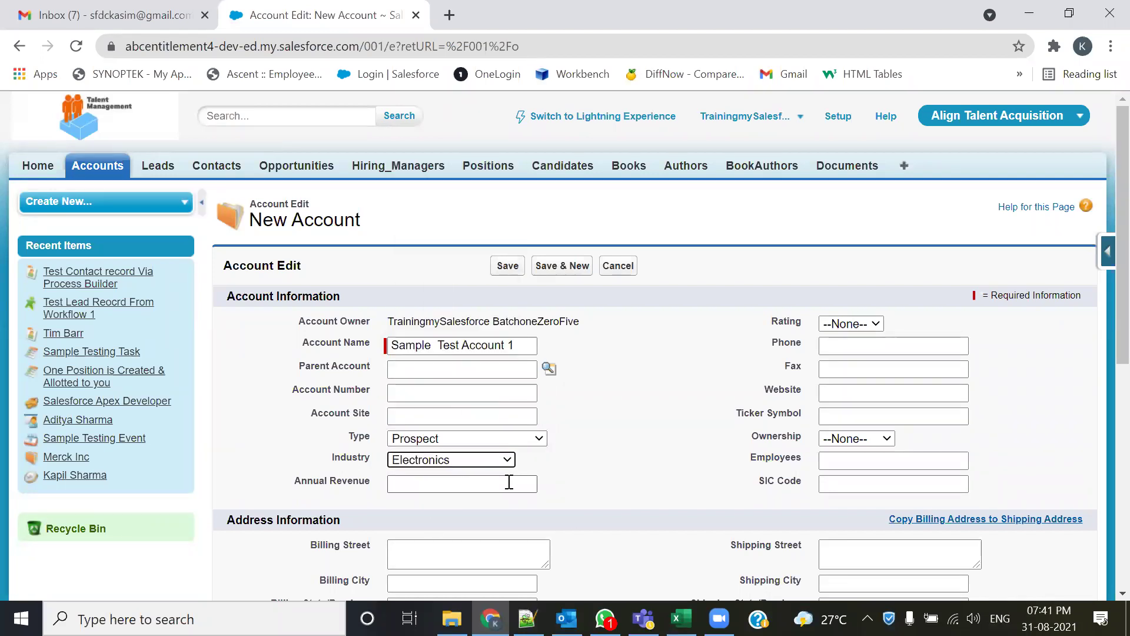
click(478, 514)
click(851, 324)
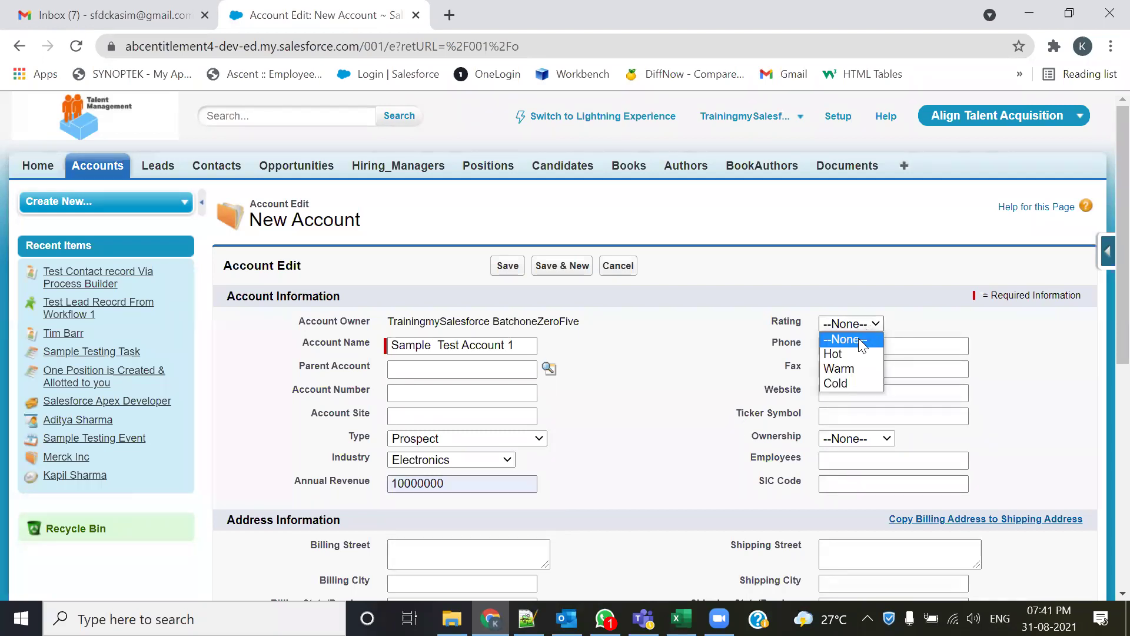
click(846, 350)
click(848, 347)
click(848, 378)
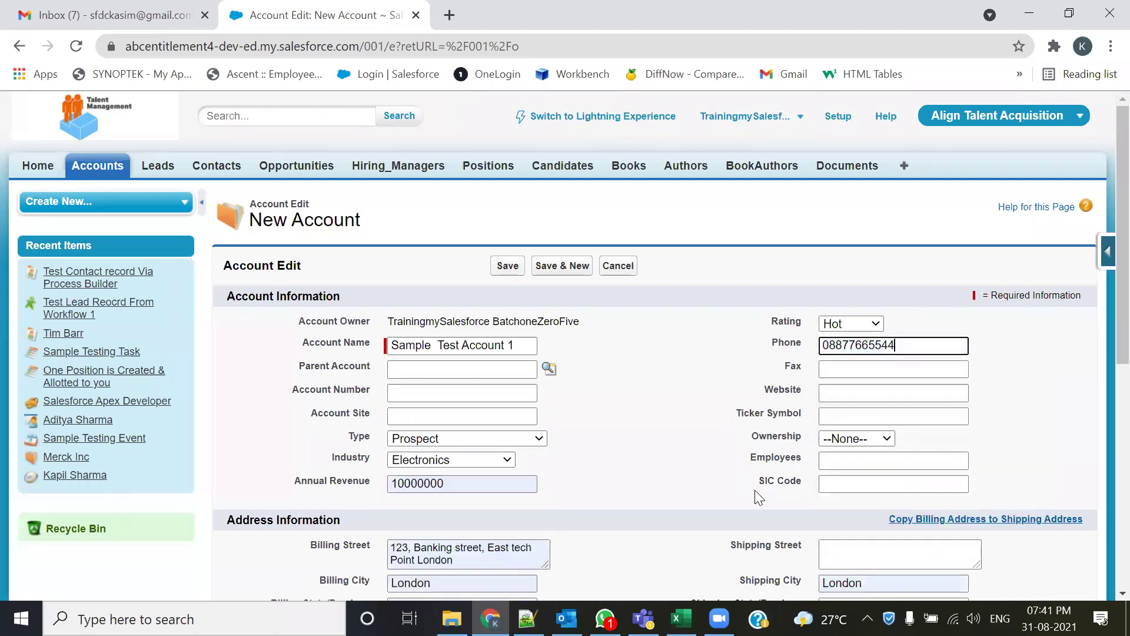
scroll(754, 490, down, 5)
- Set Ownership Public, Customer Priority High, SLA Gold and Active Yes, then save the account
click(878, 174)
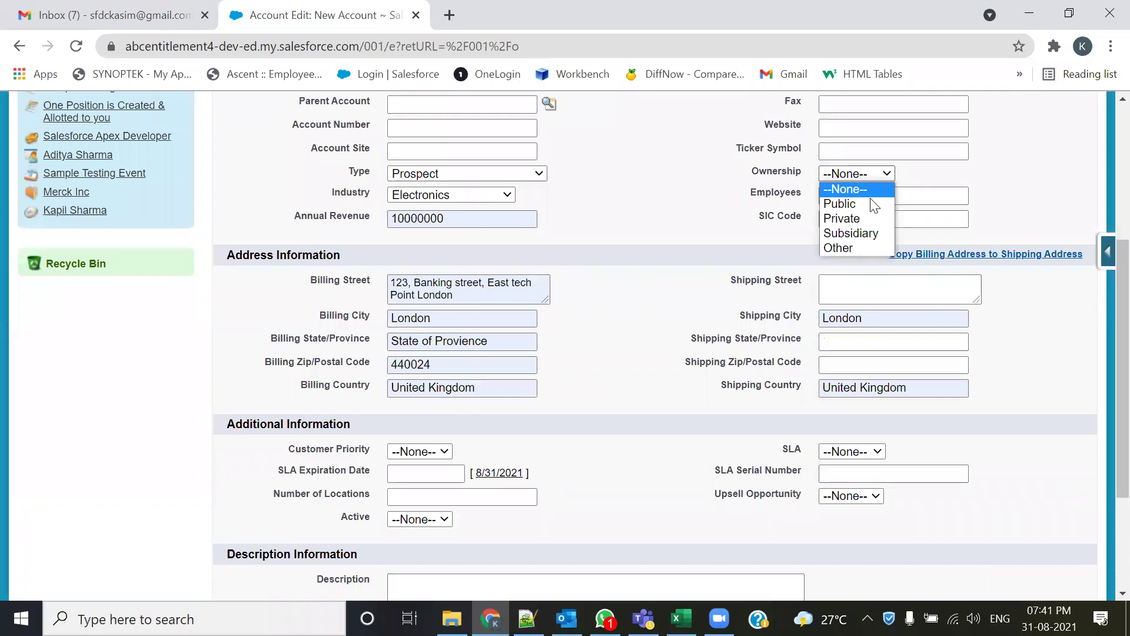
click(875, 206)
scroll(647, 471, down, 2)
click(446, 363)
click(427, 394)
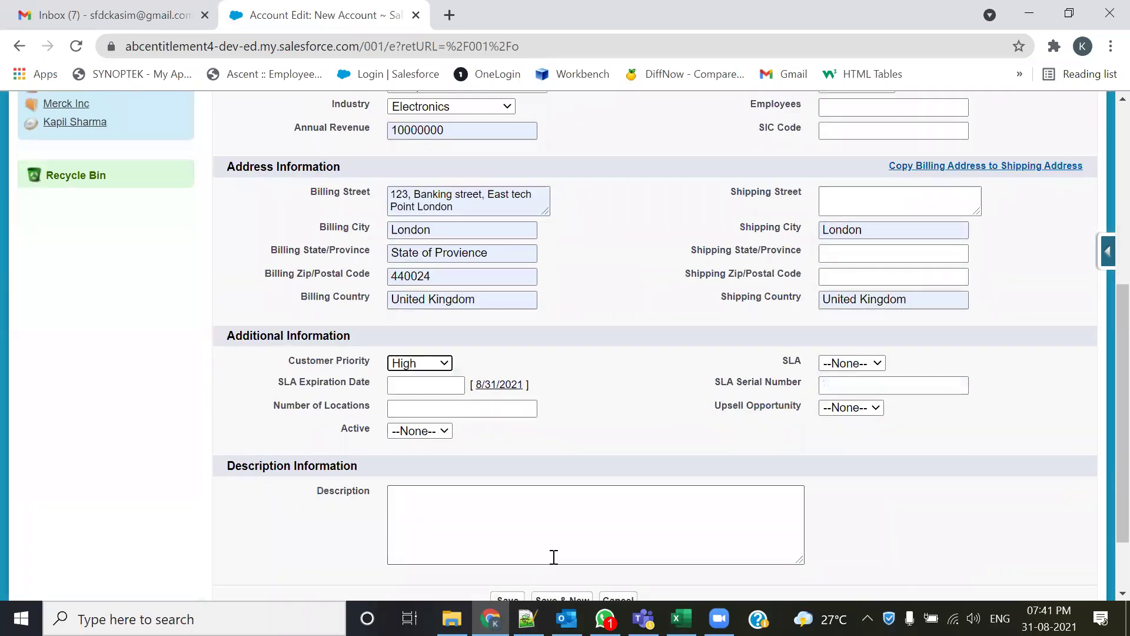
click(879, 362)
click(847, 392)
click(434, 431)
click(404, 474)
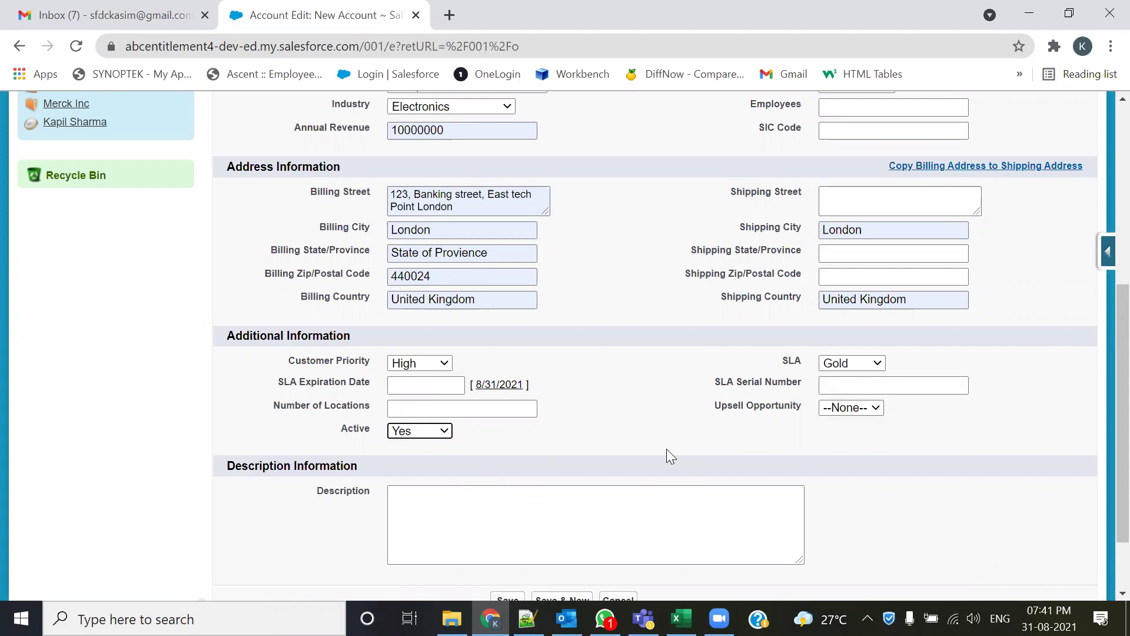
scroll(666, 456, down, 3)
click(507, 515)
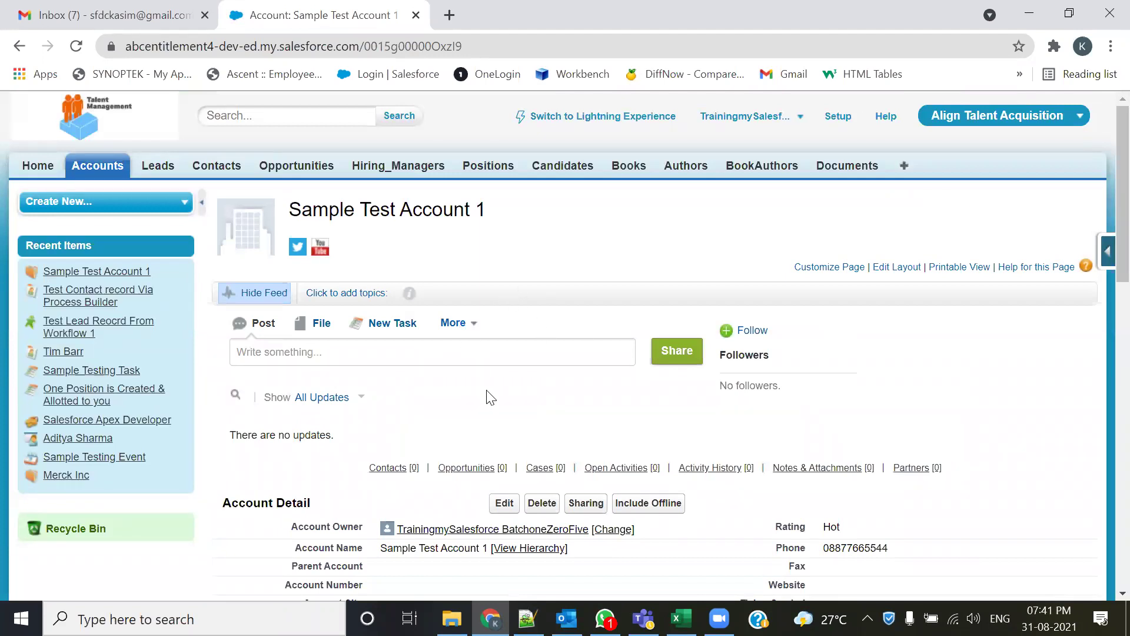
scroll(491, 398, down, 3)
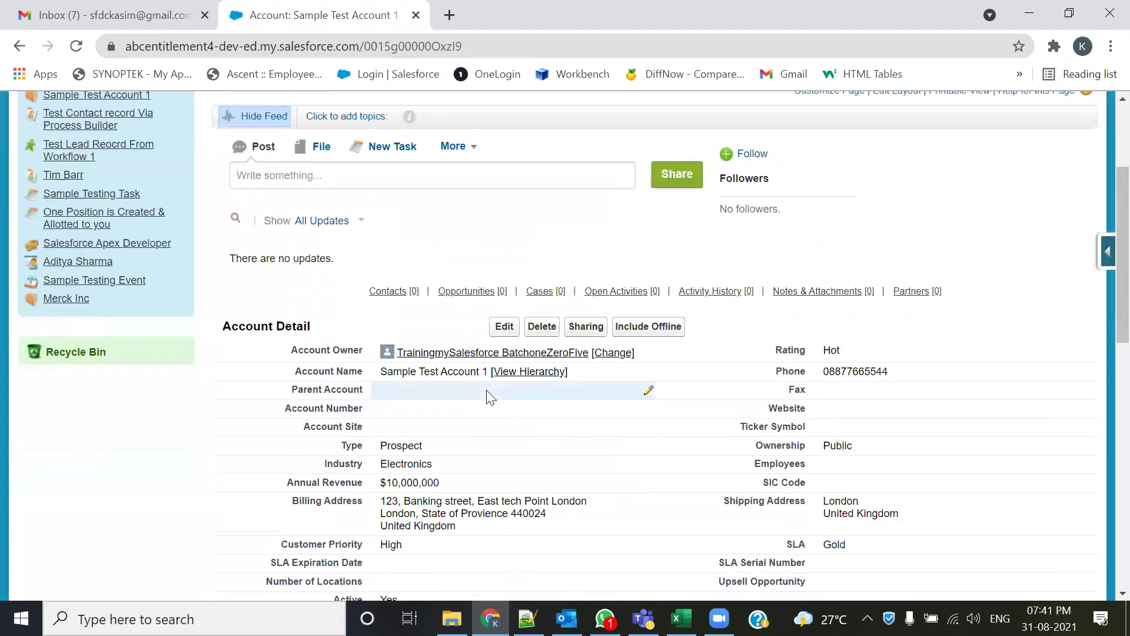
drag(308, 326, 230, 325)
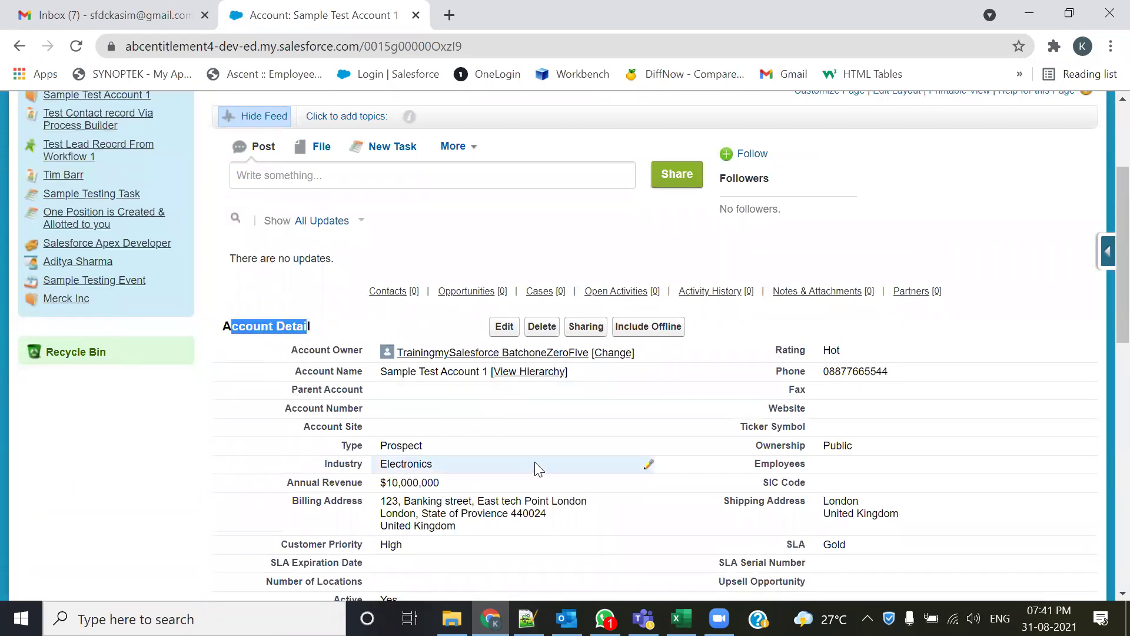
scroll(537, 461, down, 3)
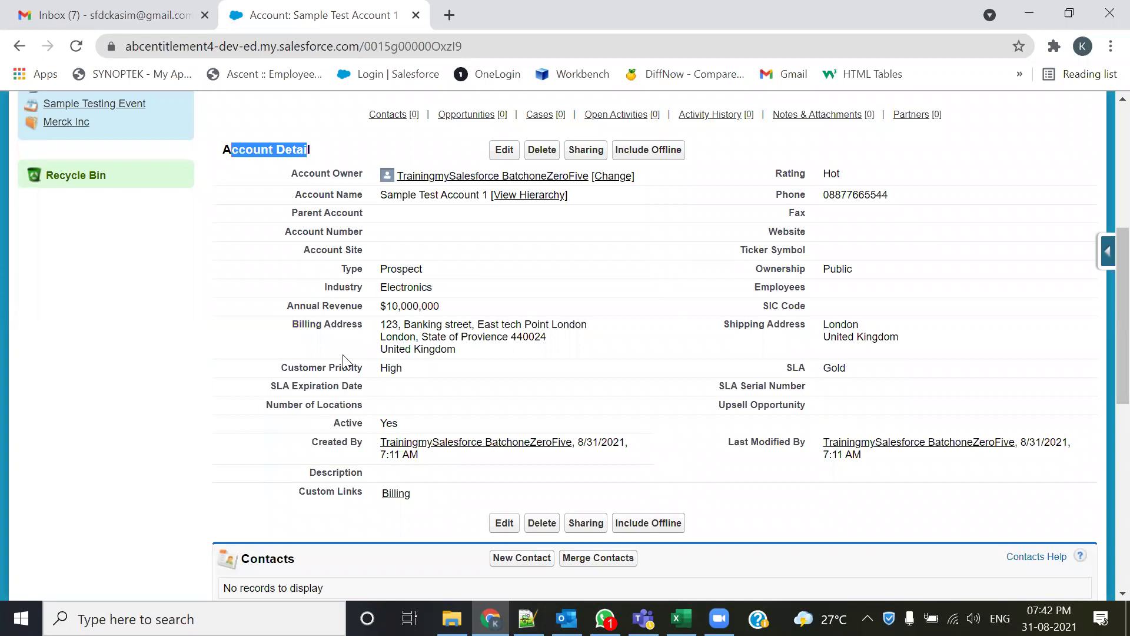
scroll(384, 347, down, 1)
drag(296, 471, 242, 469)
scroll(263, 472, down, 3)
drag(325, 366, 240, 366)
drag(287, 441, 239, 434)
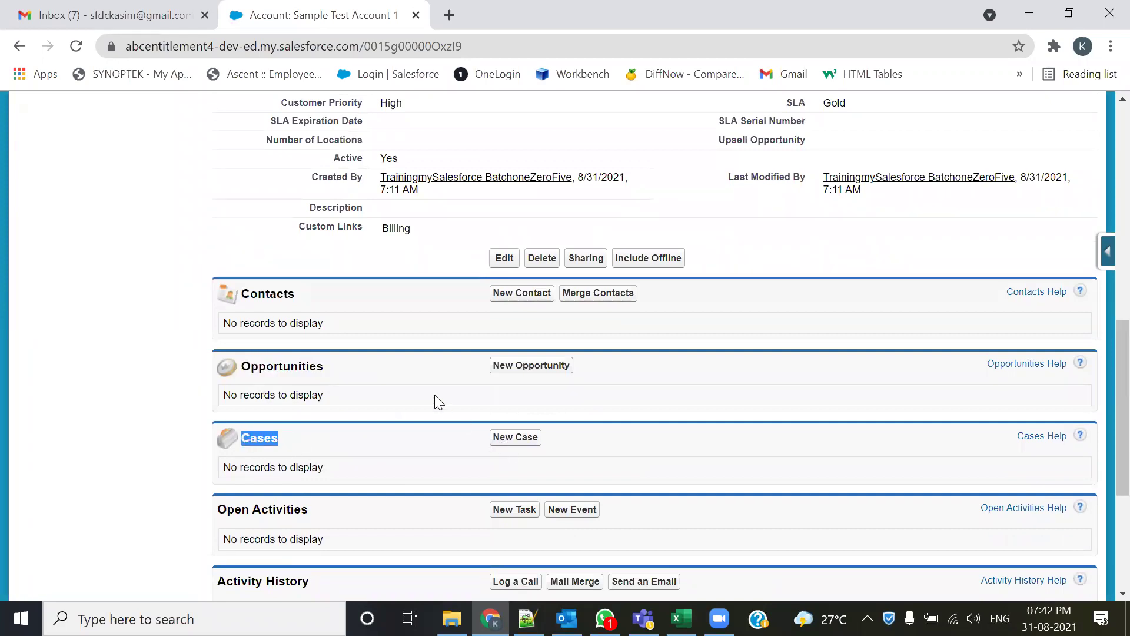
scroll(434, 401, up, 5)
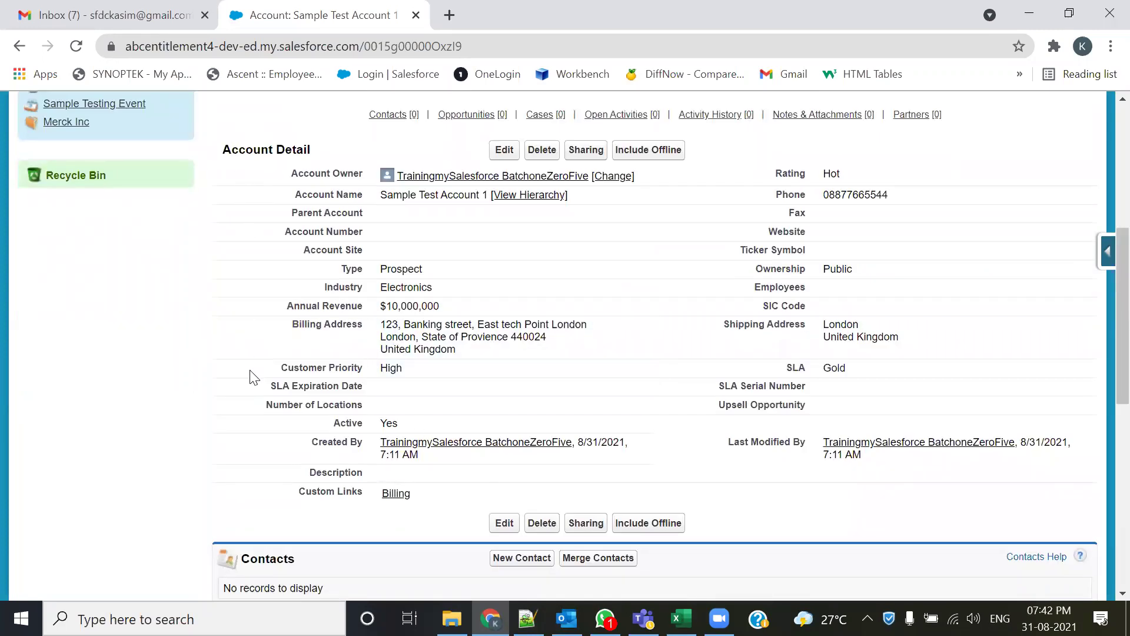
scroll(253, 377, down, 1)
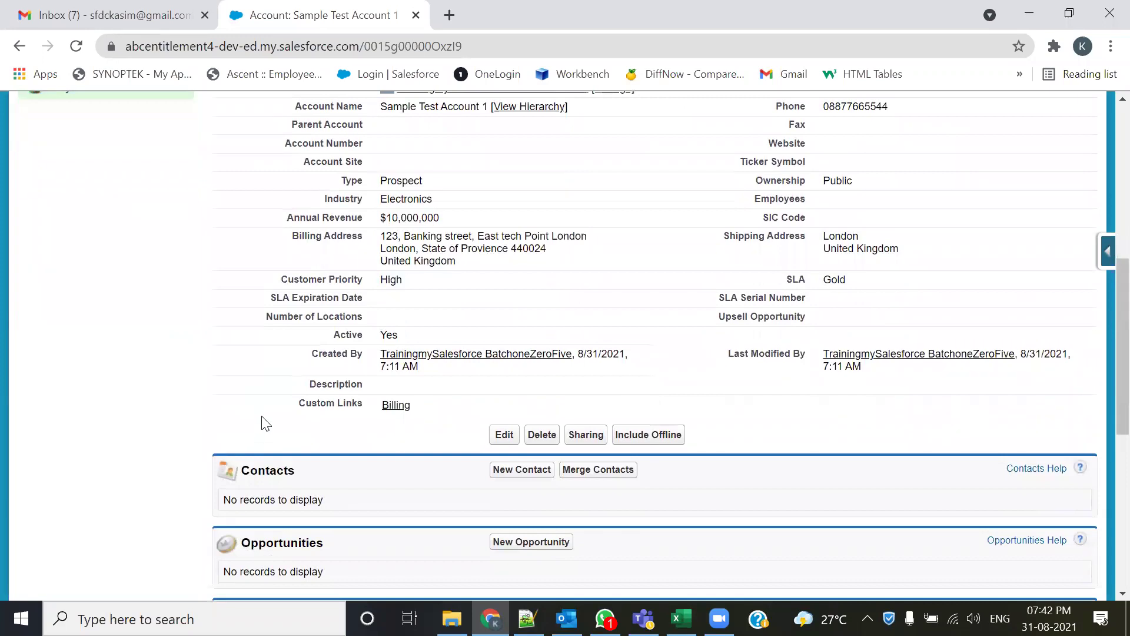
scroll(293, 386, up, 3)
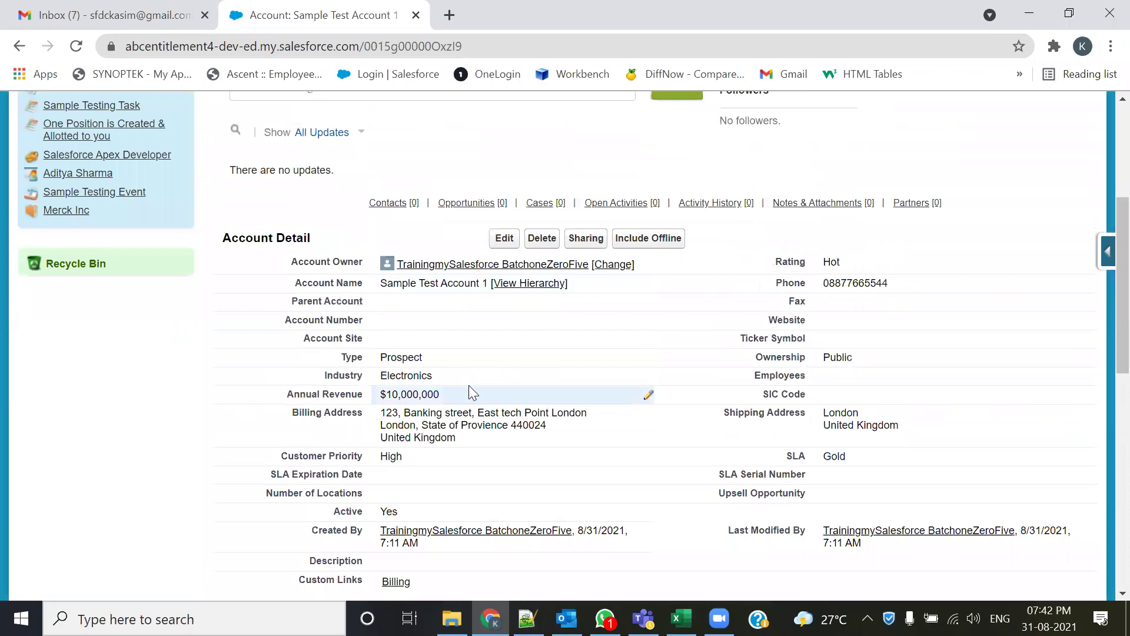
scroll(469, 394, down, 2)
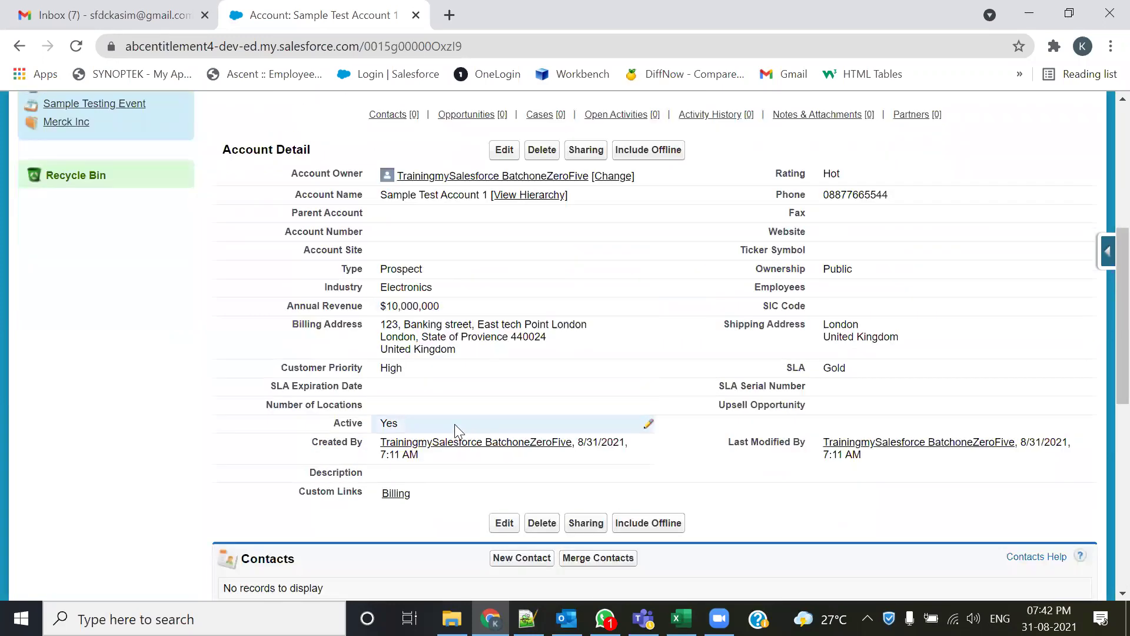
scroll(324, 492, down, 2)
double_click(291, 522)
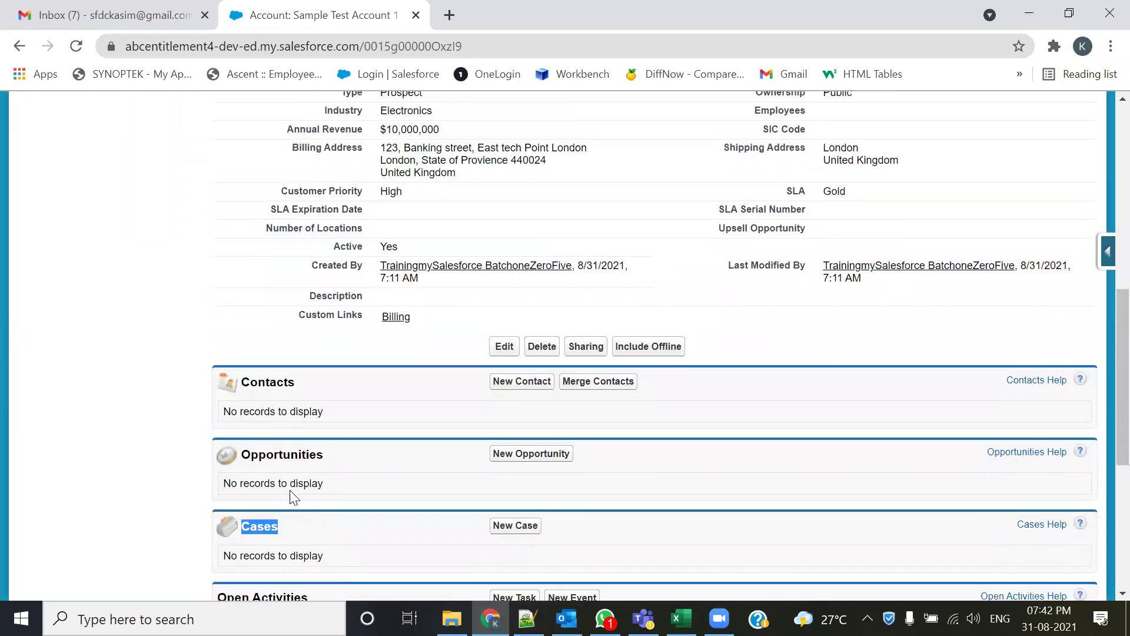
click(285, 527)
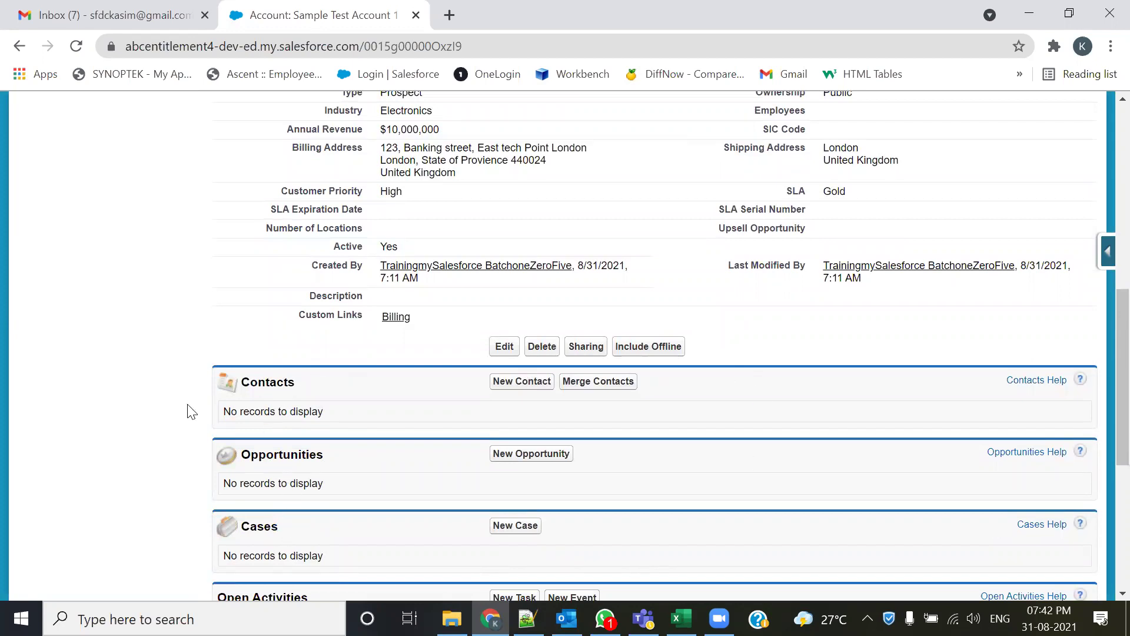
scroll(330, 321, down, 2)
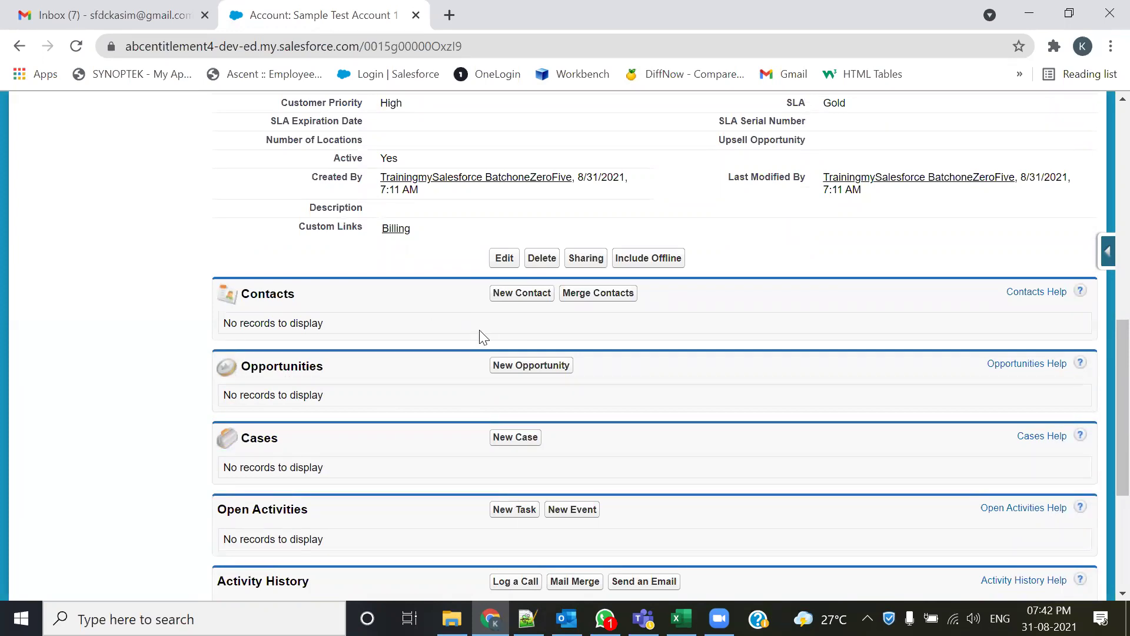
scroll(471, 330, up, 2)
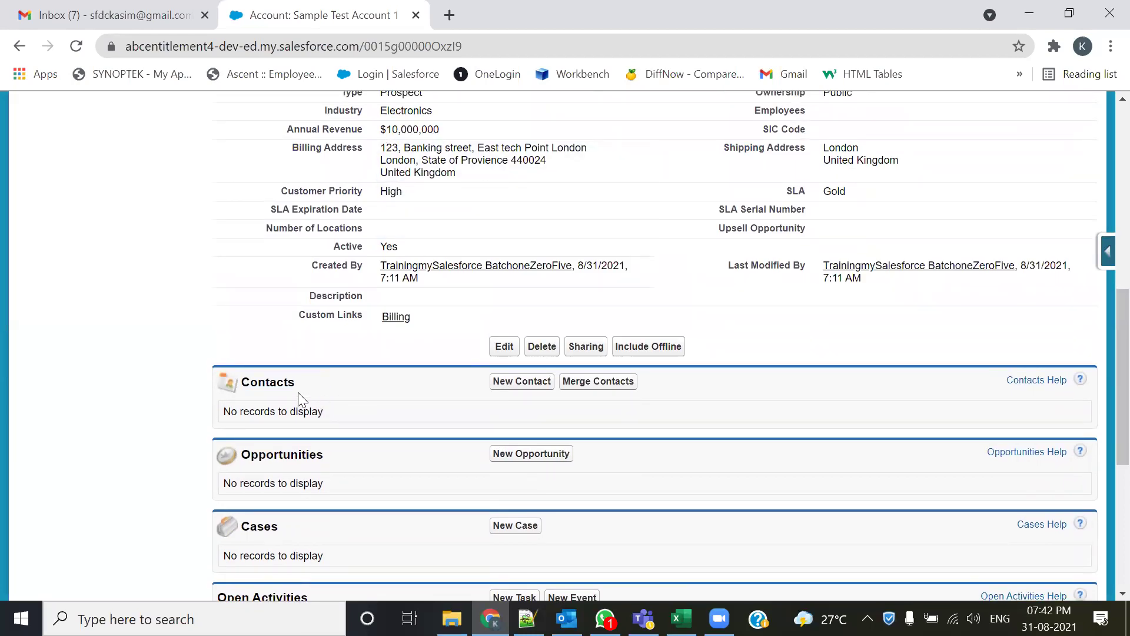
scroll(348, 383, up, 3)
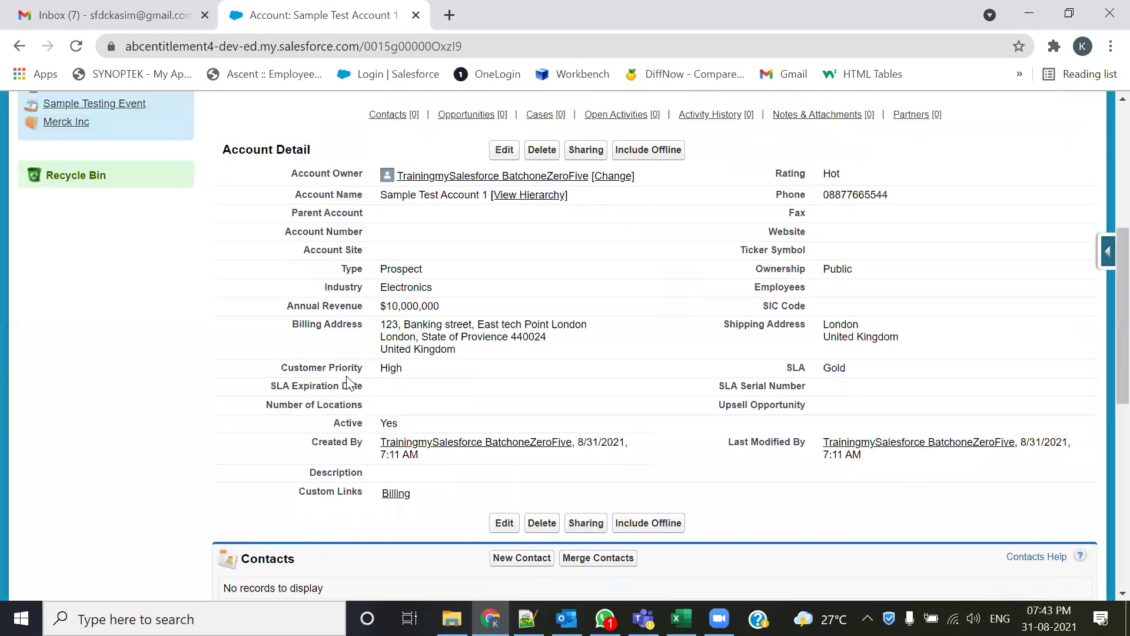
scroll(304, 454, down, 2)
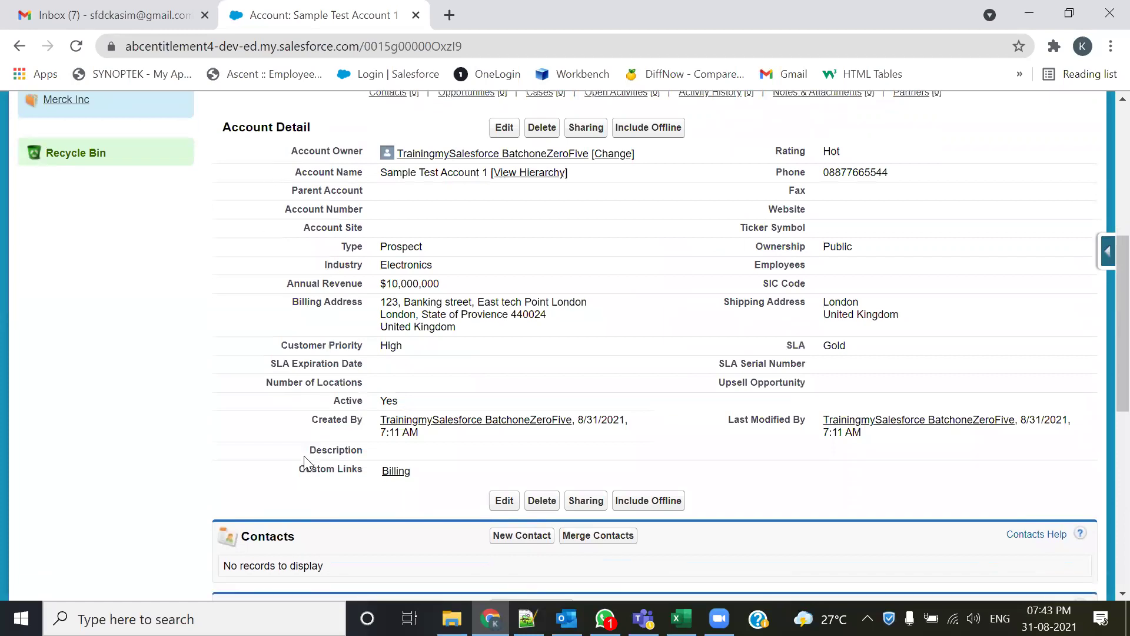
scroll(303, 477, down, 2)
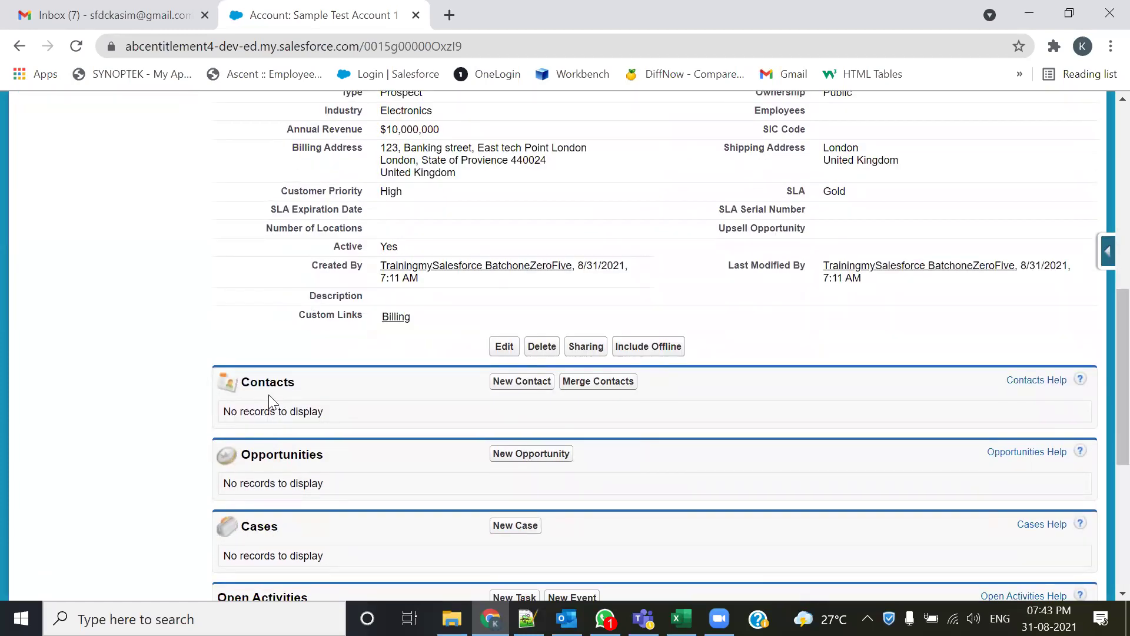
scroll(268, 395, down, 2)
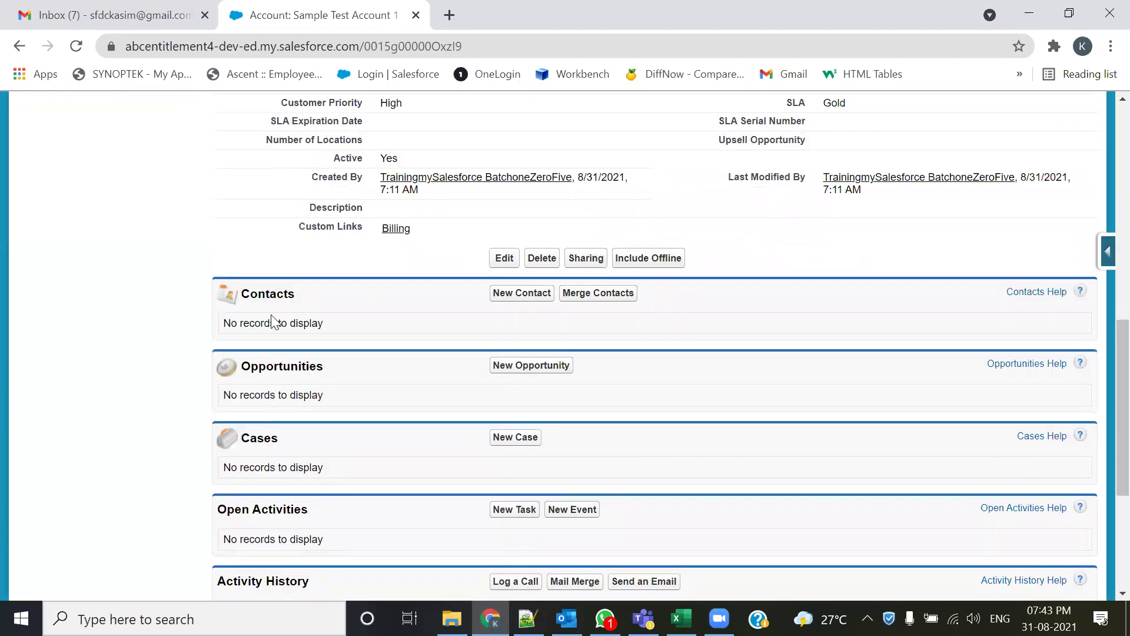
- Create a contact for the account with first name 'Related Sample' and last name 'Test 1'
click(533, 299)
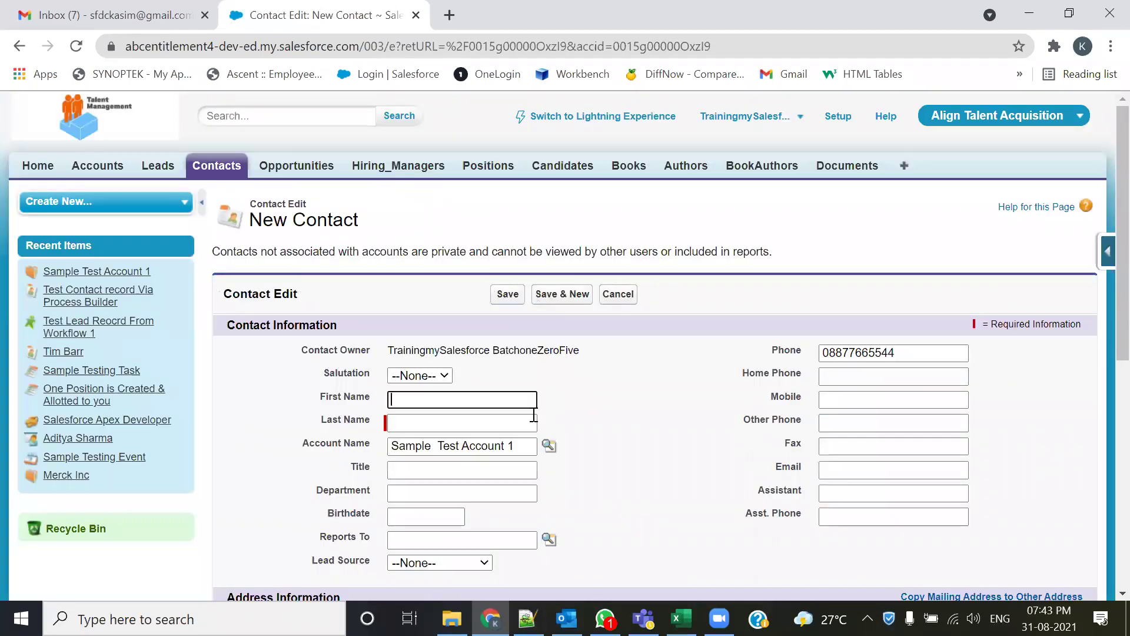
drag(301, 452, 372, 451)
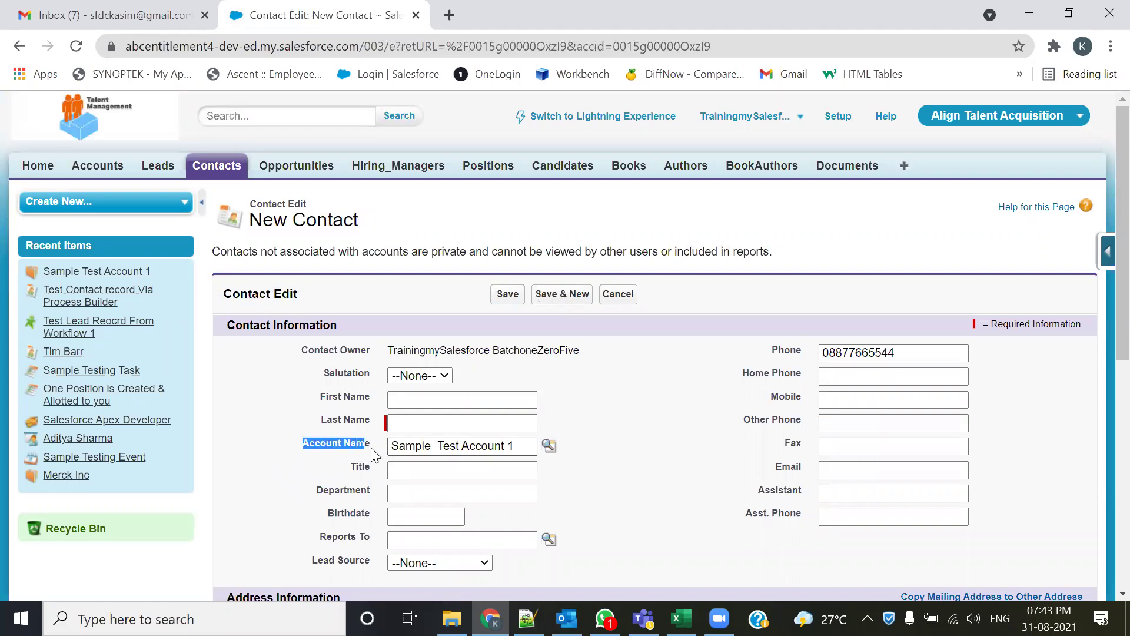
click(469, 404)
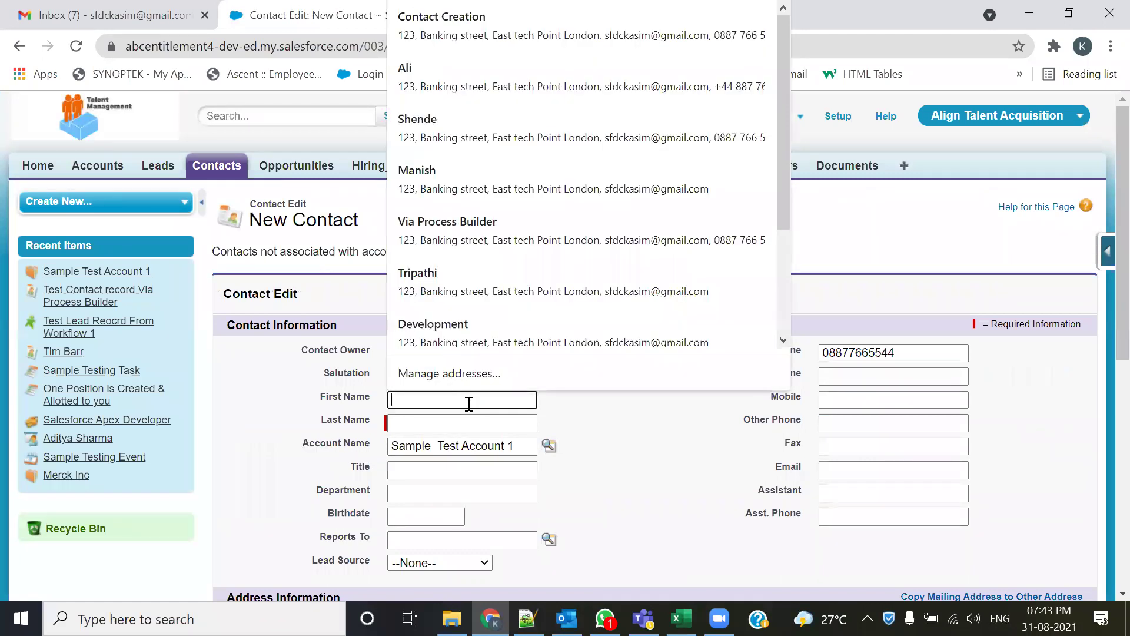
text(Relat)
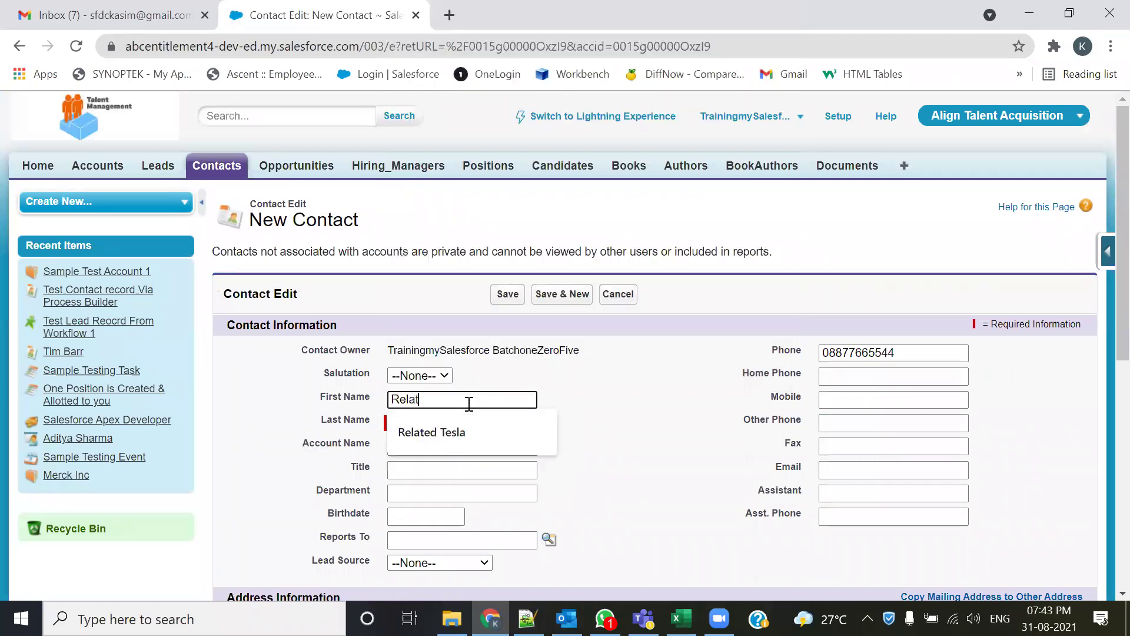
text(ed Sample Test)
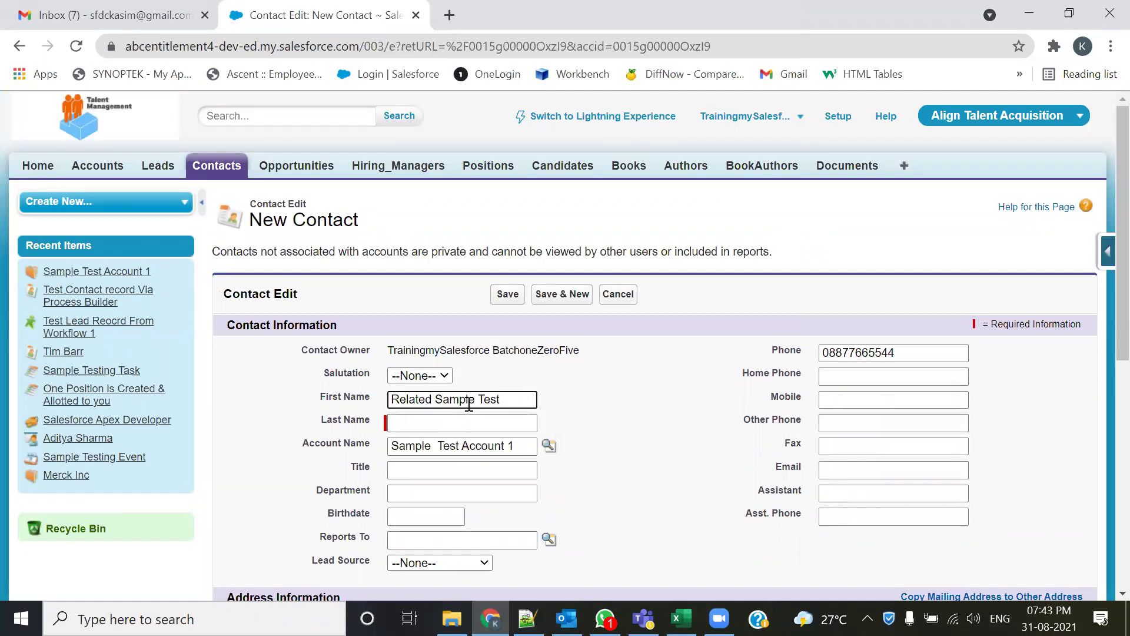
drag(524, 398, 480, 396)
key(ctrl+x)
click(459, 422)
key(ctrl+v)
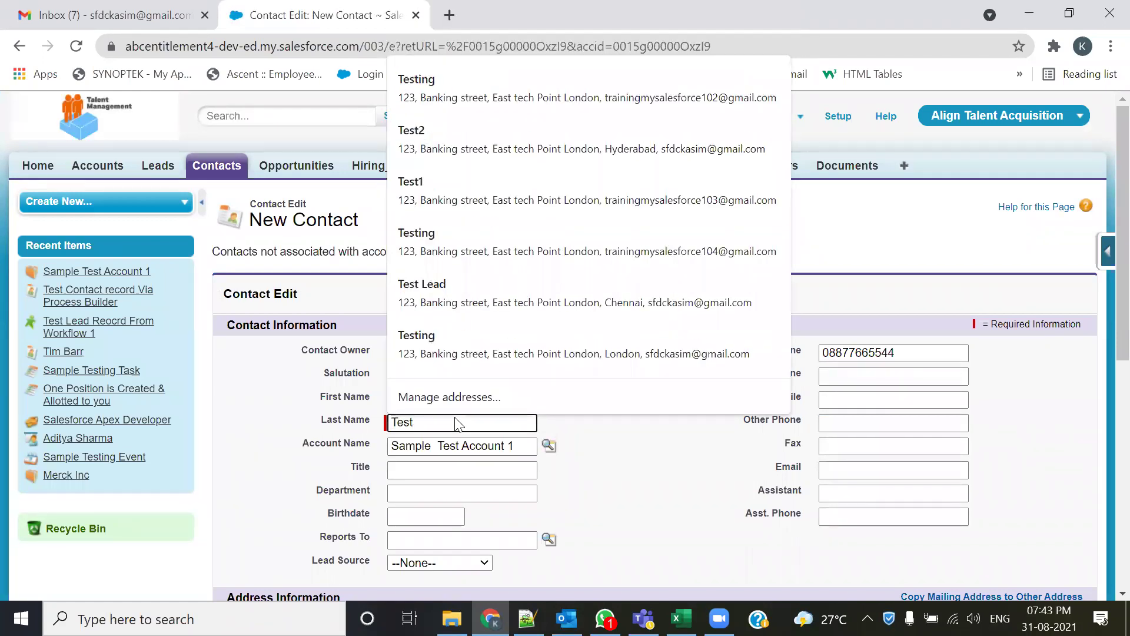
text(1)
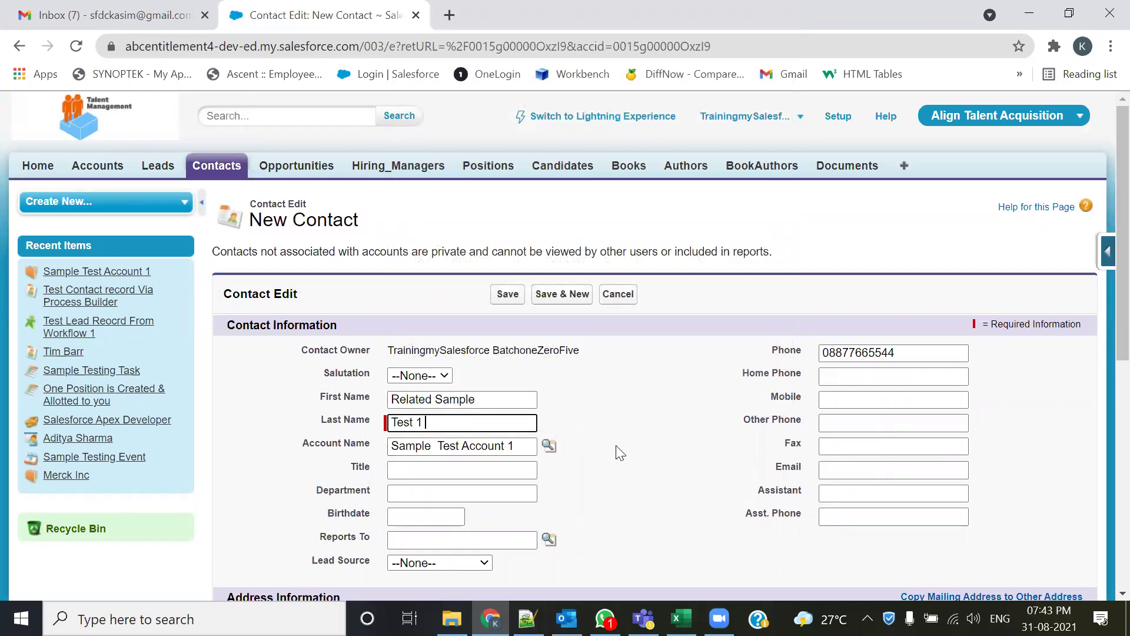
- Set the contact's Lead Source to Phone Inquiry, save it, and return to Accounts home
scroll(623, 454, down, 1)
scroll(494, 480, down, 3)
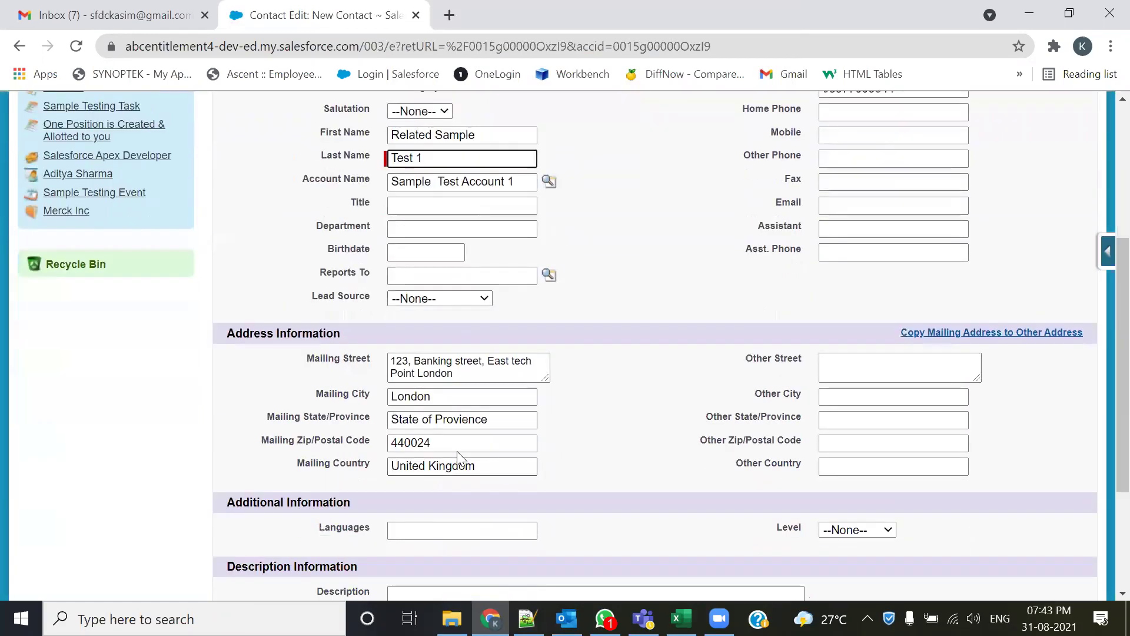
click(474, 300)
click(450, 342)
scroll(542, 399, down, 3)
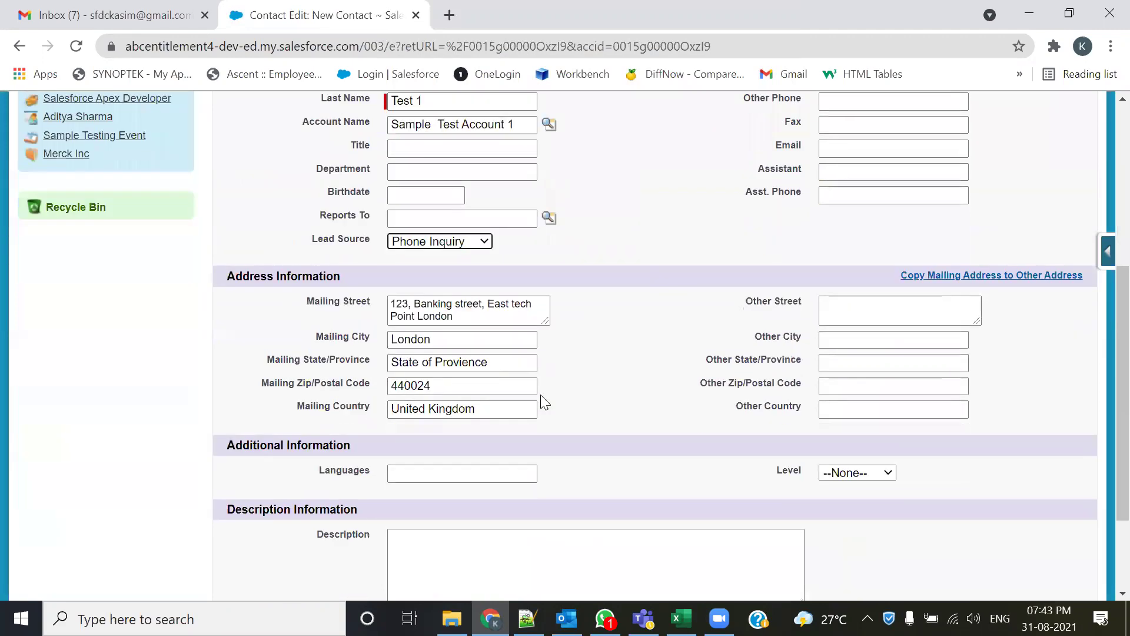
click(508, 524)
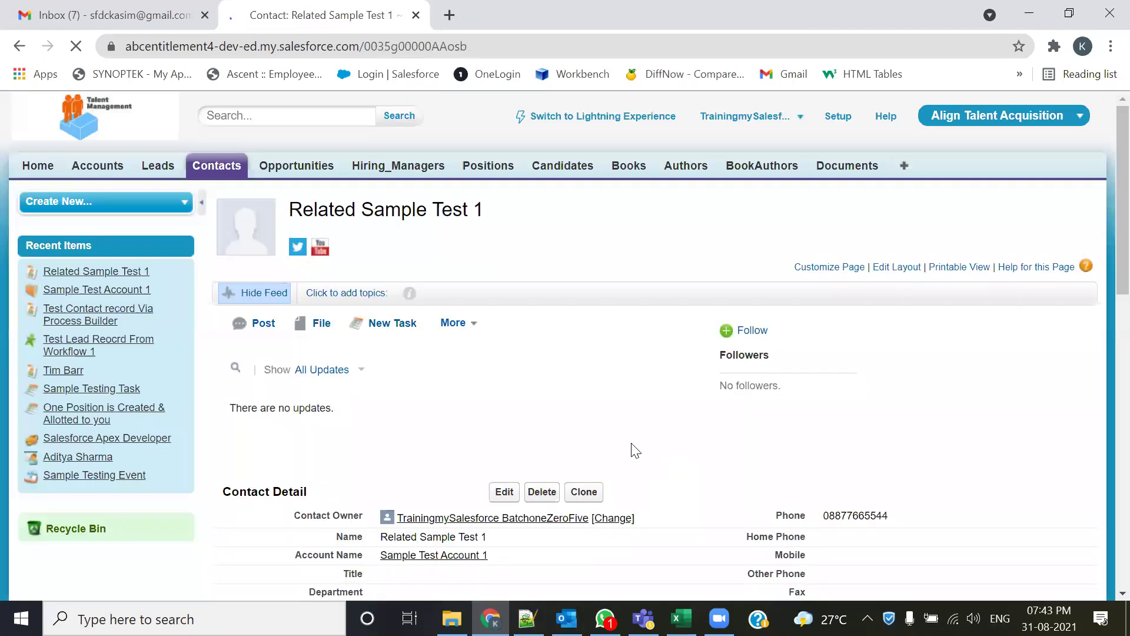
click(91, 171)
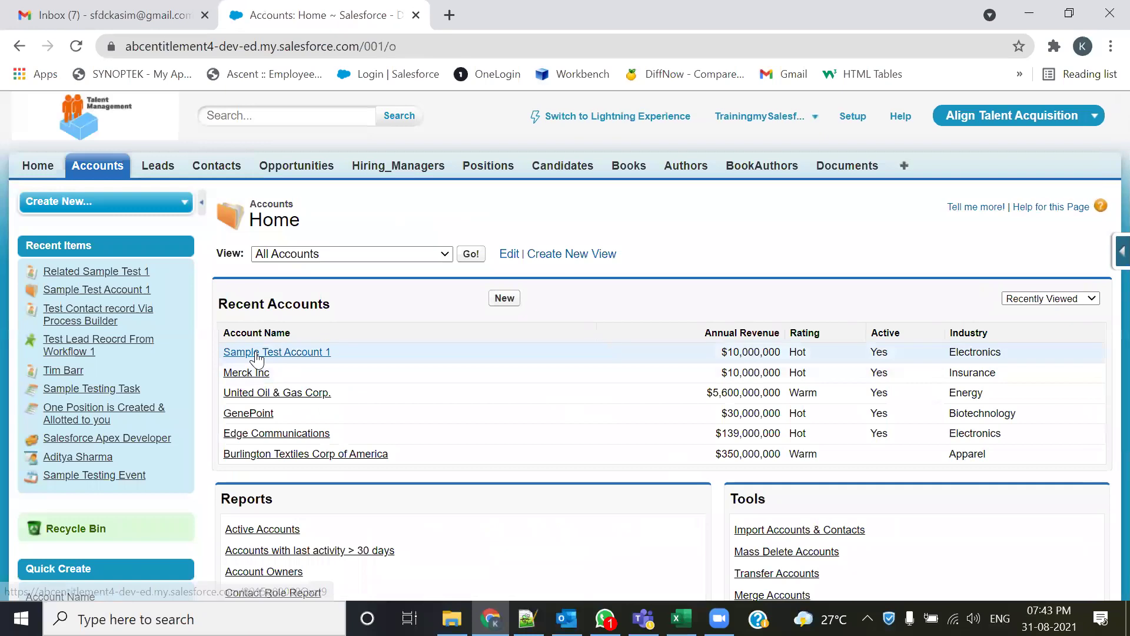
- Scroll Sample Test Account 1's record to its Contacts related list, now counting 1
scroll(499, 377, down, 5)
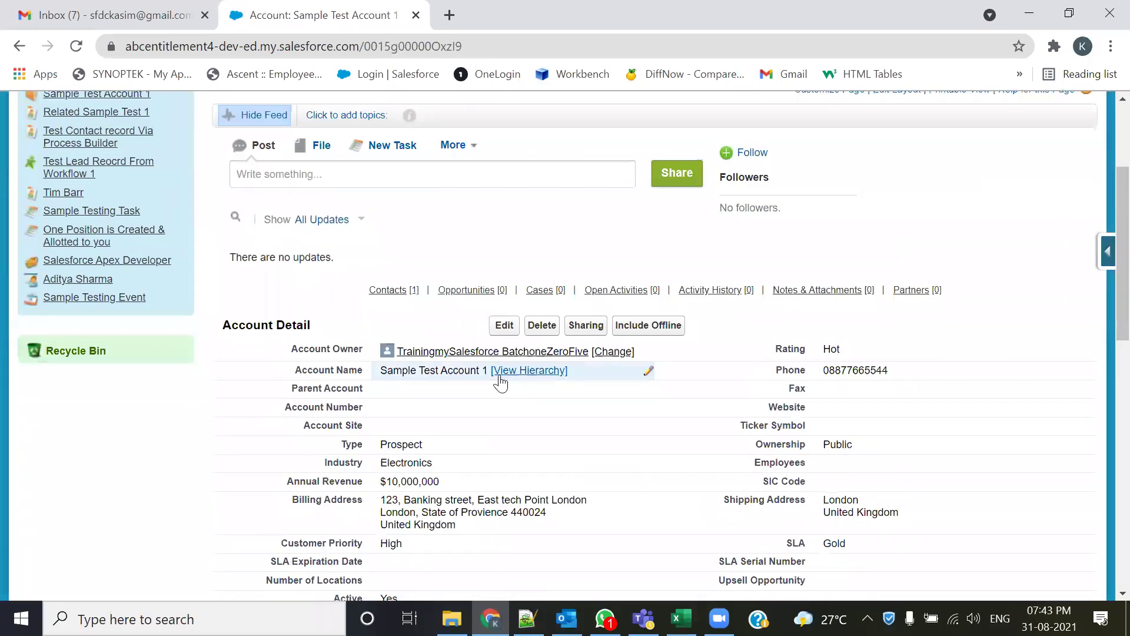
scroll(500, 381, down, 2)
scroll(548, 316, down, 2)
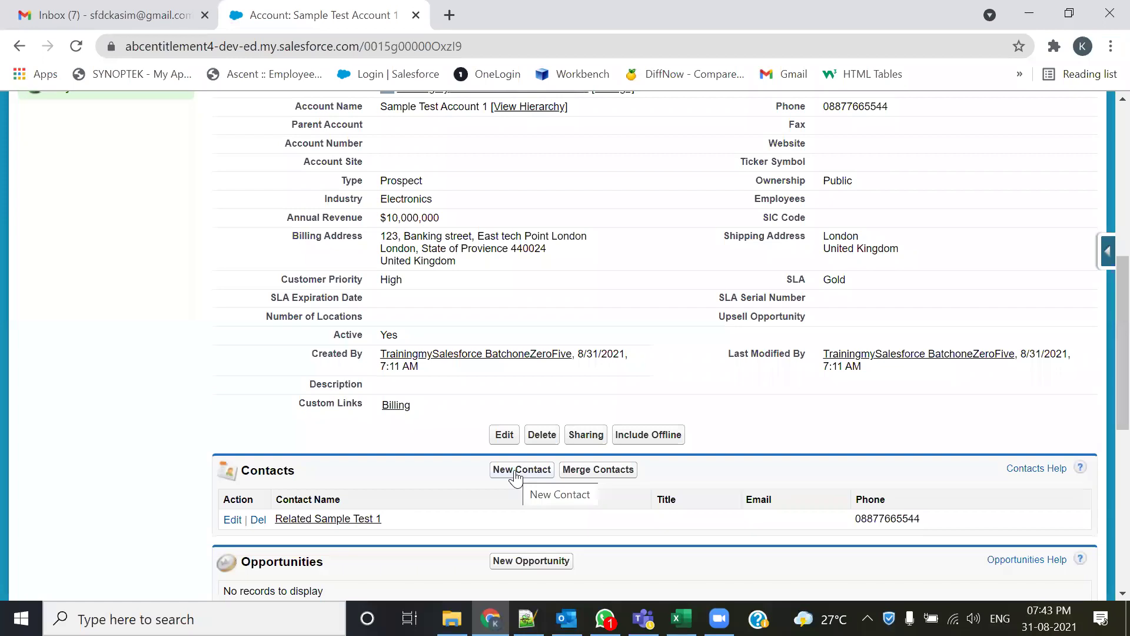
scroll(500, 482, down, 1)
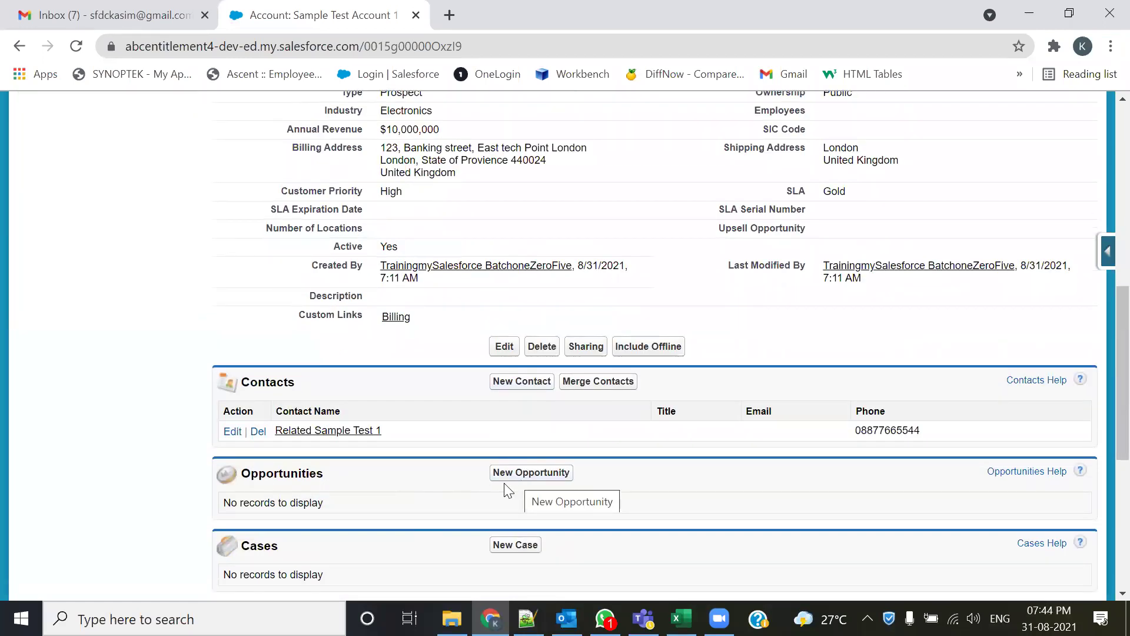
scroll(522, 487, down, 1)
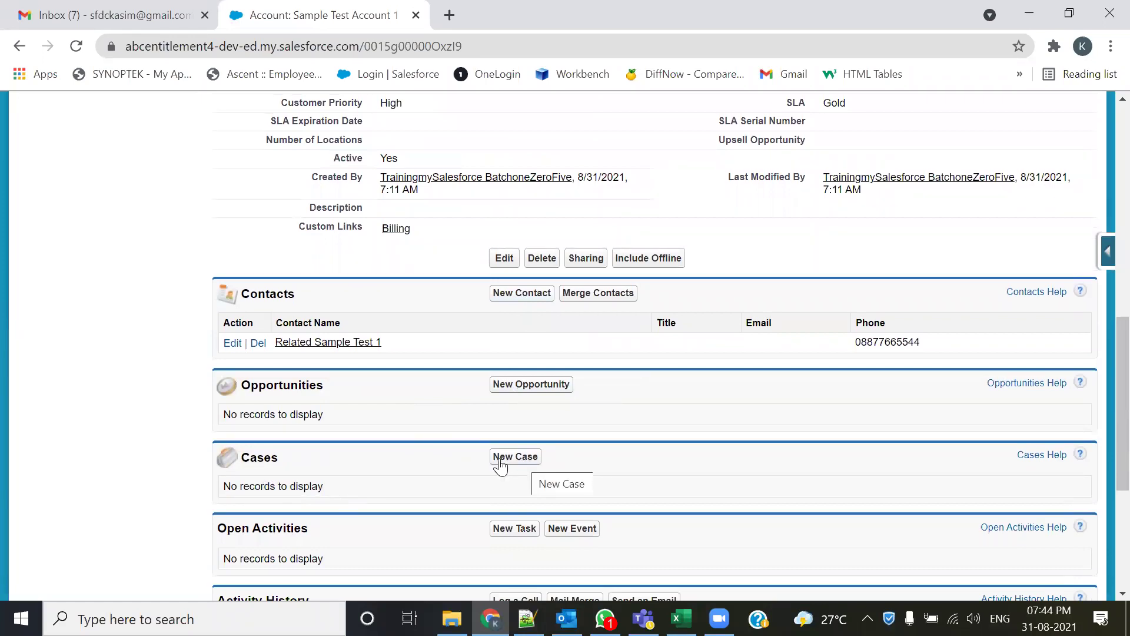
scroll(585, 462, up, 1)
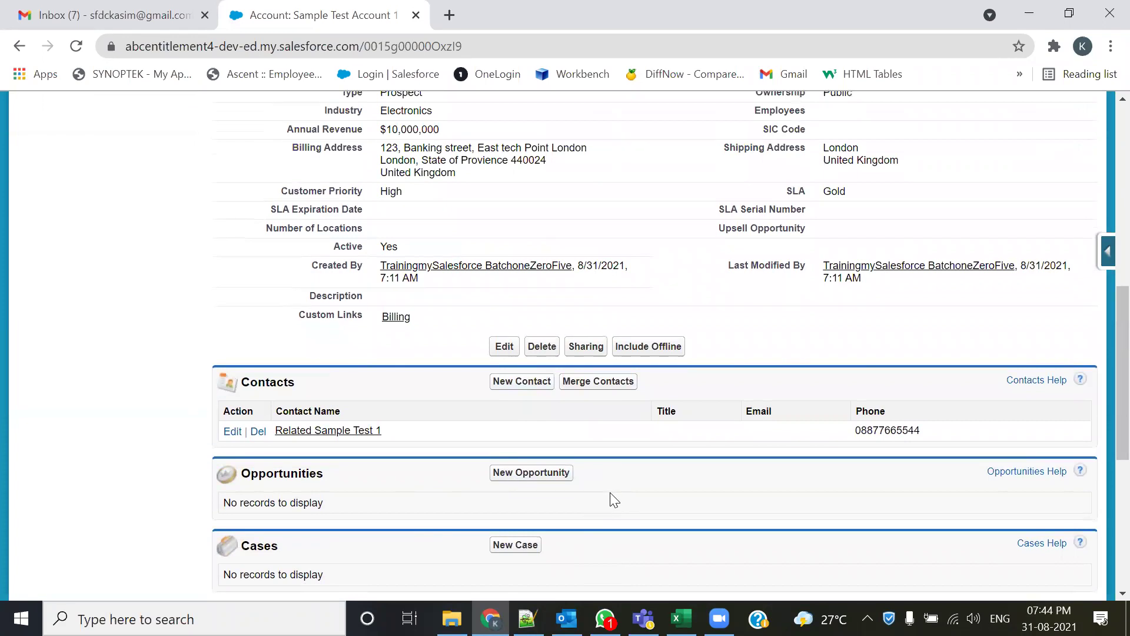
scroll(612, 499, up, 1)
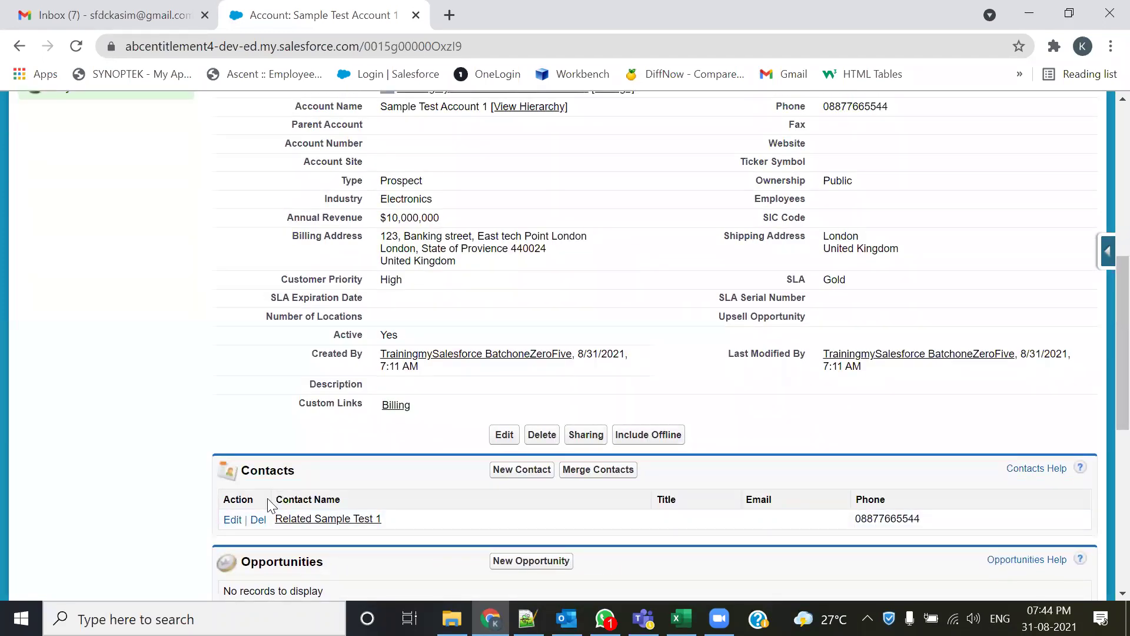
scroll(399, 351, up, 2)
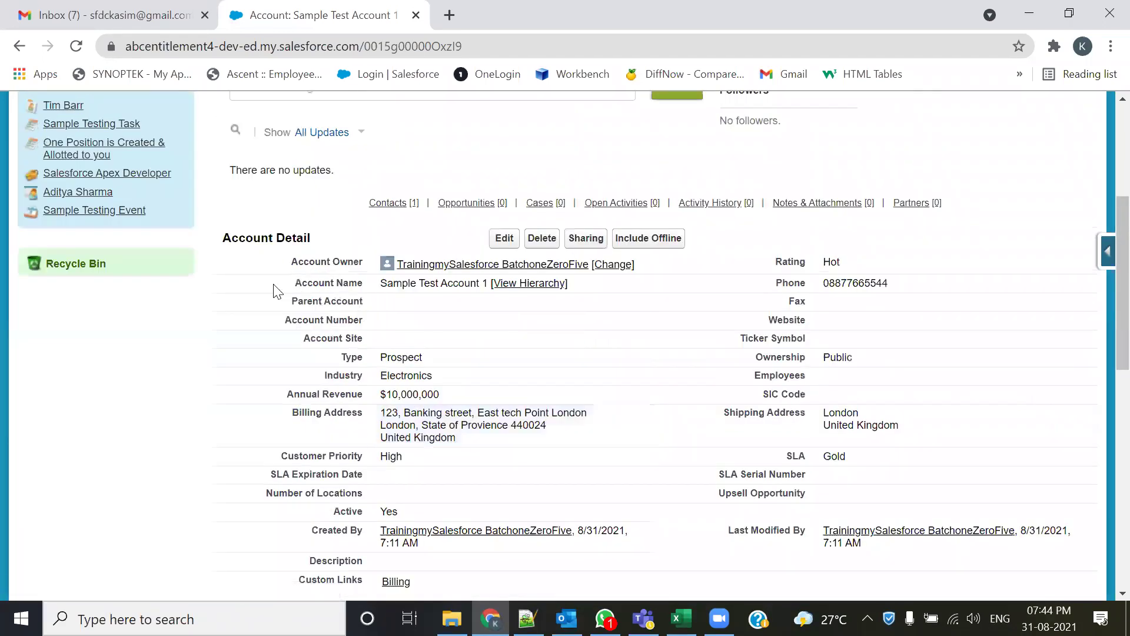
scroll(310, 414, down, 1)
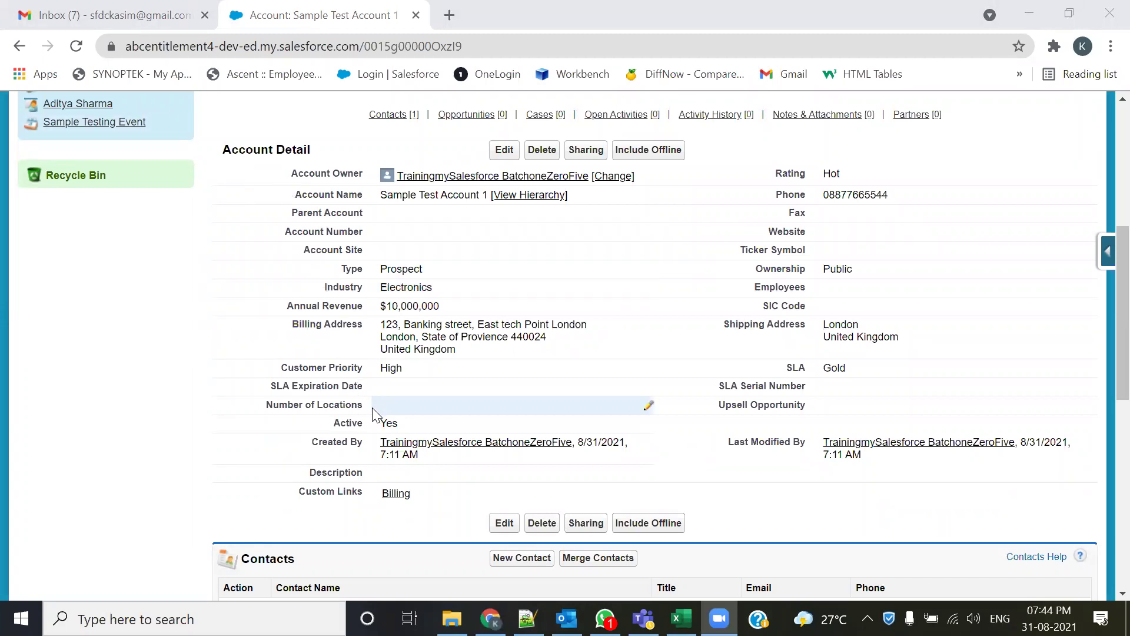
scroll(376, 414, down, 3)
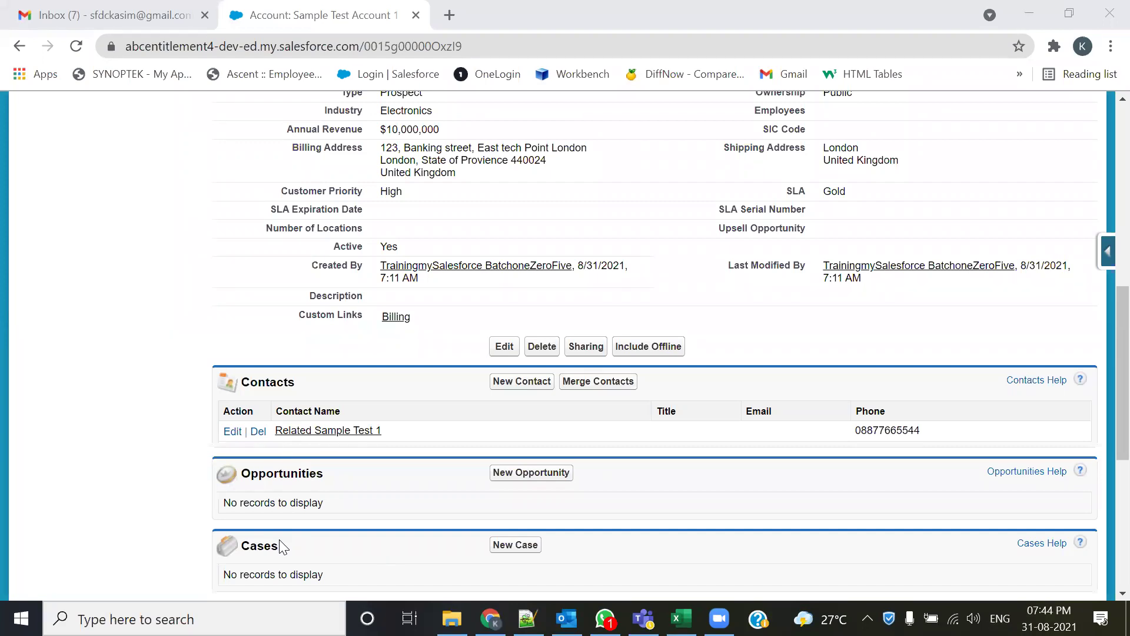
- In 105-Admin.txt, highlight the use case, 'Account Object', 'Related Contact' and the Creating a Record heading
click(527, 618)
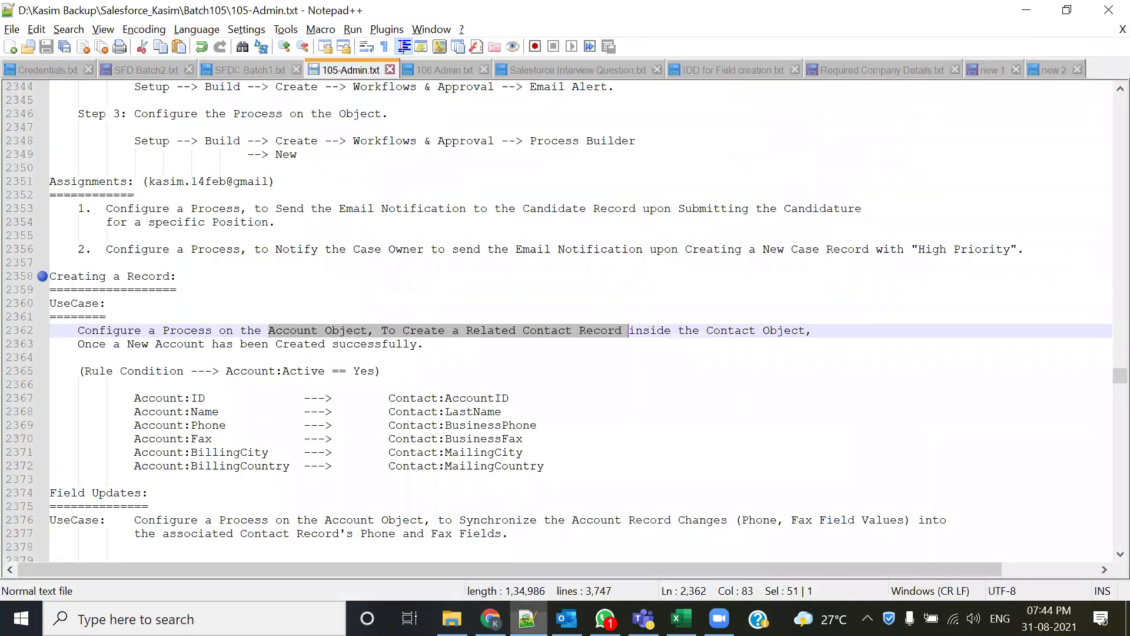
drag(427, 345, 77, 331)
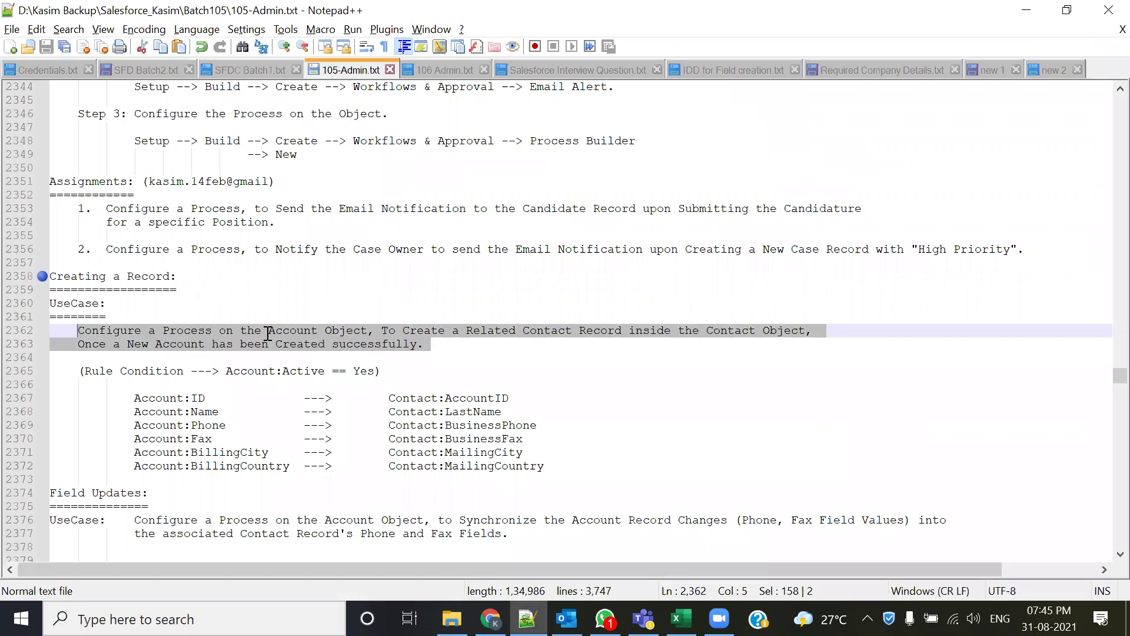
drag(269, 332, 371, 331)
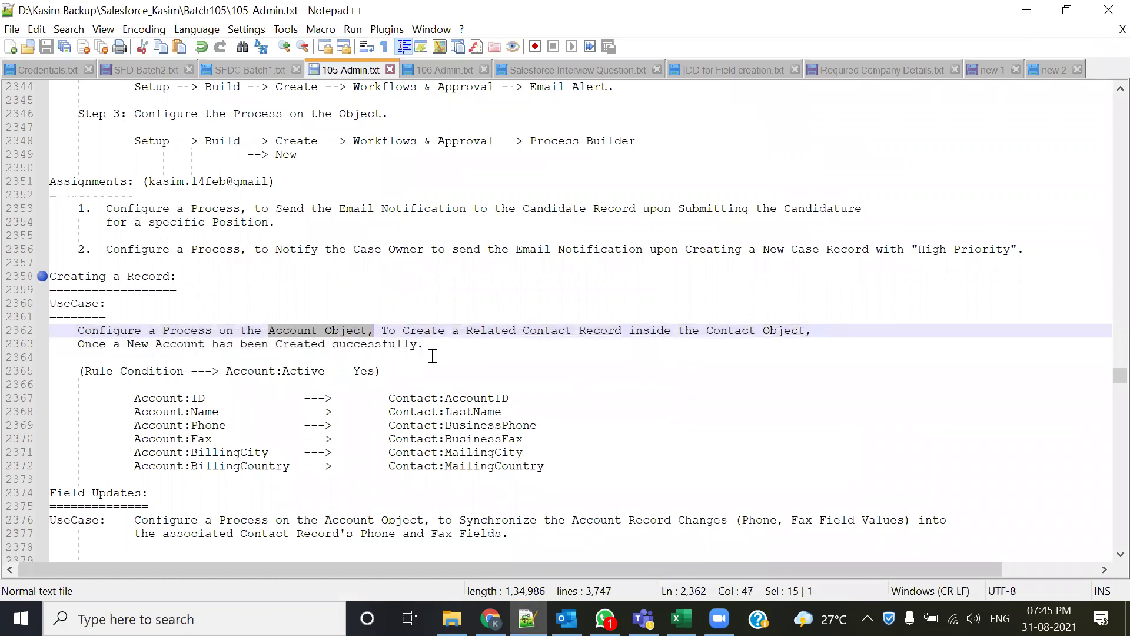
click(469, 330)
drag(469, 330, 557, 330)
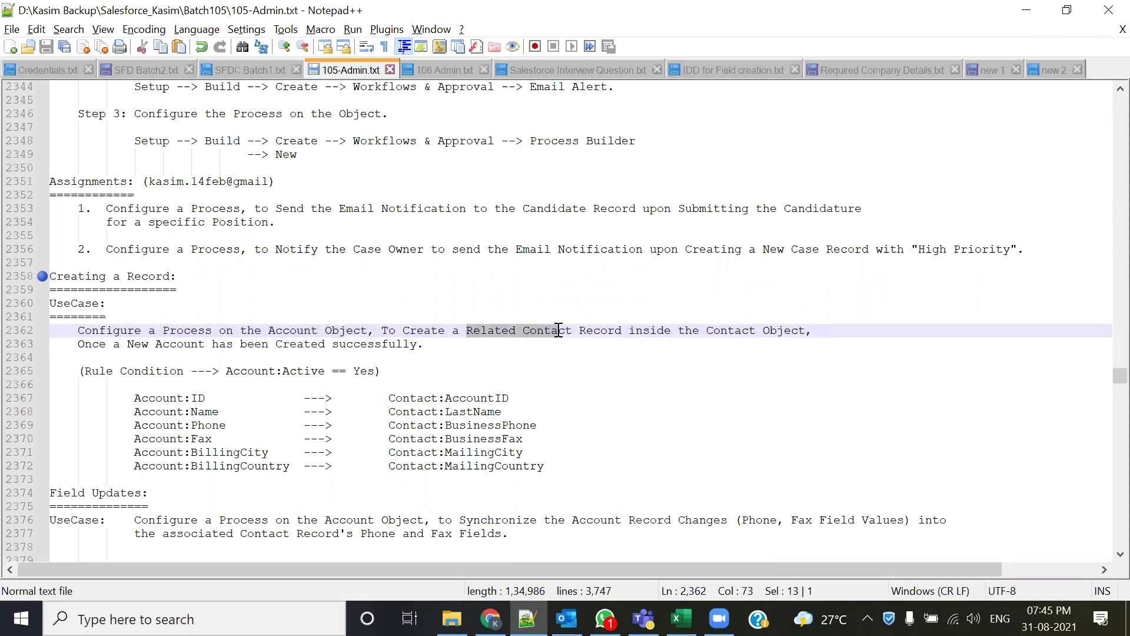
drag(207, 290, 64, 276)
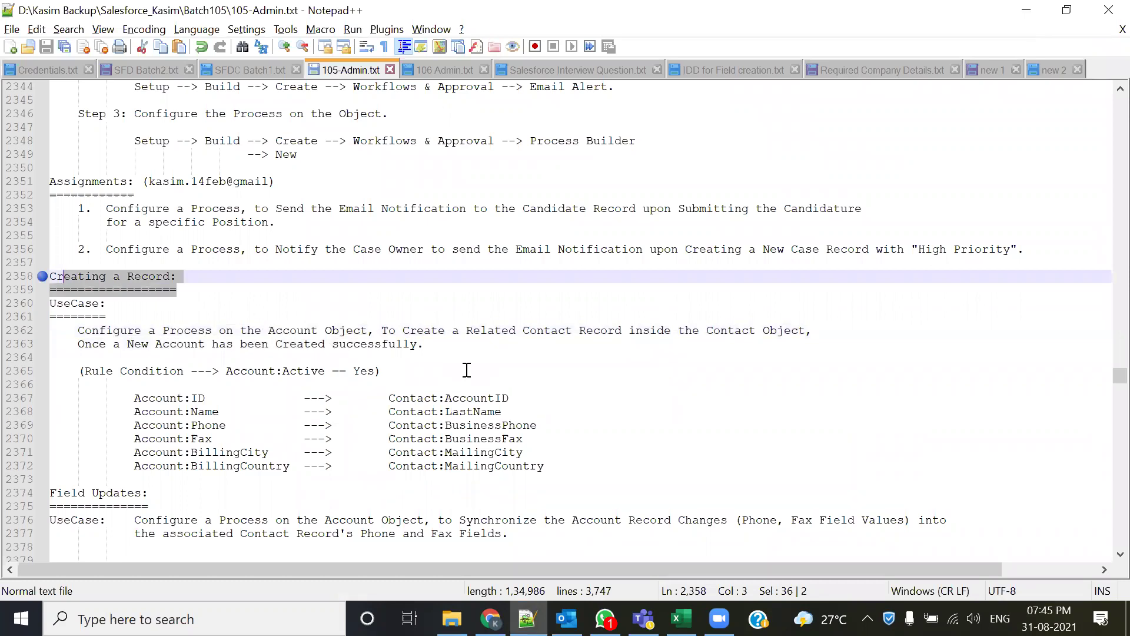
scroll(467, 370, down, 1)
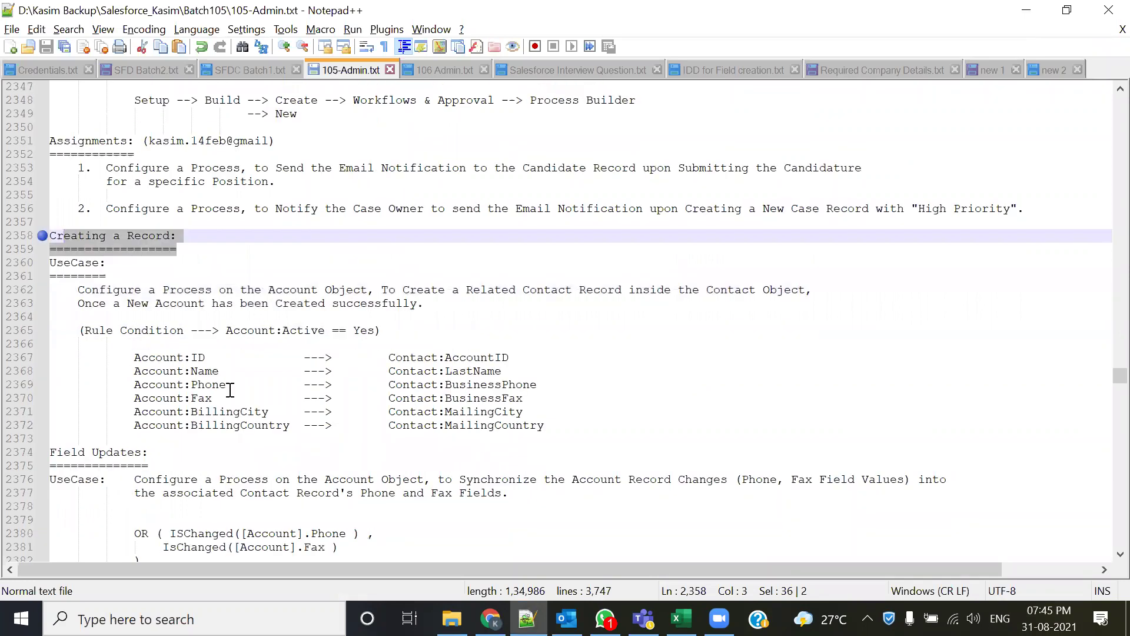
drag(80, 330, 379, 330)
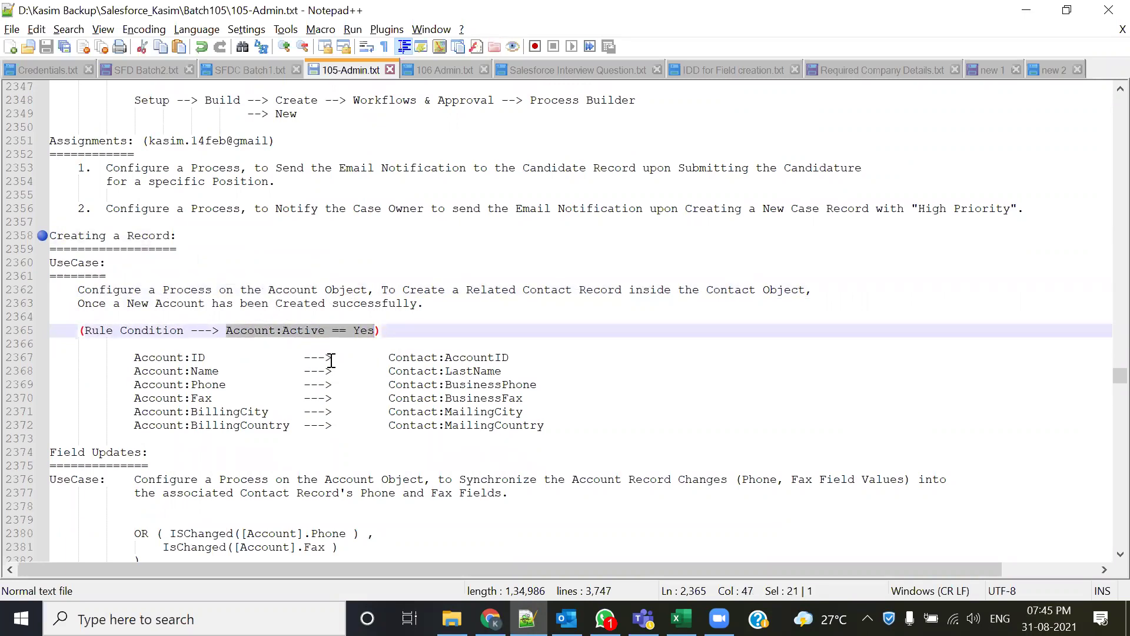
click(258, 345)
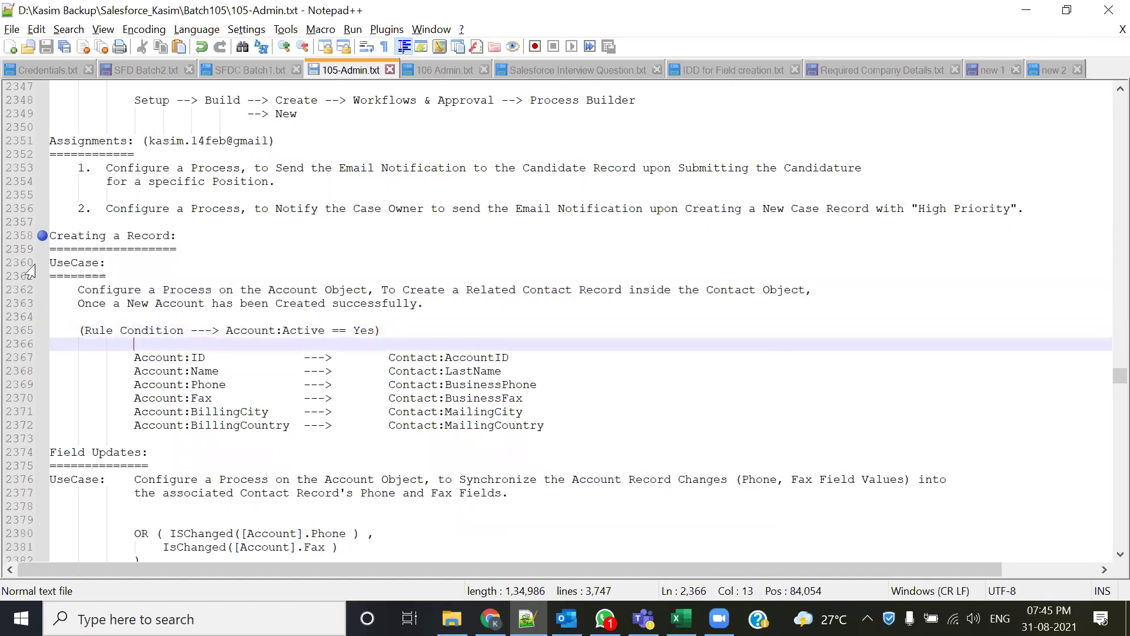
drag(84, 330, 204, 330)
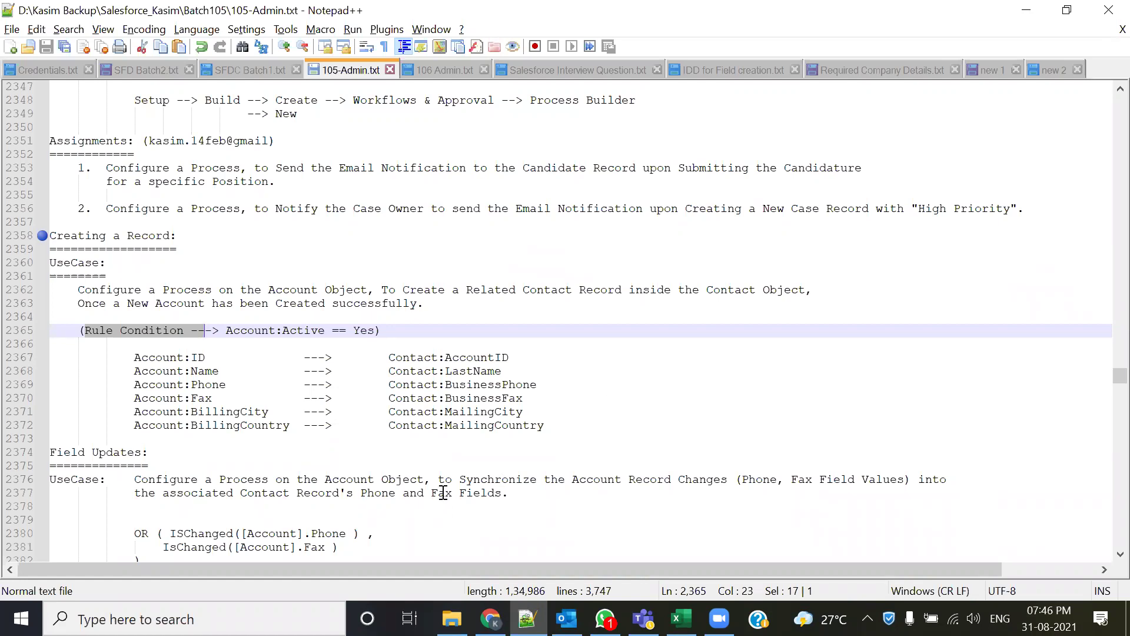
click(313, 439)
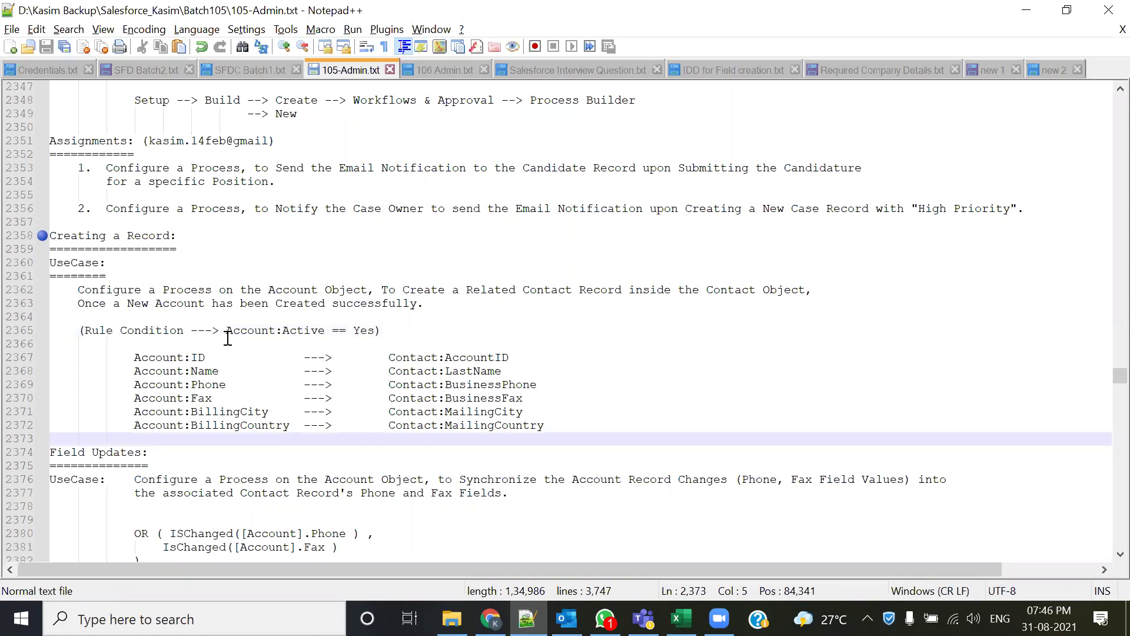
drag(226, 330, 376, 333)
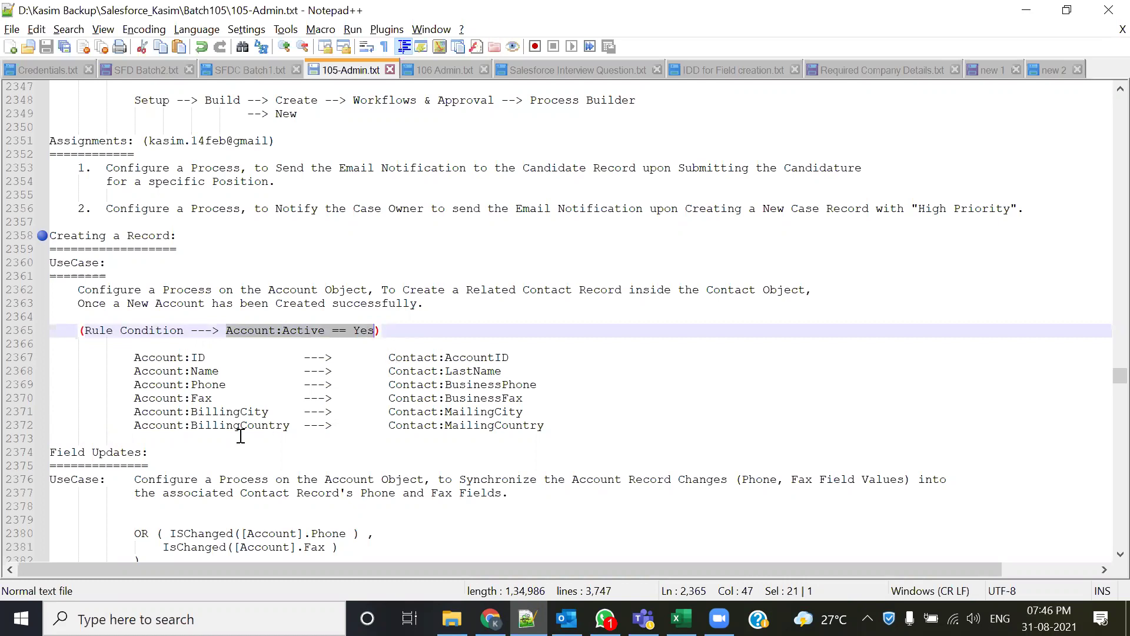
drag(389, 358, 481, 359)
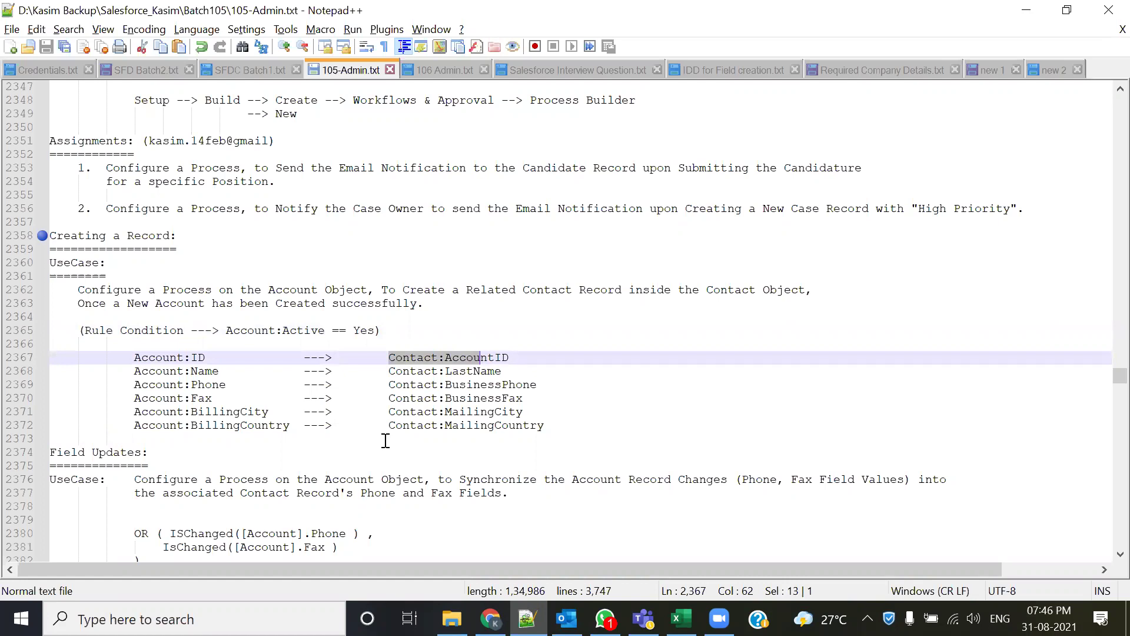
click(386, 441)
drag(388, 358, 448, 361)
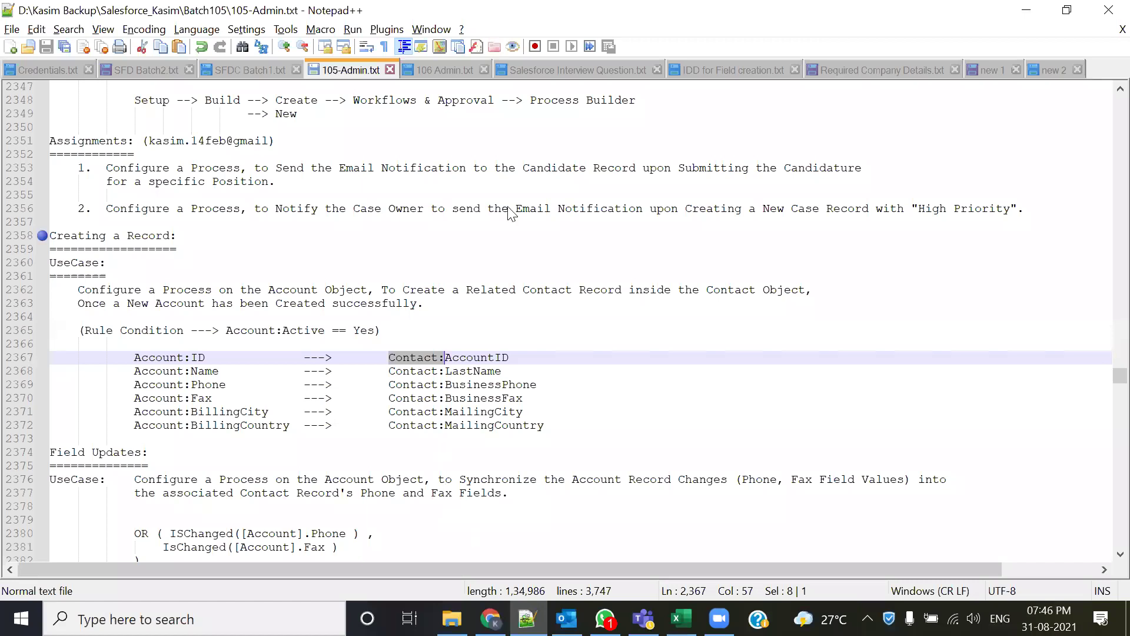
key(alt+Tab)
- Launch the Developer Console from the user menu and maximize it
click(739, 116)
click(671, 193)
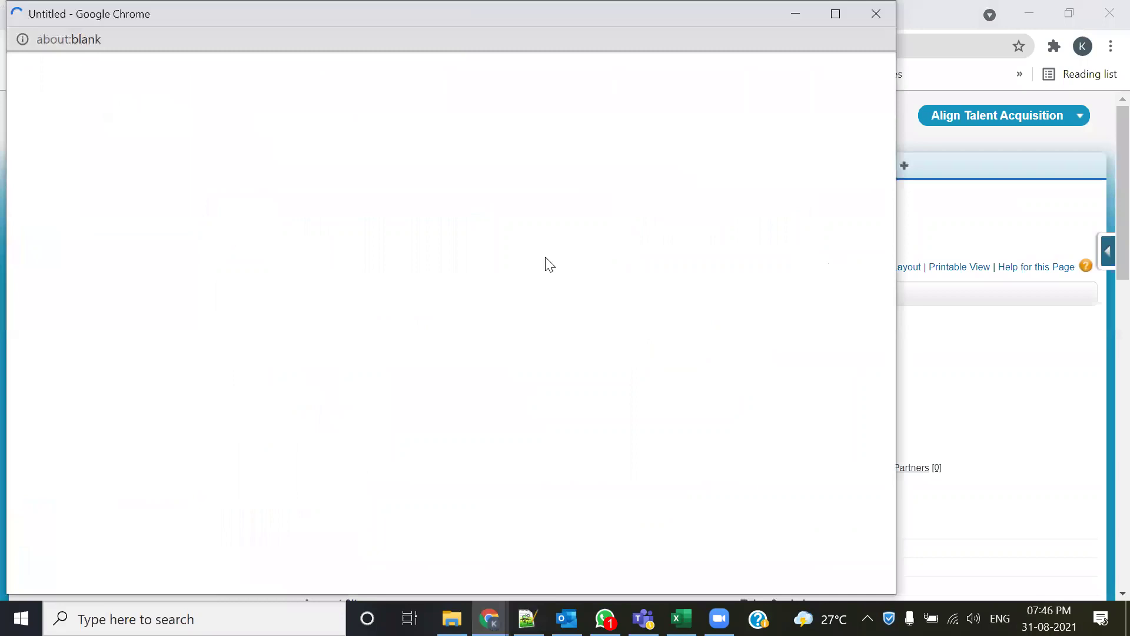
click(834, 17)
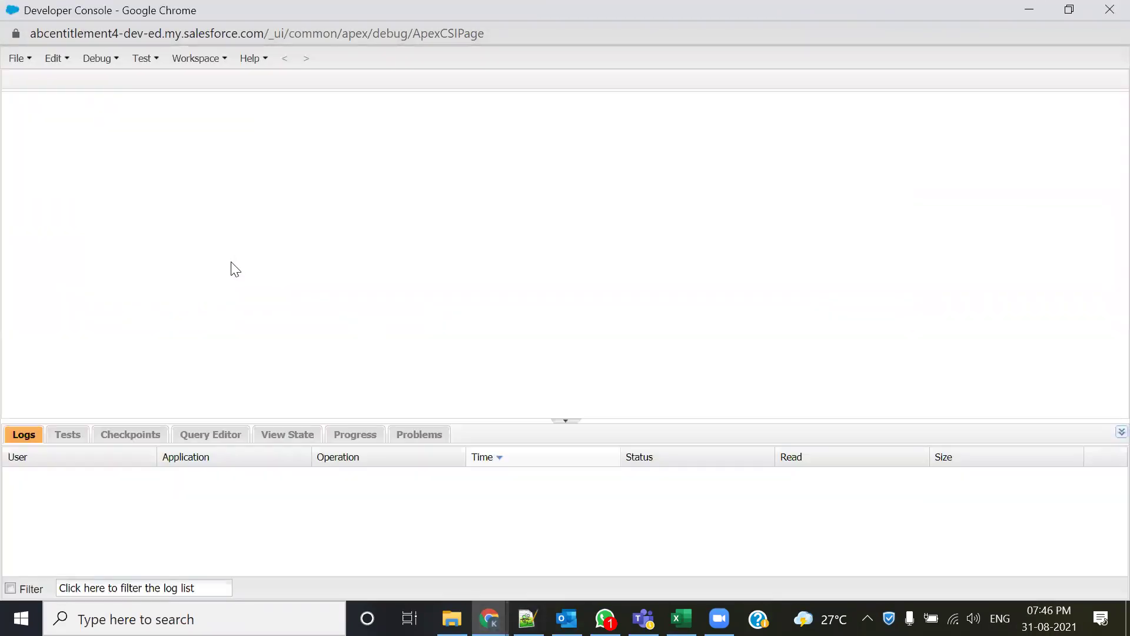
- Browse Objects in the File > Open dialog, filtered by 'Conta'
click(25, 59)
click(39, 107)
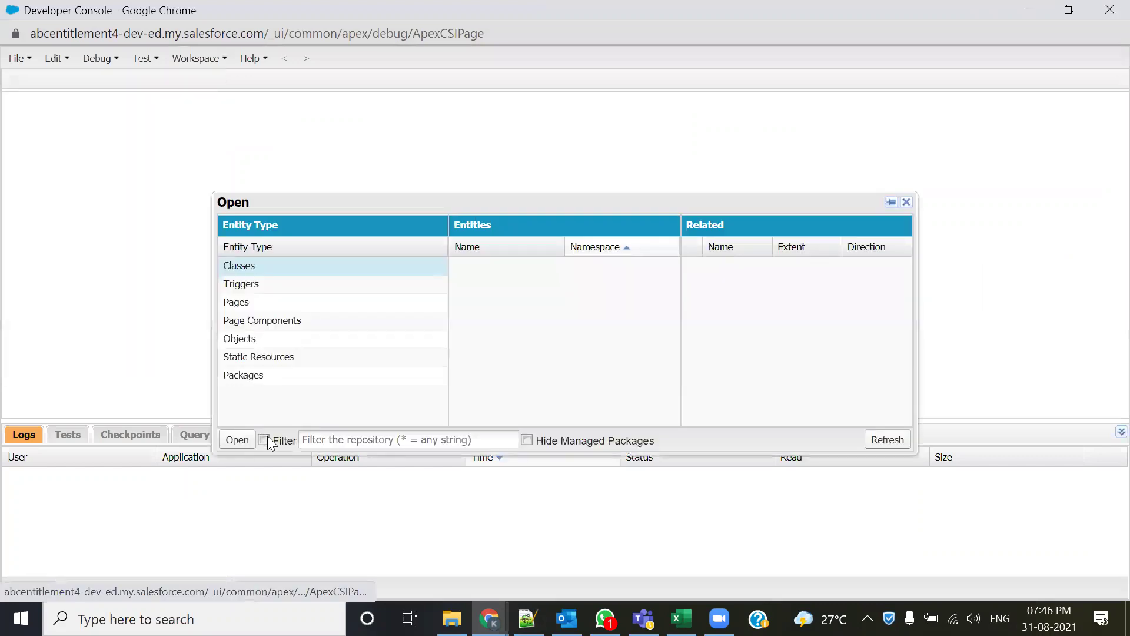
click(245, 339)
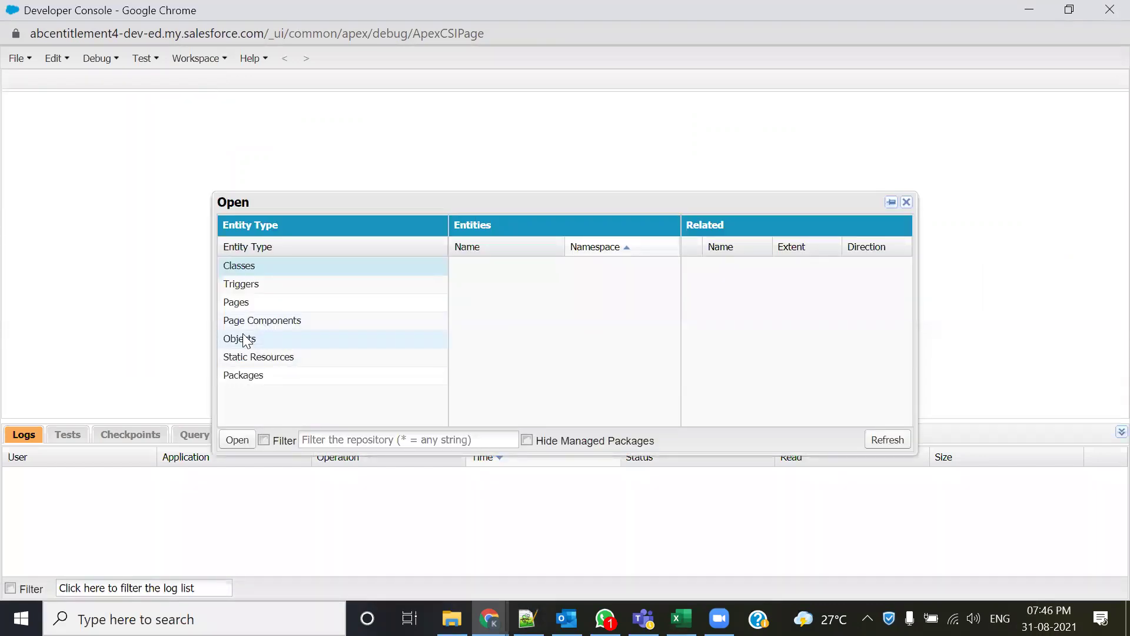
click(341, 440)
text(Conta)
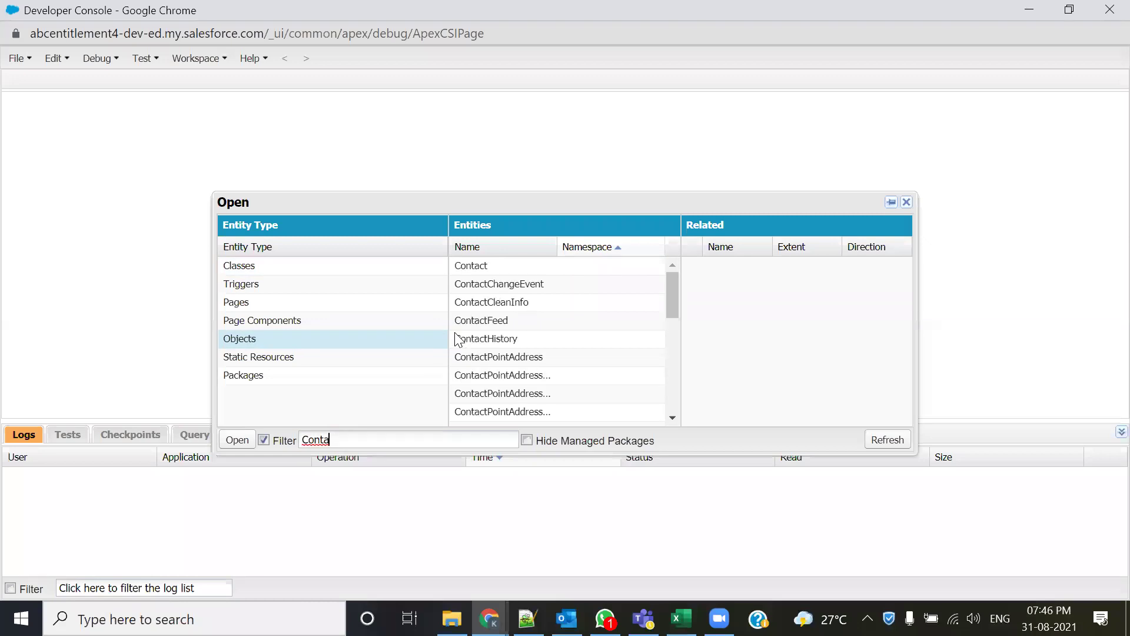
- Open Contact.obj to review Contact fields and Apex types like AccountId reference, then return to the notes
double_click(506, 270)
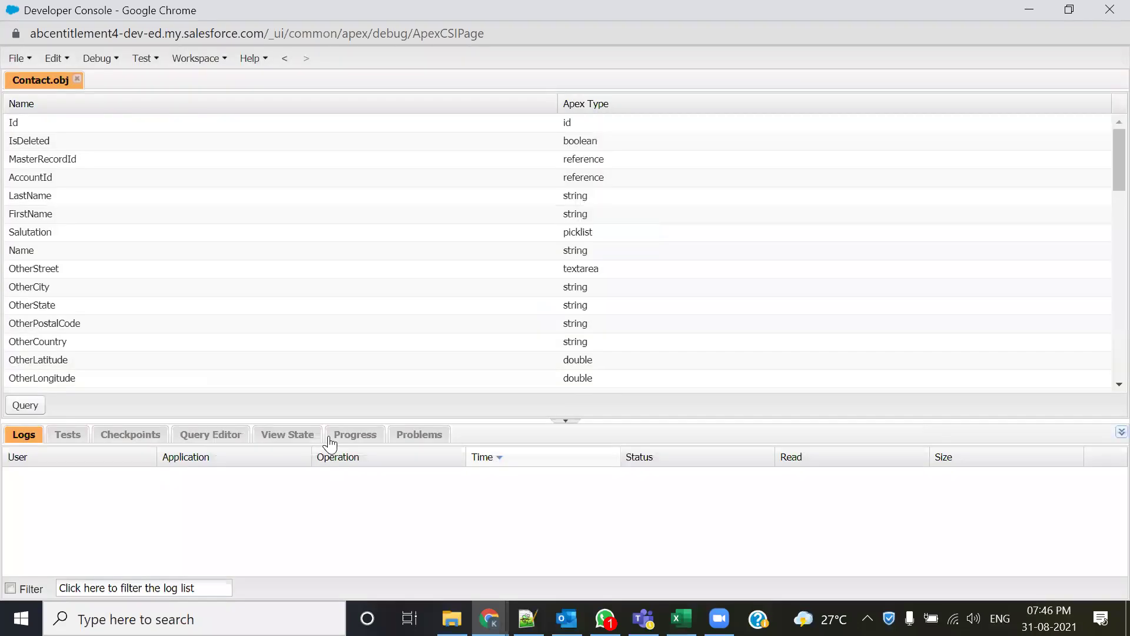
click(558, 420)
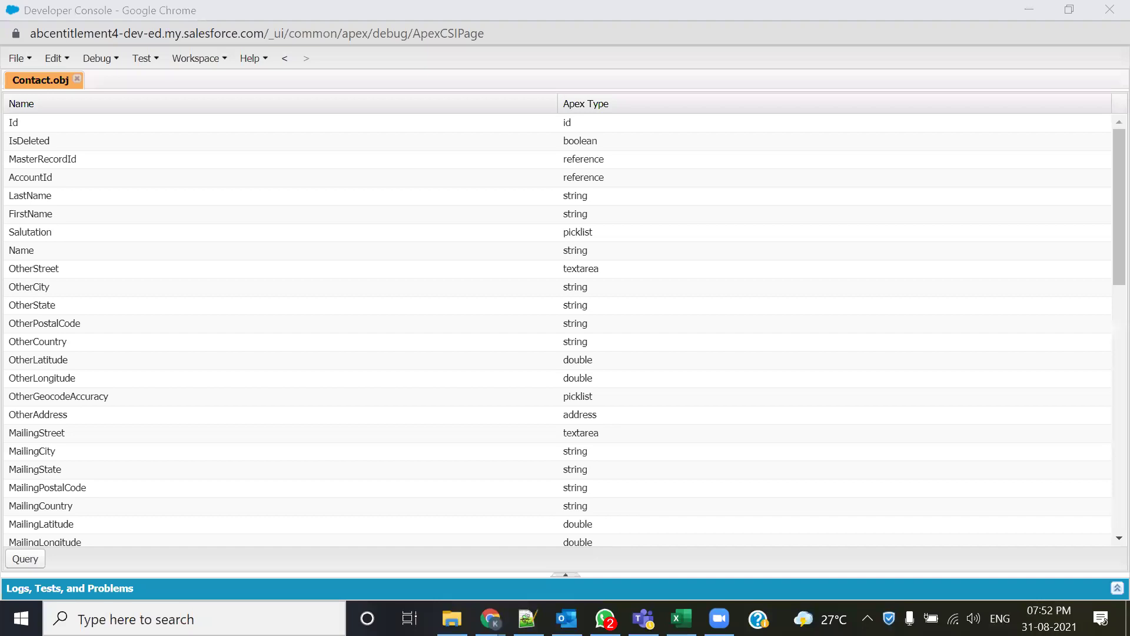
key(alt+Tab)
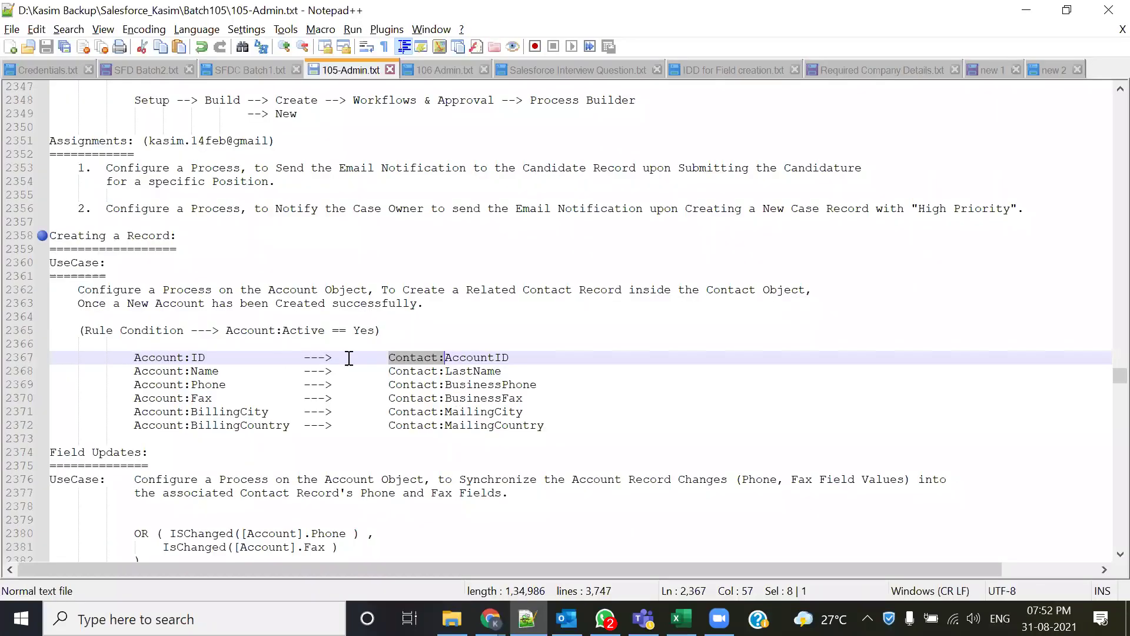
- Select the Account:ID to Contact:AccountID mapping and the Account:Name field in the notes
click(432, 383)
double_click(395, 359)
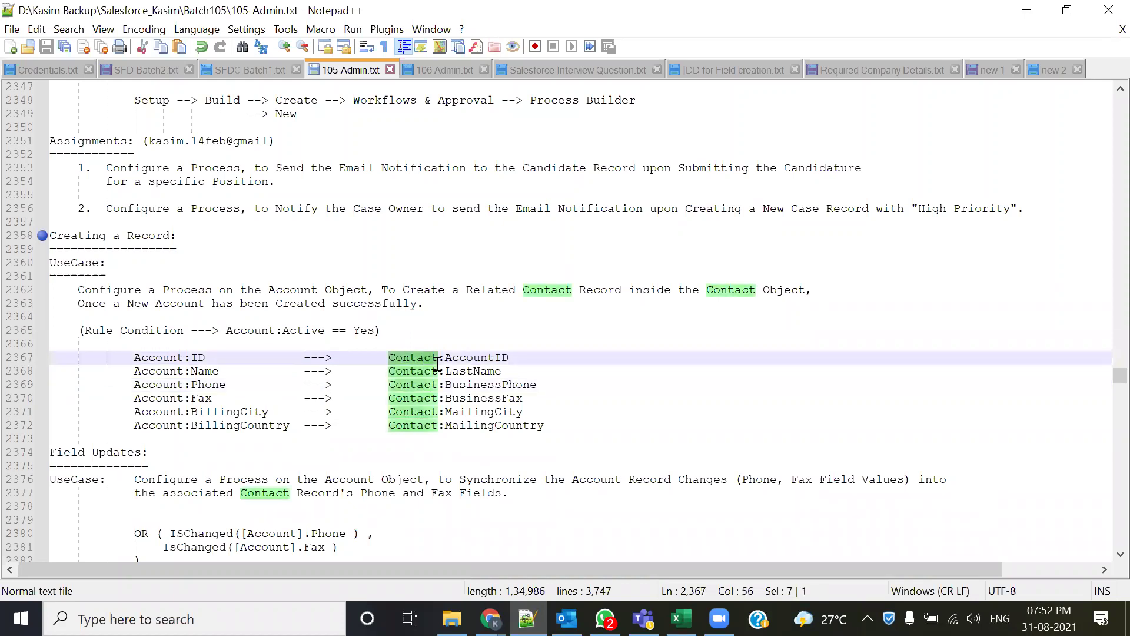
drag(524, 357, 448, 357)
drag(135, 357, 219, 358)
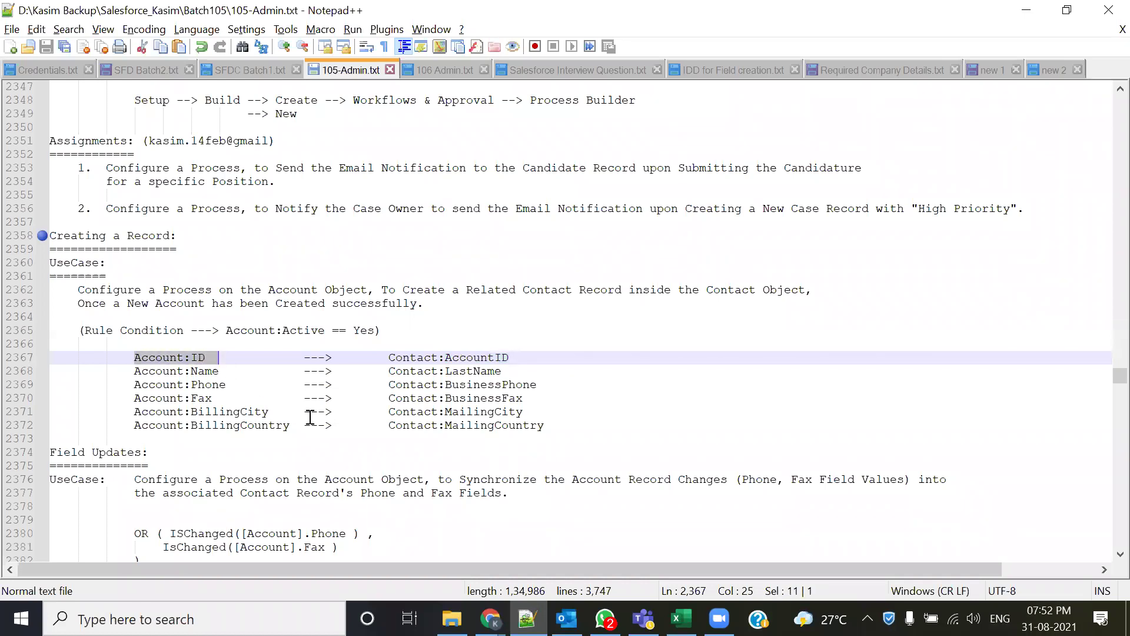
click(132, 359)
drag(134, 357, 526, 358)
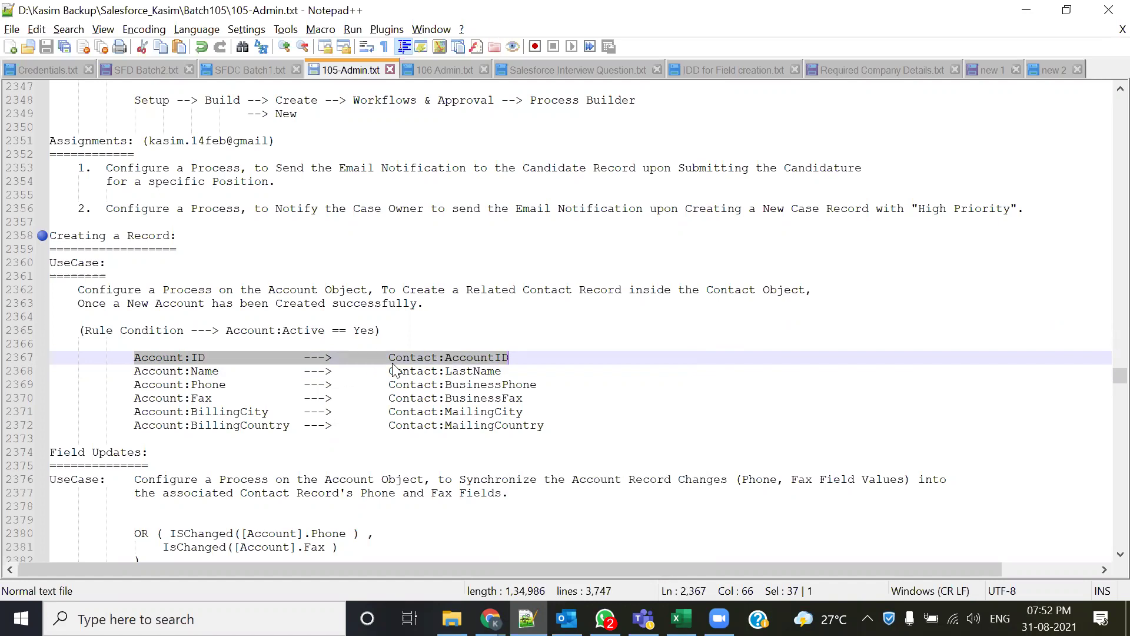
drag(134, 371, 245, 373)
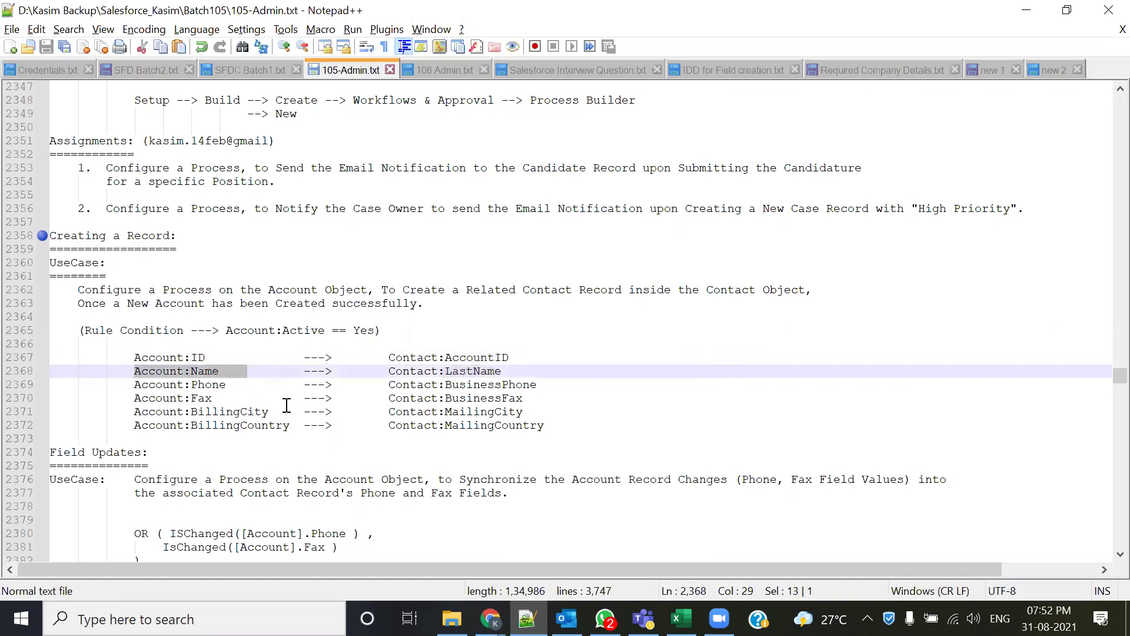
- Select the Phone→BusinessPhone, Fax→BusinessFax and BillingCity→MailingCity mappings, then return to Salesforce
drag(389, 385, 535, 382)
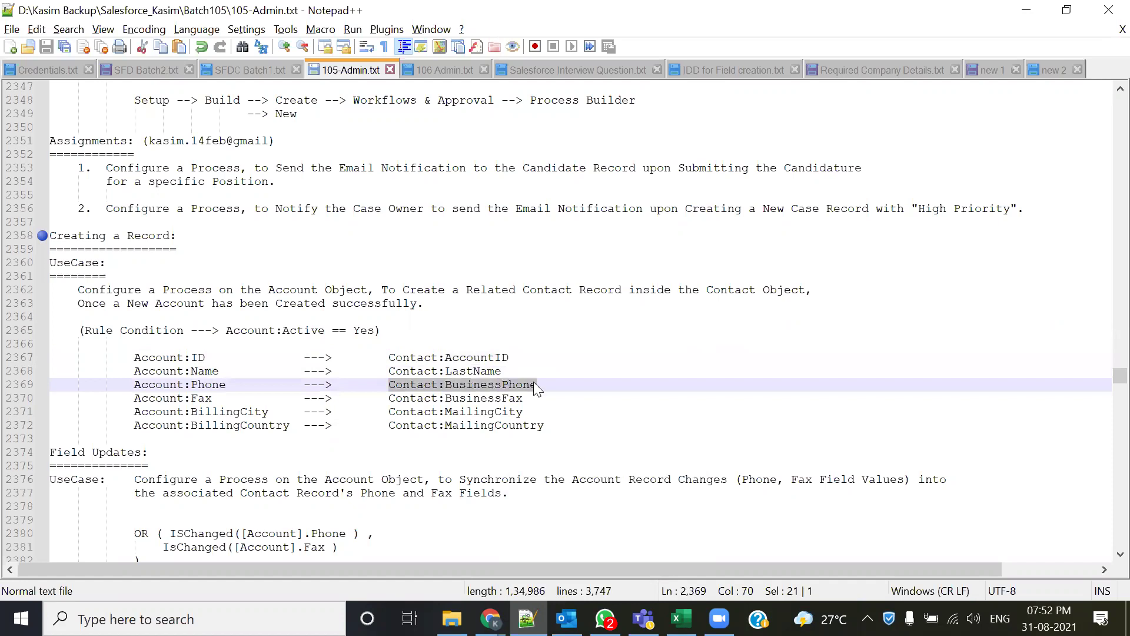
drag(134, 385, 247, 384)
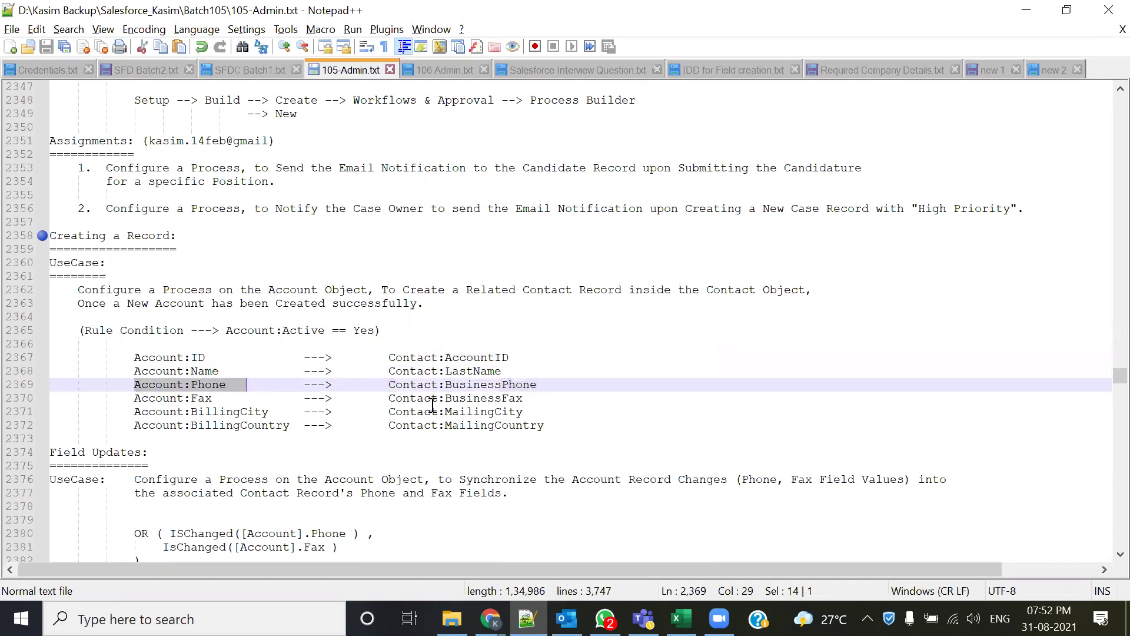
drag(383, 399, 526, 399)
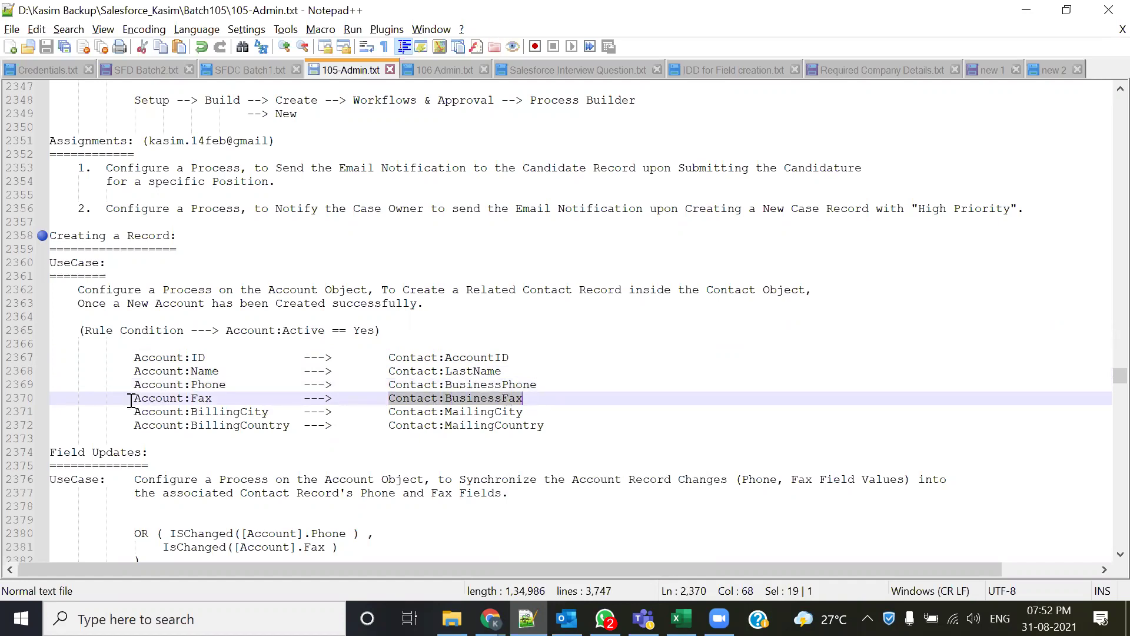
drag(130, 400, 217, 401)
drag(387, 412, 539, 412)
drag(107, 415, 317, 412)
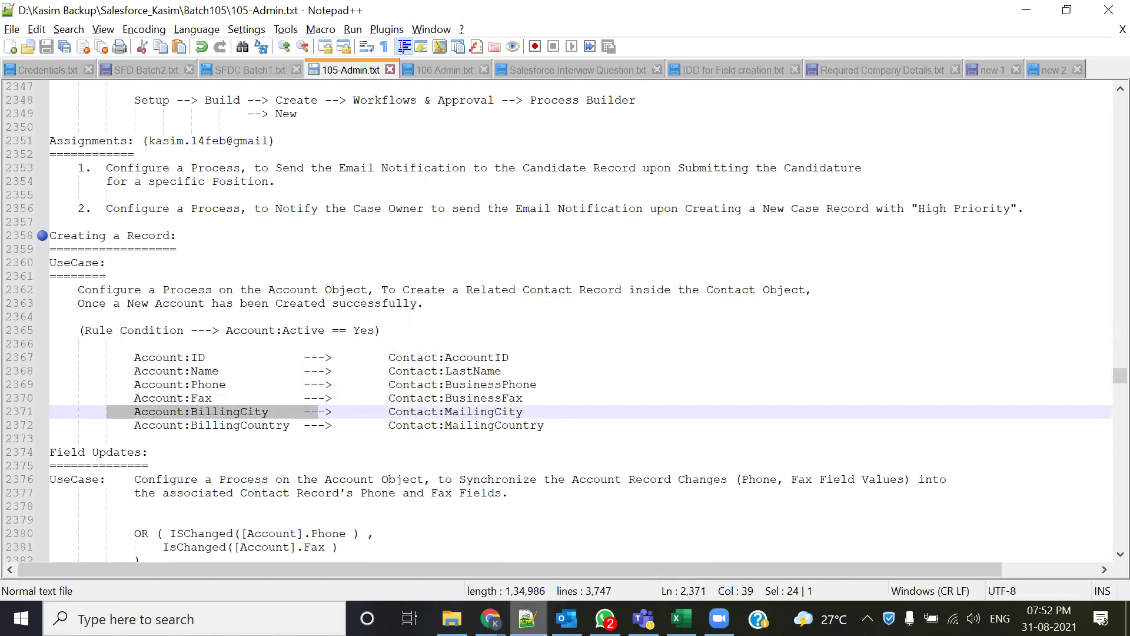
click(489, 618)
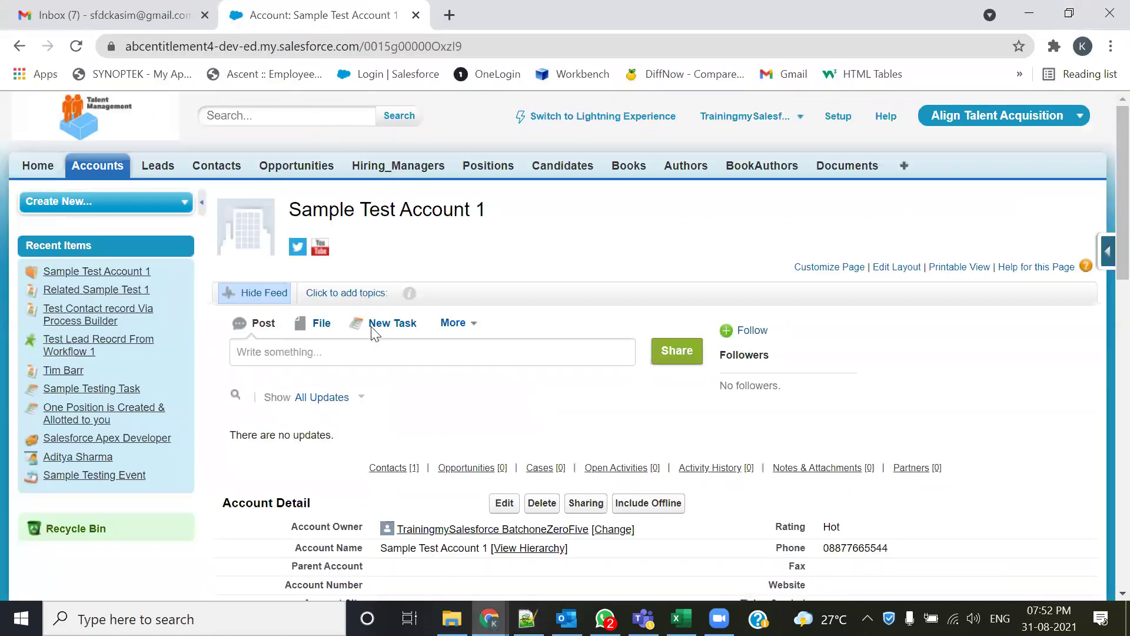
scroll(372, 333, down, 9)
scroll(335, 330, up, 3)
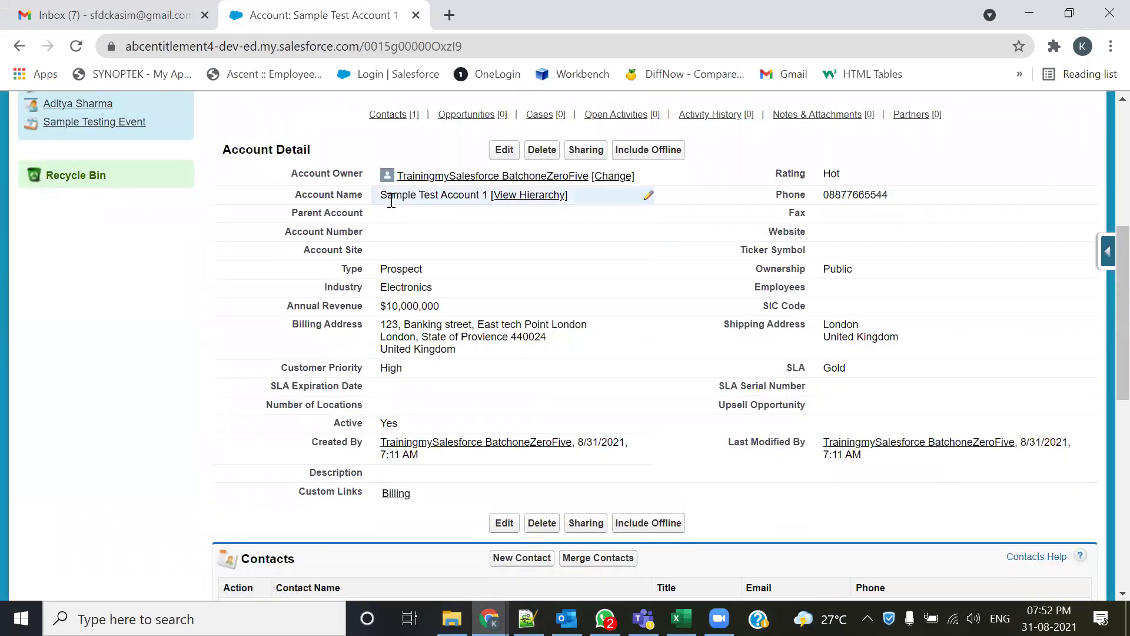
scroll(353, 359, down, 3)
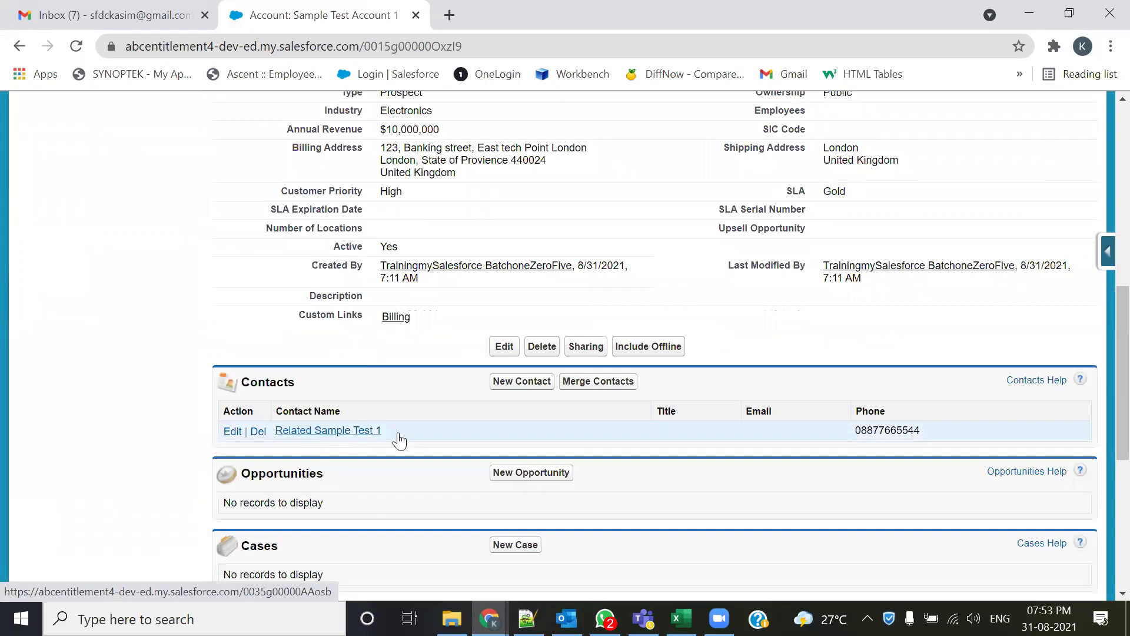
scroll(813, 377, up, 1)
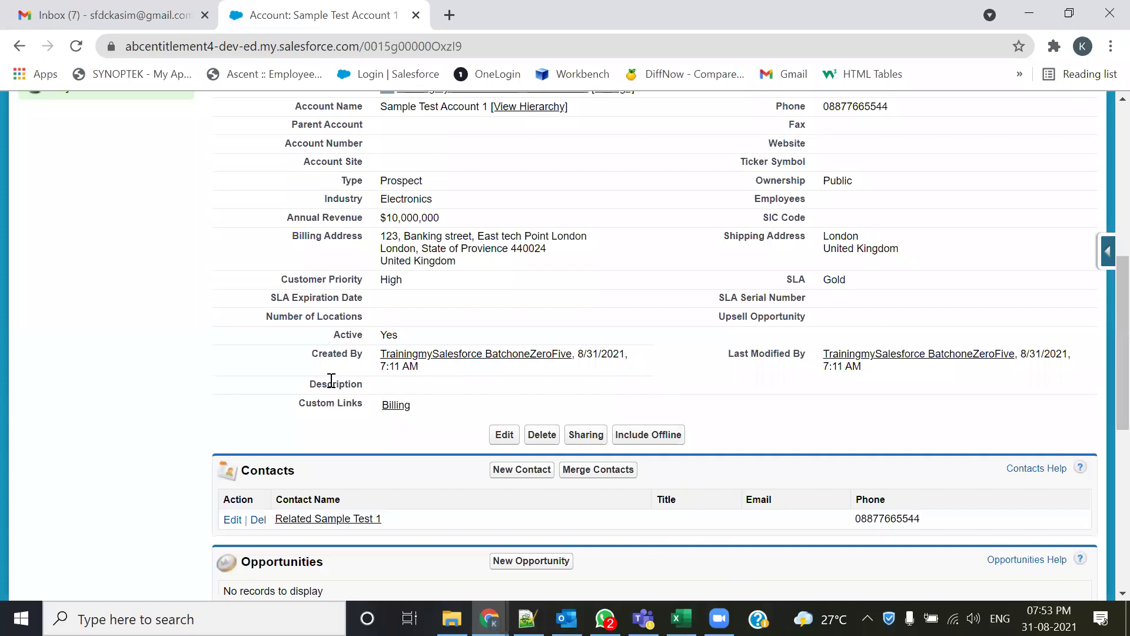
- Highlight Contact:LastName, the Account:Phone→Contact:BusinessPhone pair and the Account:Fax mapping
key(alt+Tab)
drag(388, 371, 527, 373)
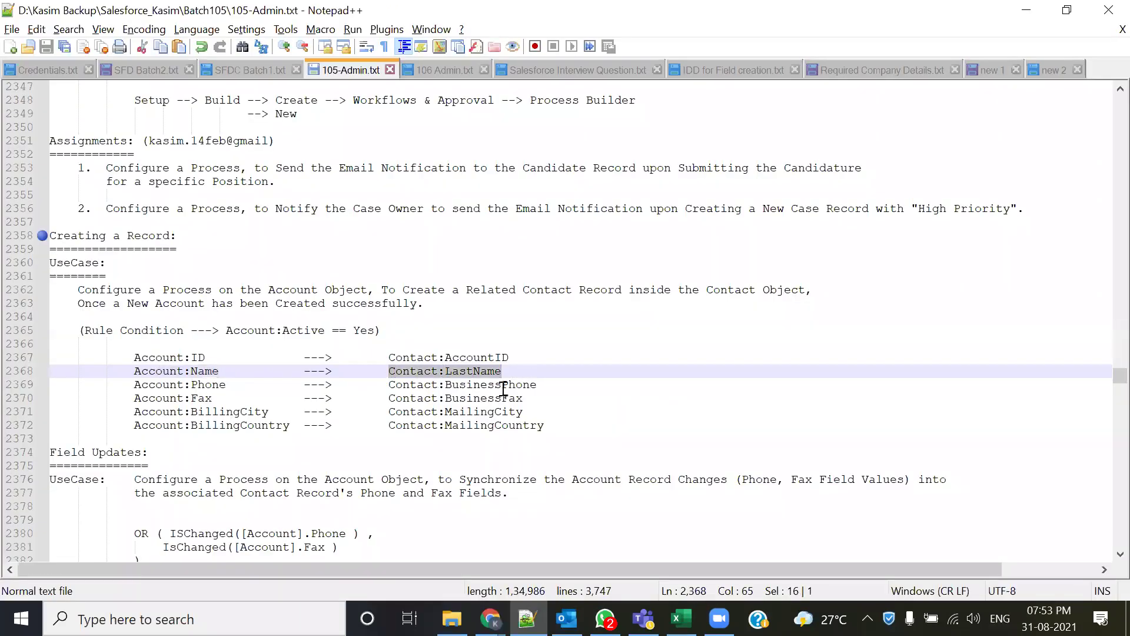
drag(133, 384, 255, 387)
drag(387, 384, 570, 390)
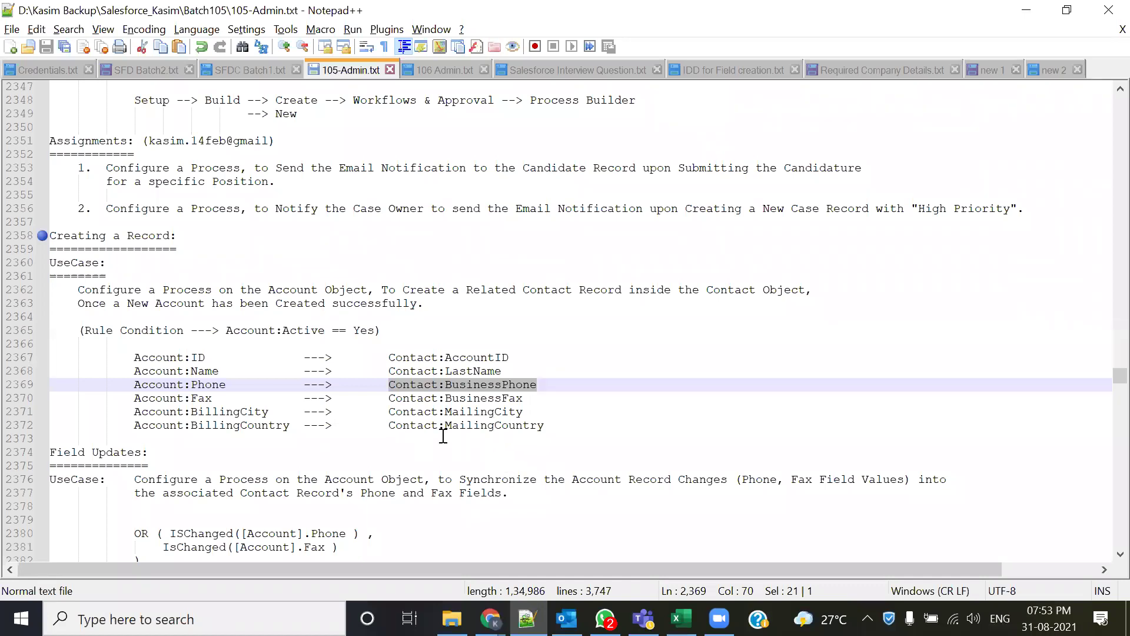
drag(127, 380, 247, 384)
drag(134, 398, 249, 397)
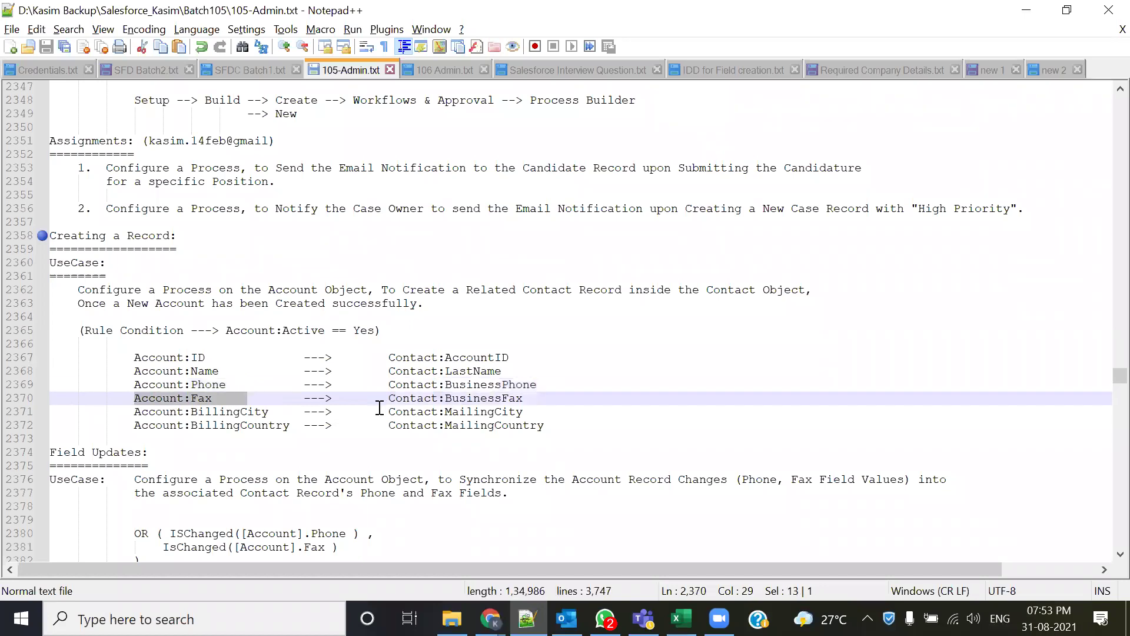
drag(380, 407, 525, 399)
click(175, 478)
- Highlight the BillingCity→MailingCity and BillingCountry→MailingCountry pairs, the Name–Country lines, and Account:ID
drag(134, 412, 270, 412)
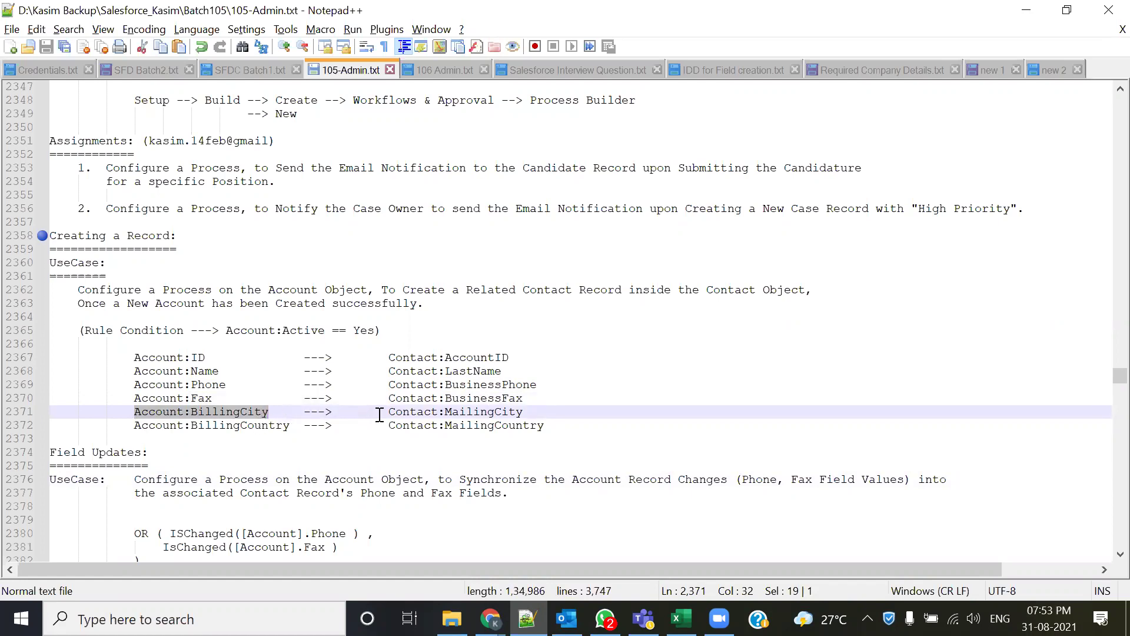
drag(389, 412, 533, 412)
drag(125, 430, 314, 428)
drag(388, 425, 523, 425)
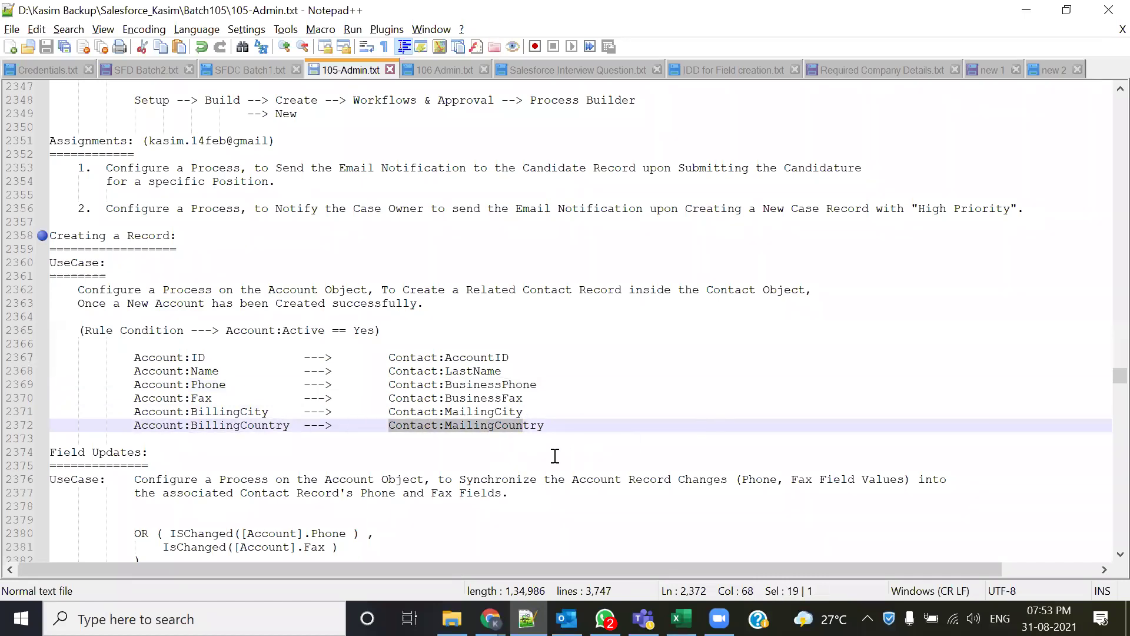
drag(134, 371, 480, 451)
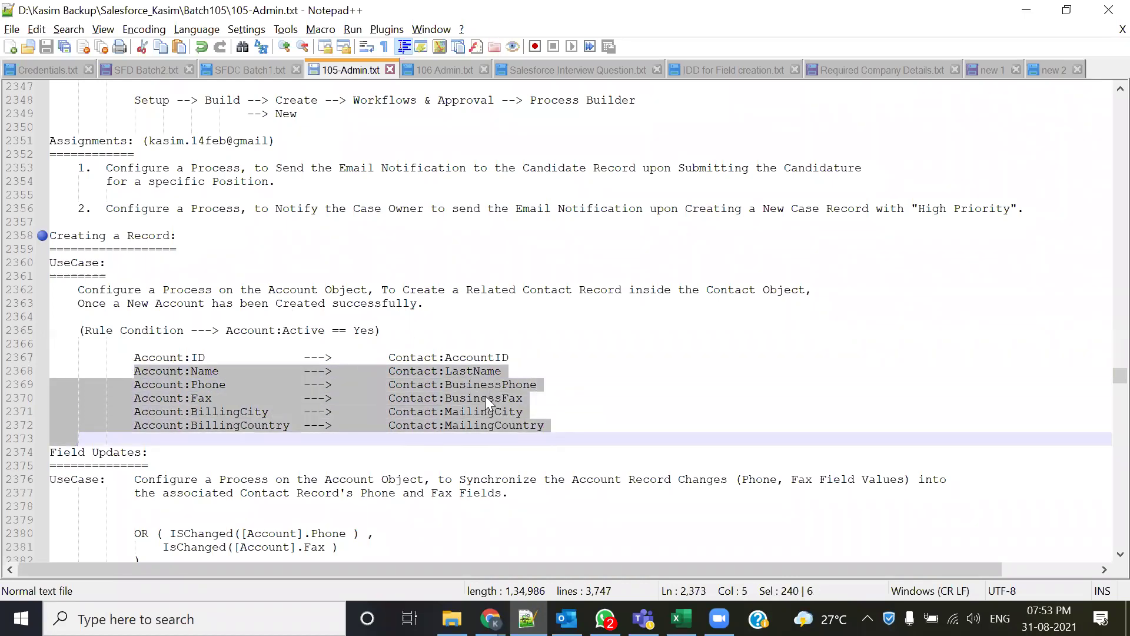
click(553, 425)
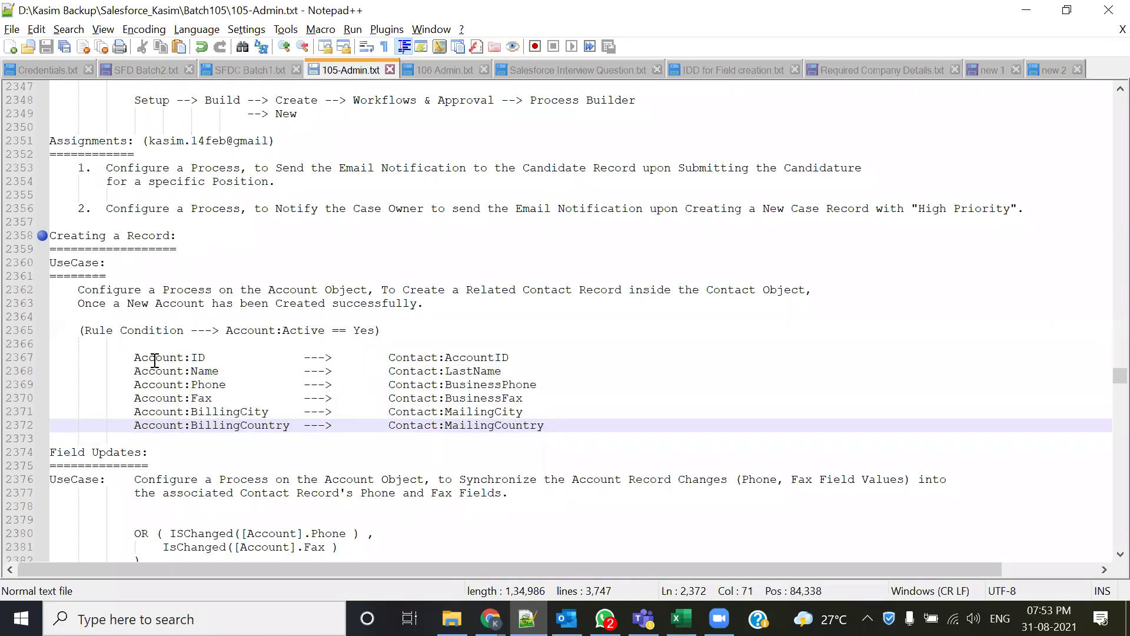
drag(132, 358, 219, 357)
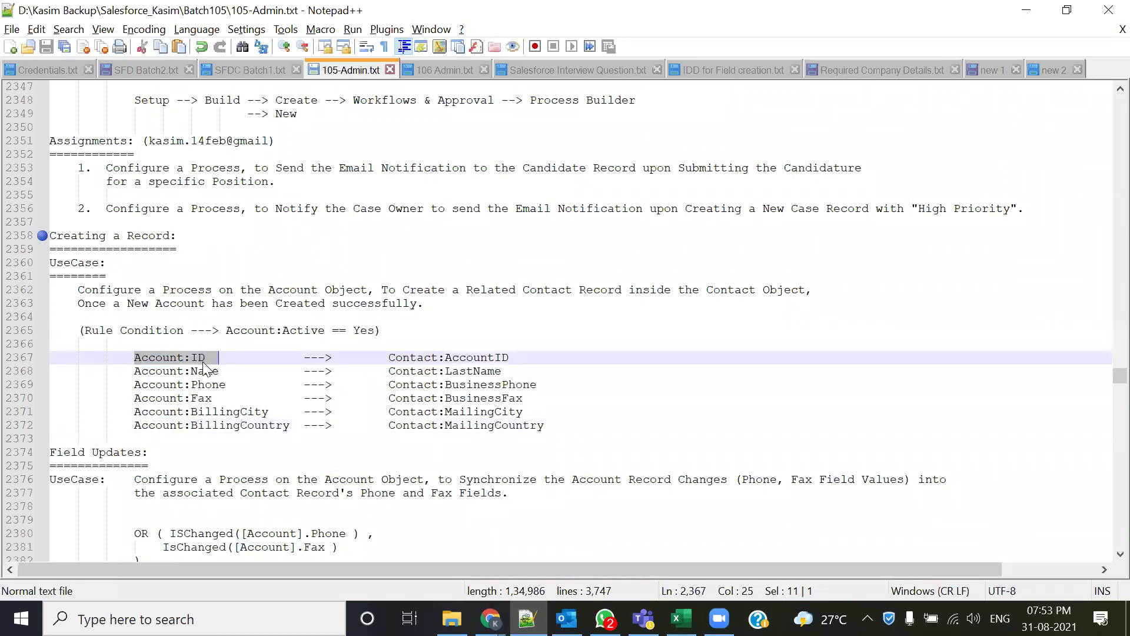
drag(392, 357, 512, 354)
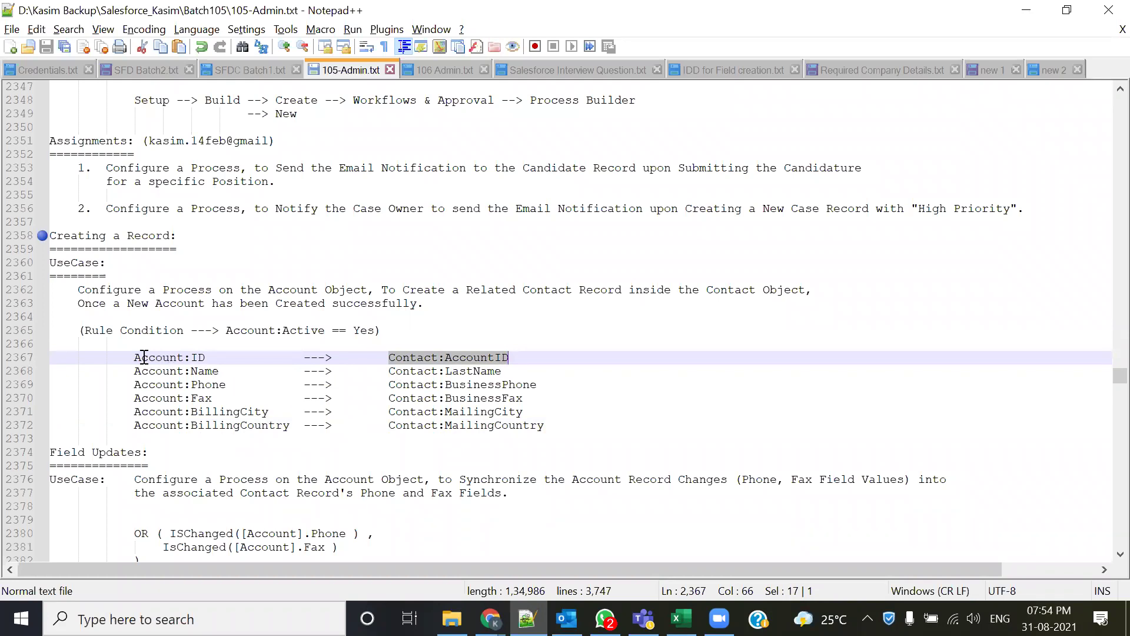
drag(133, 357, 524, 356)
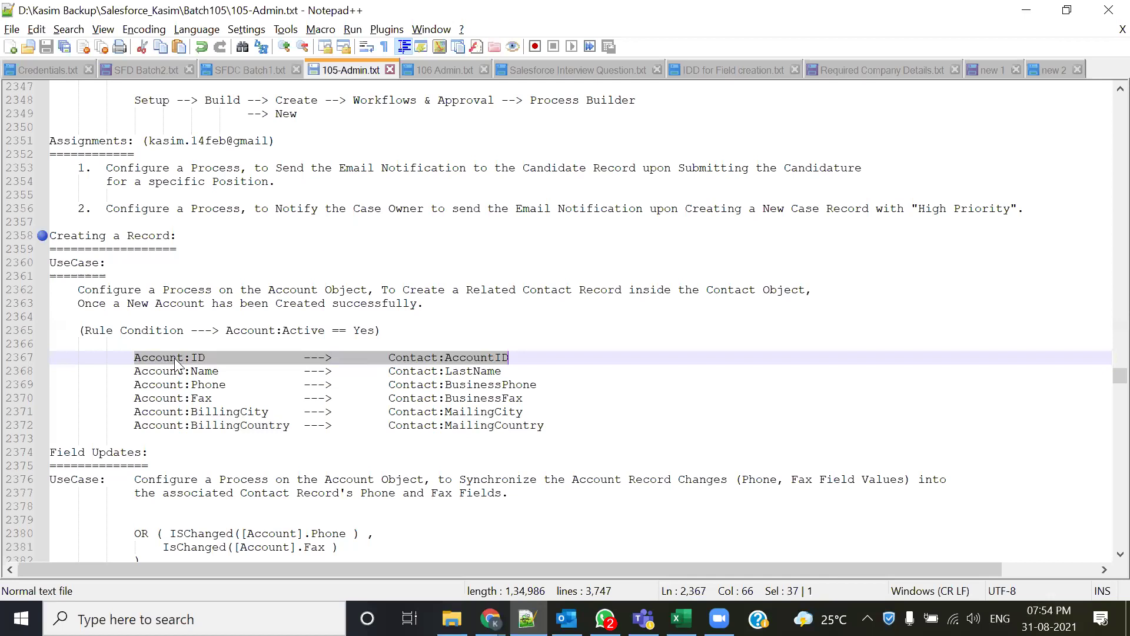
click(394, 402)
click(386, 357)
drag(386, 358, 442, 358)
drag(114, 359, 561, 429)
double_click(214, 356)
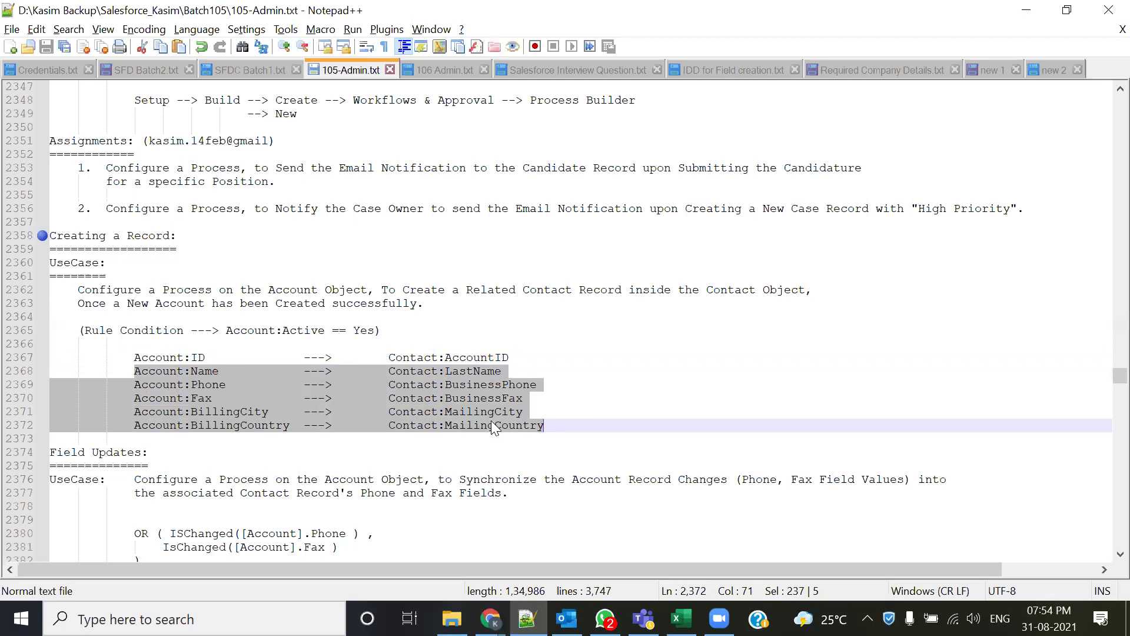
drag(118, 356, 521, 354)
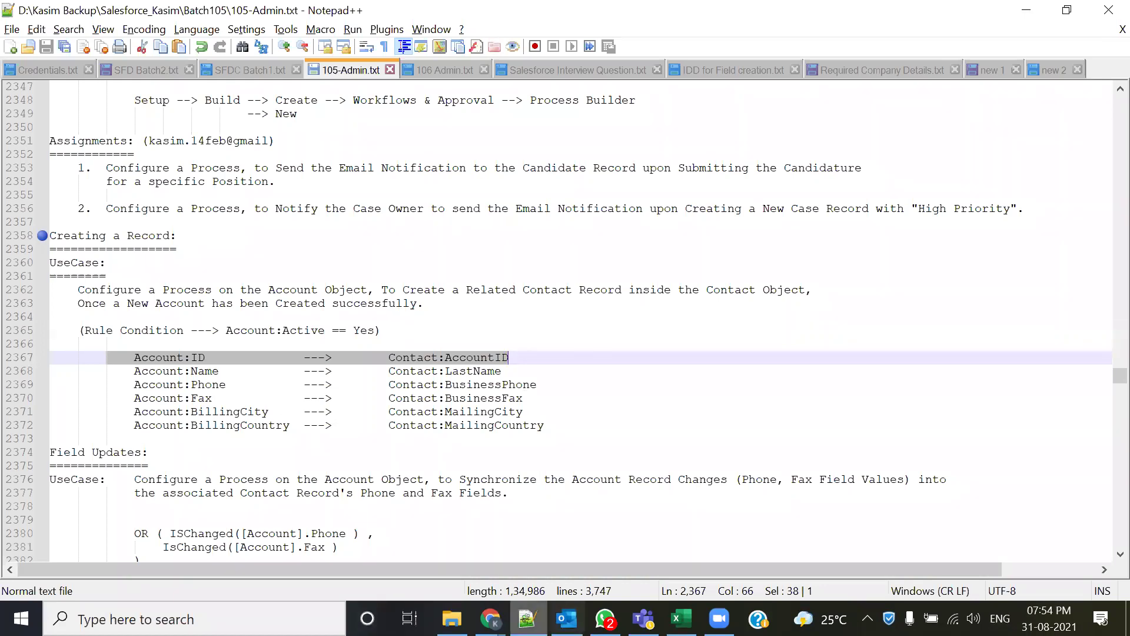
- Open Process Builder from Setup under Create > Workflow & Approvals, briefly rechecking the mapping notes
mouse_move(491, 618)
click(518, 548)
scroll(483, 405, up, 1)
scroll(483, 405, up, 7)
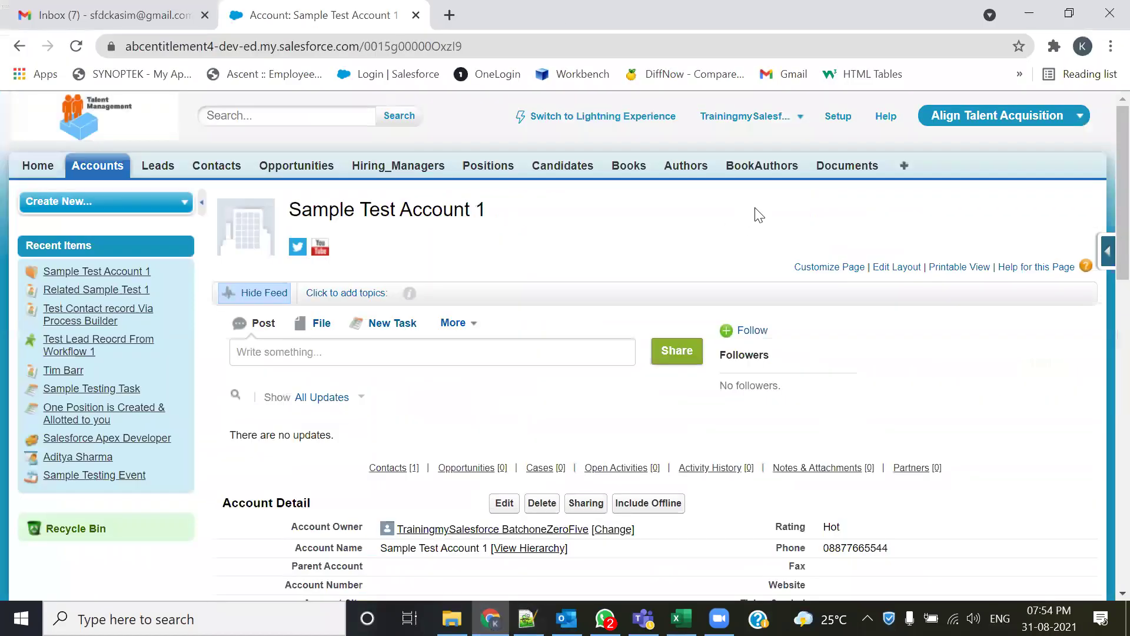
click(838, 116)
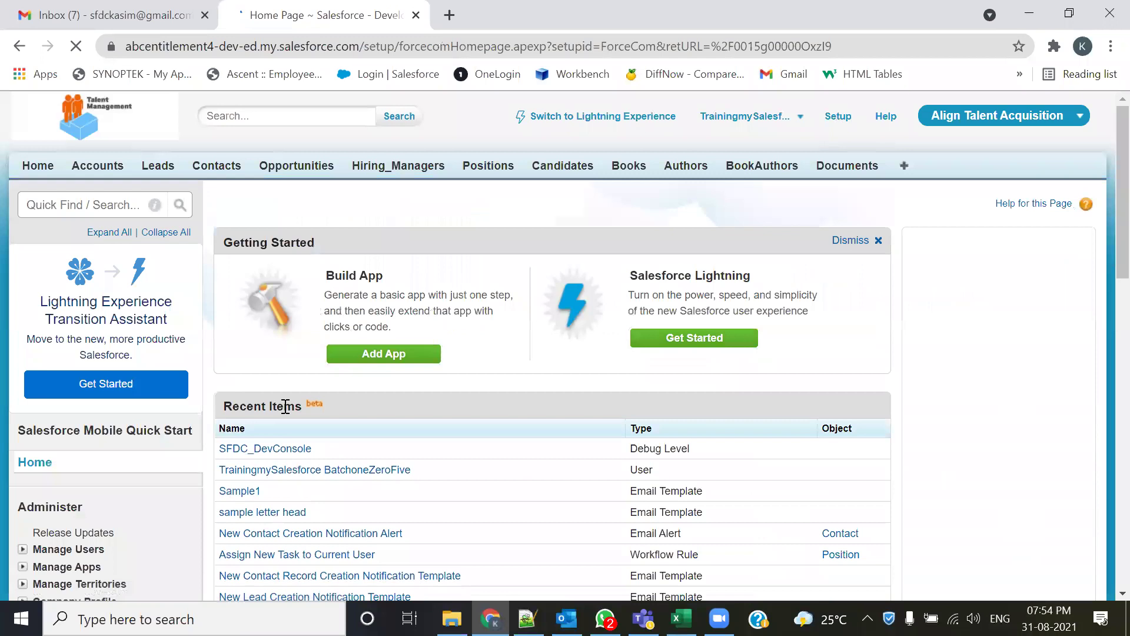
scroll(106, 407, down, 9)
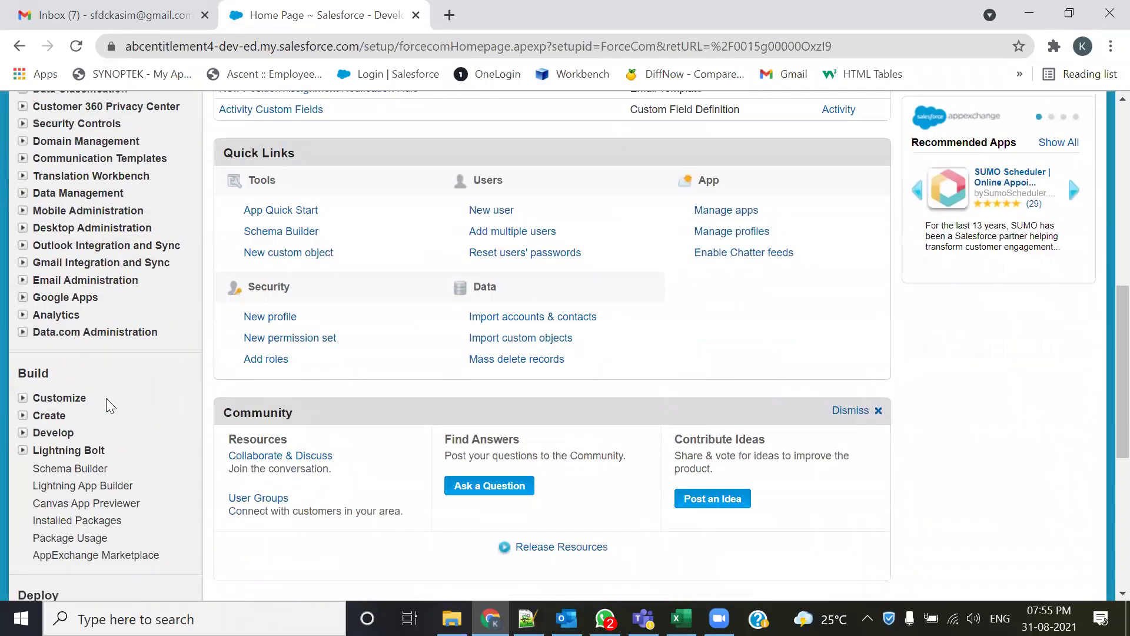
scroll(106, 398, down, 3)
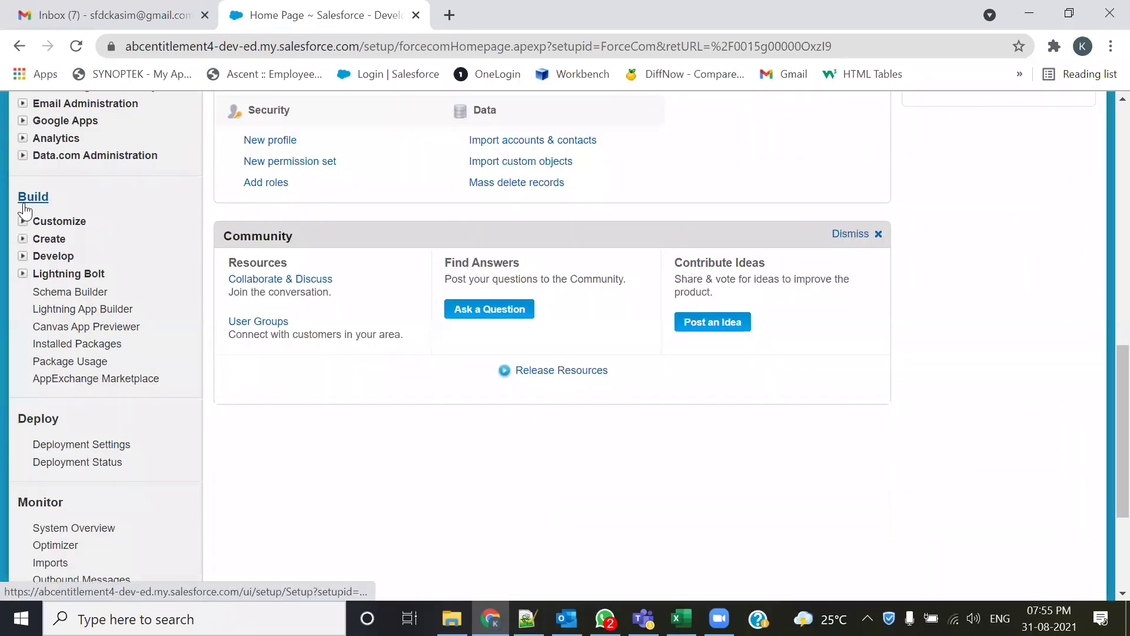
click(22, 239)
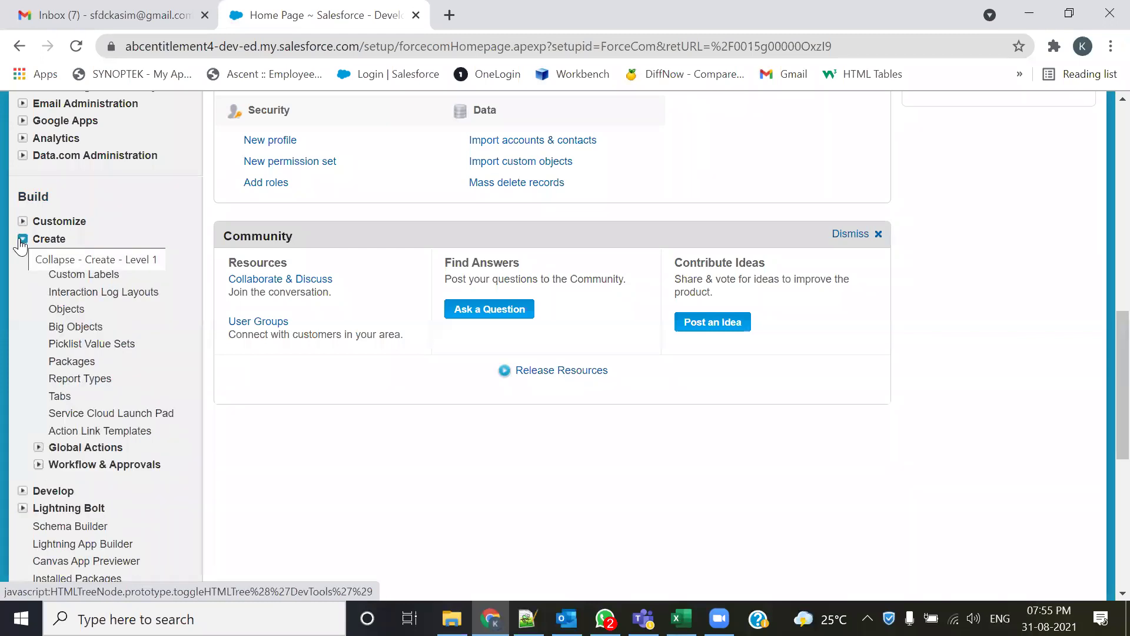
click(37, 465)
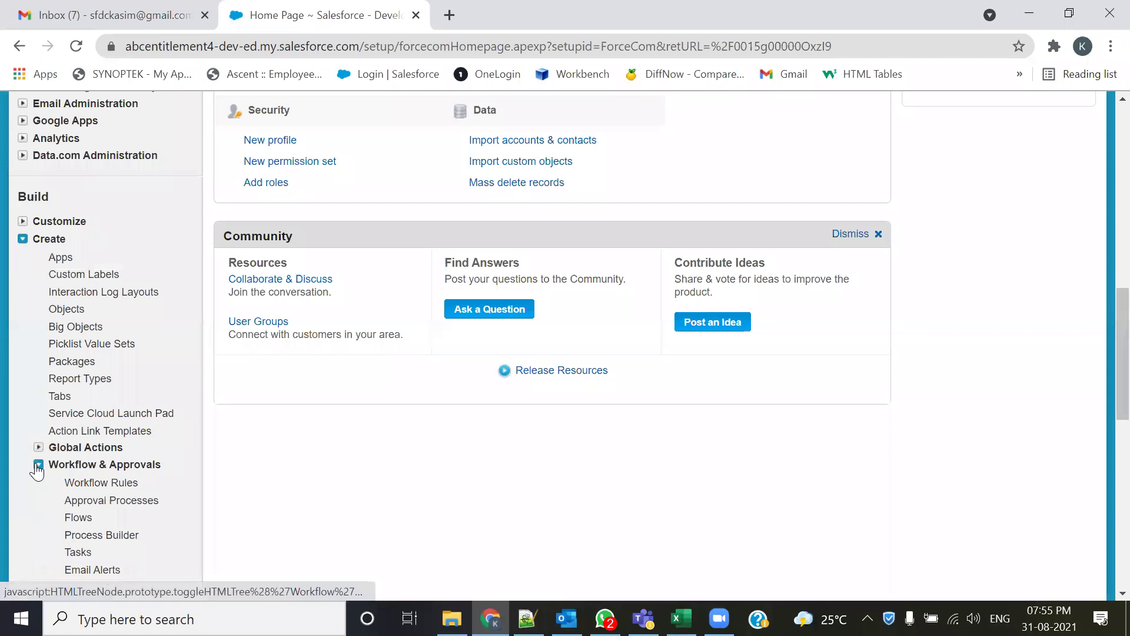
scroll(36, 463, down, 1)
click(67, 449)
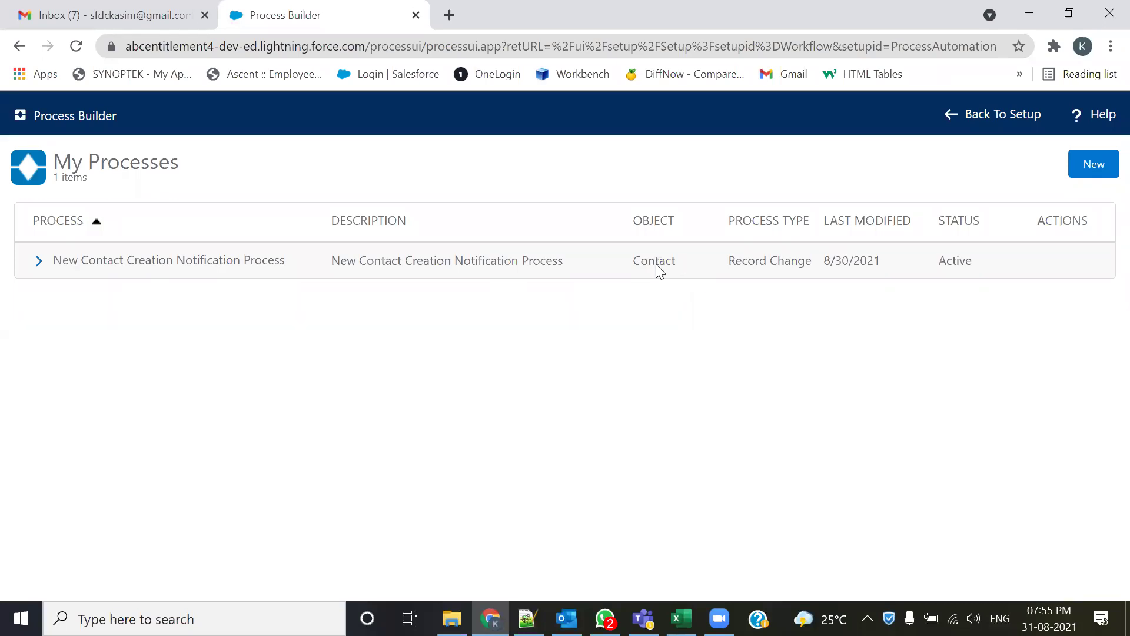
key(alt+Tab)
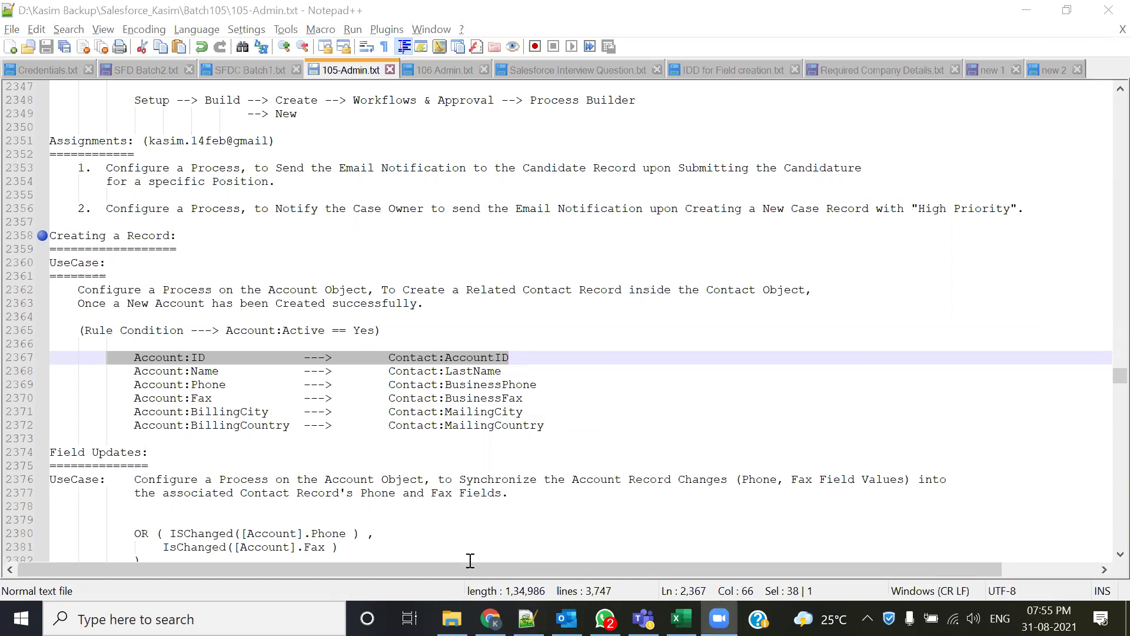
key(alt+Tab)
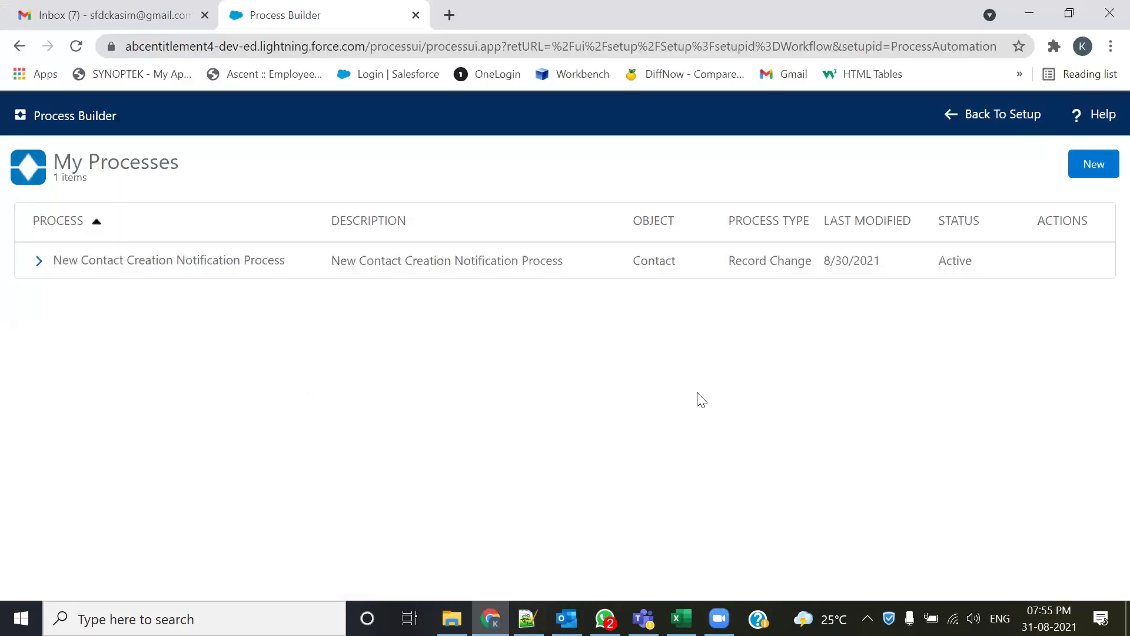
- Start a new process named 'Create related Contact for Account Record' and paste its description
click(1097, 171)
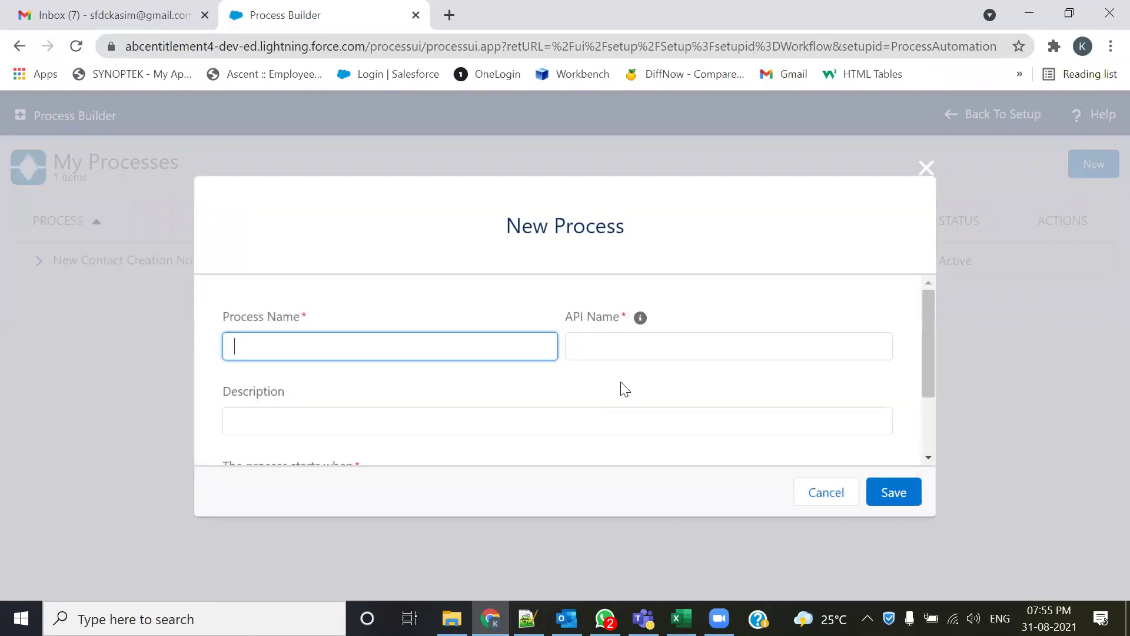
text(Create related Contact for Account Record)
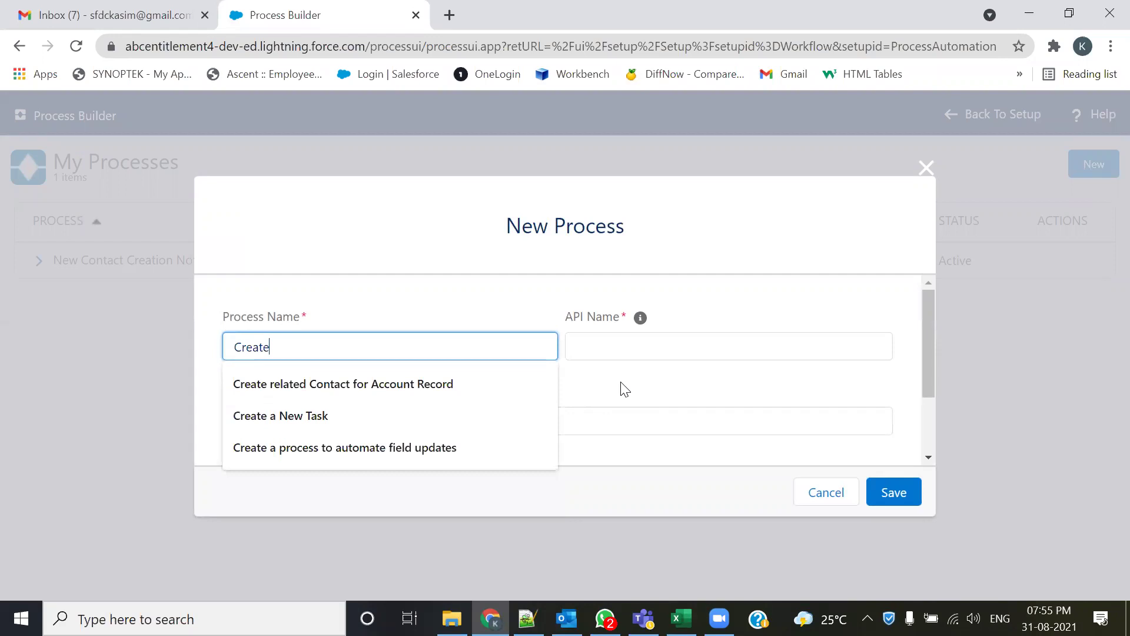
click(421, 388)
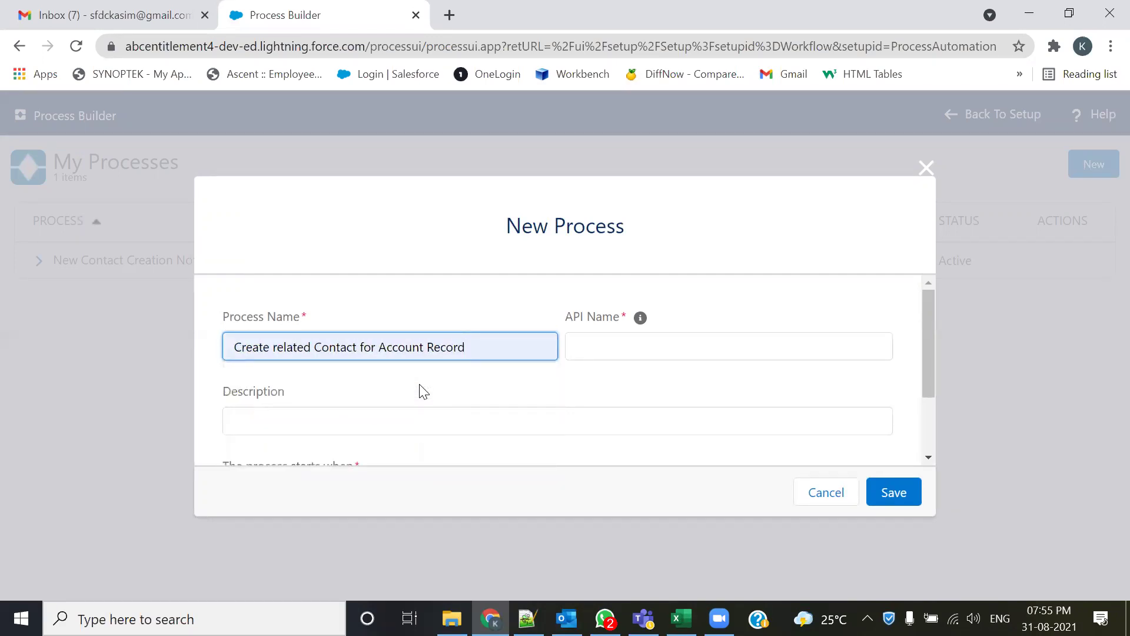
triple_click(500, 343)
key(ctrl+c)
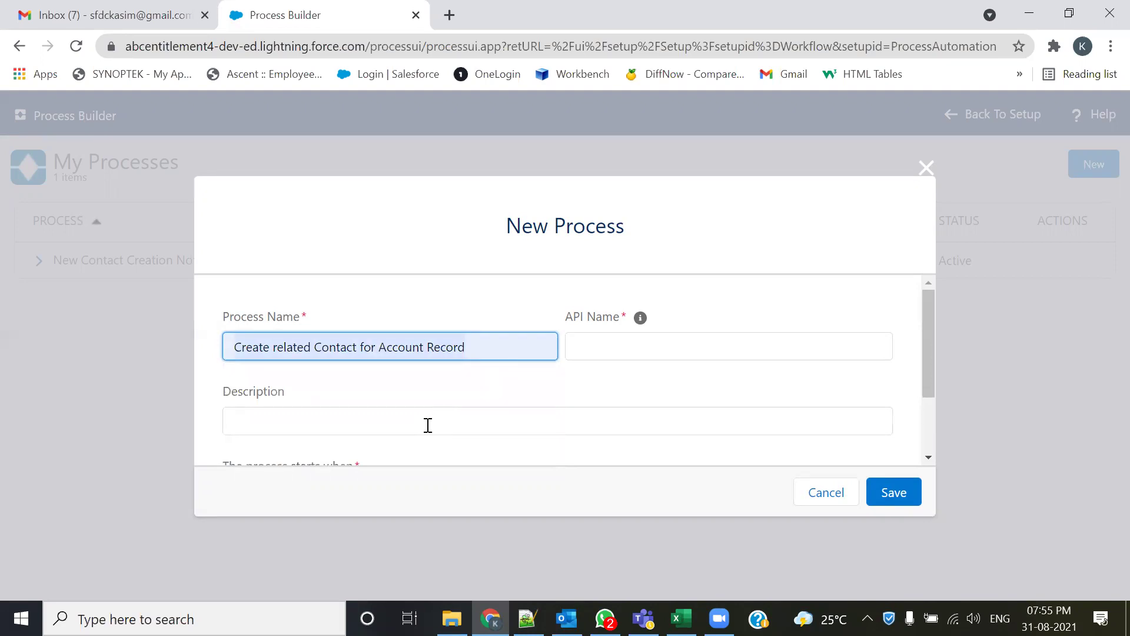
click(427, 425)
key(ctrl+v)
- Set the process to start when a record changes and save it
scroll(661, 376, down, 2)
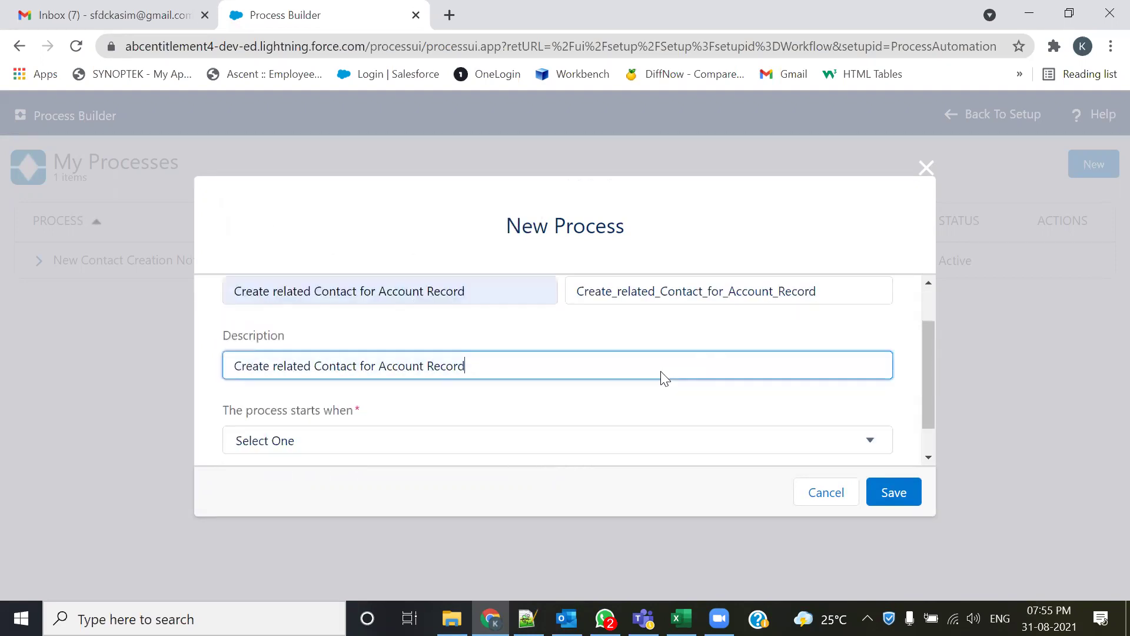
click(322, 401)
click(327, 441)
click(368, 406)
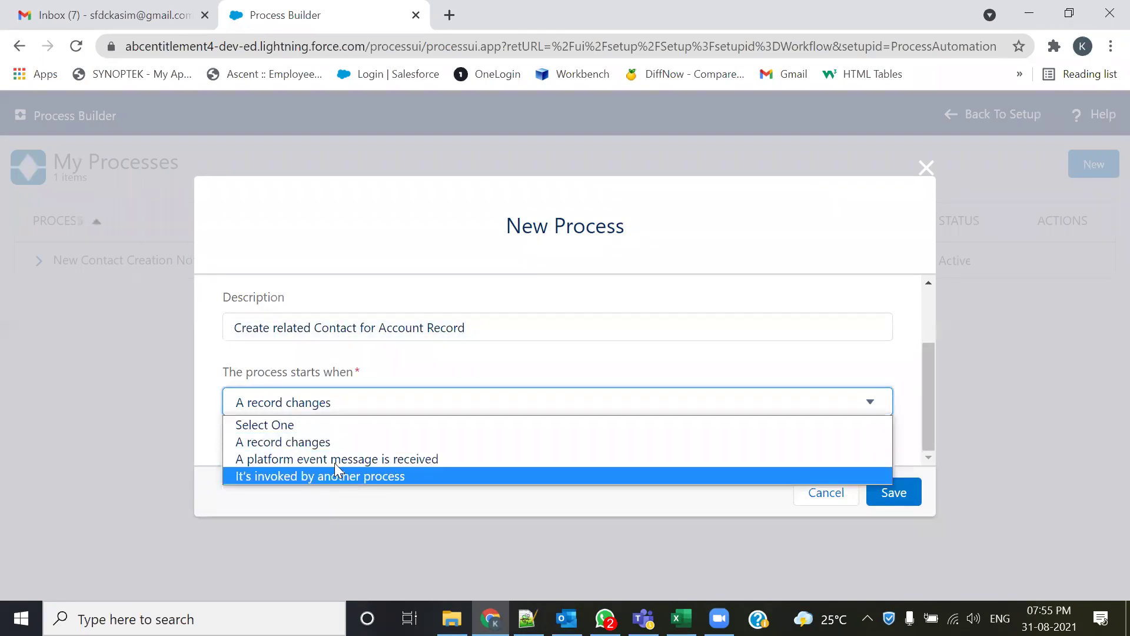
click(306, 442)
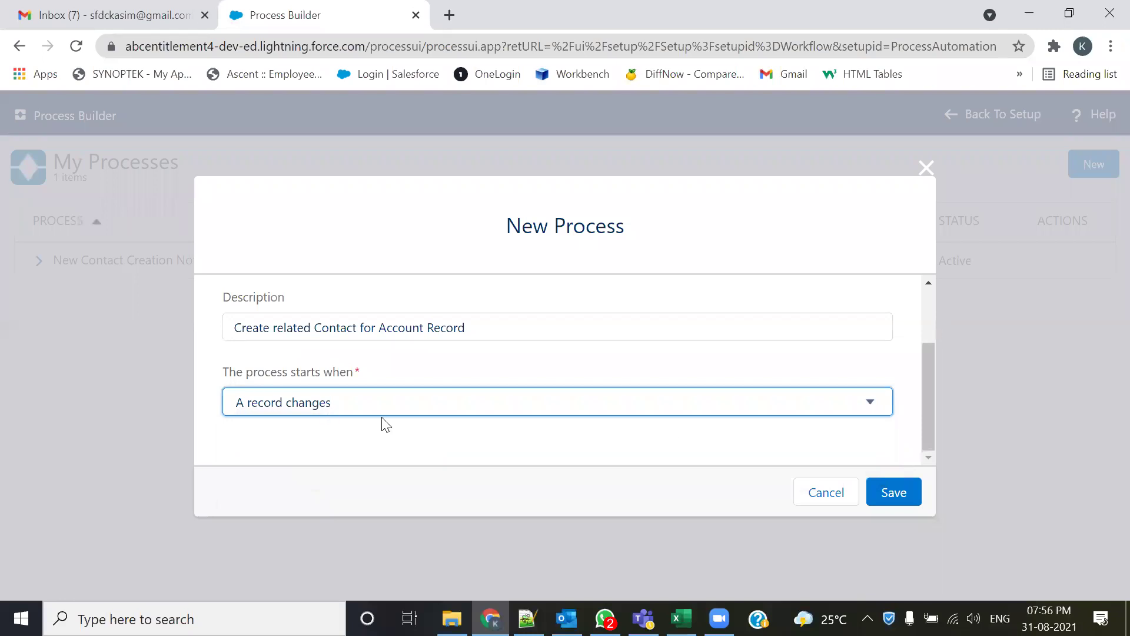
click(891, 496)
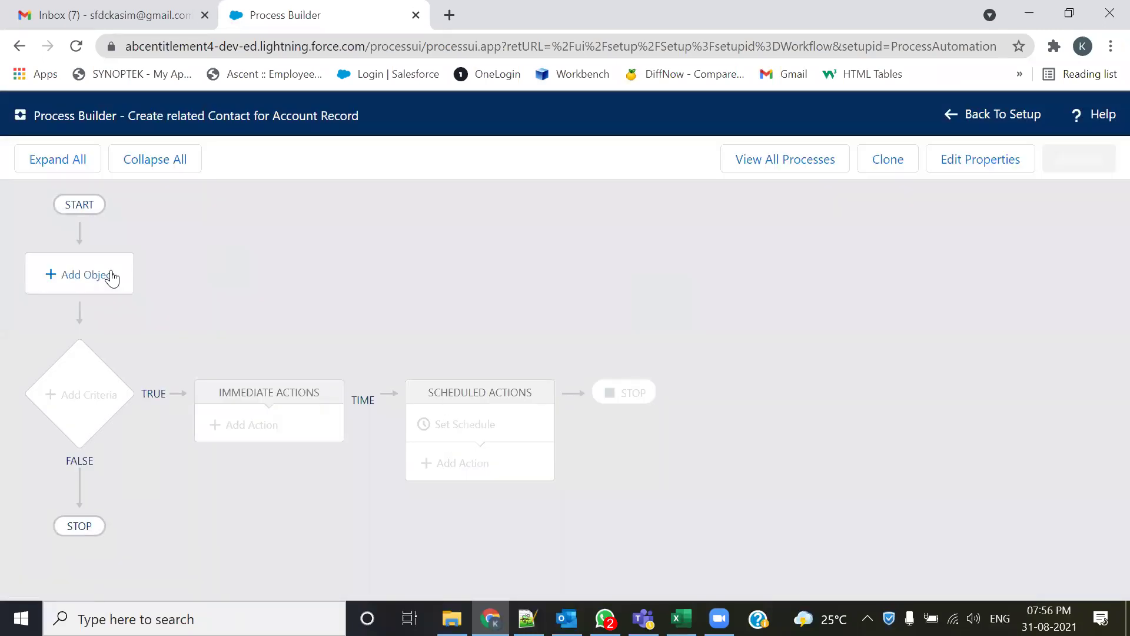
- Choose Account as the process object, starting when a record is created
click(111, 275)
click(612, 289)
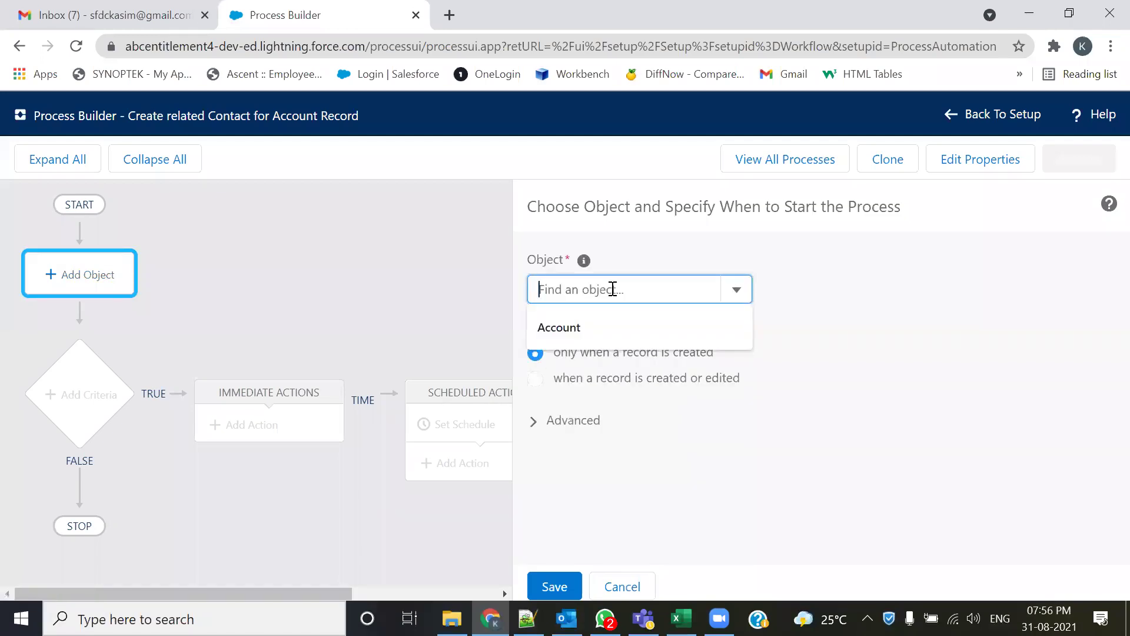
click(588, 324)
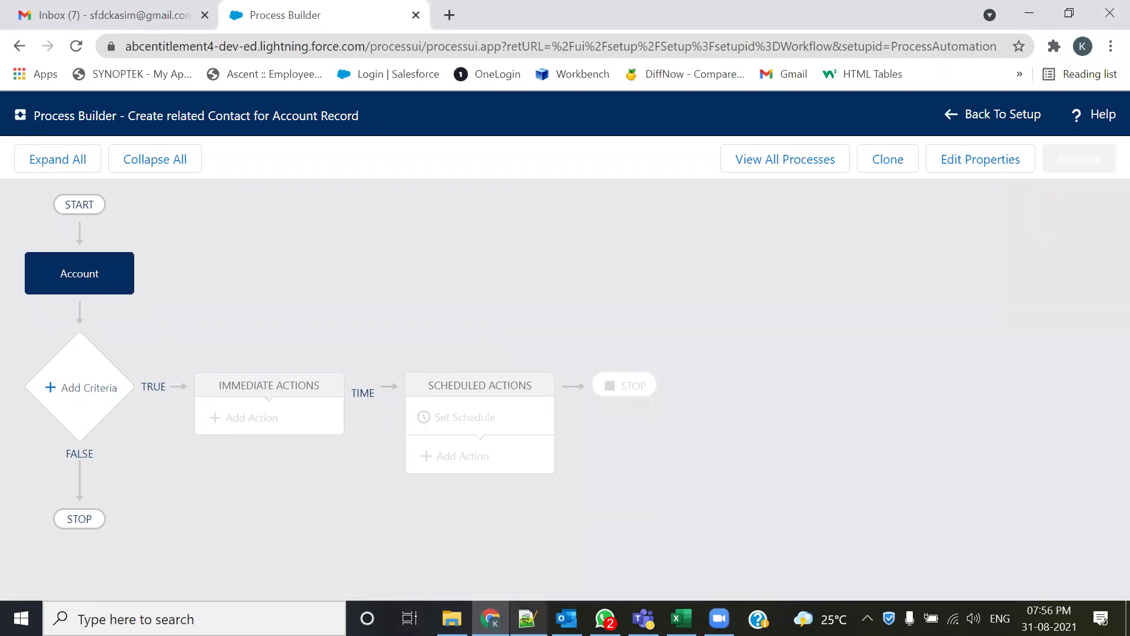
click(528, 619)
- Add a criteria node named 'Check for the Account Active Status'
drag(247, 331, 375, 329)
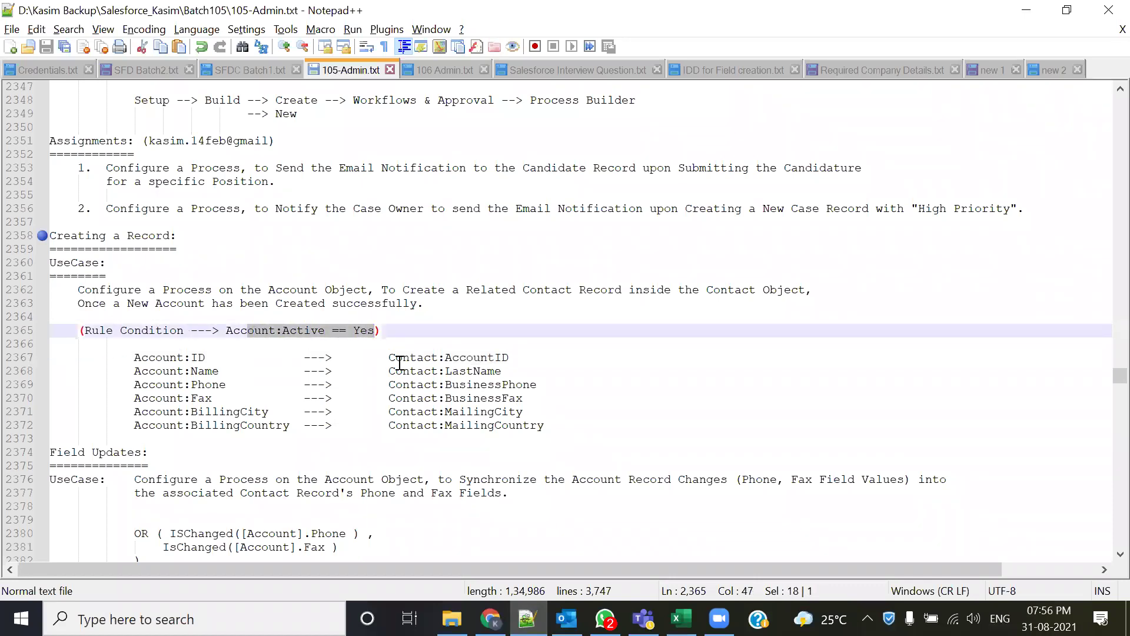
key(alt+Tab)
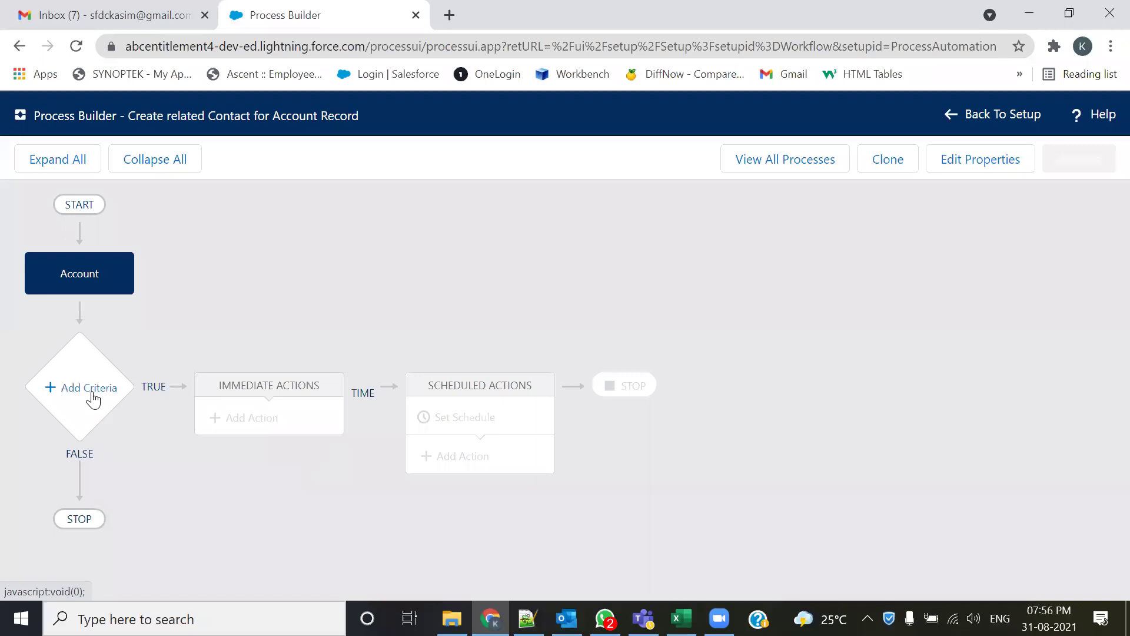
click(91, 393)
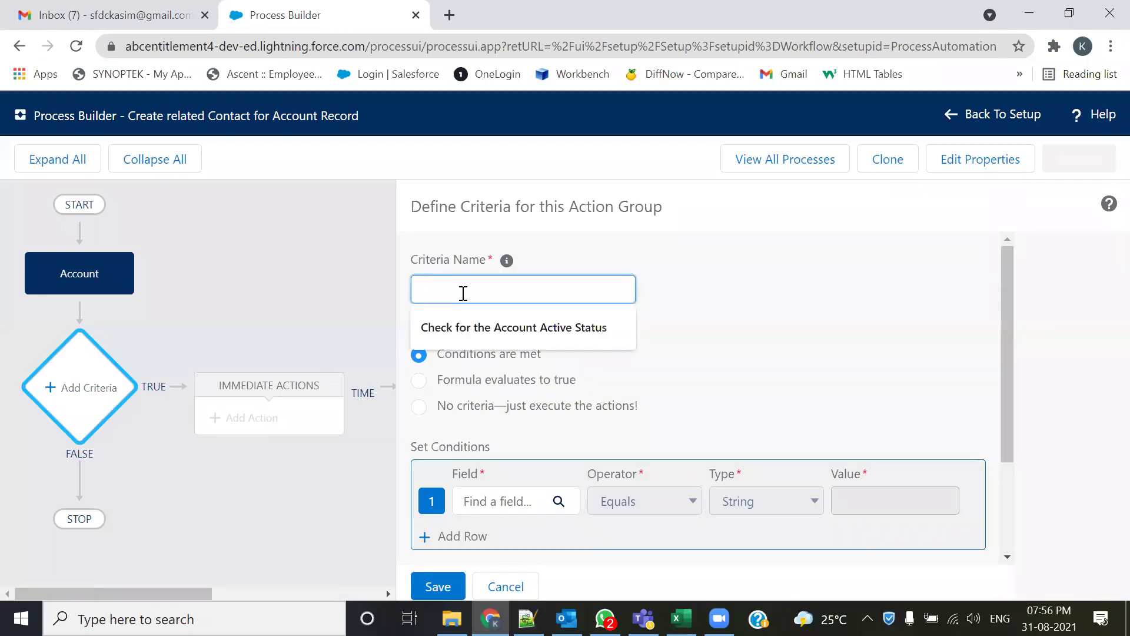
click(474, 328)
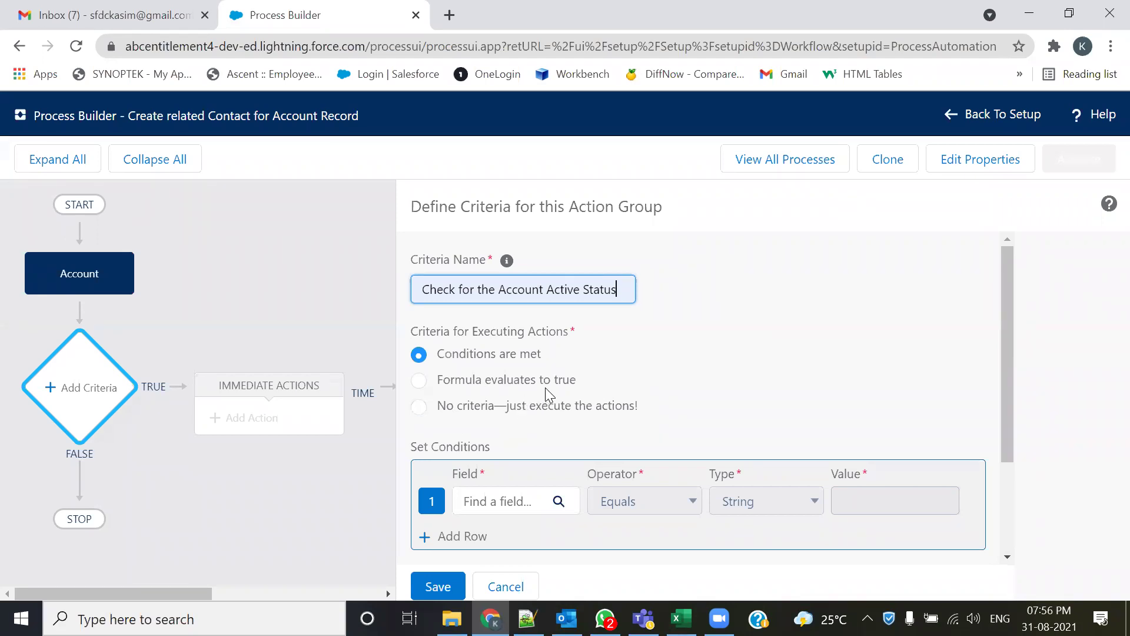
scroll(513, 452, down, 2)
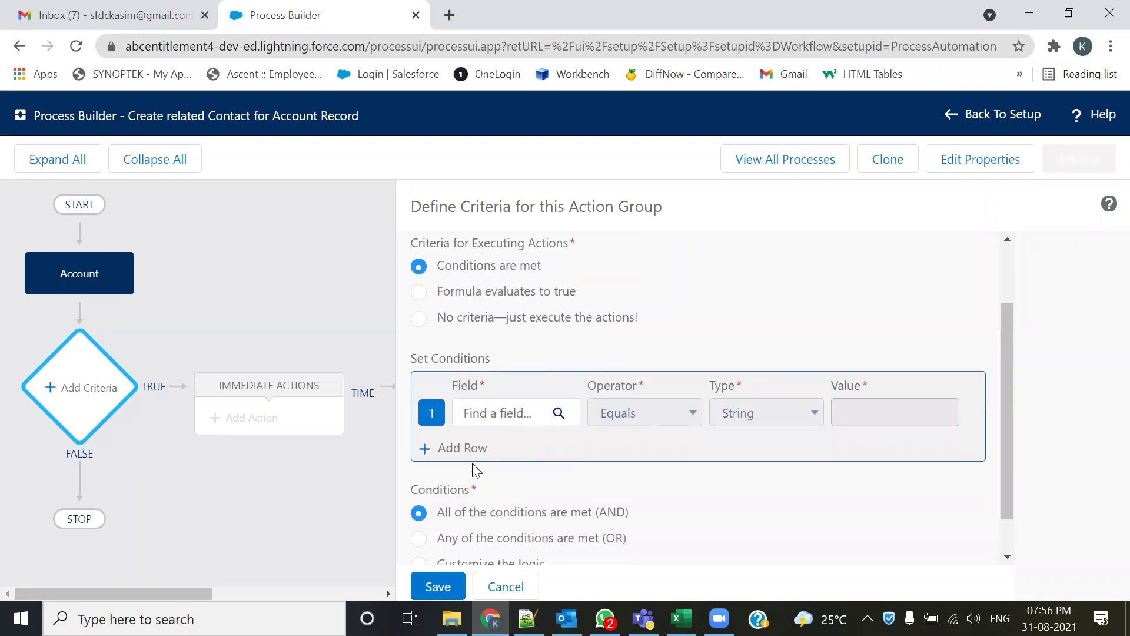
- Require the Account's Active field to equal Yes and save the criteria
click(478, 413)
text(act)
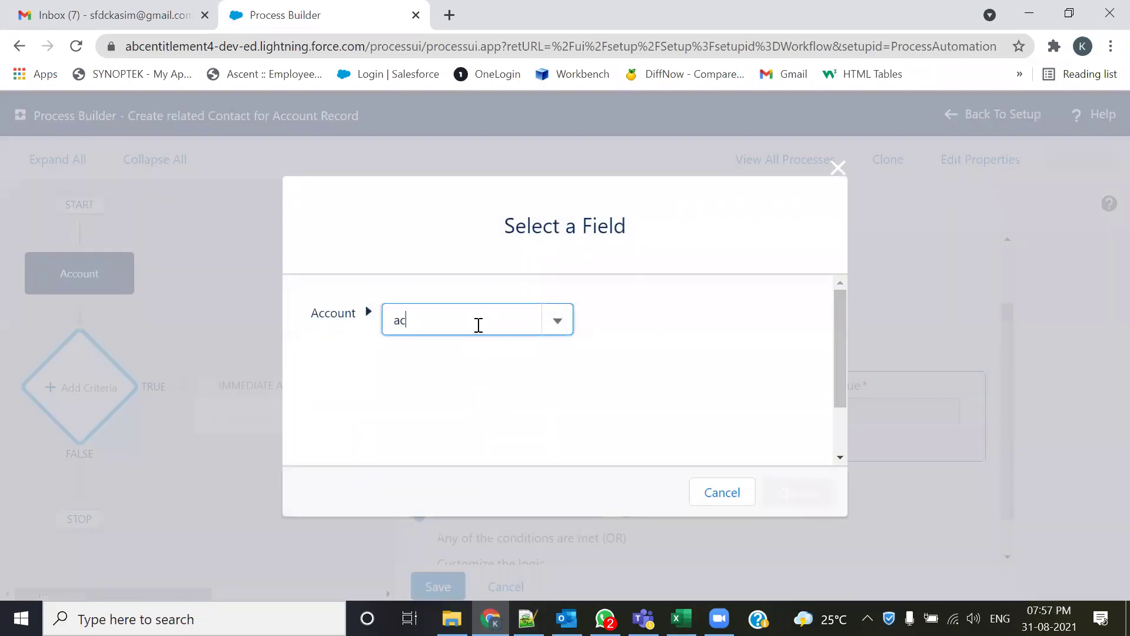
click(426, 356)
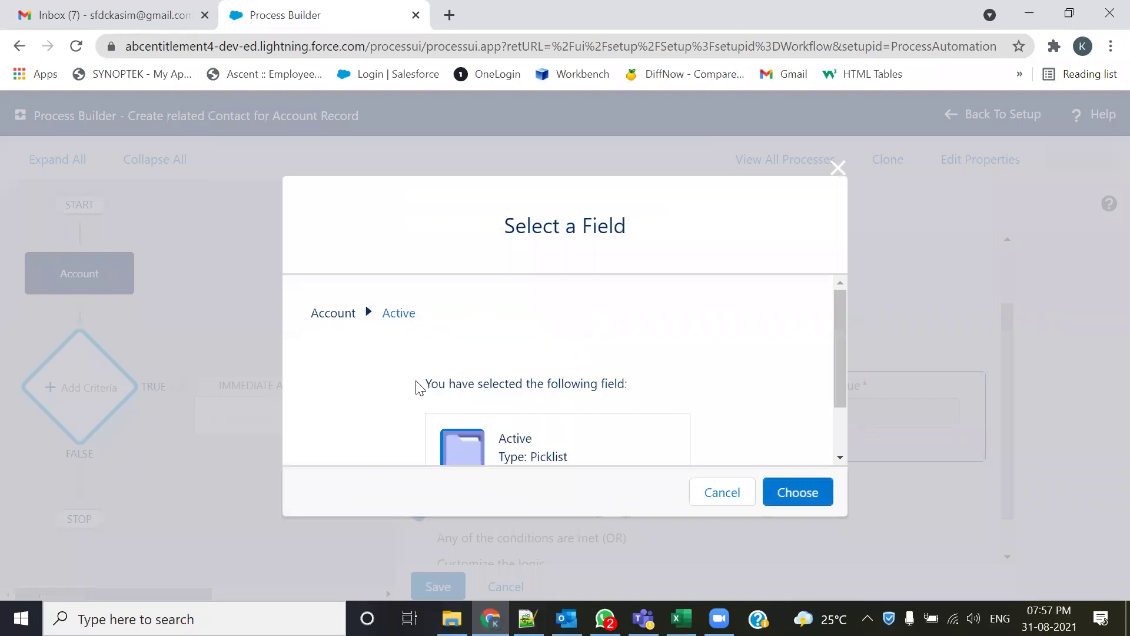
click(774, 490)
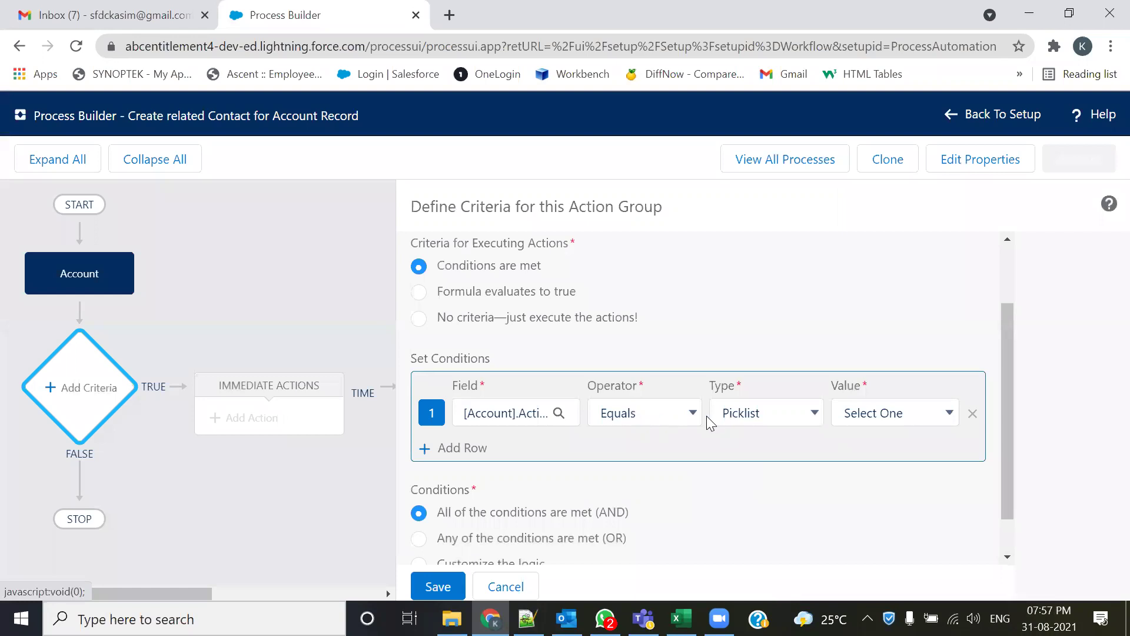
click(895, 412)
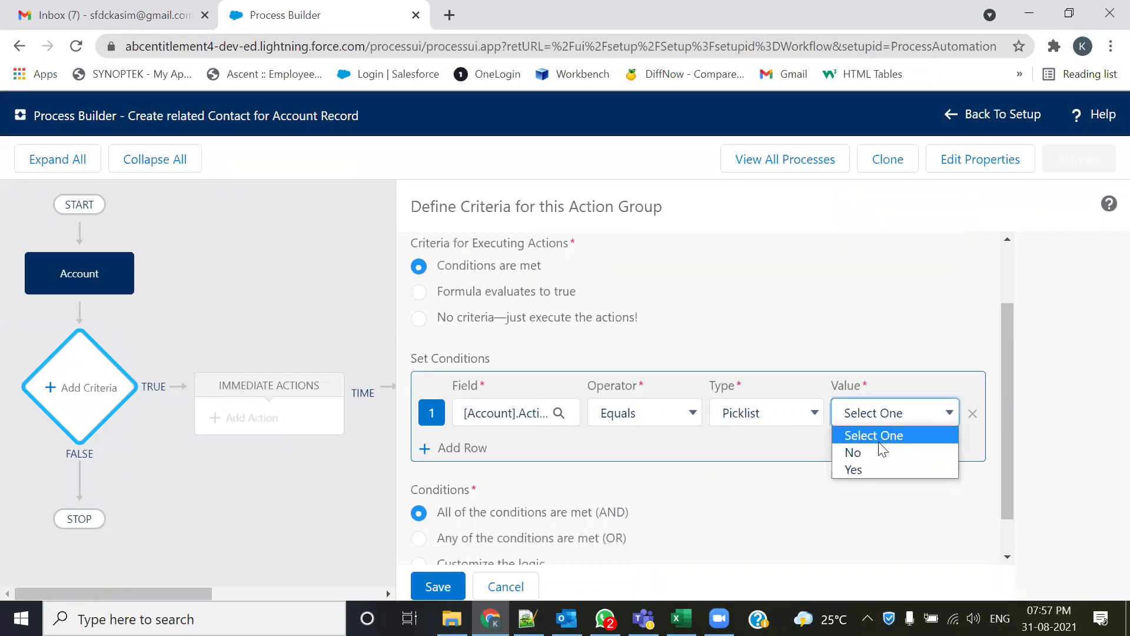
click(857, 470)
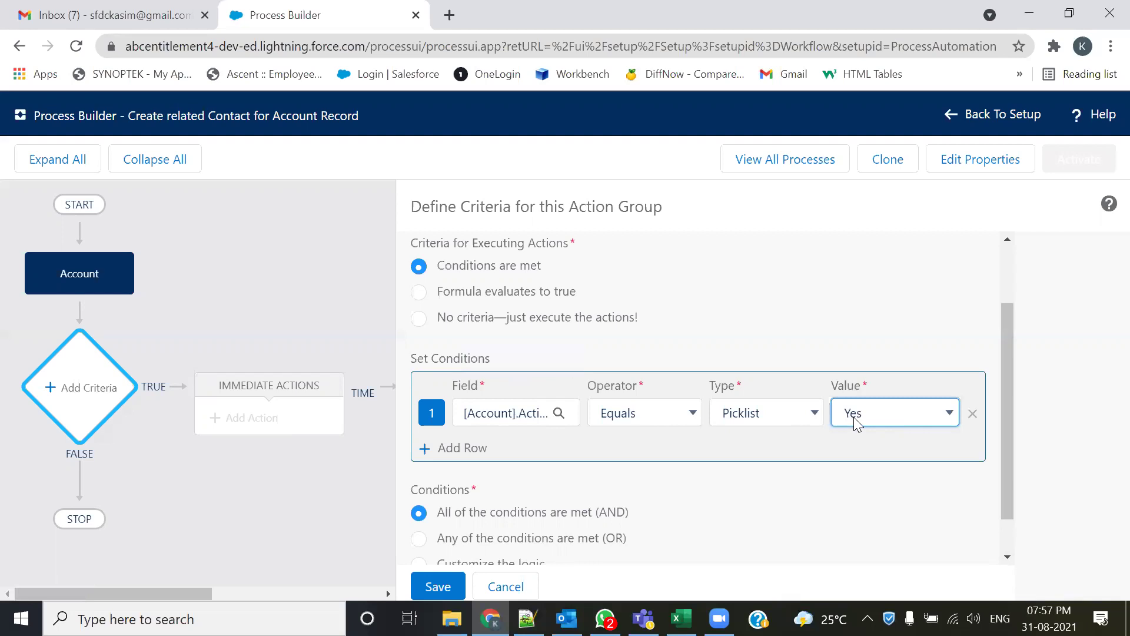
scroll(866, 436, down, 1)
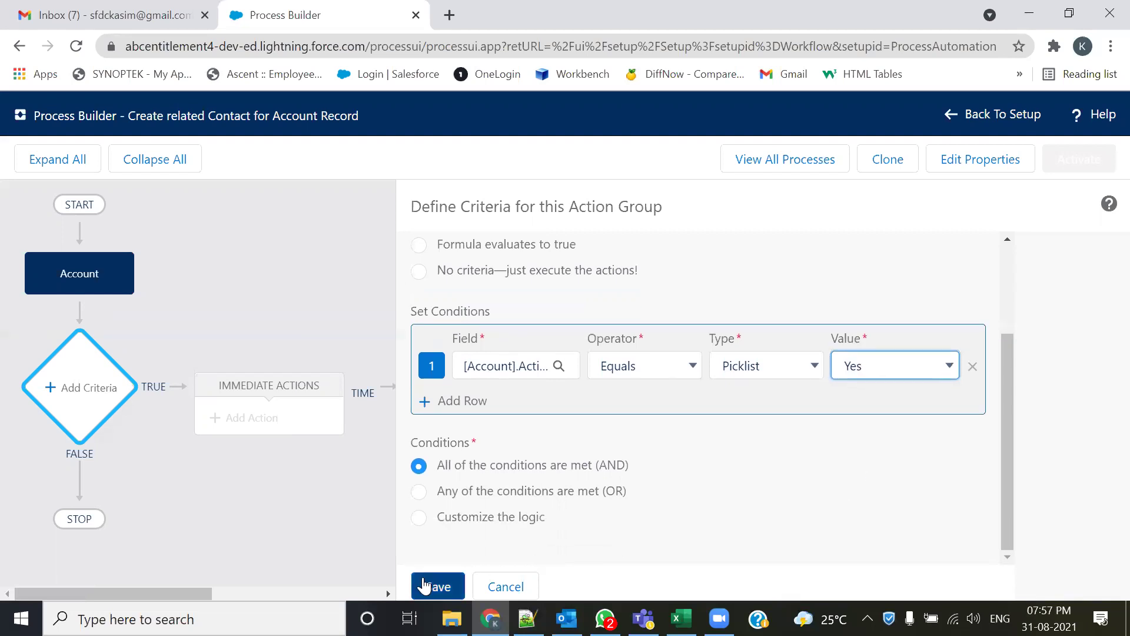
click(436, 586)
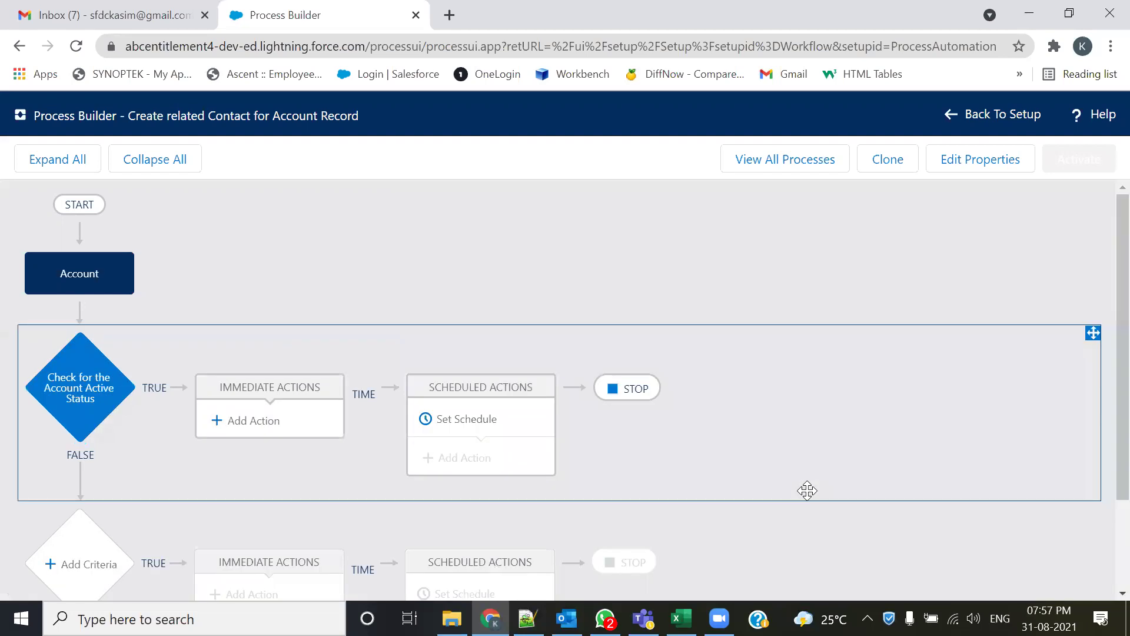
drag(27, 436, 59, 443)
- Add an immediate Create a Record action named 'Create Related Contact Record'
click(232, 431)
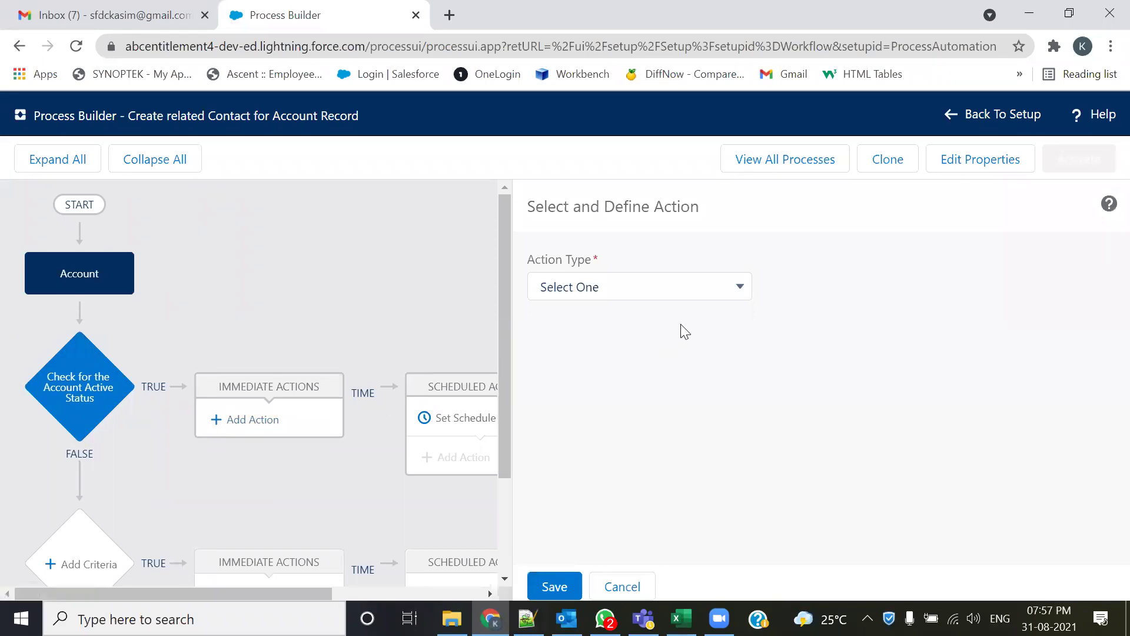
click(698, 289)
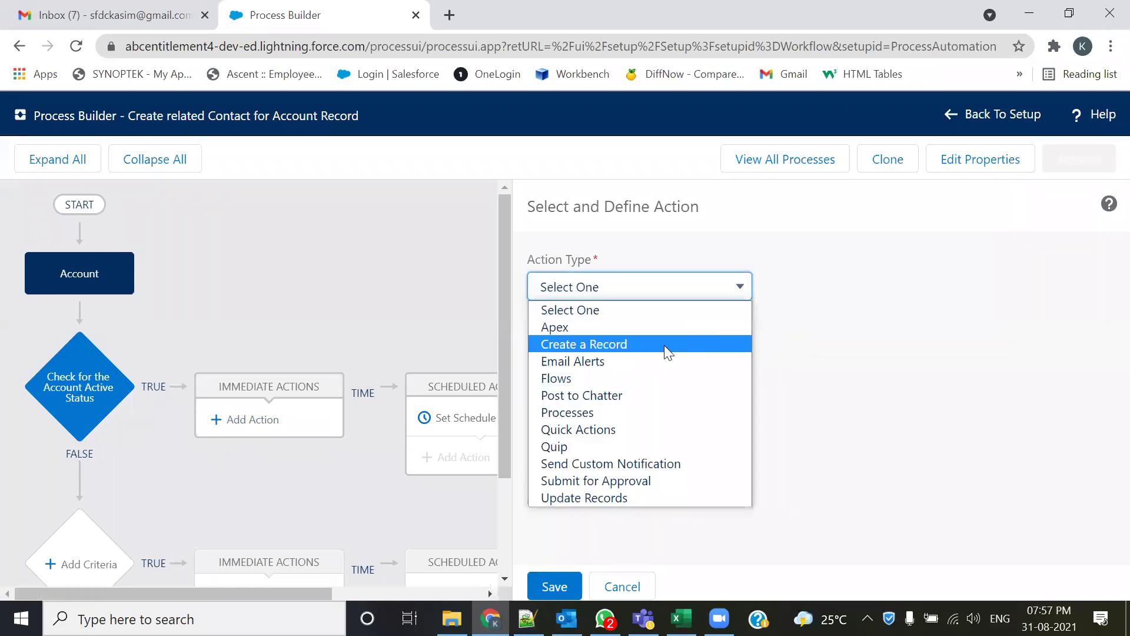
click(564, 346)
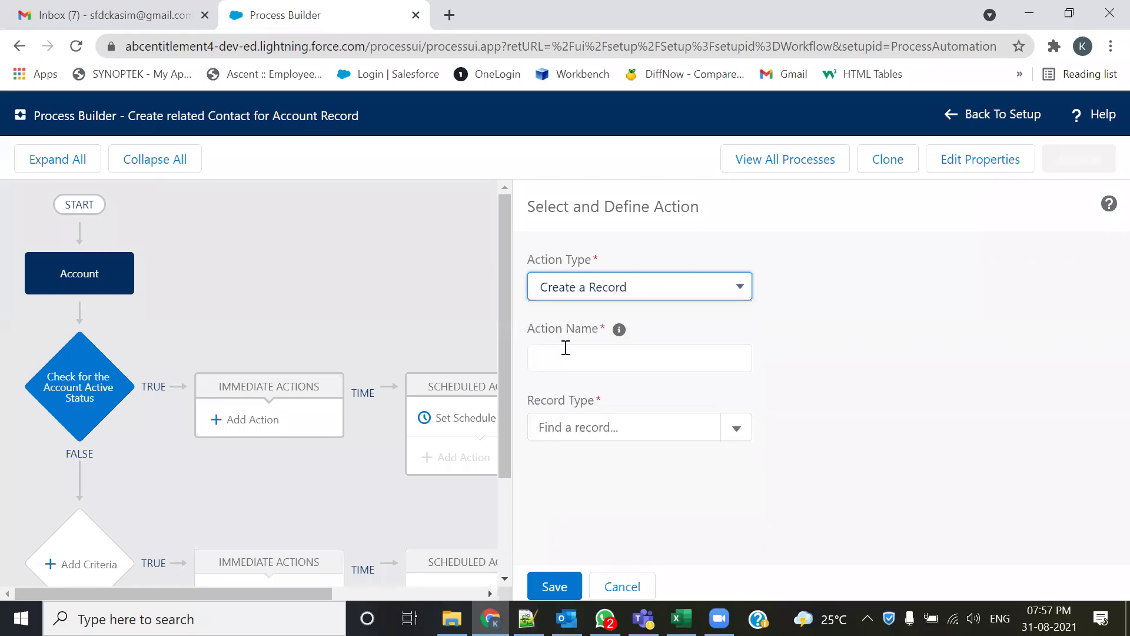
click(566, 347)
text(Create Related Contact Record)
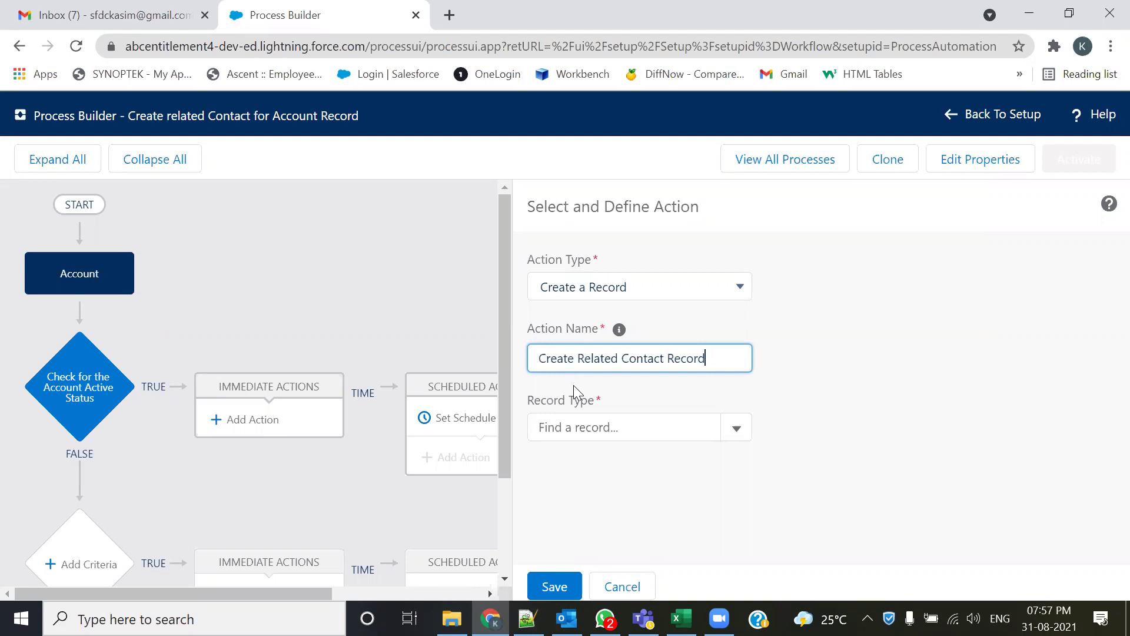
click(735, 434)
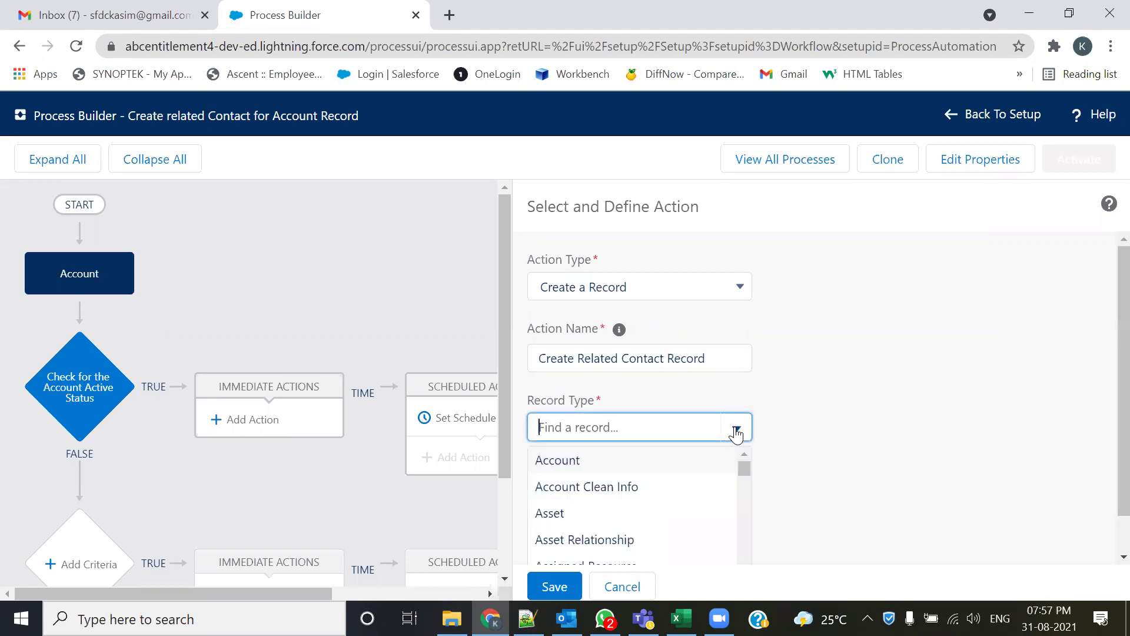
click(1042, 450)
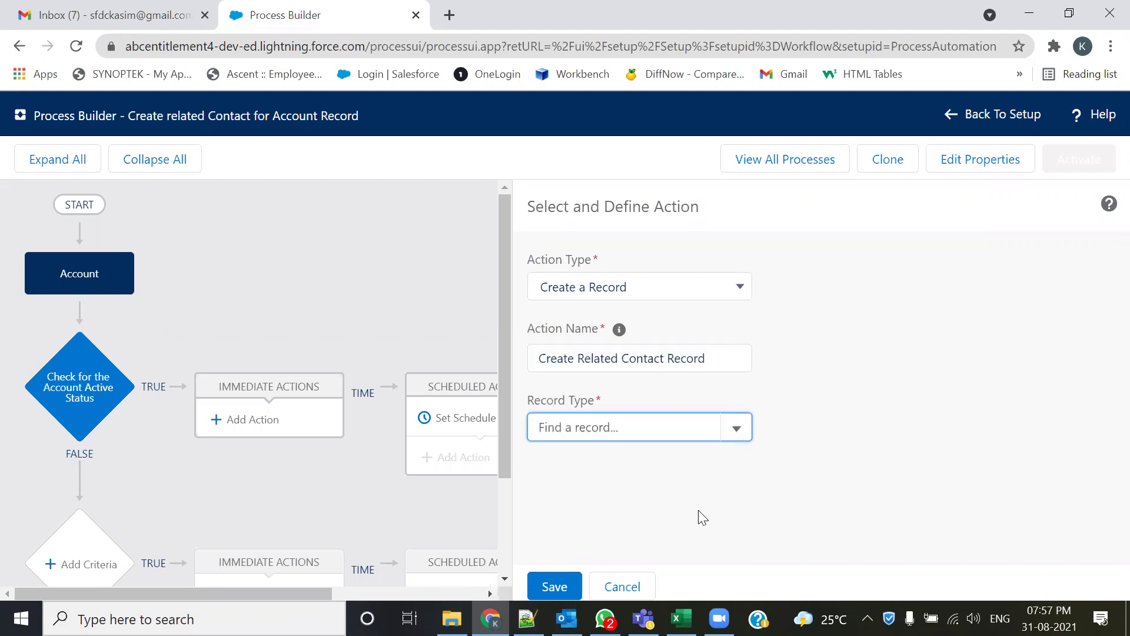
click(736, 434)
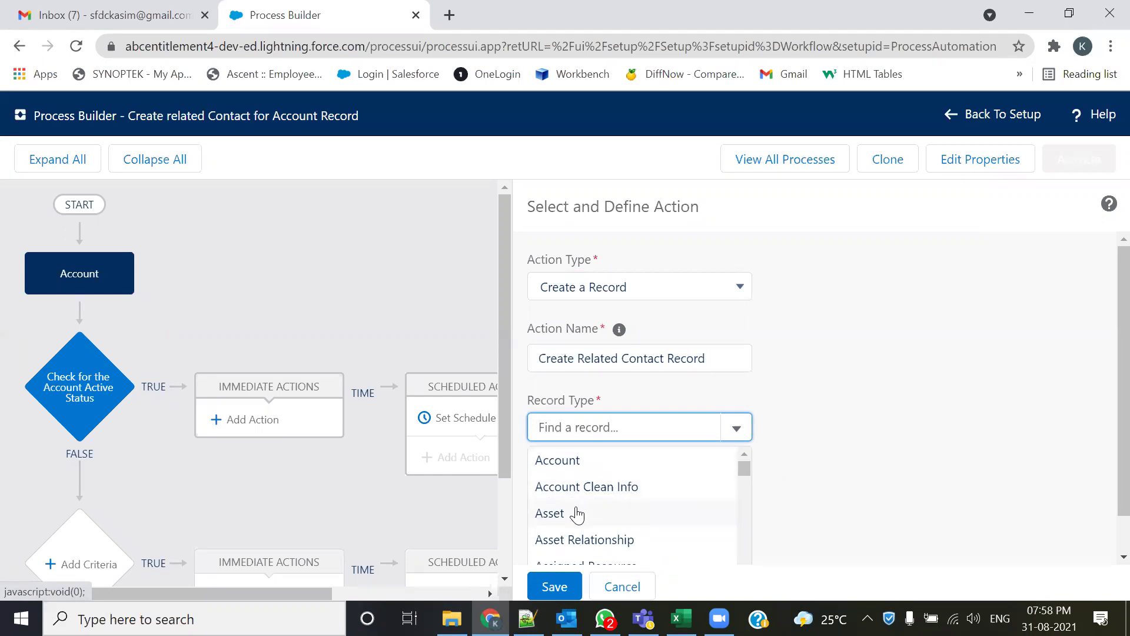
scroll(579, 512, down, 2)
scroll(585, 502, down, 2)
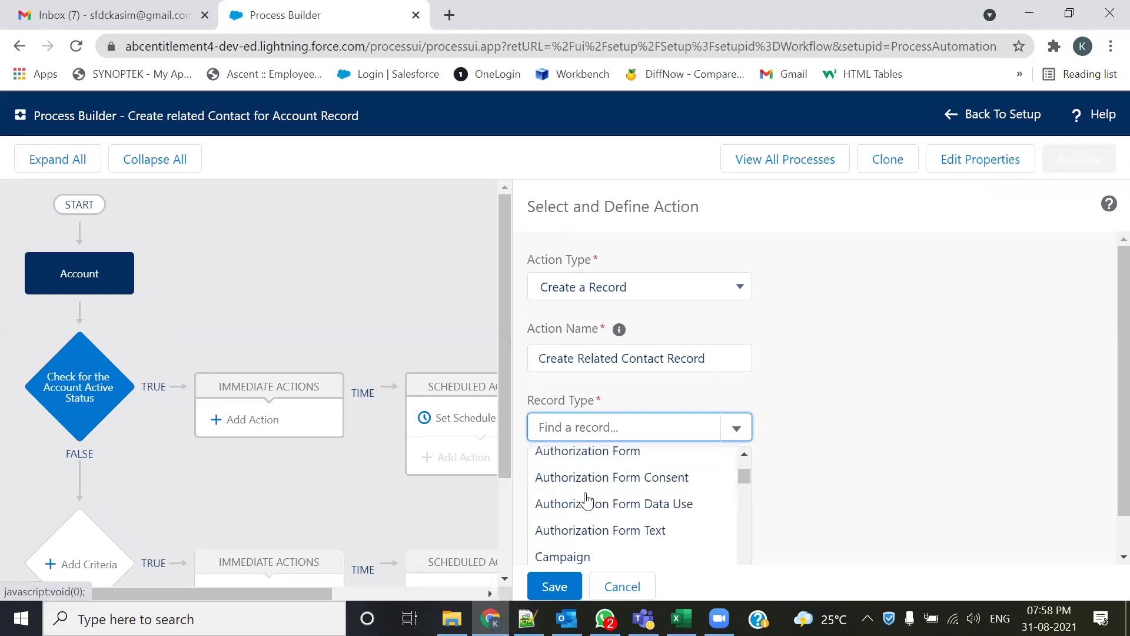
scroll(562, 540, down, 2)
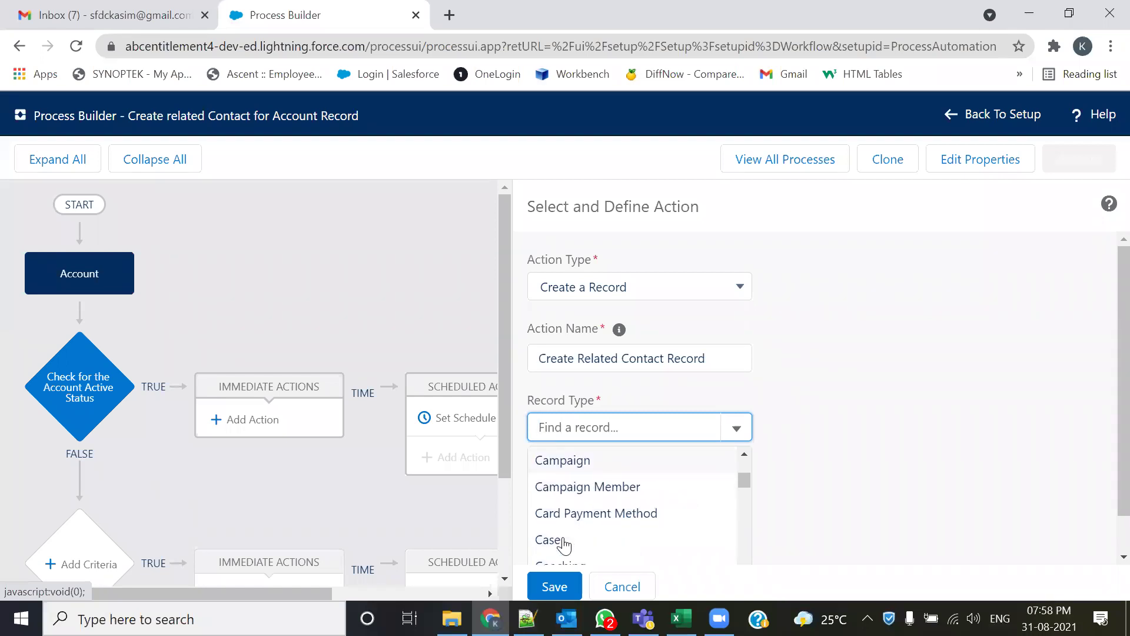
scroll(574, 538, down, 2)
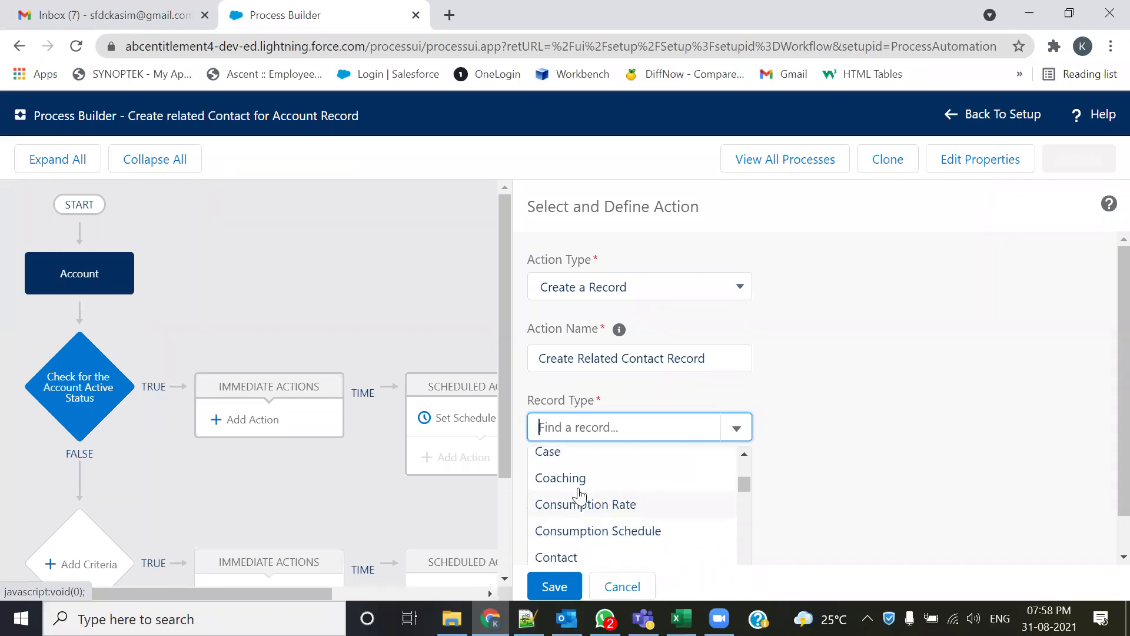
scroll(578, 507, down, 6)
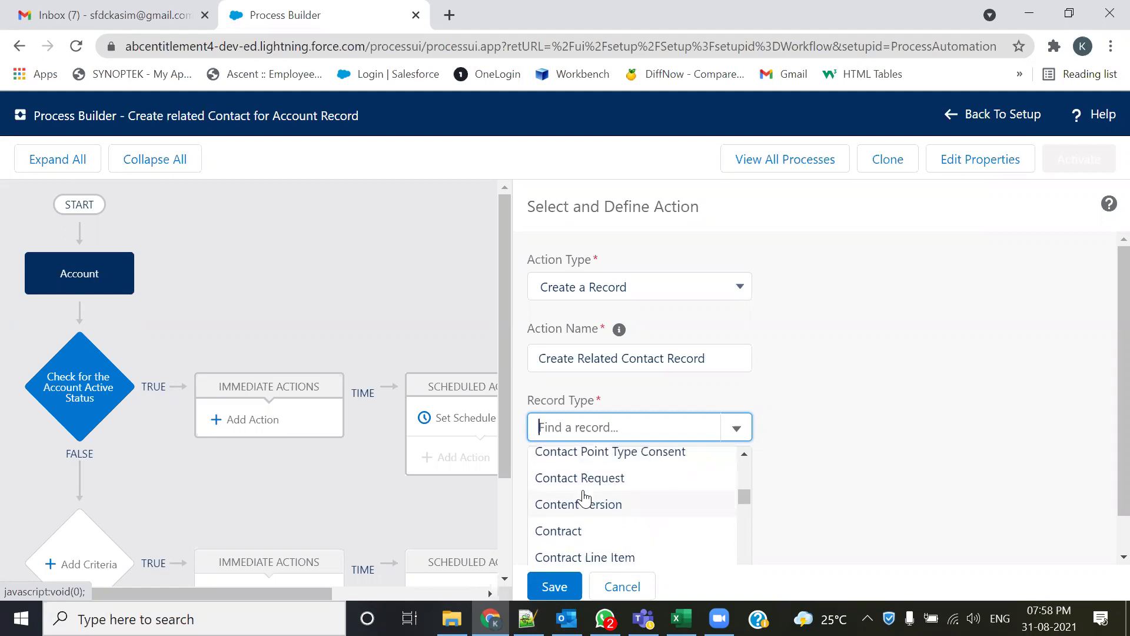
scroll(584, 499, down, 6)
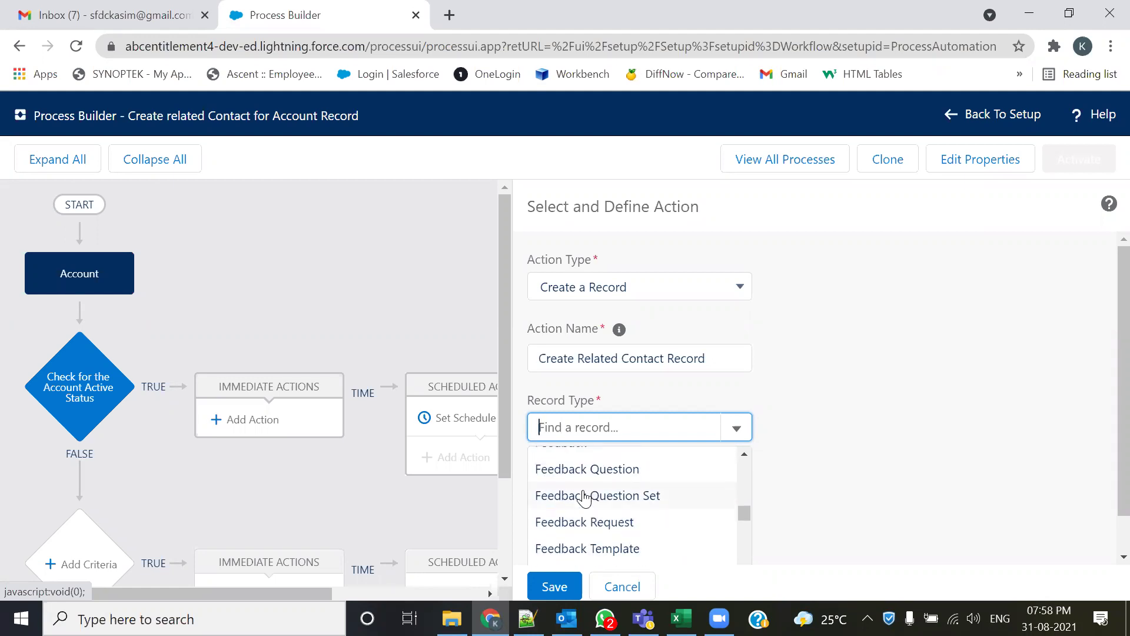
scroll(586, 499, down, 7)
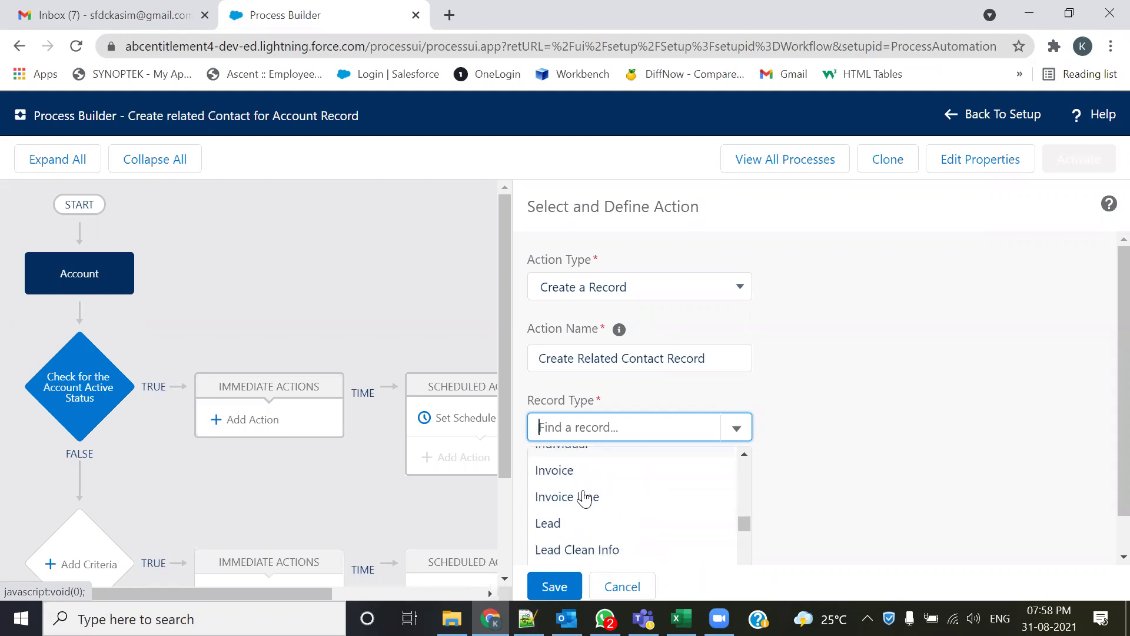
scroll(635, 499, down, 4)
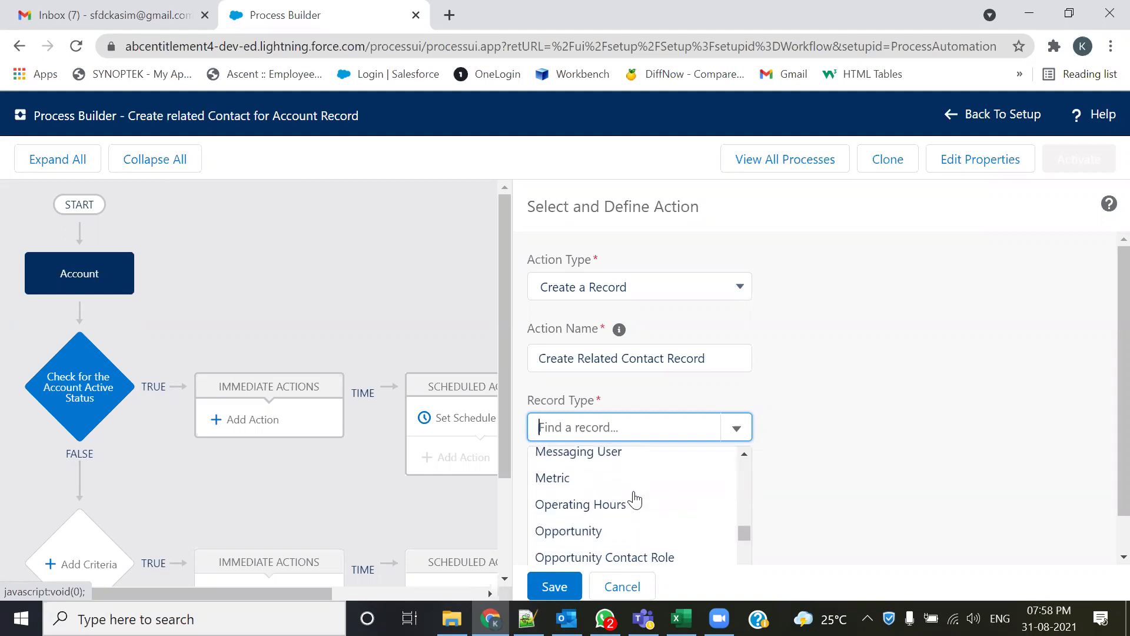
scroll(634, 500, down, 5)
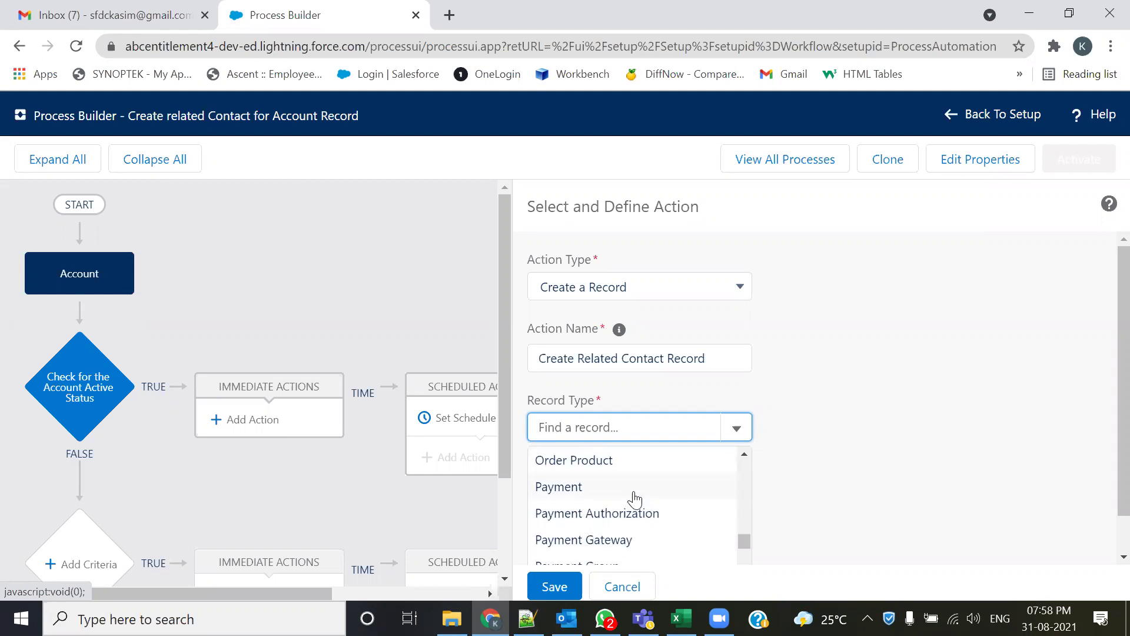
scroll(635, 499, down, 3)
scroll(589, 500, down, 3)
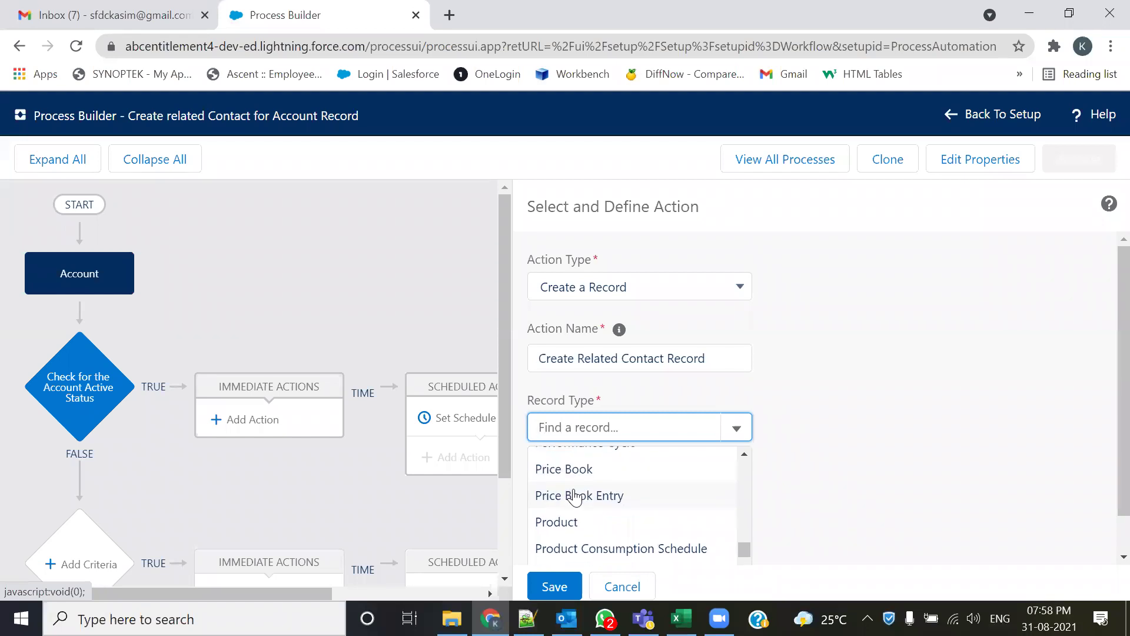
scroll(604, 511, down, 3)
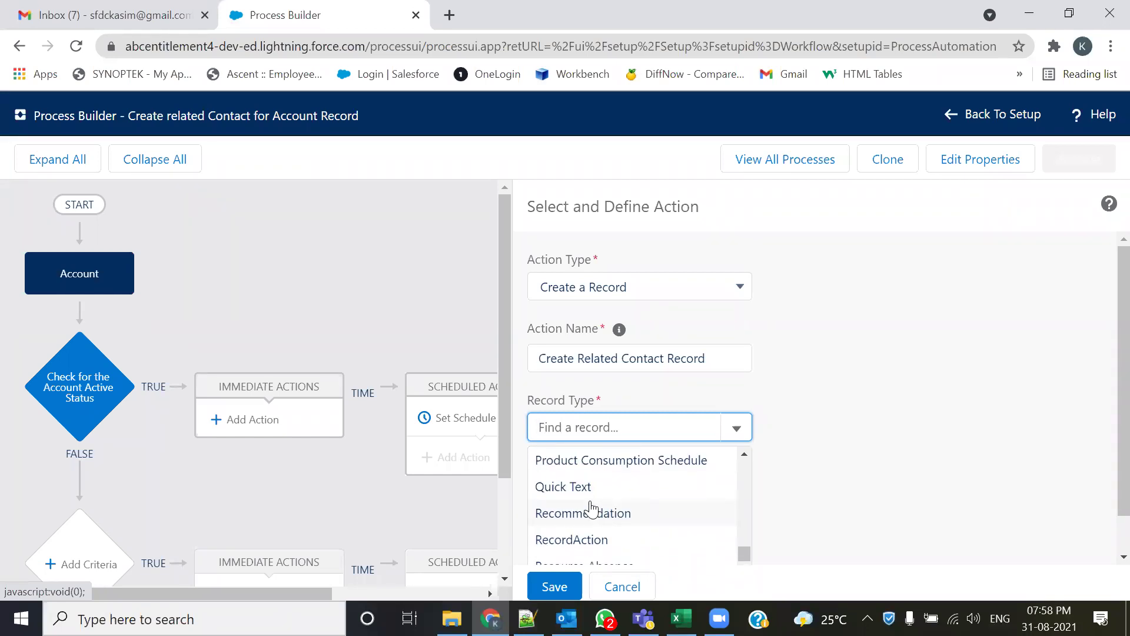
scroll(601, 512, down, 6)
scroll(593, 512, down, 10)
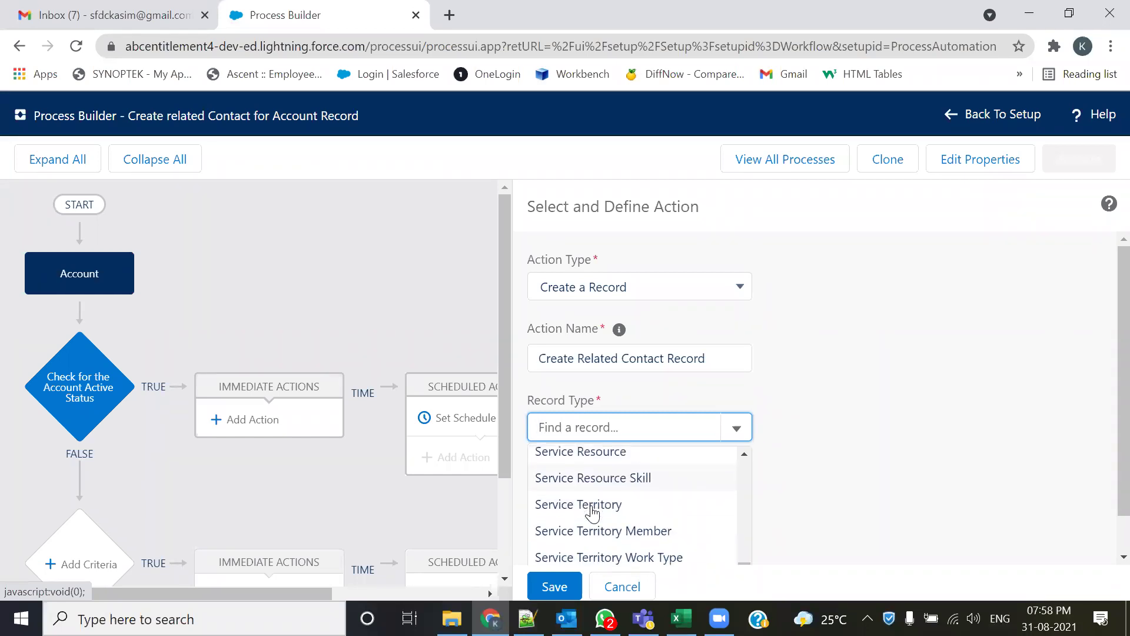
scroll(590, 512, down, 2)
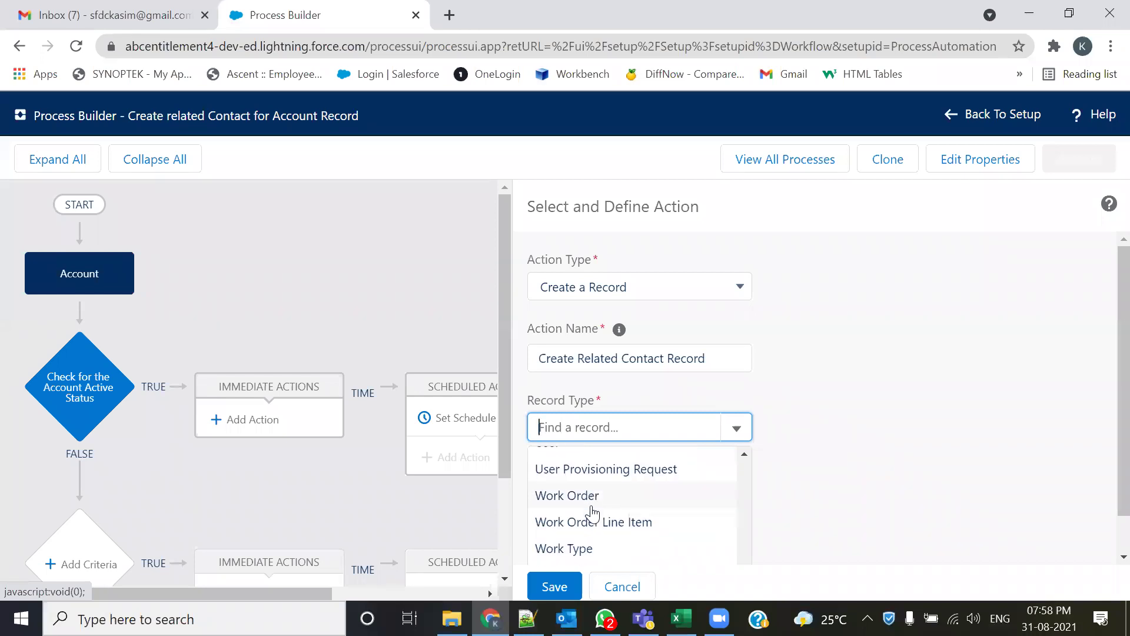
scroll(1102, 412, down, 1)
click(1103, 487)
click(731, 428)
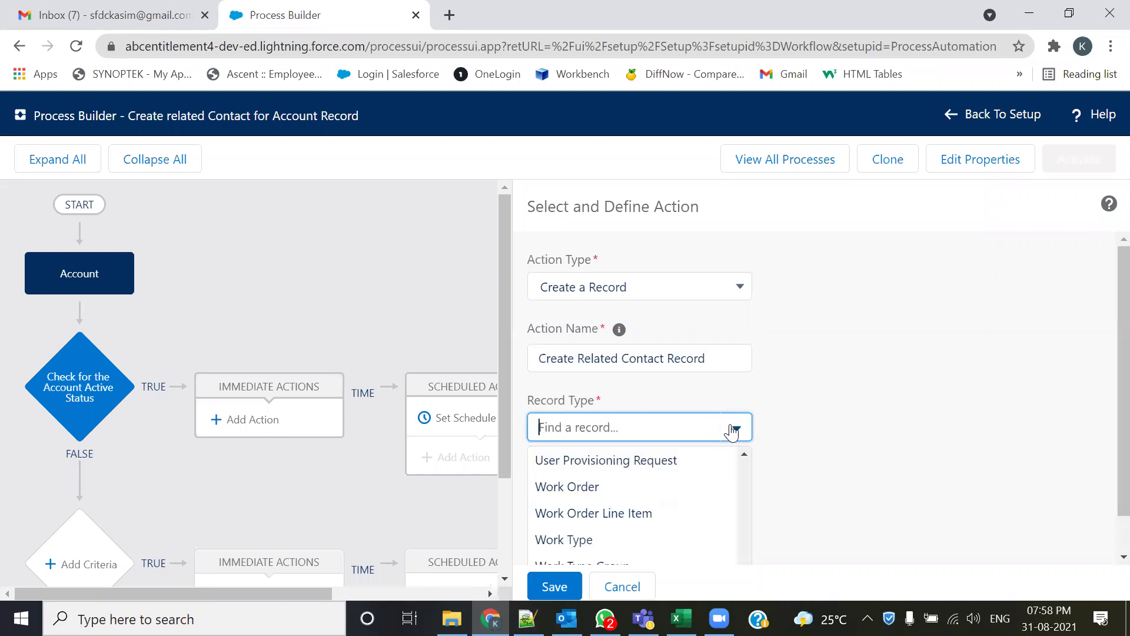
scroll(669, 504, up, 20)
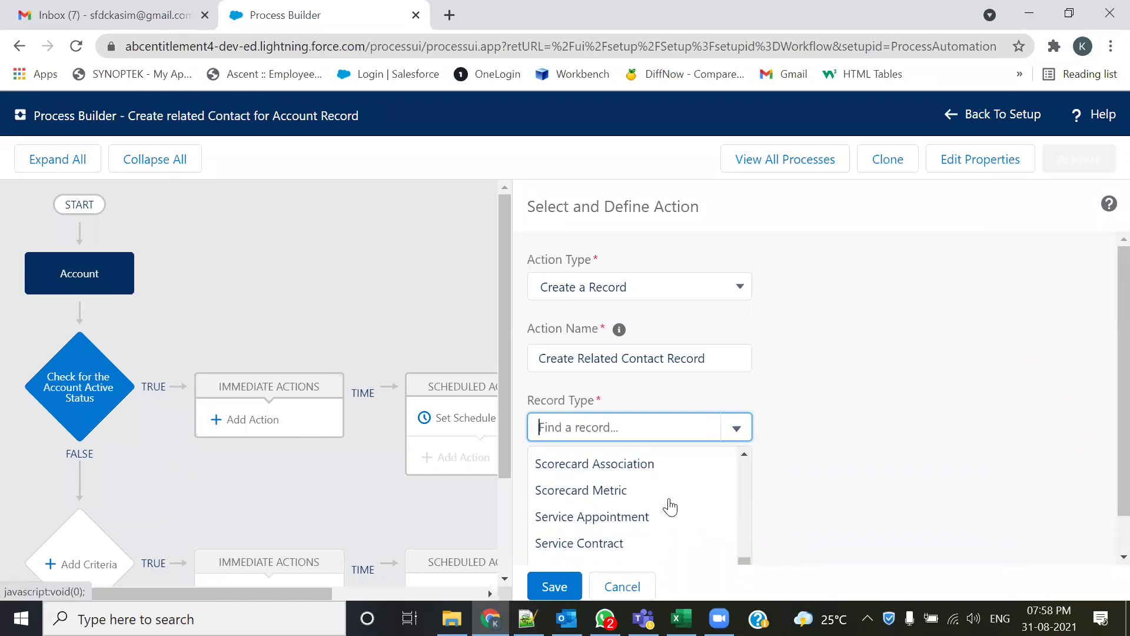
scroll(670, 507, up, 20)
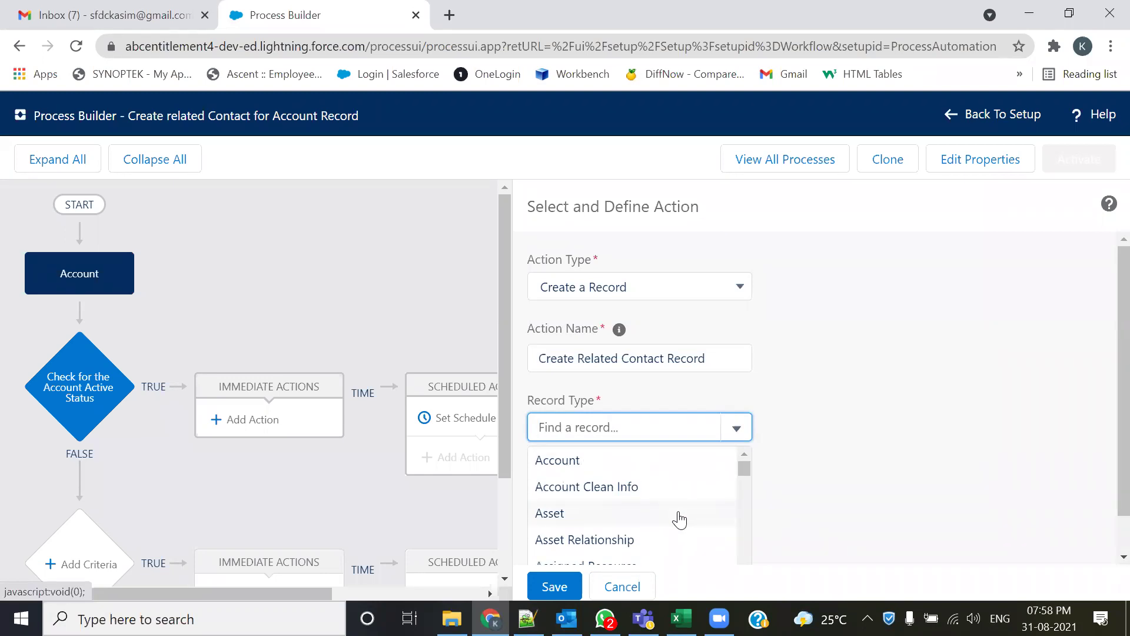
scroll(1102, 412, down, 1)
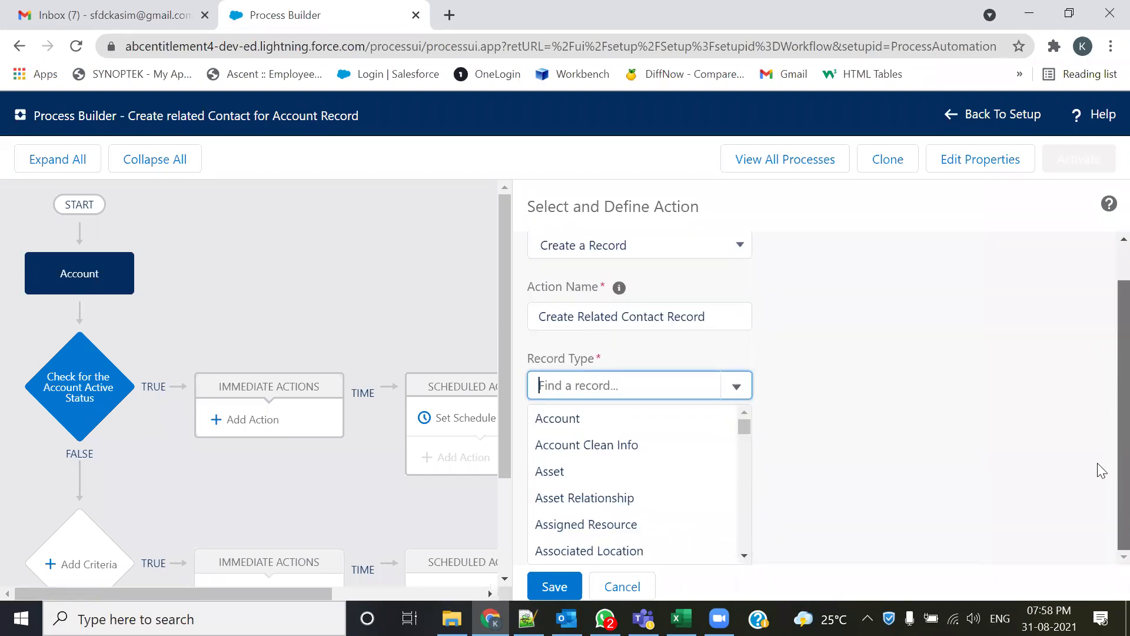
scroll(1100, 467, up, 1)
- Choose Contact as the record type the action creates
click(738, 428)
scroll(634, 496, down, 5)
scroll(634, 496, down, 20)
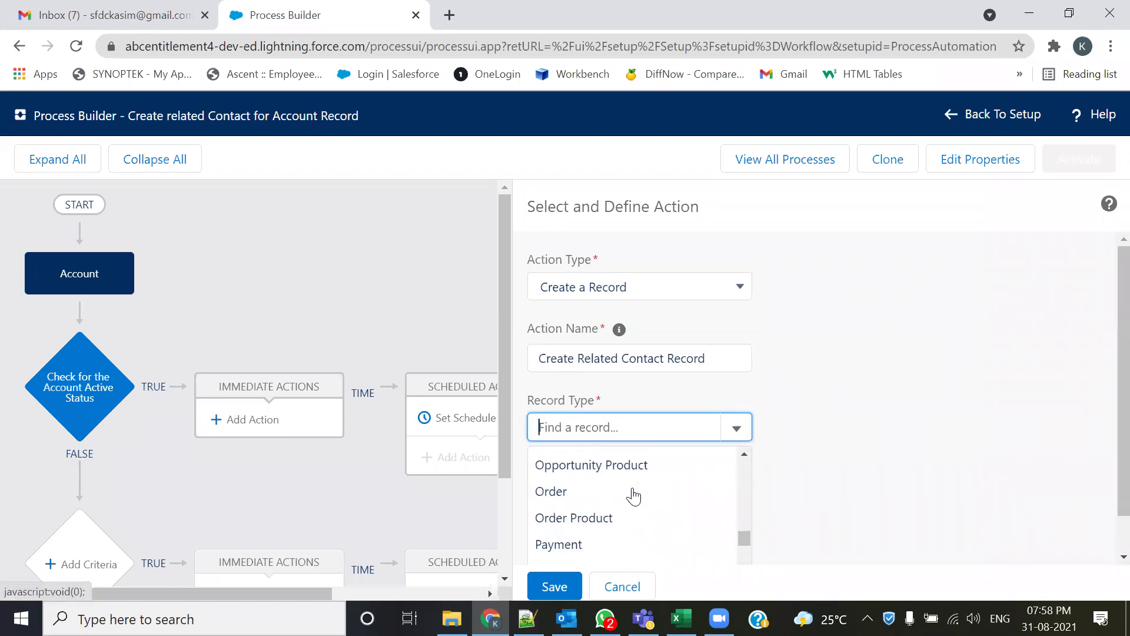
scroll(634, 496, down, 5)
scroll(634, 496, up, 12)
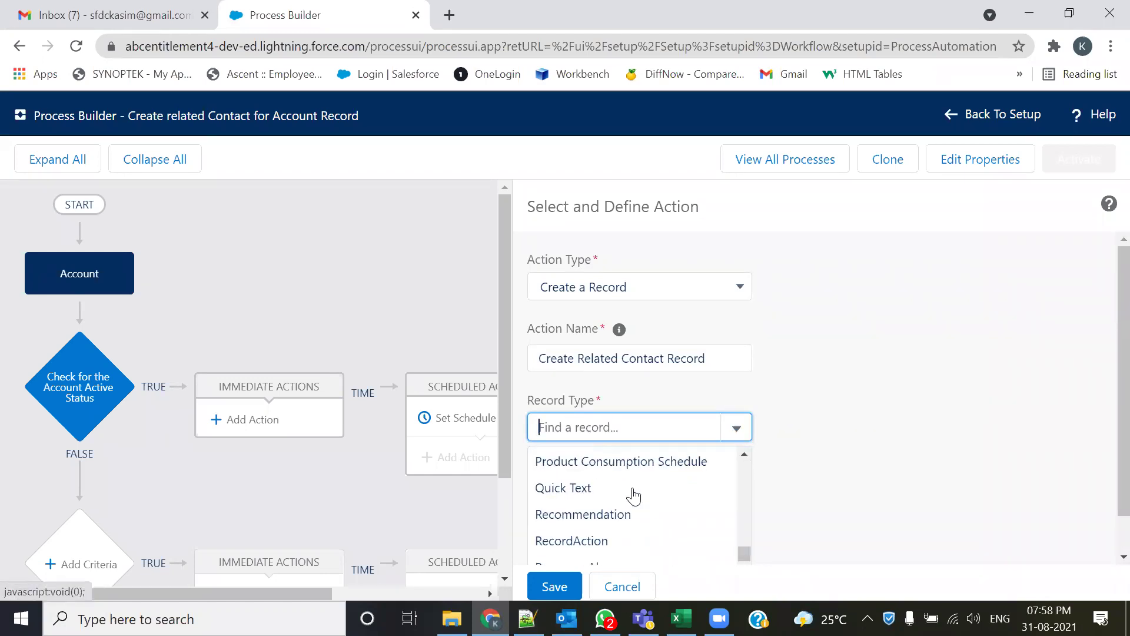
scroll(634, 496, up, 12)
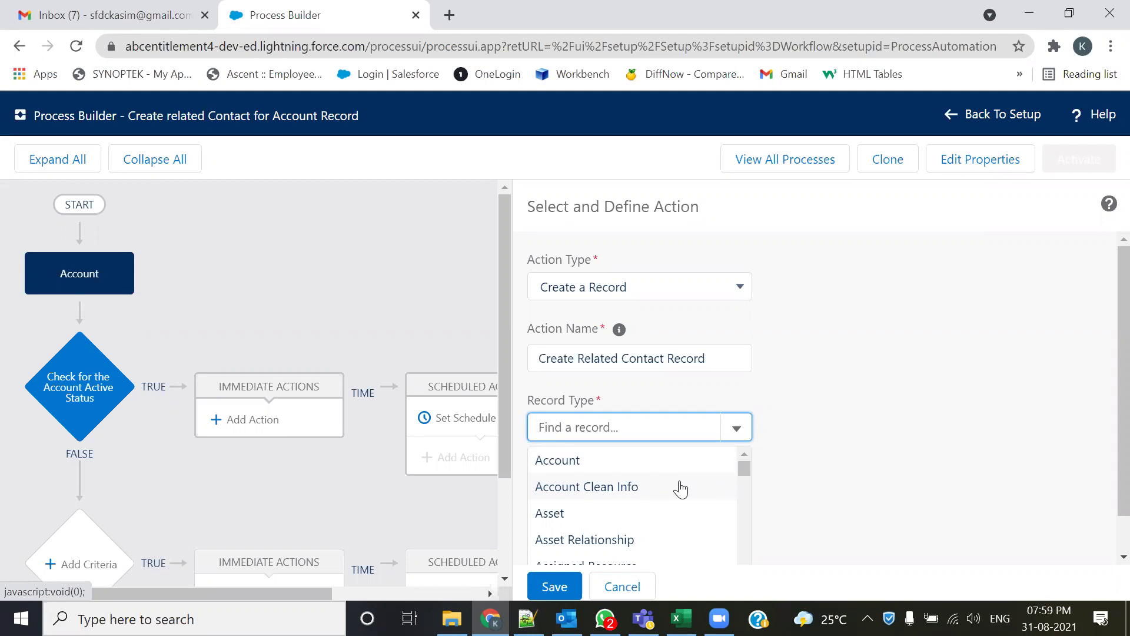
scroll(681, 488, down, 2)
scroll(681, 489, up, 2)
scroll(643, 505, down, 4)
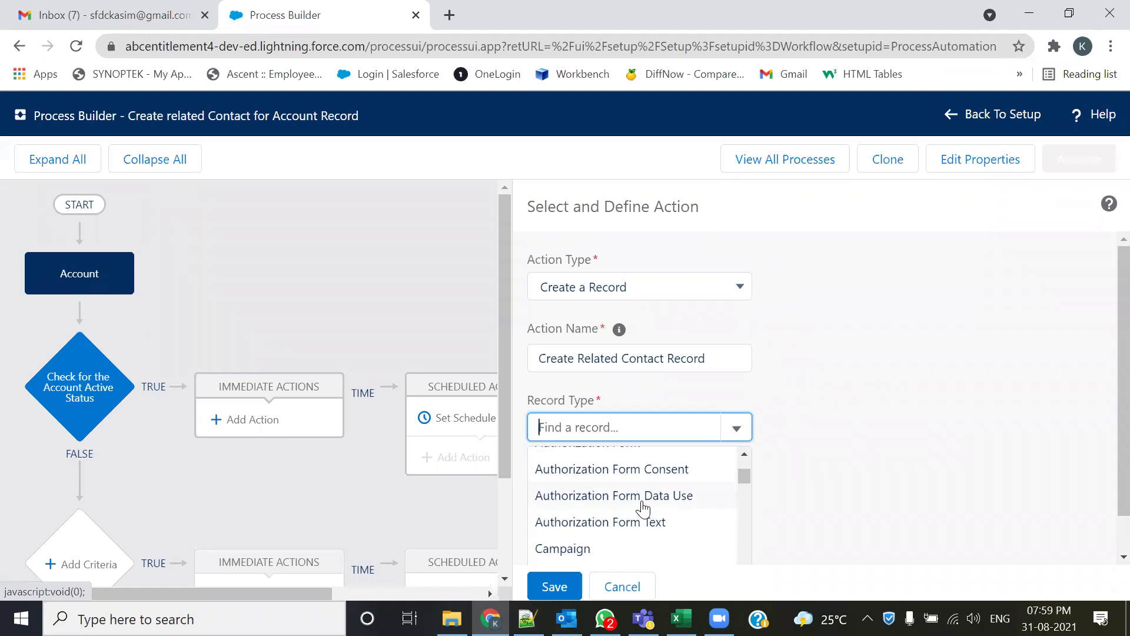
scroll(643, 508, down, 6)
click(564, 470)
scroll(1107, 398, down, 1)
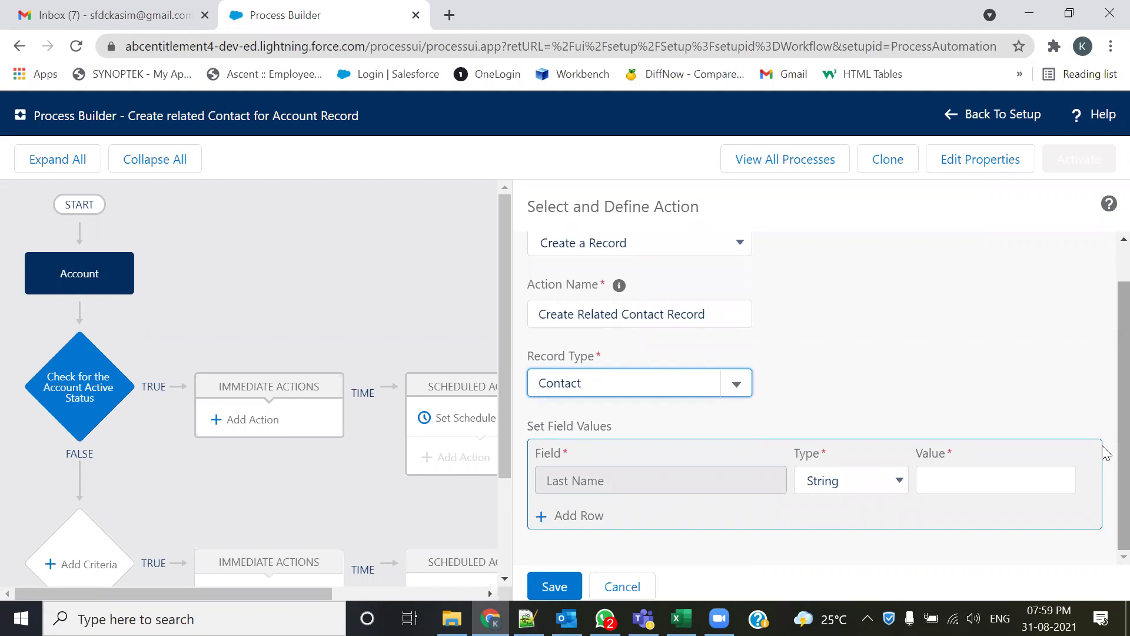
key(alt+Tab)
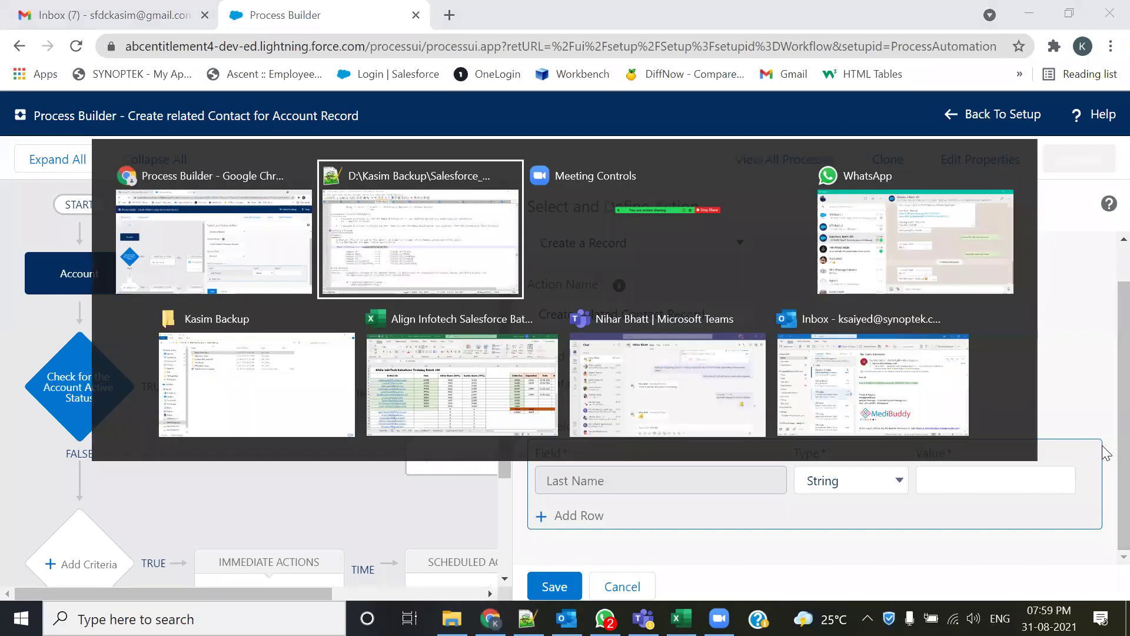
drag(219, 371, 175, 366)
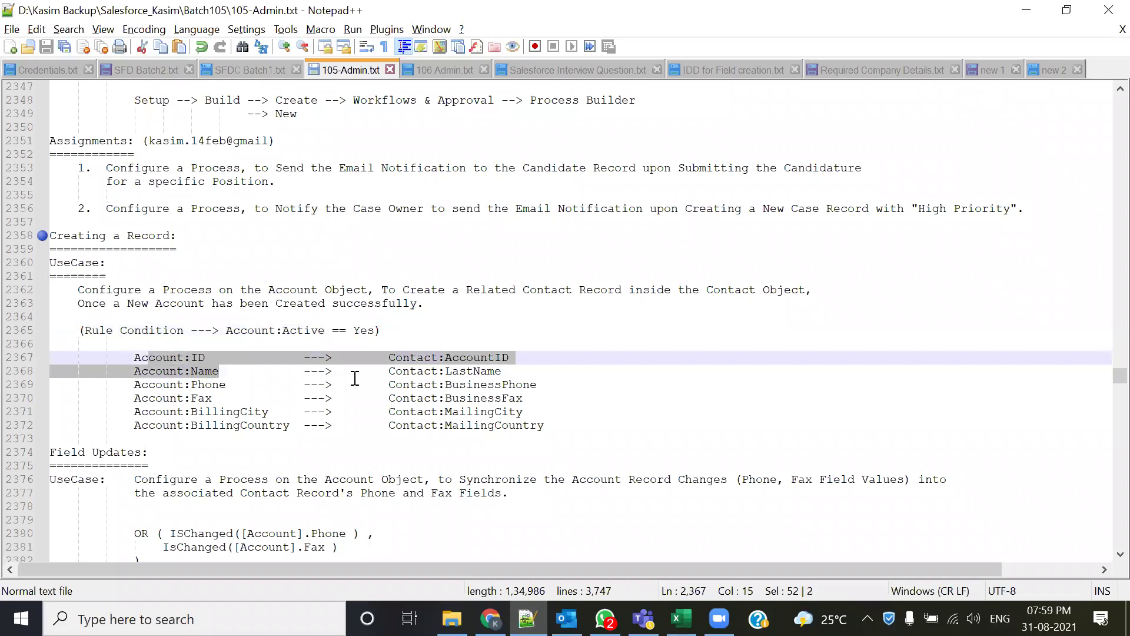
drag(503, 371, 387, 371)
key(alt)
click(234, 387)
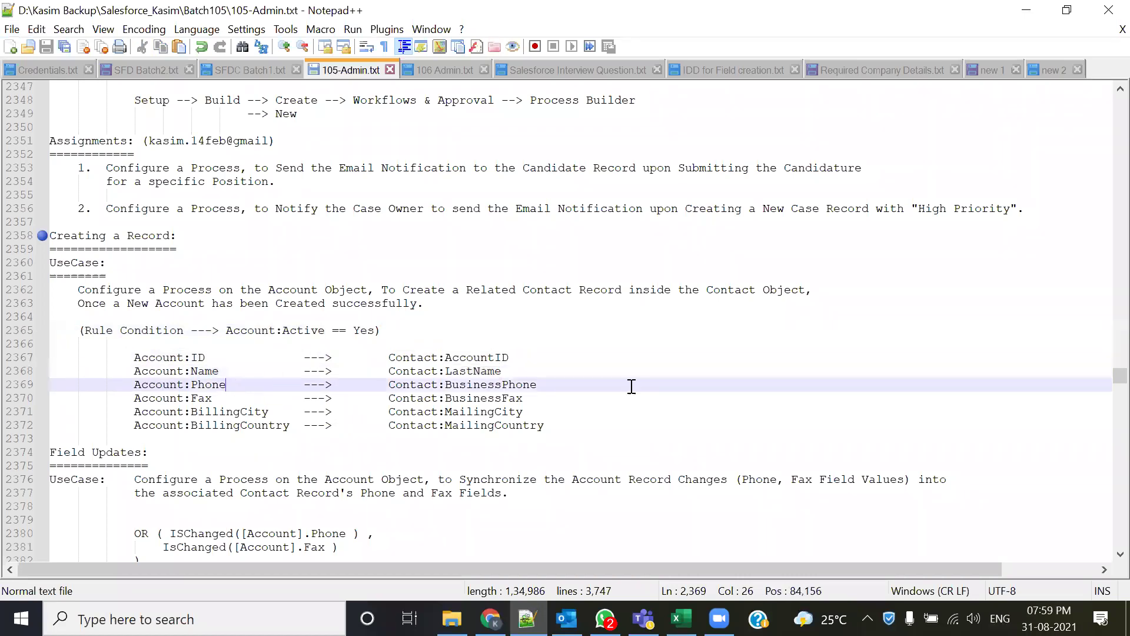
key(alt+Tab)
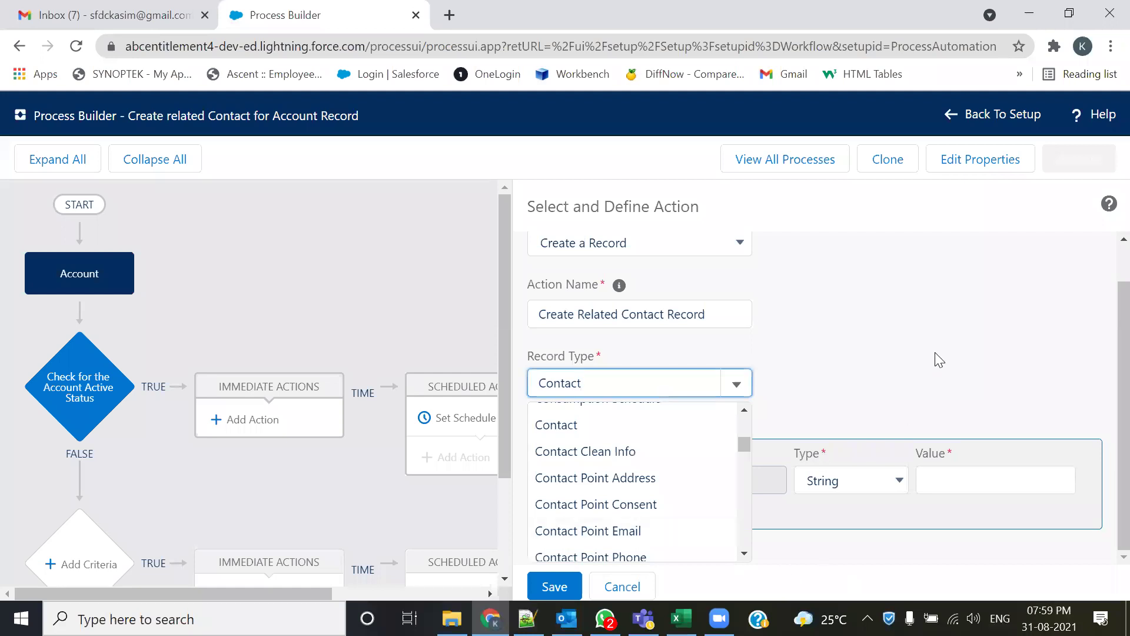
click(762, 510)
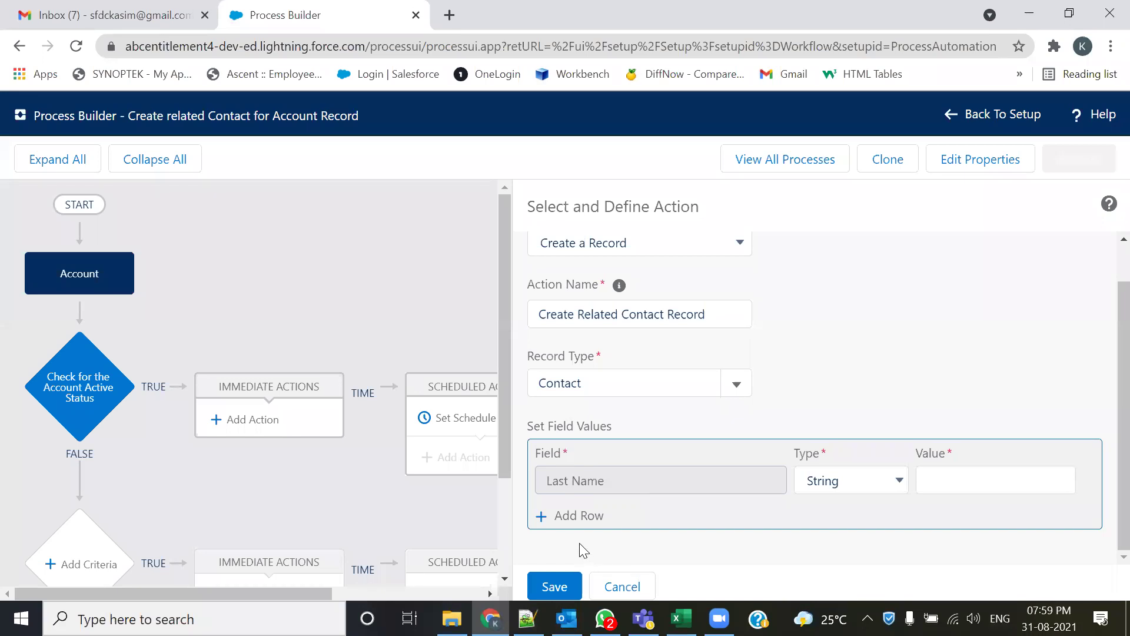
key(alt)
click(876, 479)
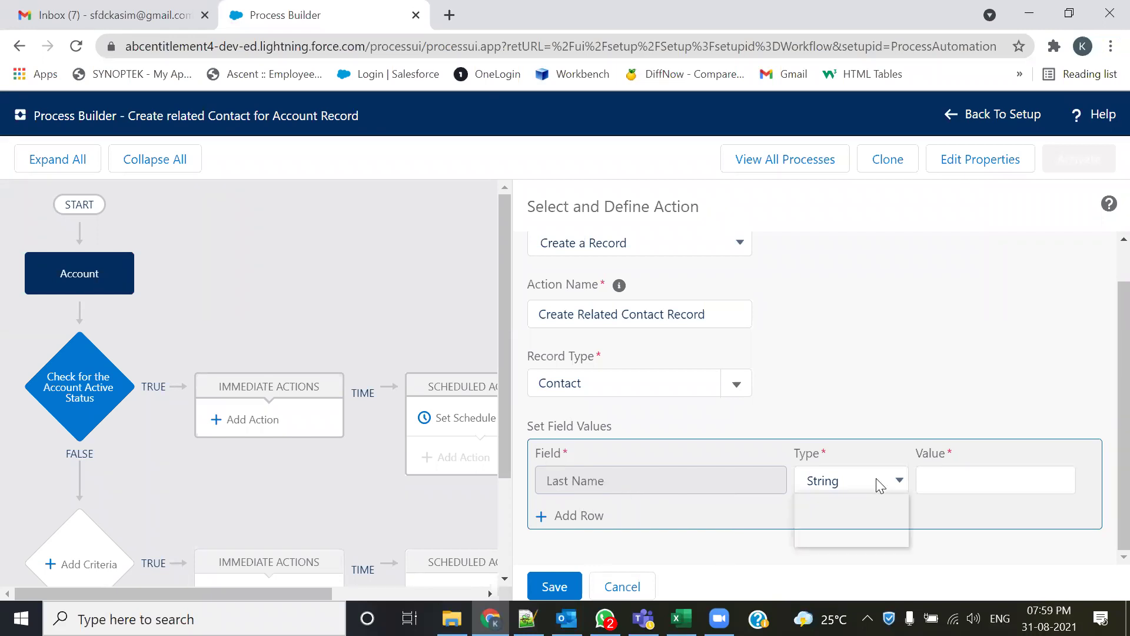
click(942, 478)
text(afdaz)
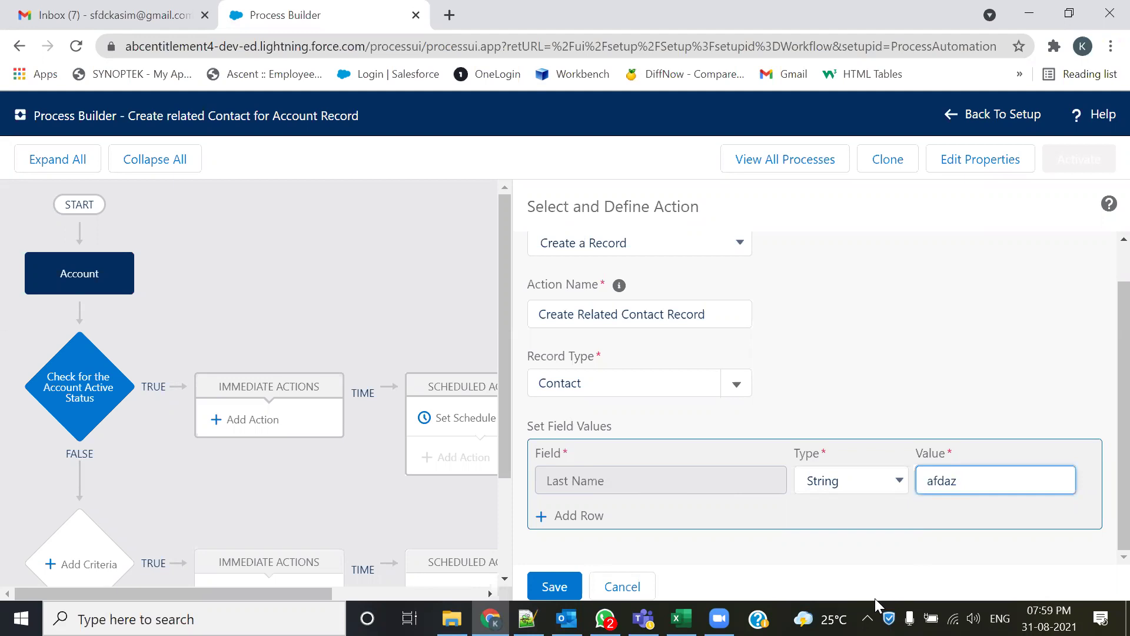
drag(960, 474, 901, 480)
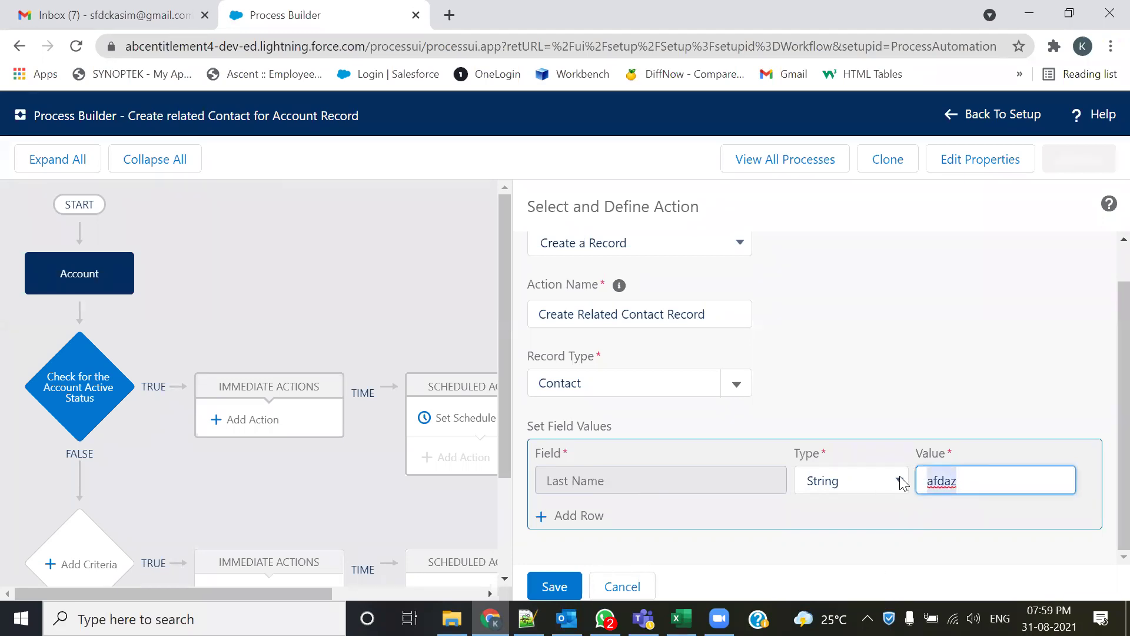
key(BackSpace)
click(895, 489)
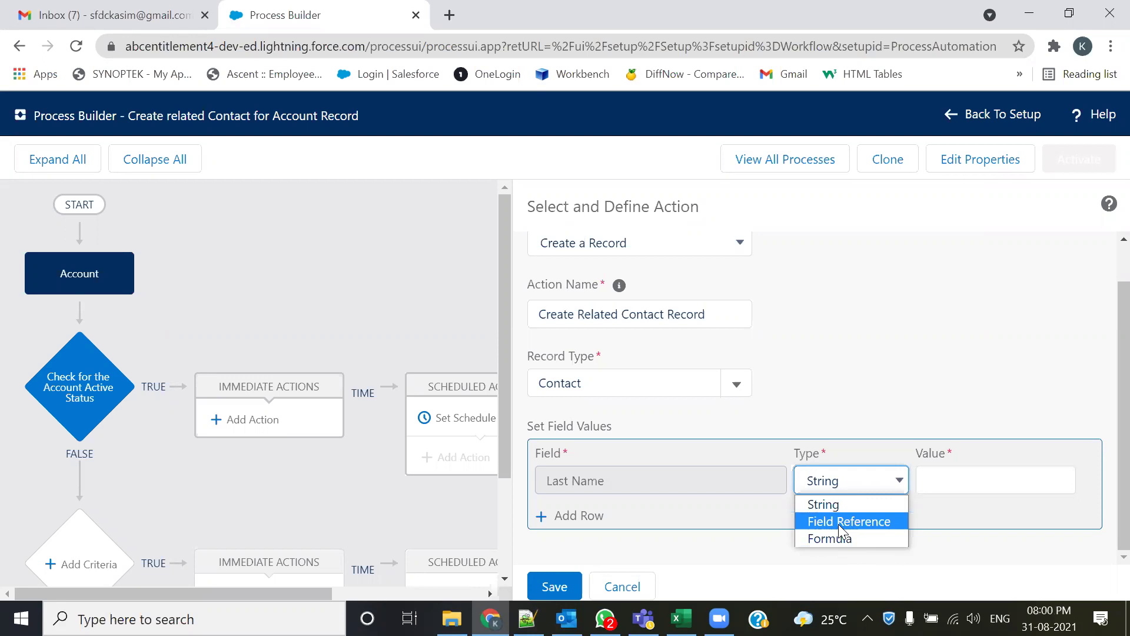
key(alt+Tab)
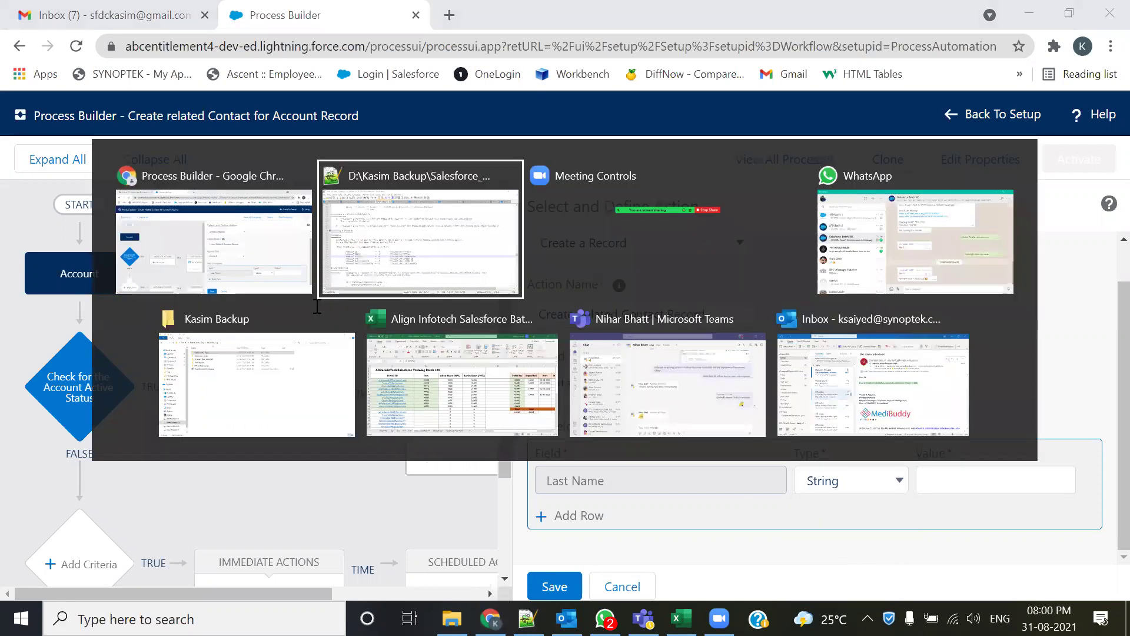
drag(497, 372, 389, 357)
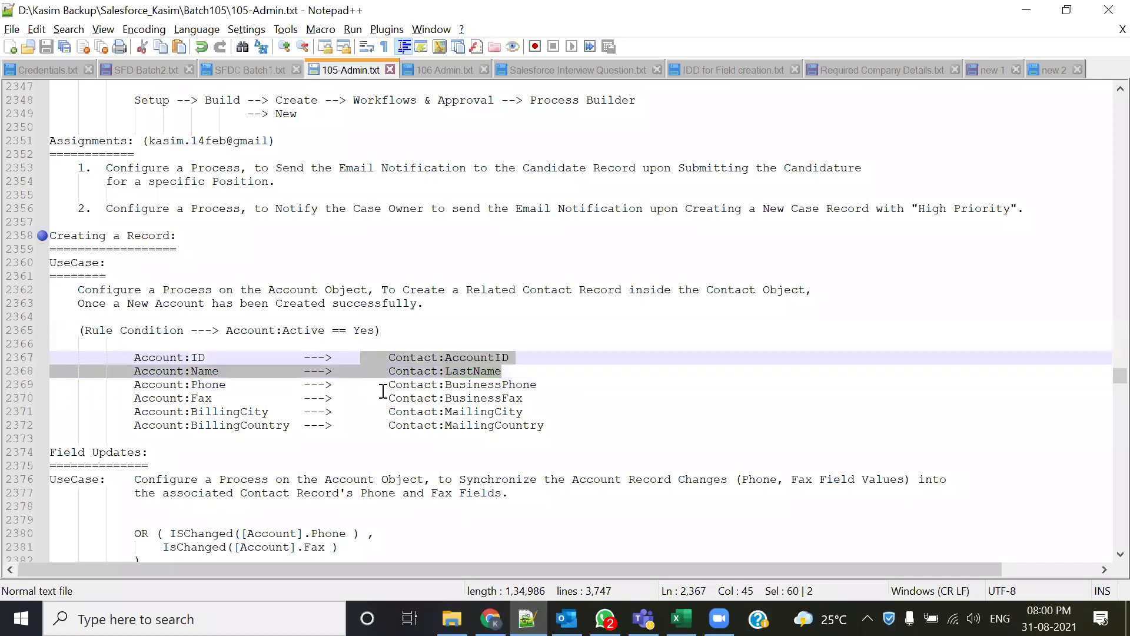
click(386, 386)
drag(503, 372, 385, 372)
drag(219, 372, 124, 373)
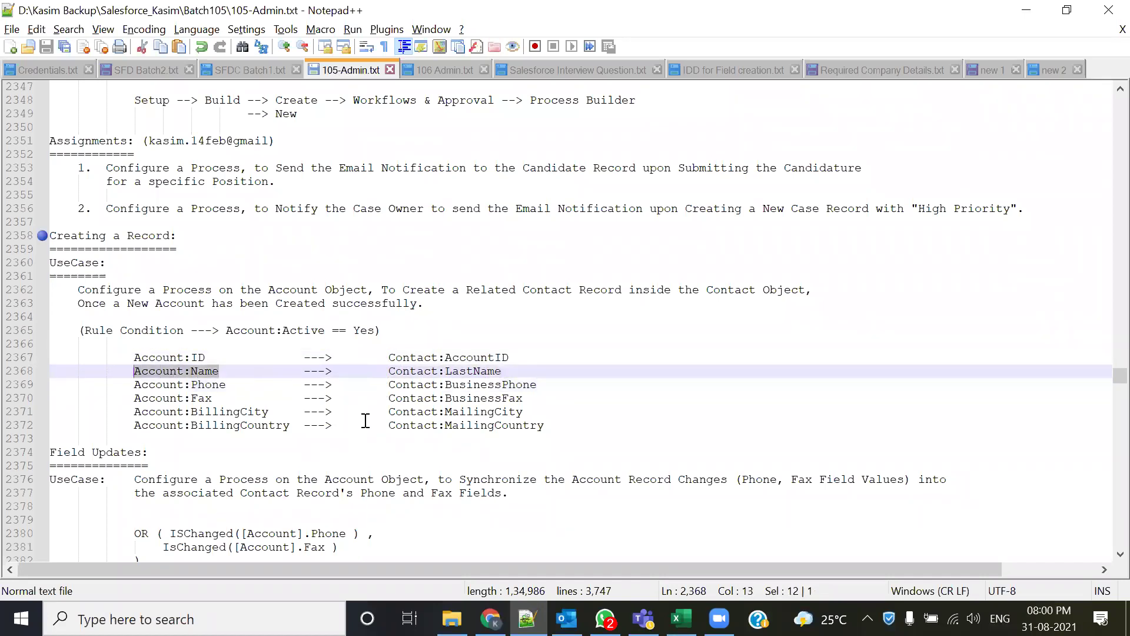
key(alt+Tab)
click(897, 485)
- Set the contact's Last Name to the field reference [Account].Name
click(852, 521)
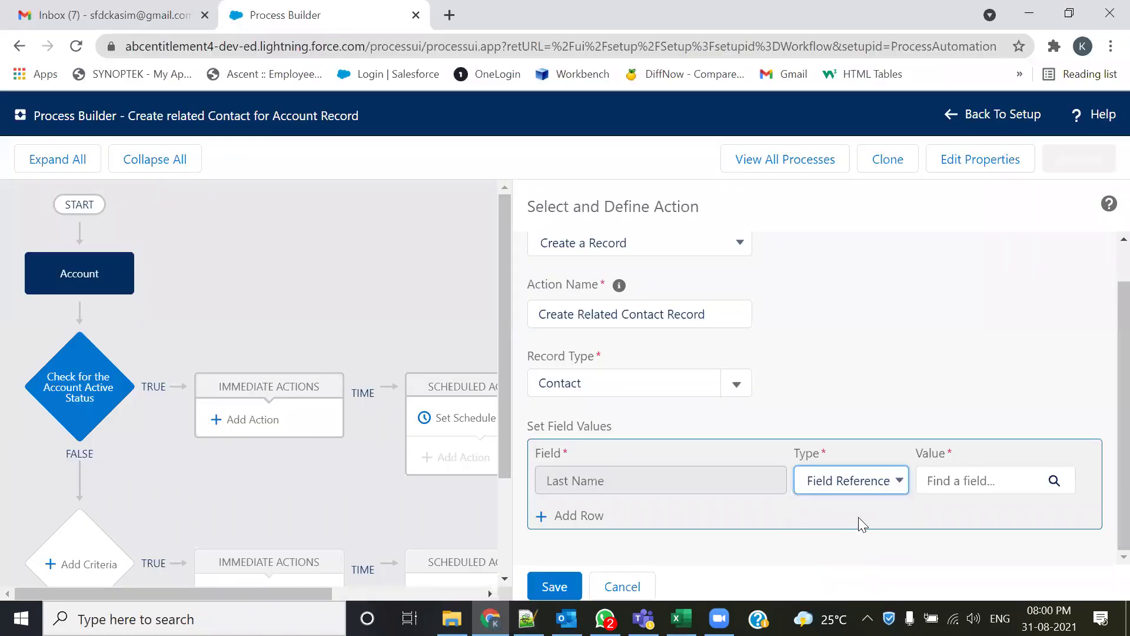
click(1054, 481)
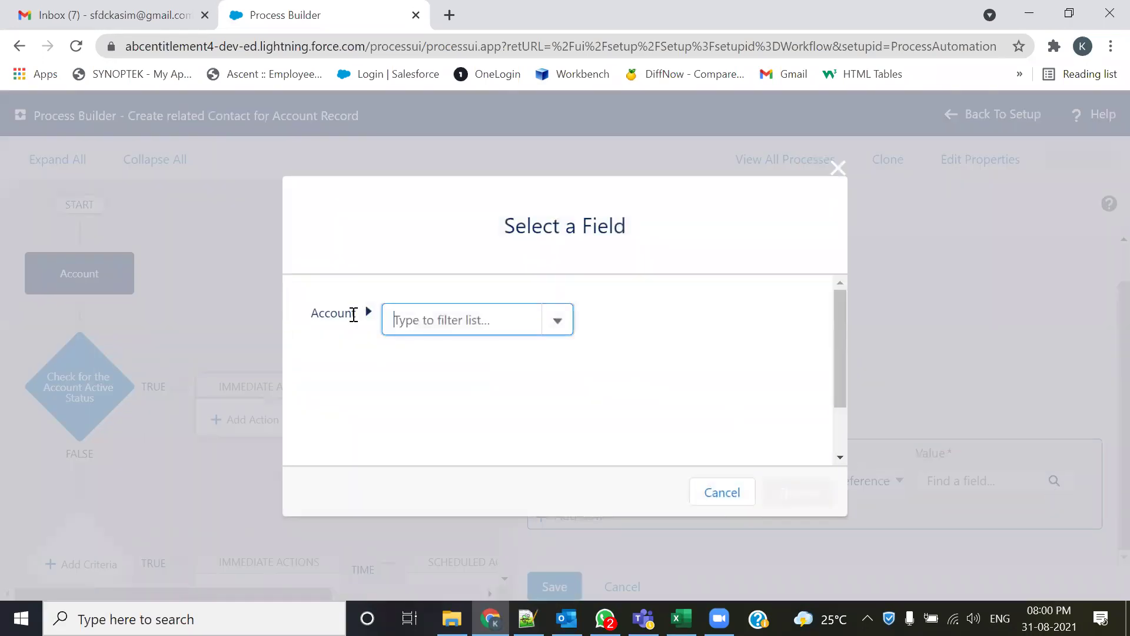
text(Name)
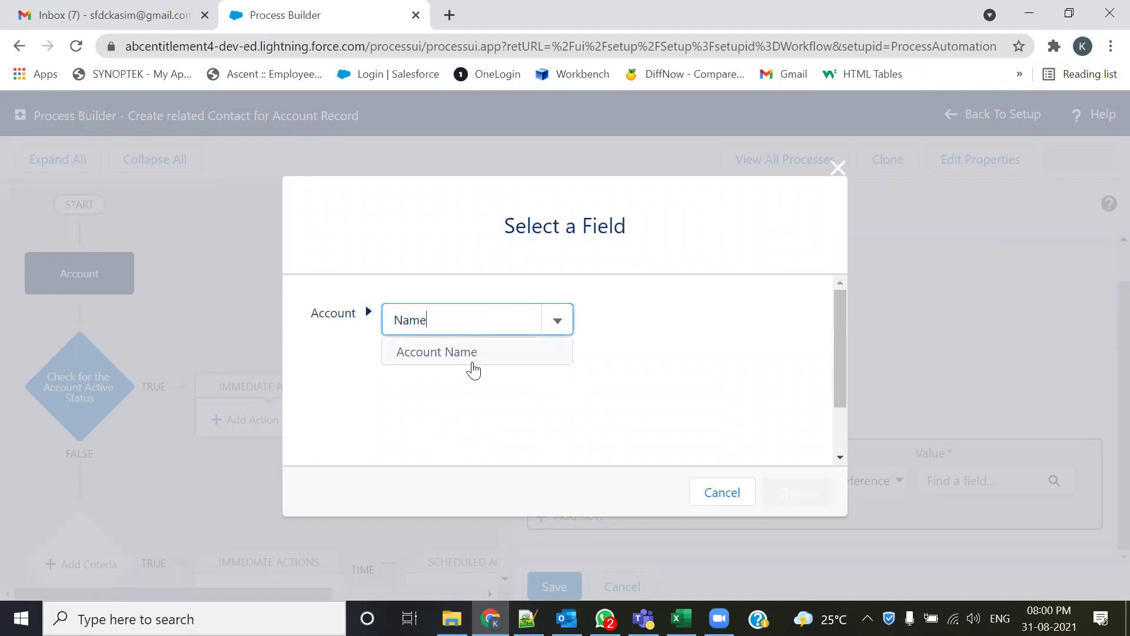
click(473, 360)
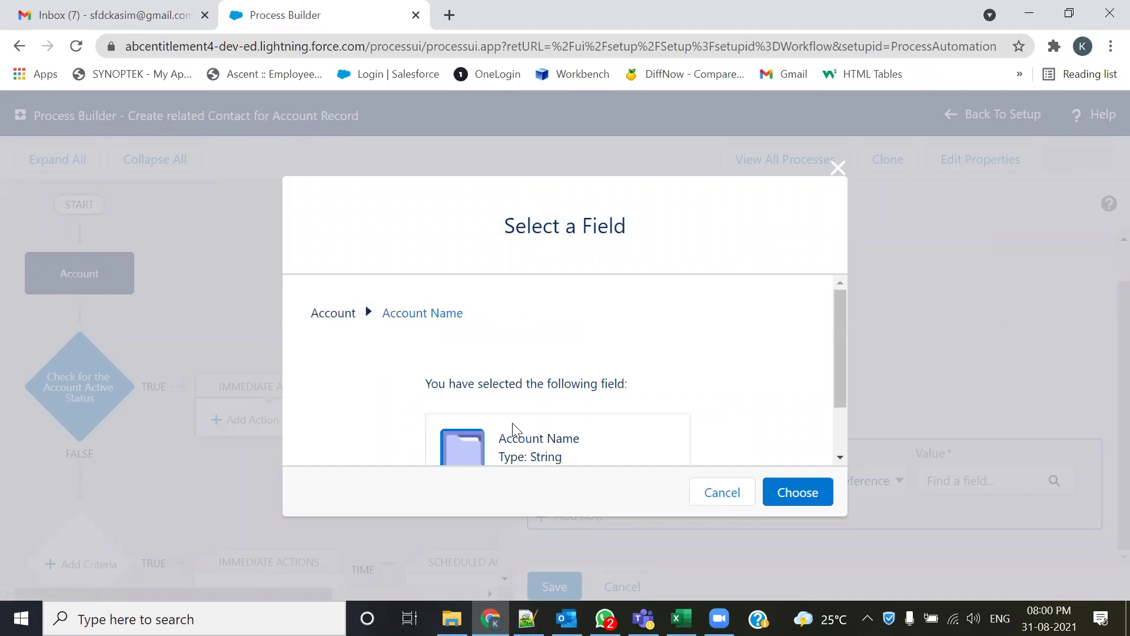
click(795, 498)
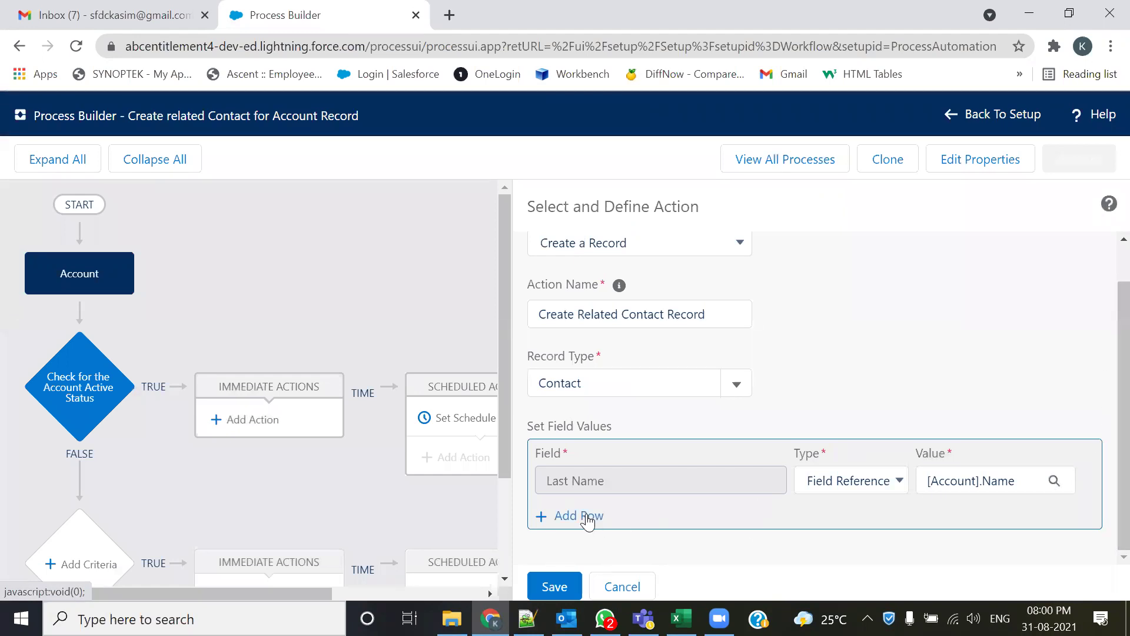
key(alt+Tab)
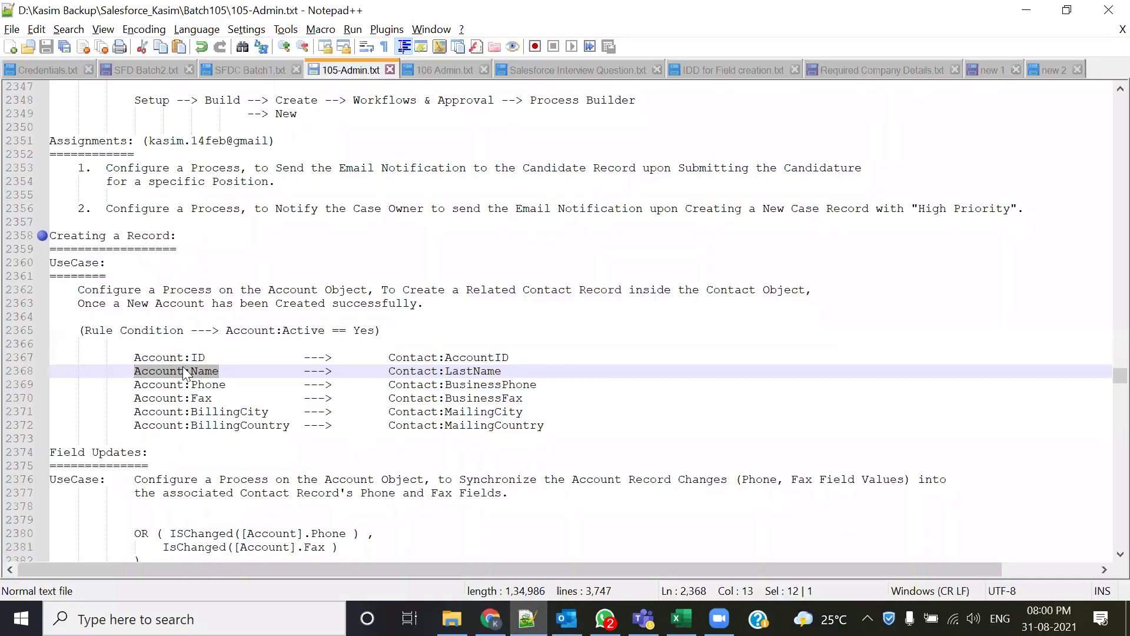
double_click(224, 386)
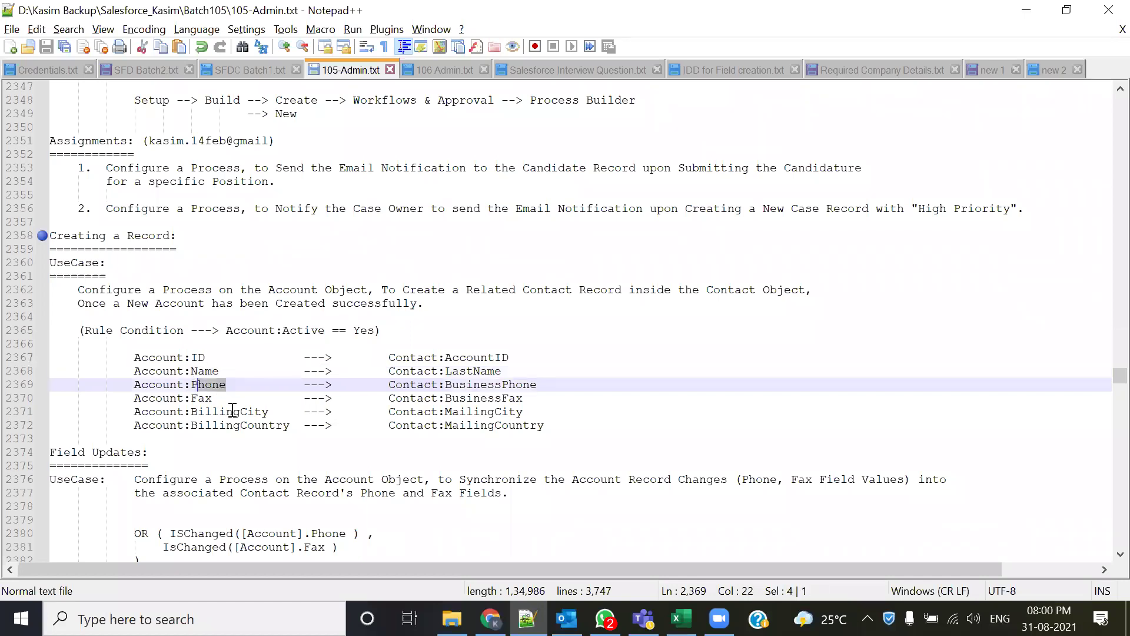
drag(233, 411, 205, 399)
drag(551, 386, 502, 385)
key(alt+Tab)
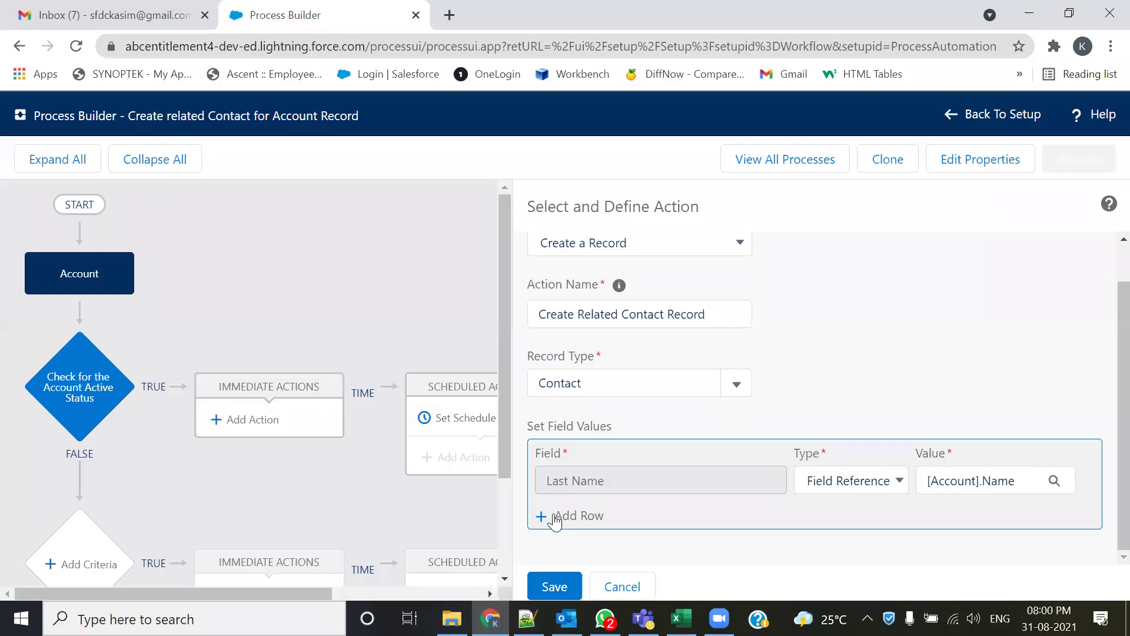
- Add a row mapping Business Phone to [Account].Phone, then add a third empty row
click(584, 514)
click(584, 514)
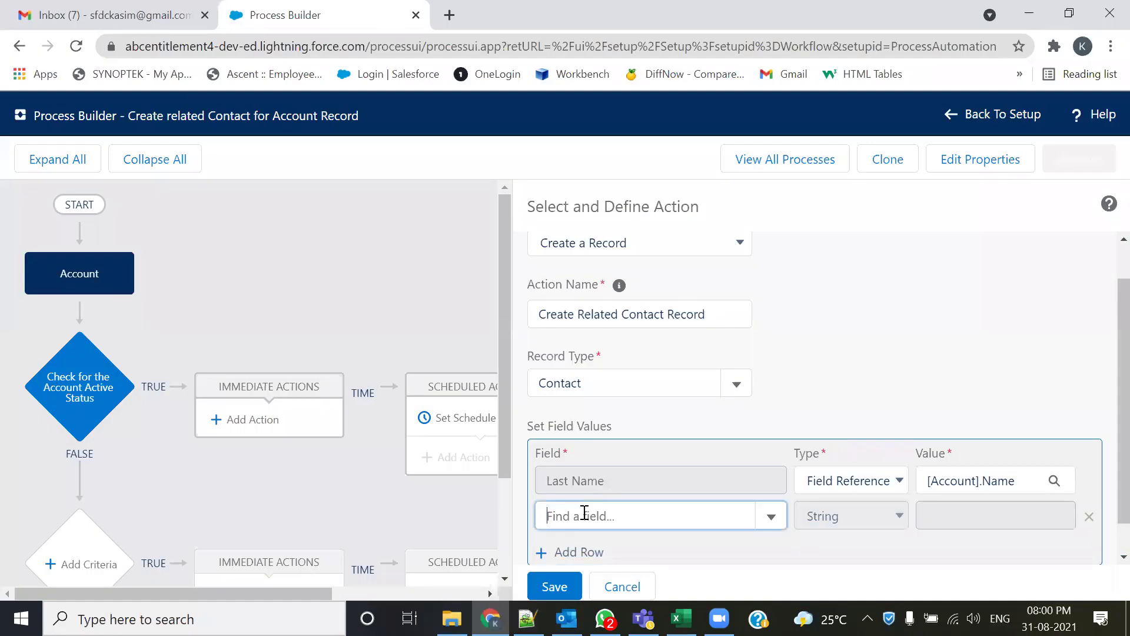
text(Phone)
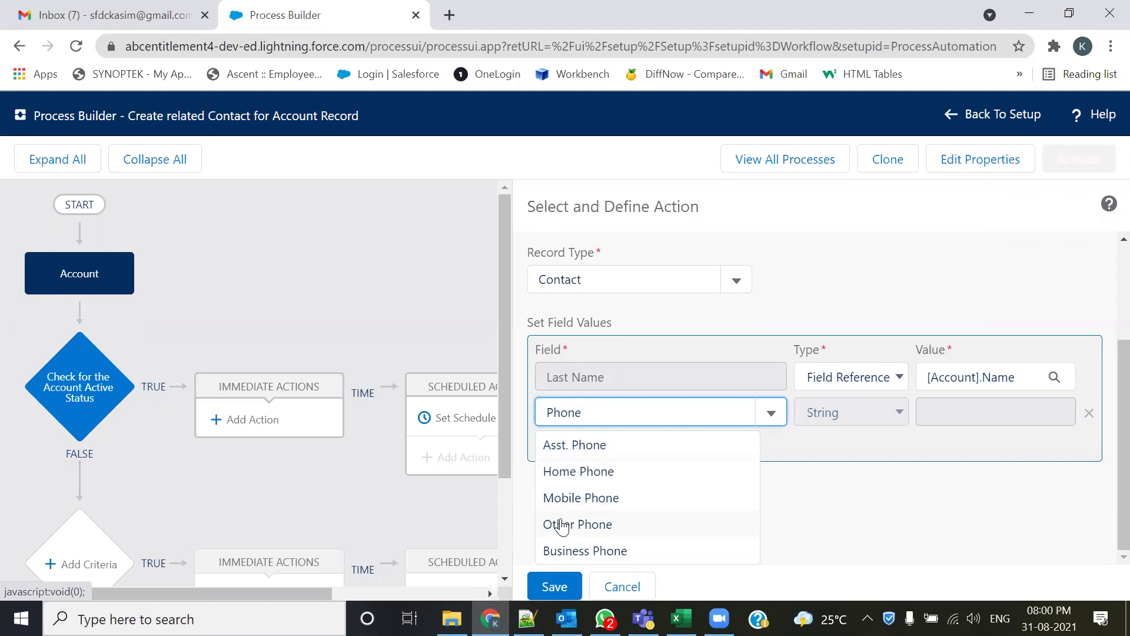
click(554, 554)
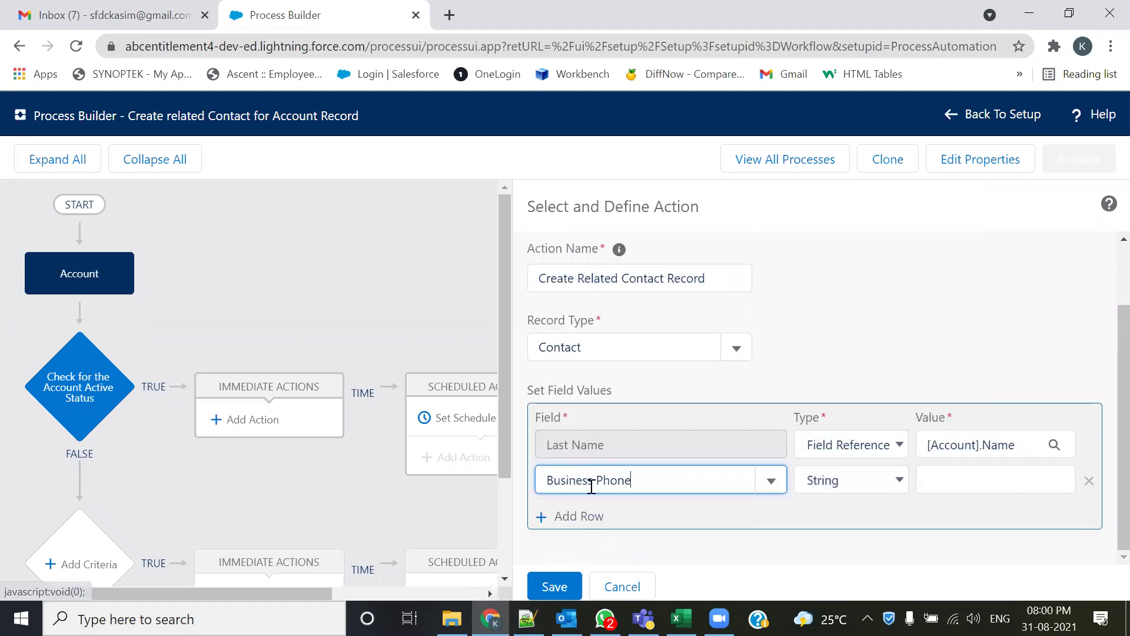
click(895, 485)
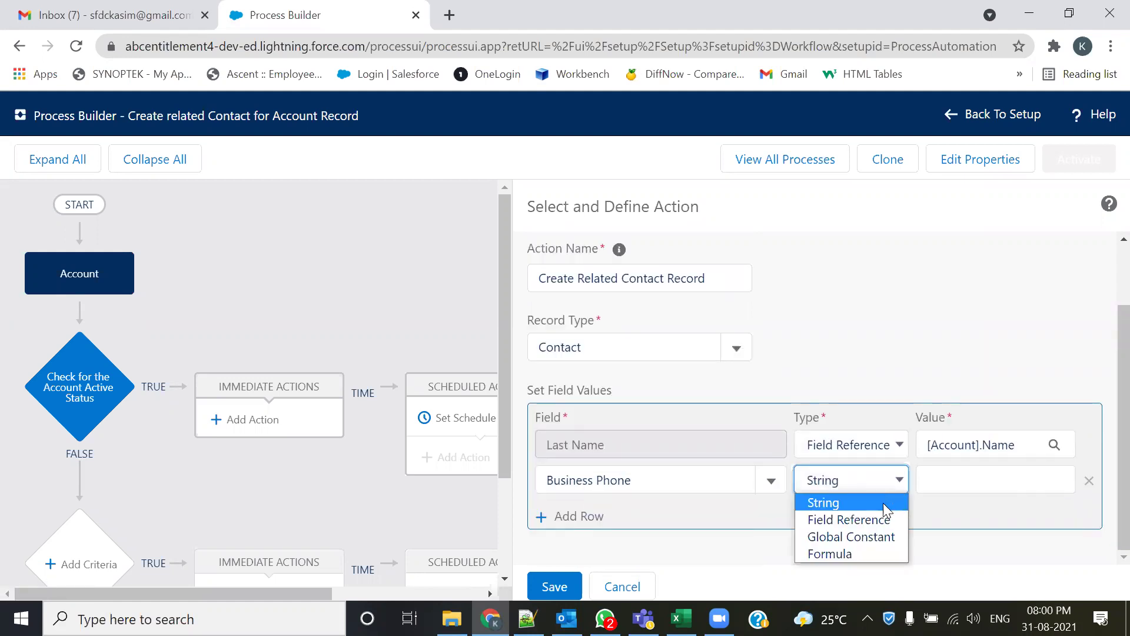
click(864, 521)
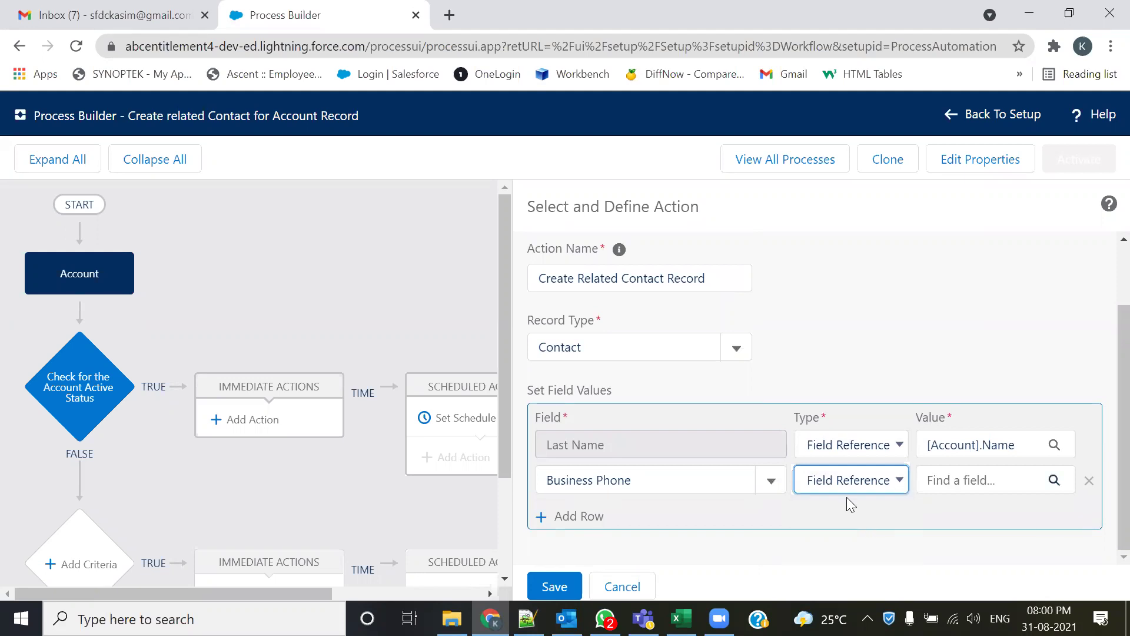
click(1058, 481)
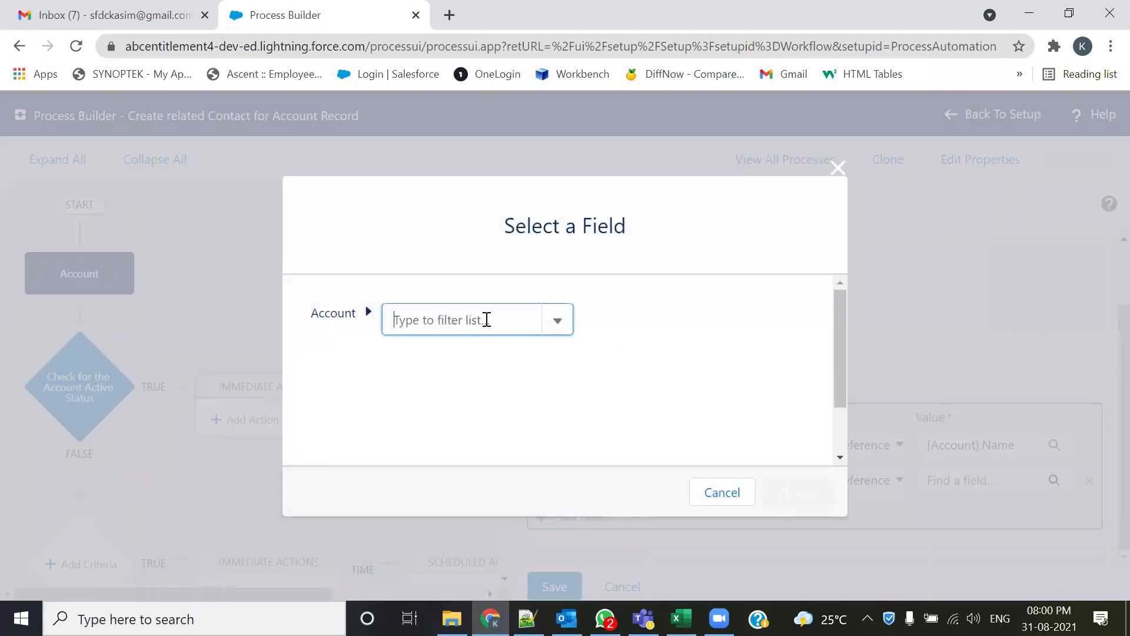
text(Phone)
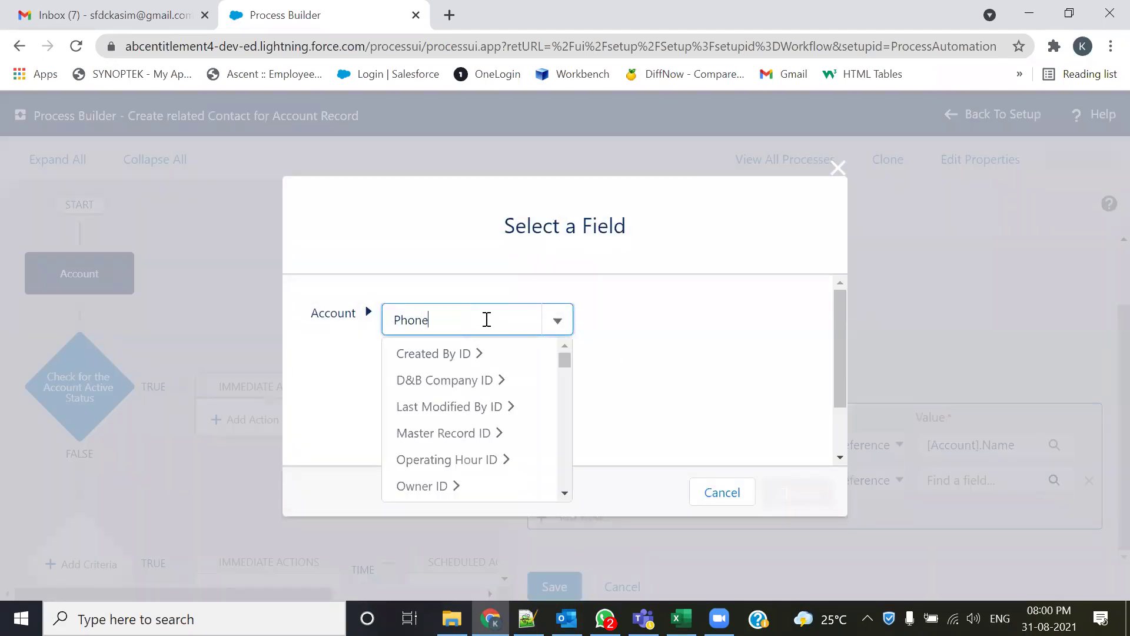
click(467, 351)
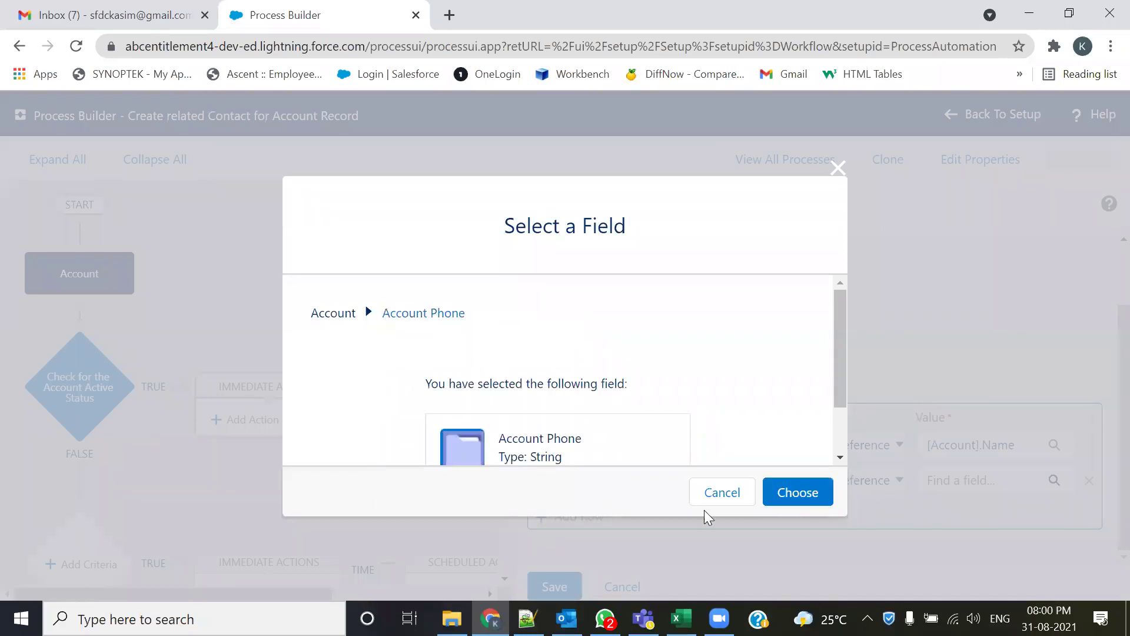
click(797, 496)
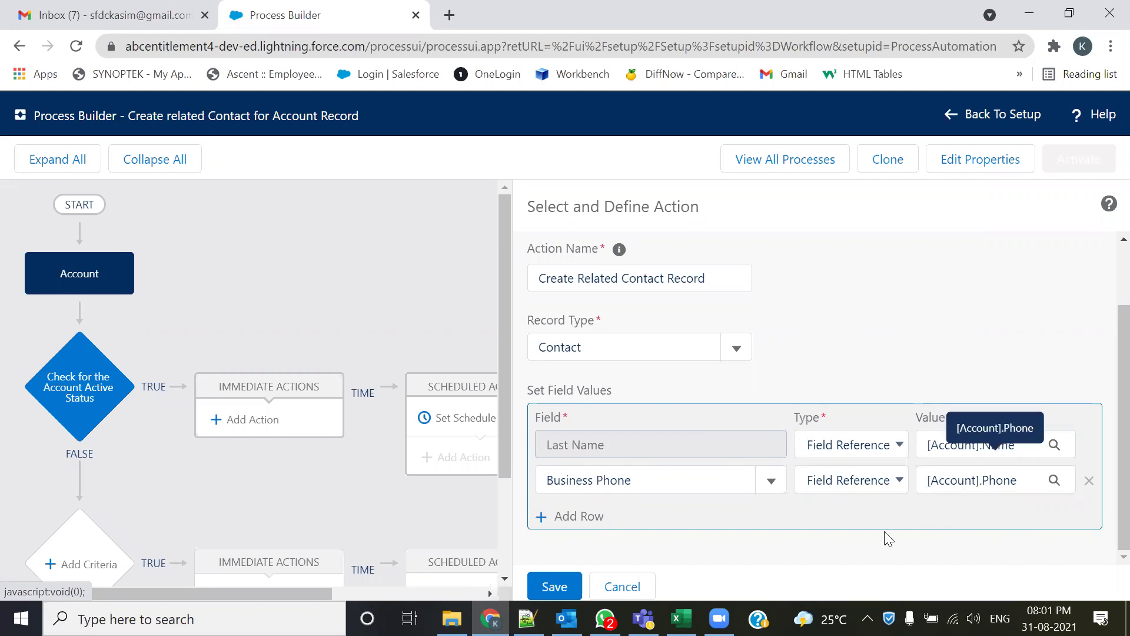
click(582, 517)
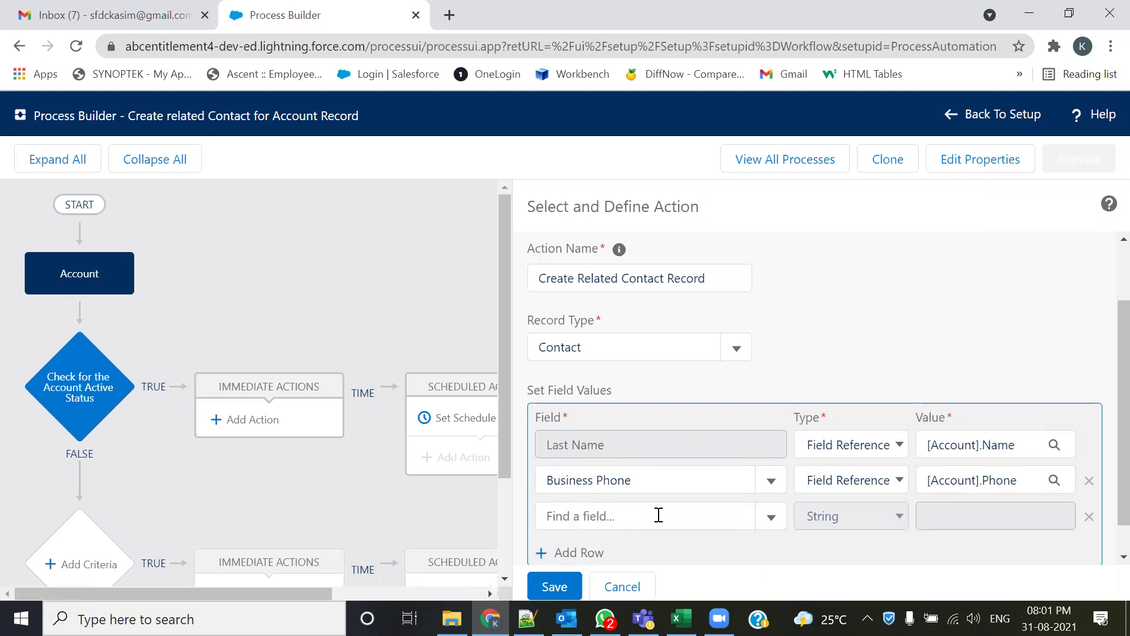
- Set the new row's contact field to Business Fax
key(alt+Tab)
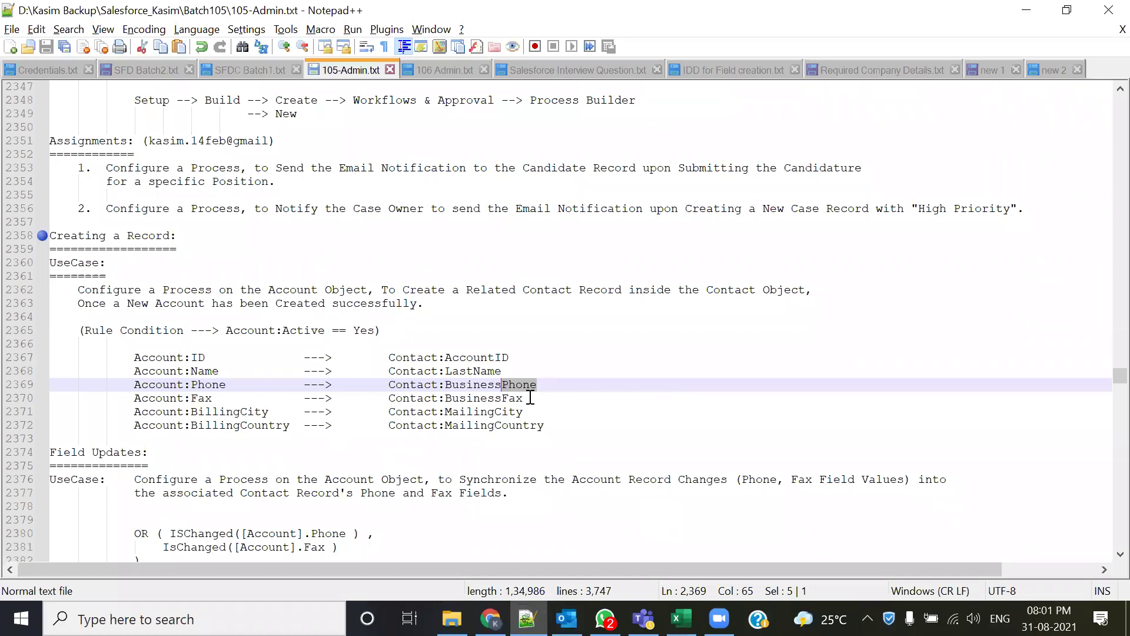
key(alt+Tab)
click(589, 512)
text(fax)
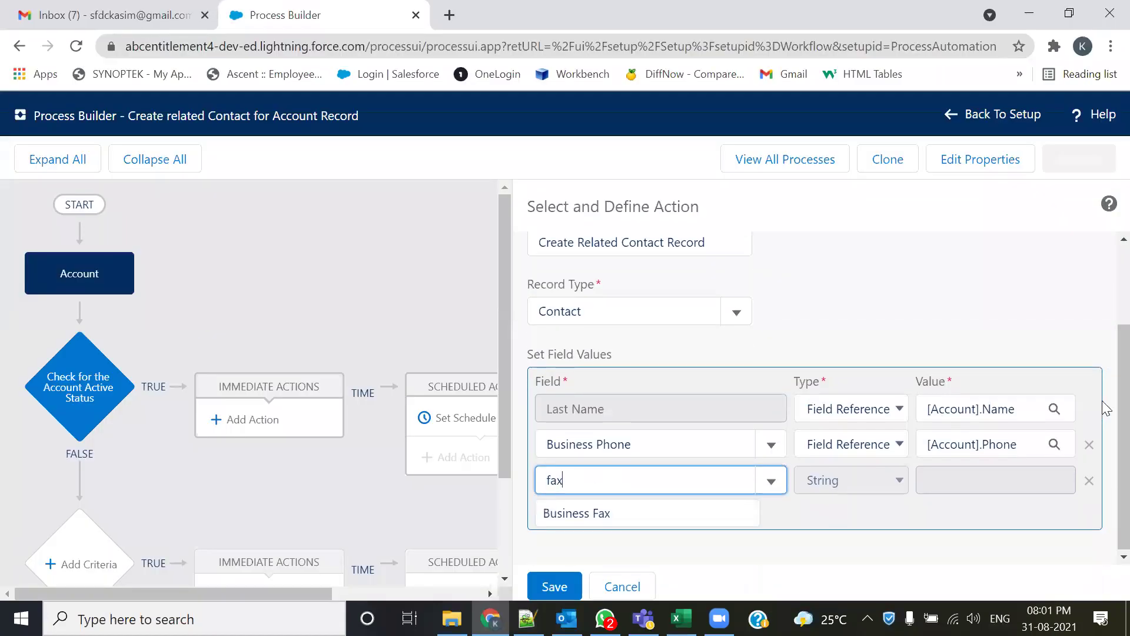
scroll(1102, 407, down, 1)
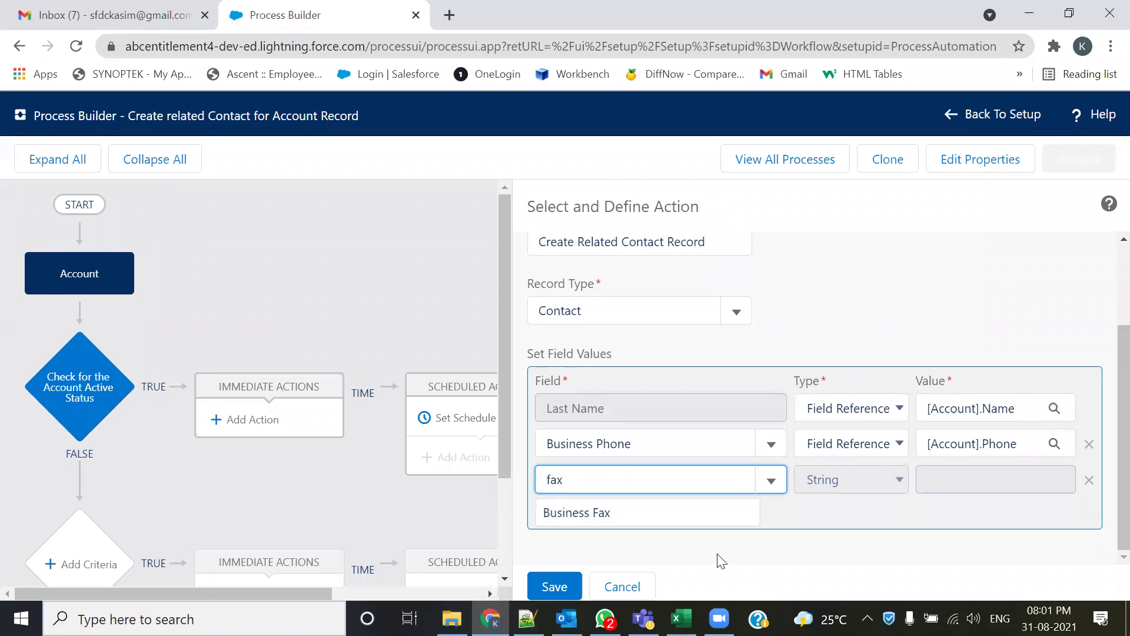
text(x)
click(599, 513)
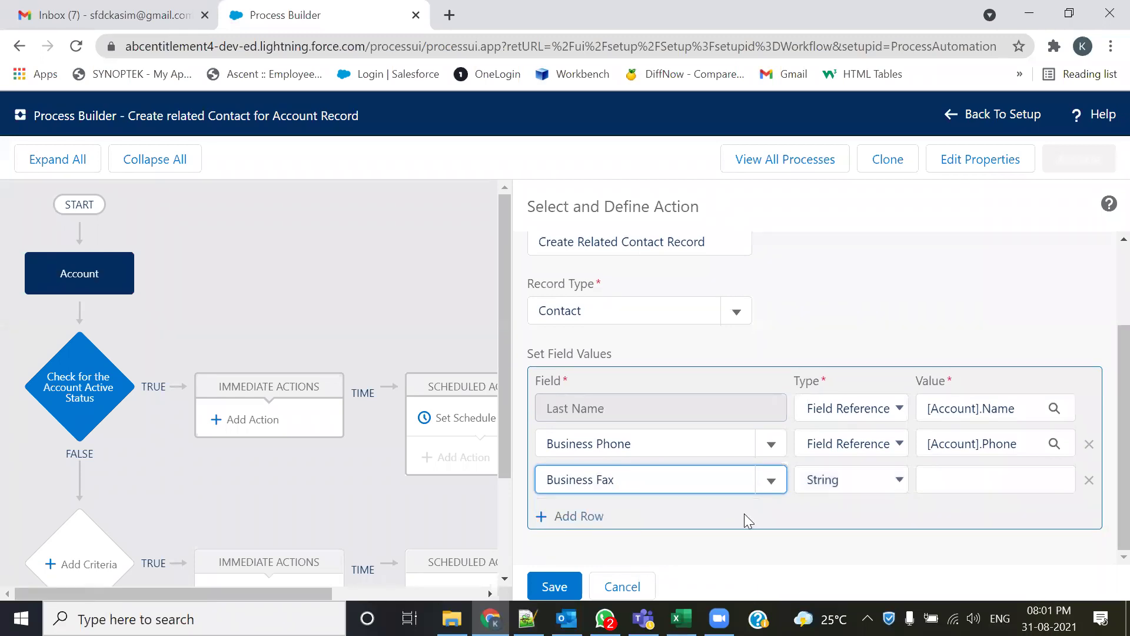
- Give Business Fax the field reference value [Account].Fax
click(876, 484)
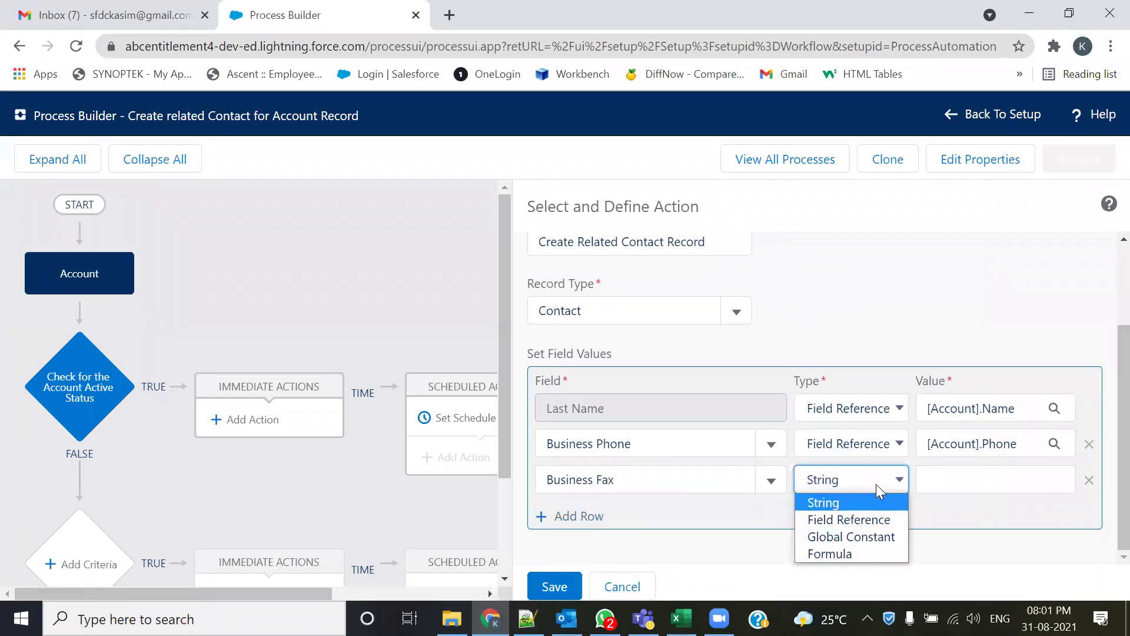
click(864, 520)
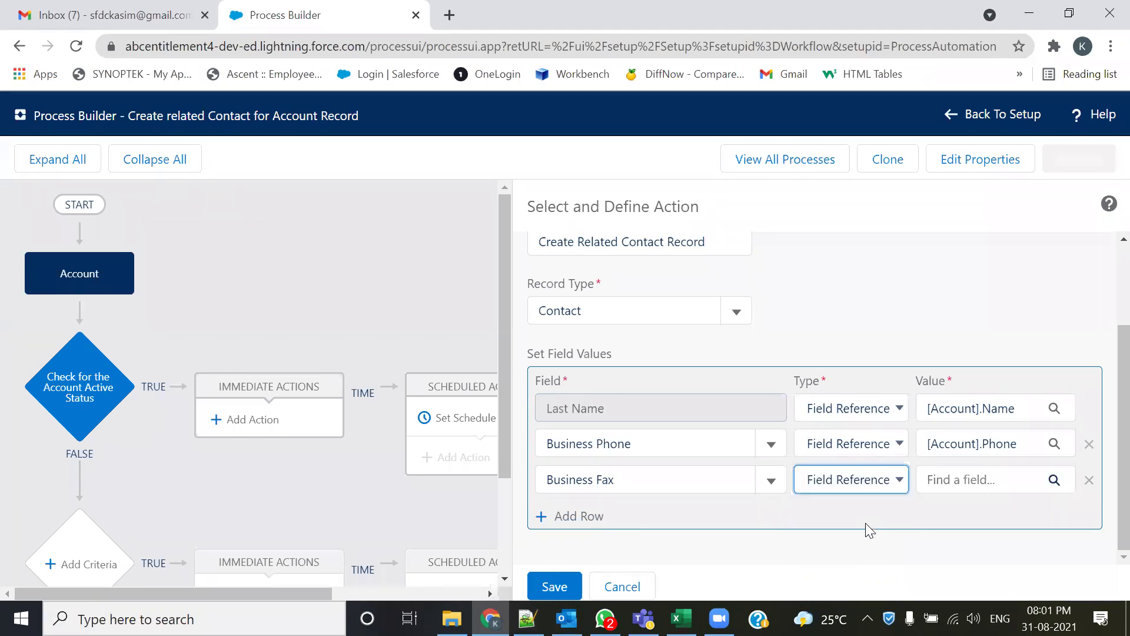
click(996, 498)
text(f)
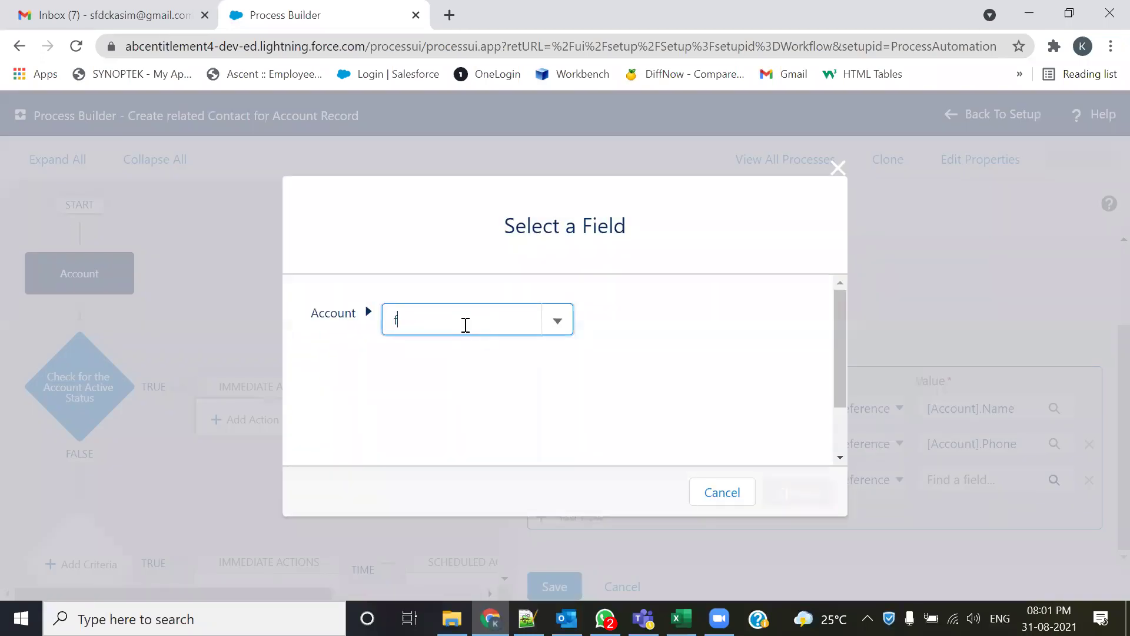
text(ax)
click(449, 352)
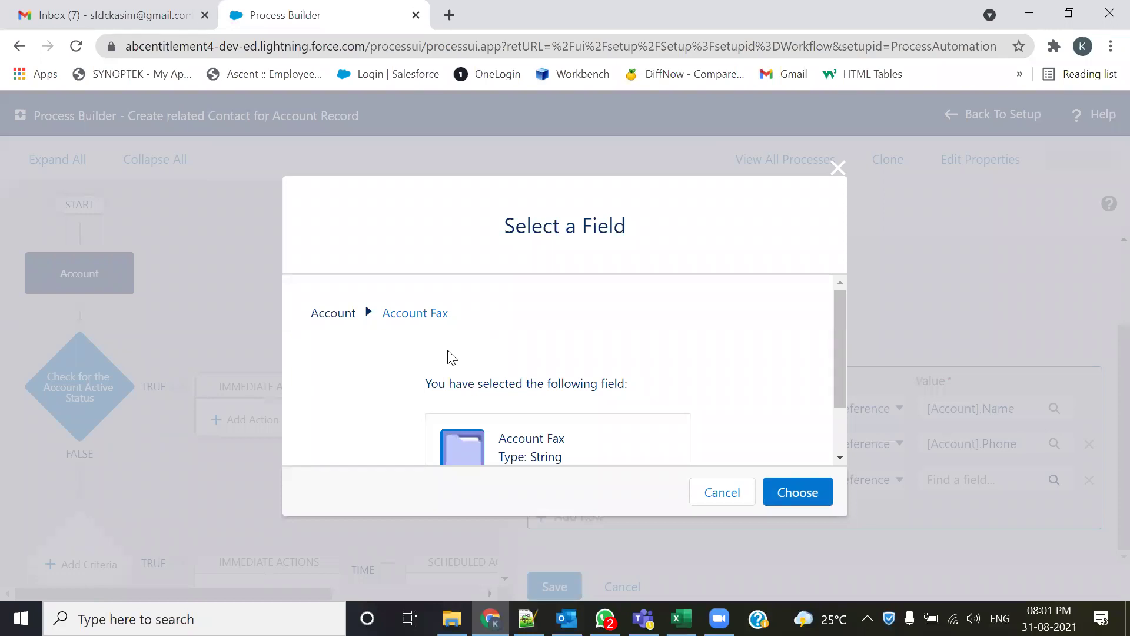
click(791, 493)
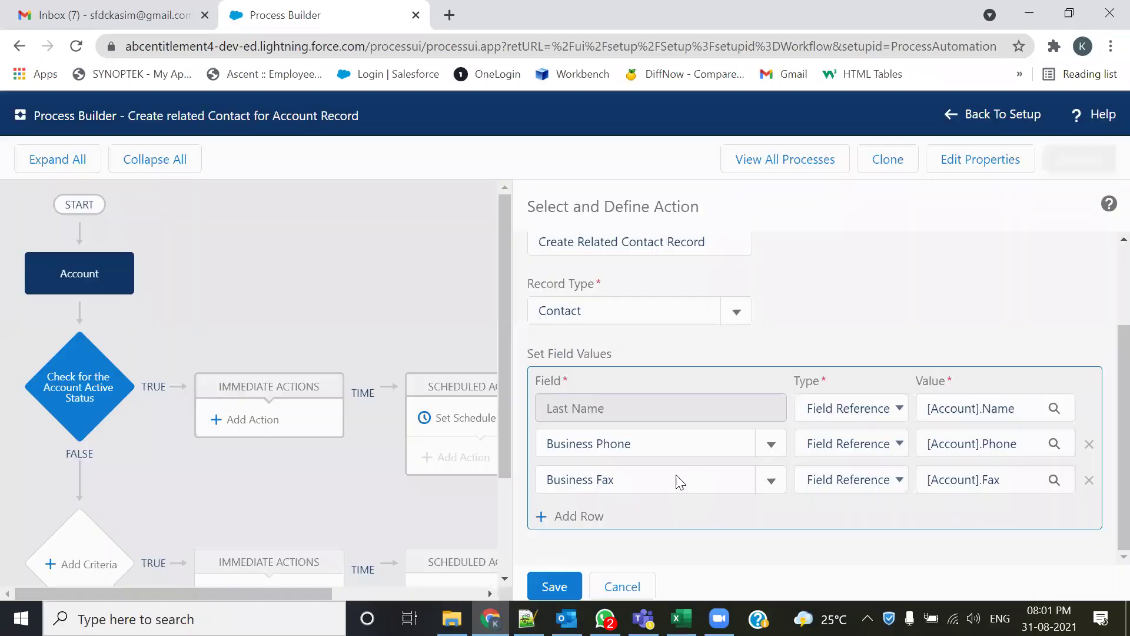
- Add a fourth row and set its contact field to Mailing City
click(566, 519)
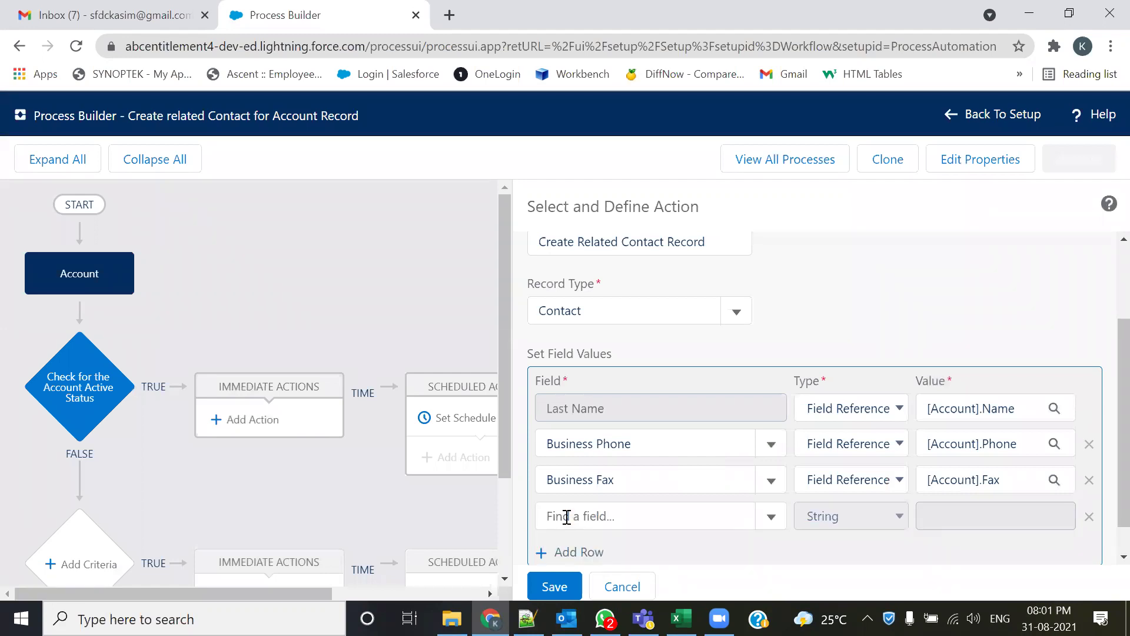
key(alt+Tab)
drag(523, 411, 487, 411)
key(alt+Tab)
click(584, 516)
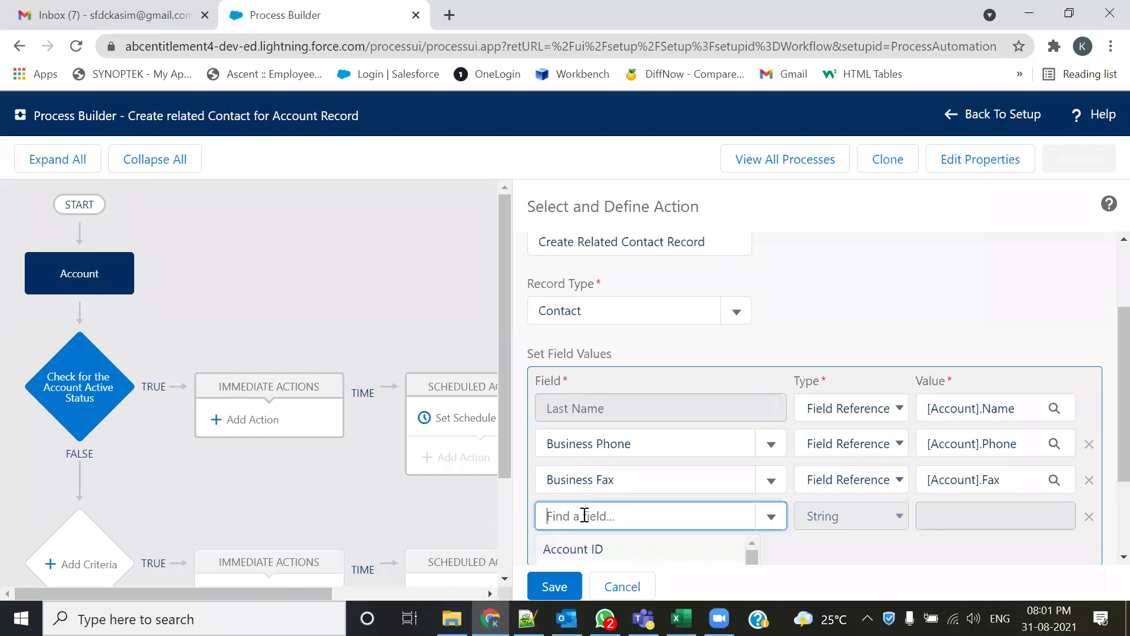
text(City)
scroll(651, 564, down, 1)
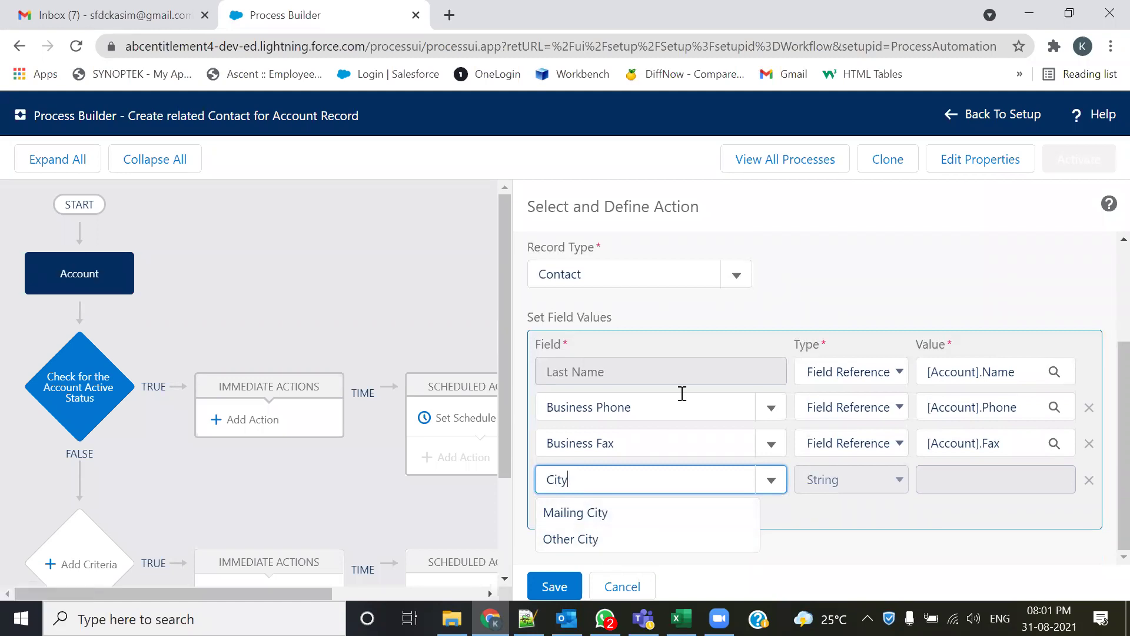
click(606, 521)
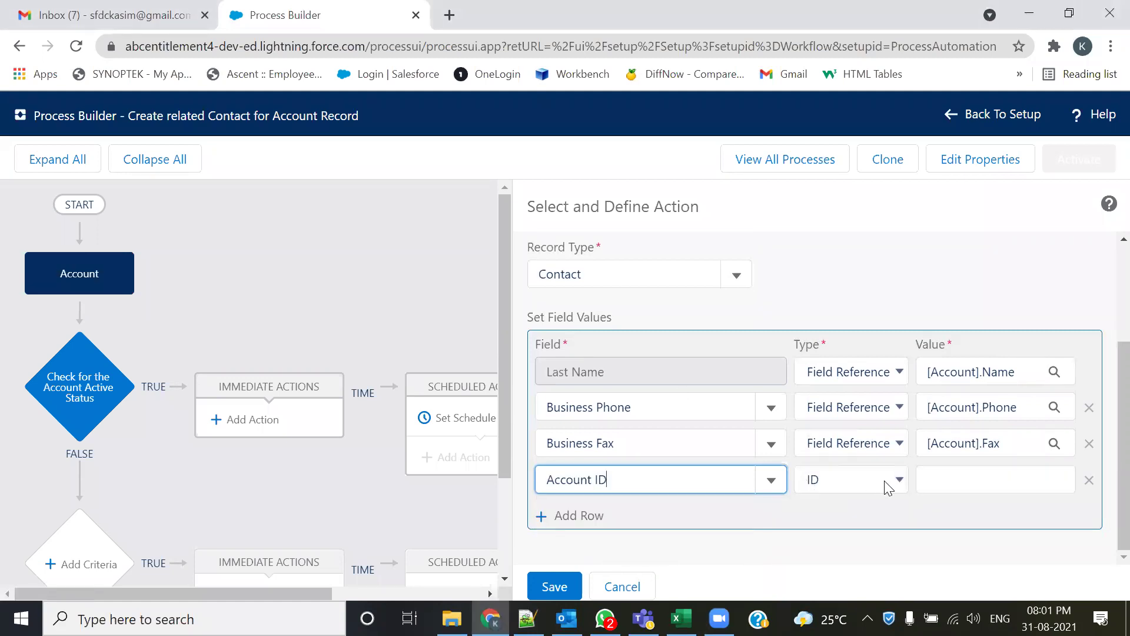
click(884, 480)
click(678, 477)
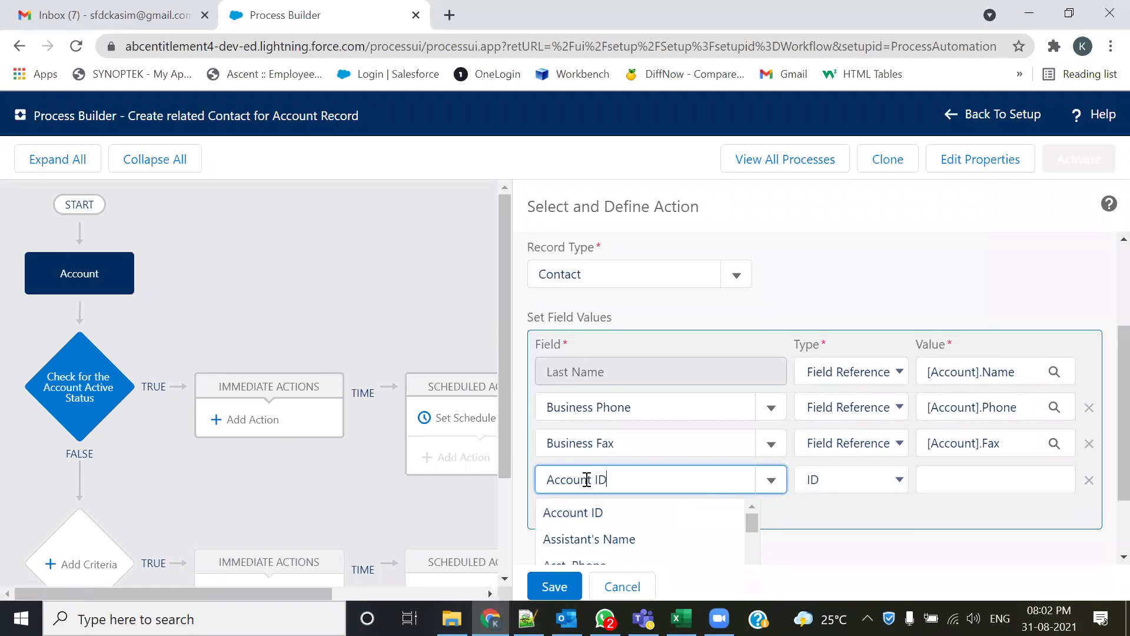
triple_click(543, 478)
text(cit)
click(571, 514)
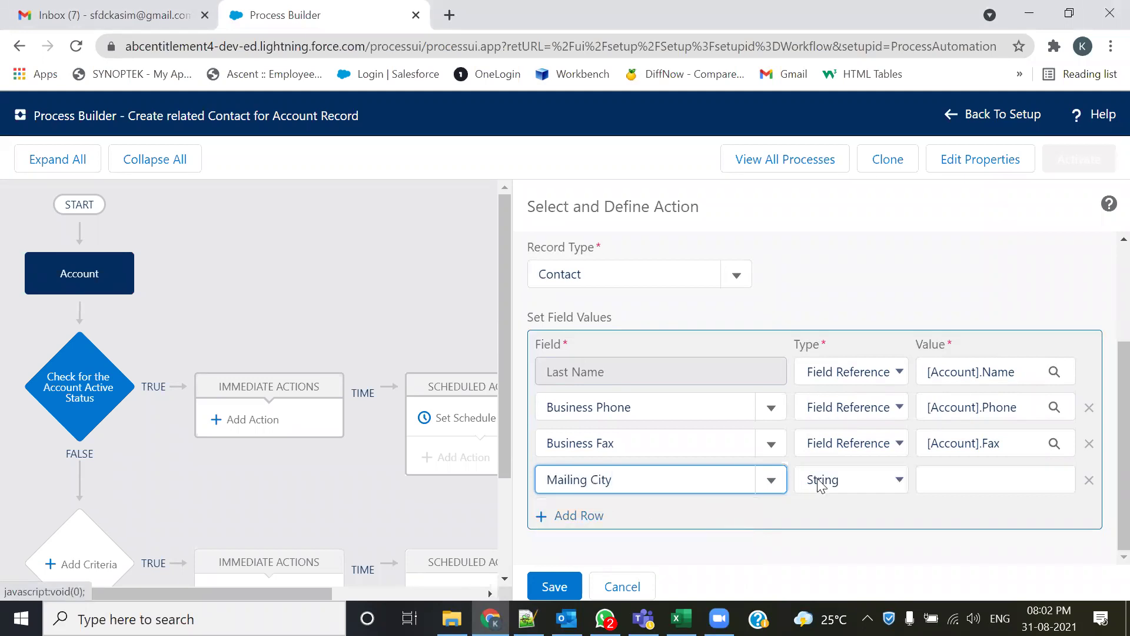
- Give Mailing City the field reference [Account].BillingCity and add another empty row
click(864, 479)
click(848, 518)
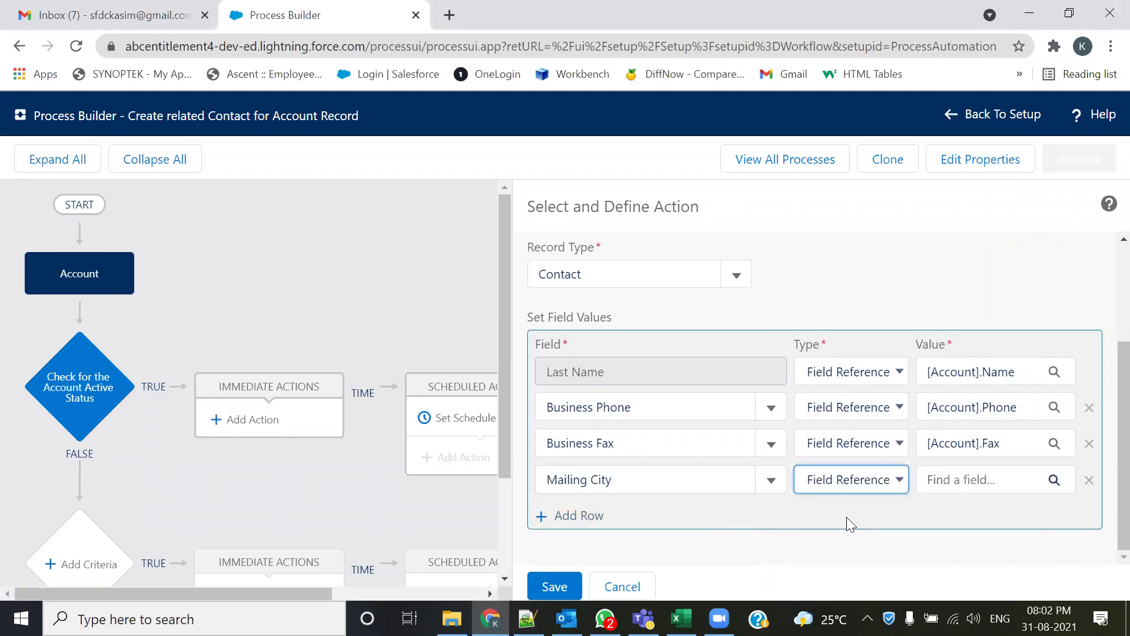
click(1052, 480)
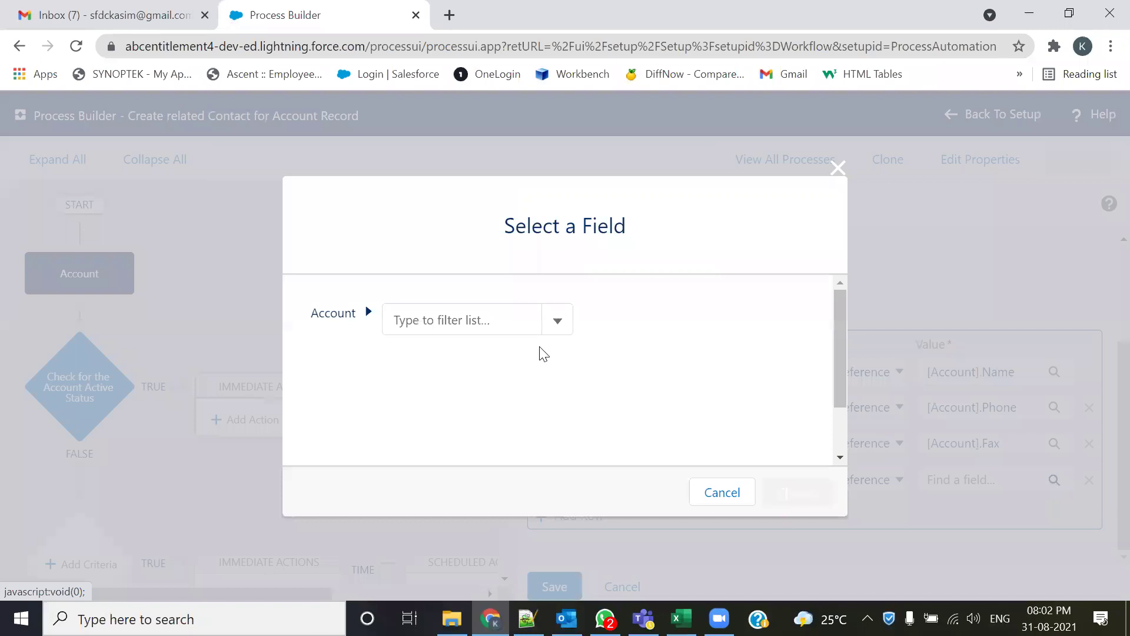
click(480, 321)
text(city)
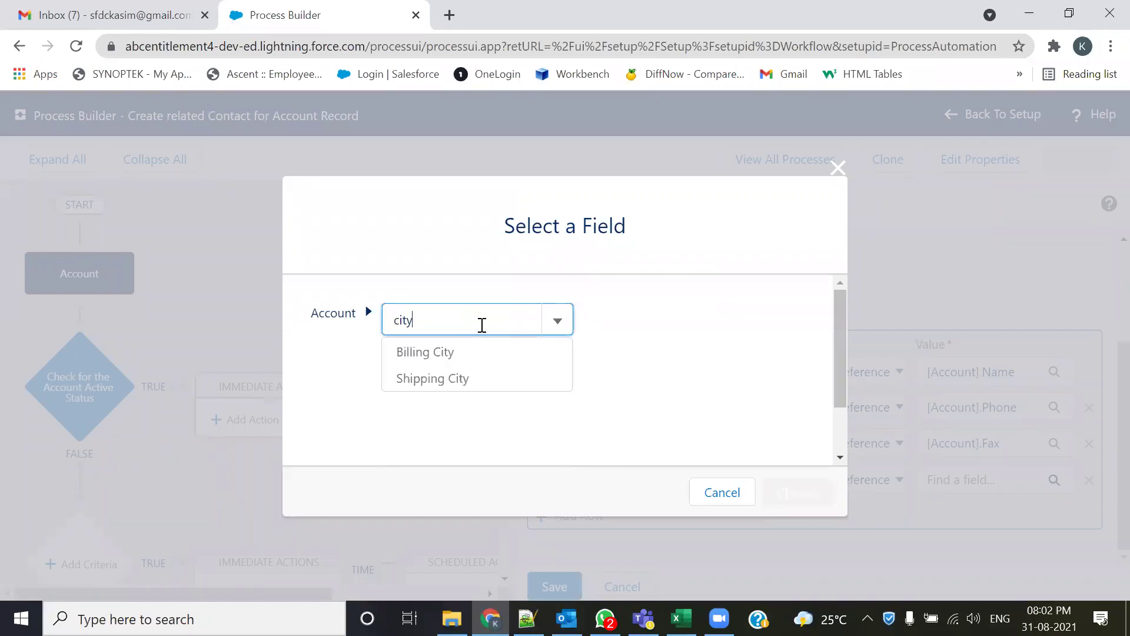
click(456, 355)
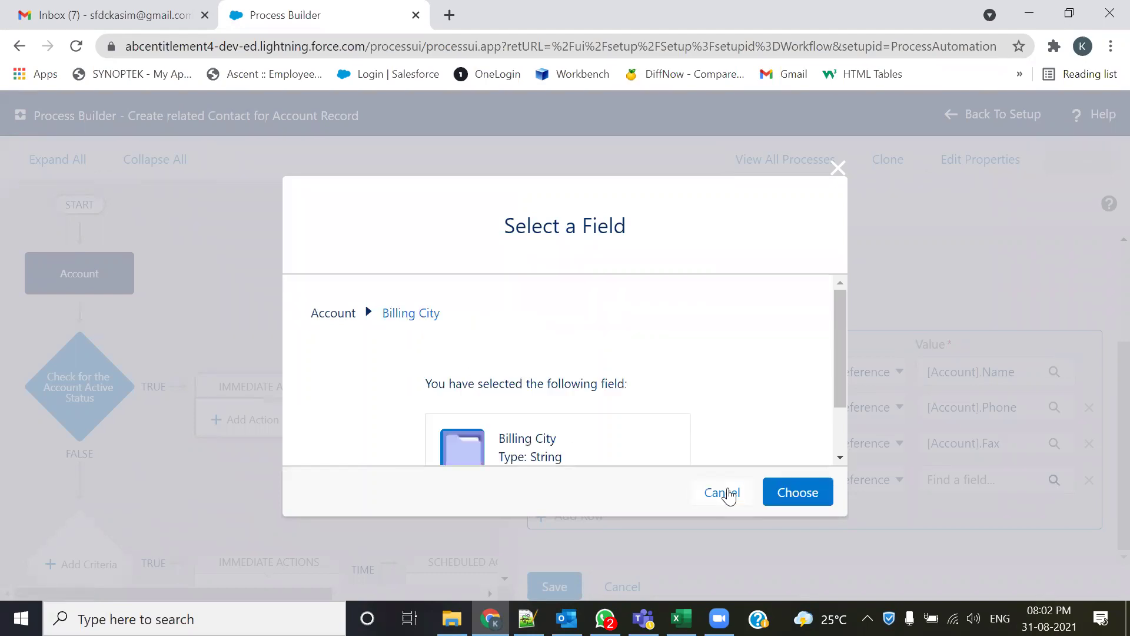
click(798, 493)
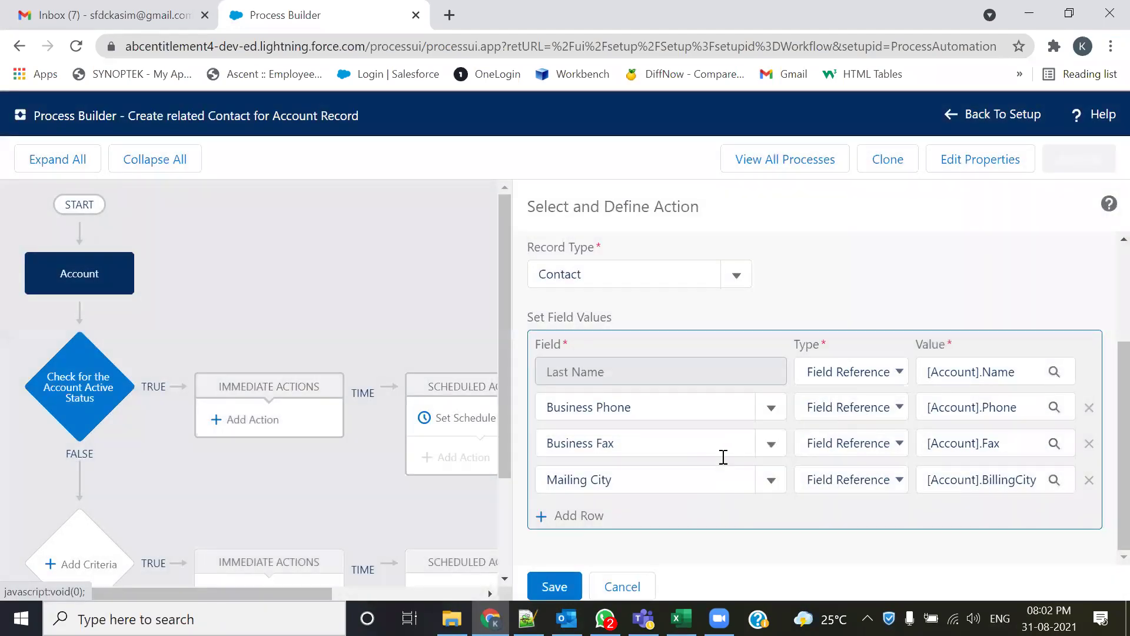
key(alt+Tab)
key(alt+Tab)
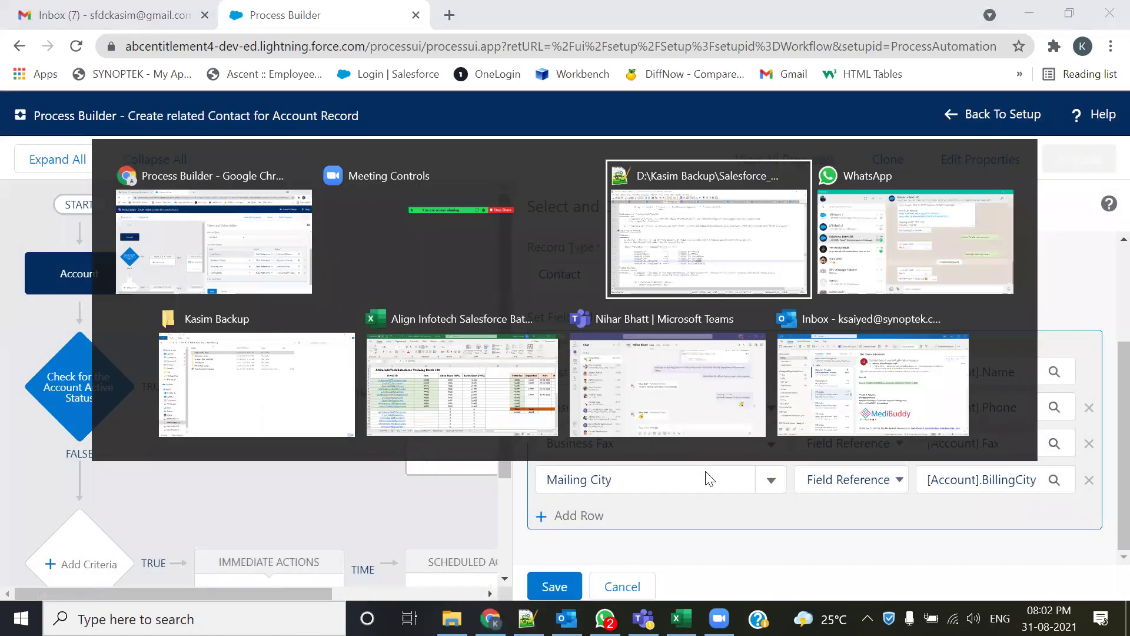
key(alt+Tab)
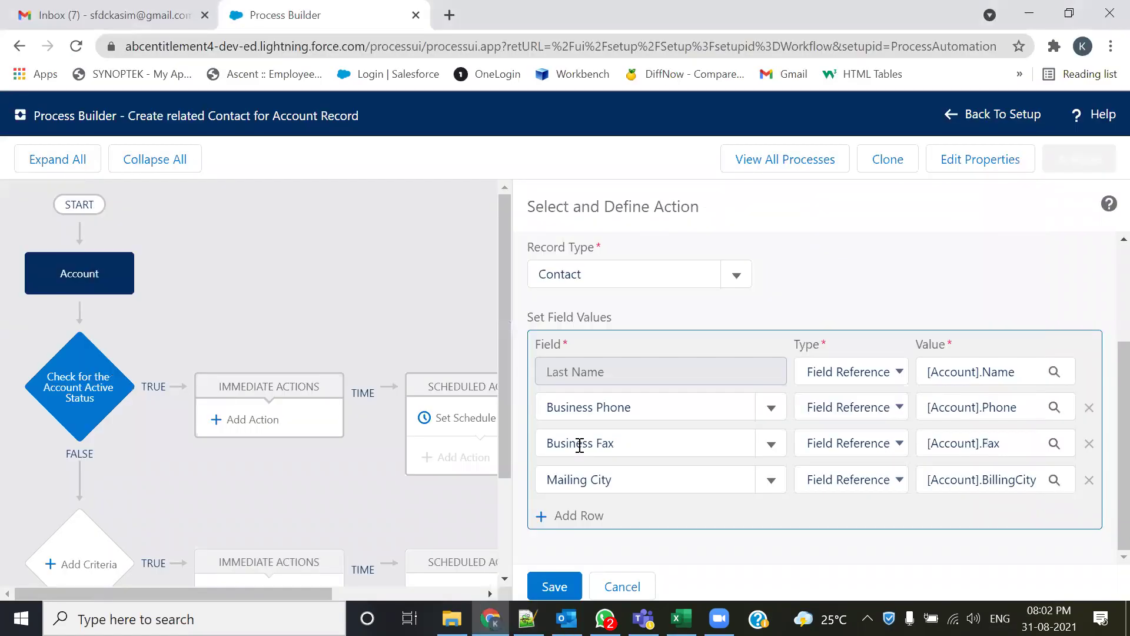
click(593, 510)
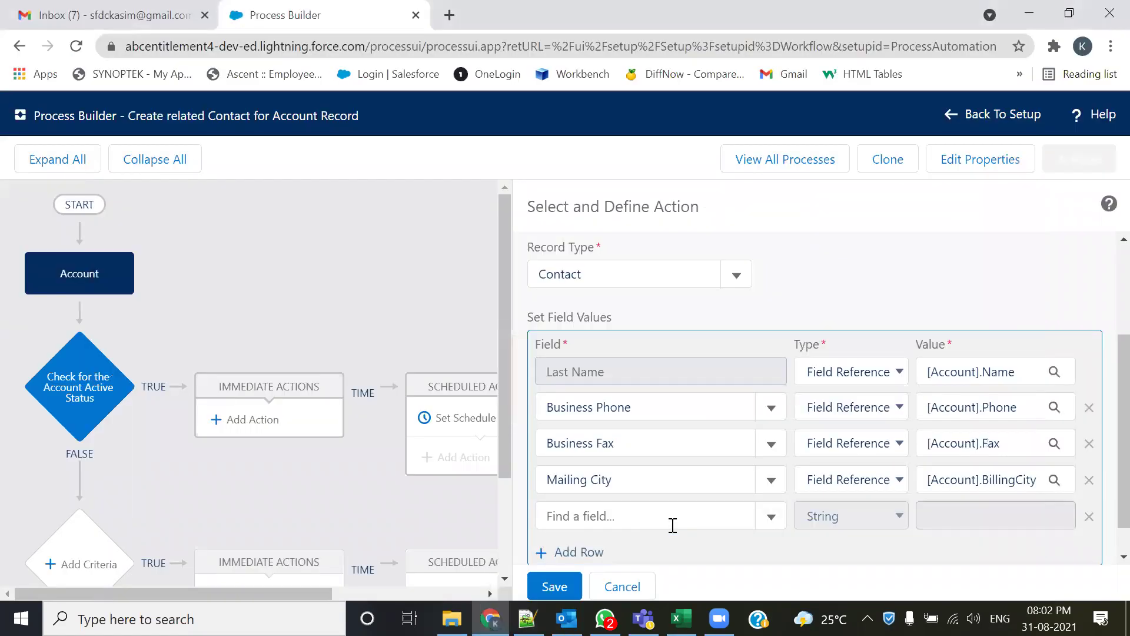
- Map the new row's Mailing City to the field reference [Account].BillingCountry
click(625, 515)
text(count)
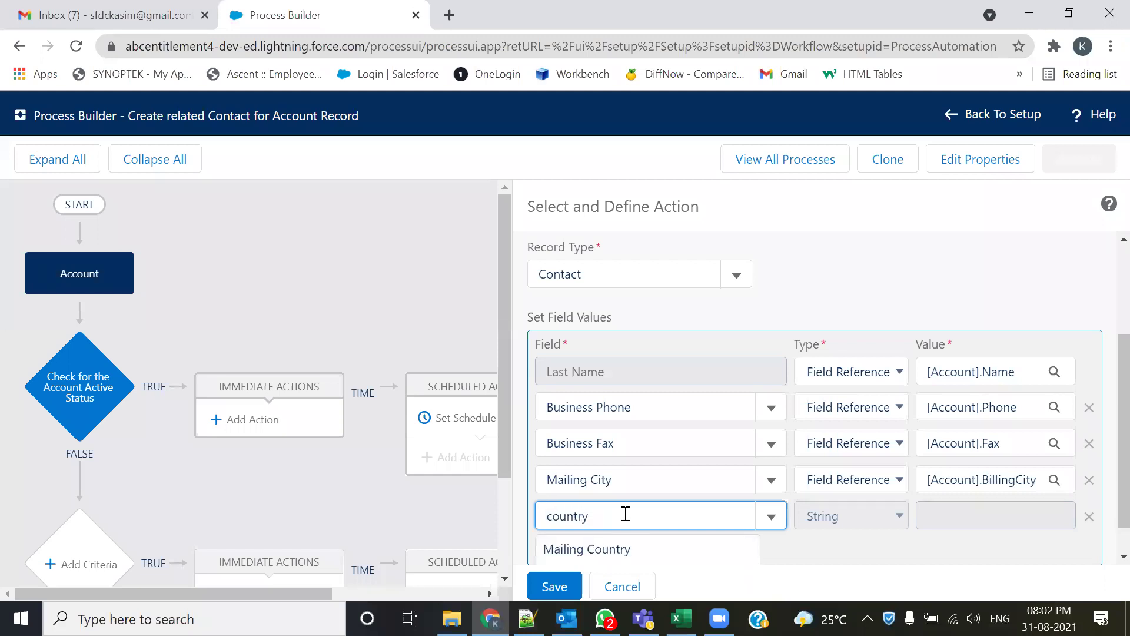
text(ry)
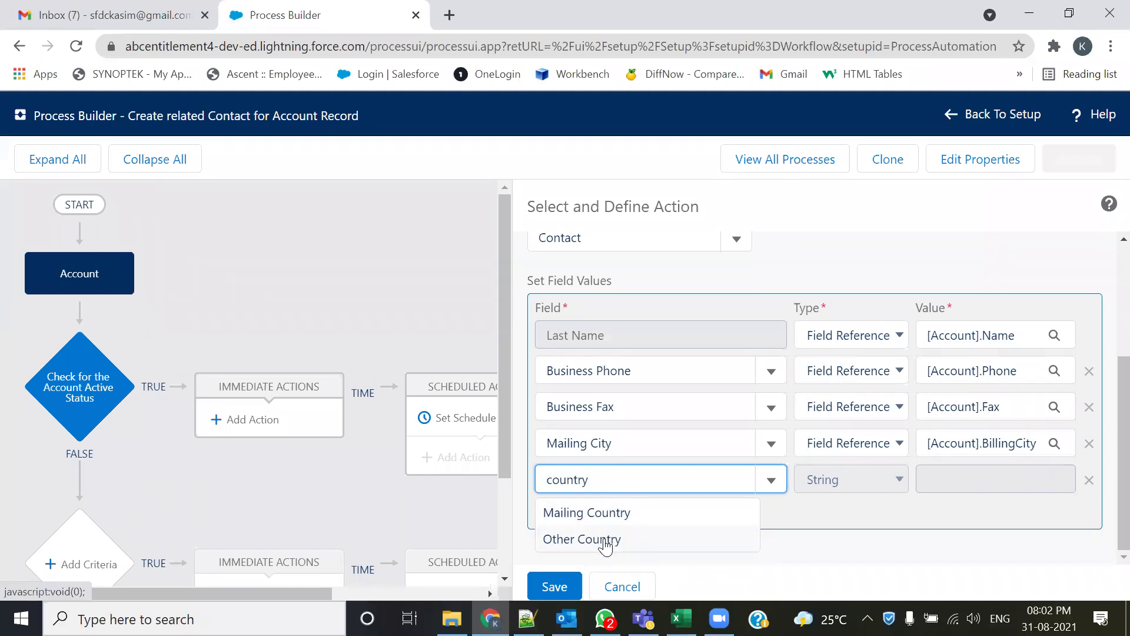
click(610, 511)
click(855, 484)
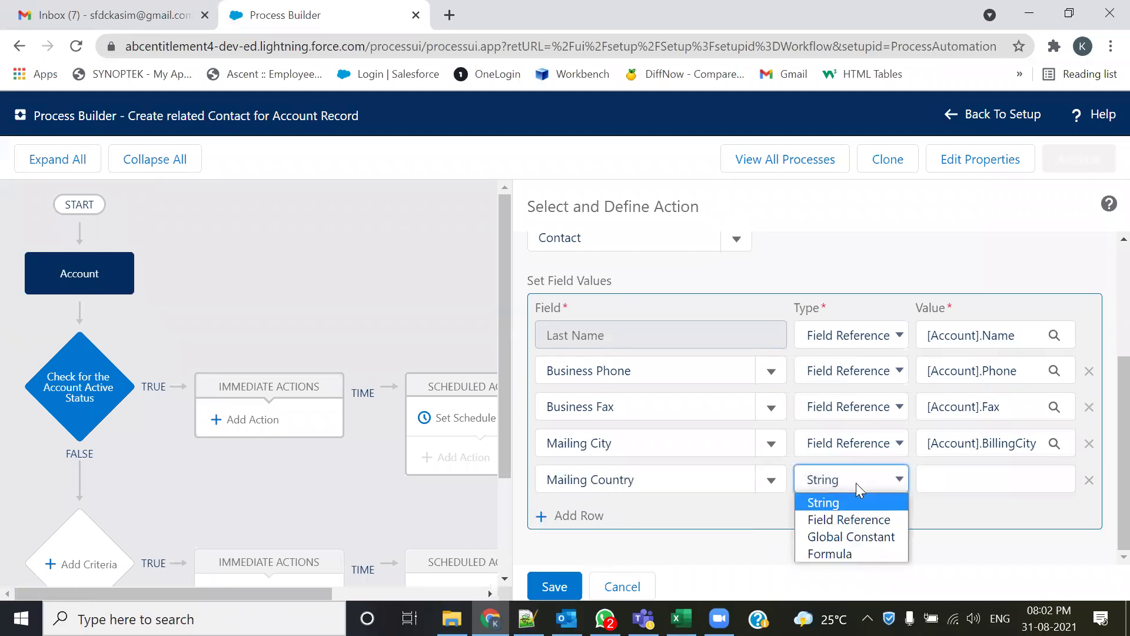
click(845, 520)
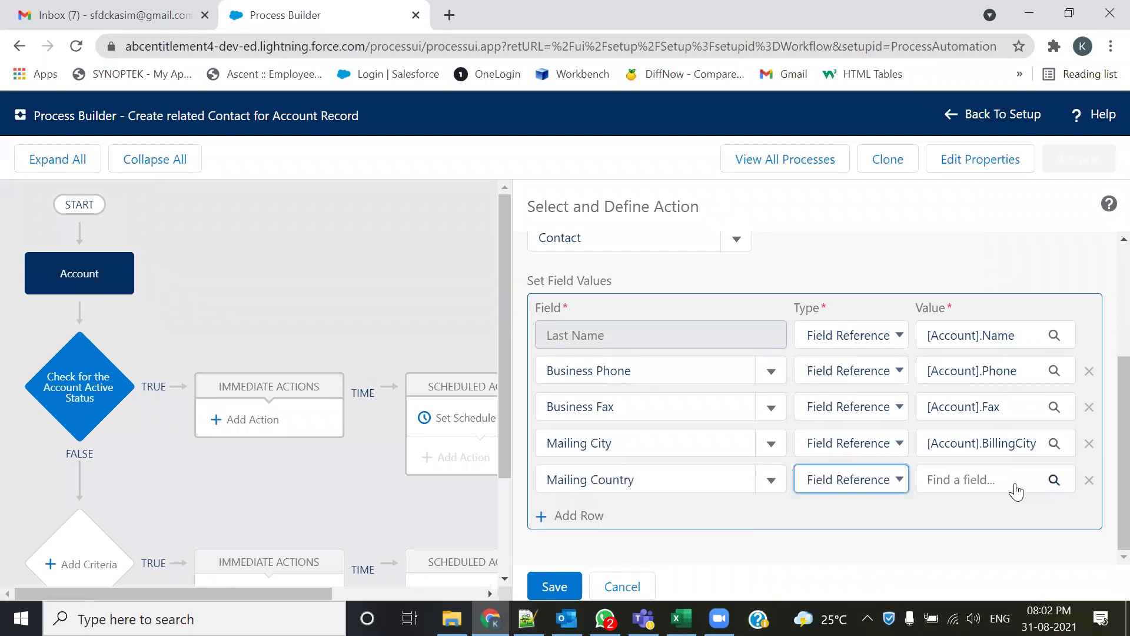
click(1015, 484)
text(coun)
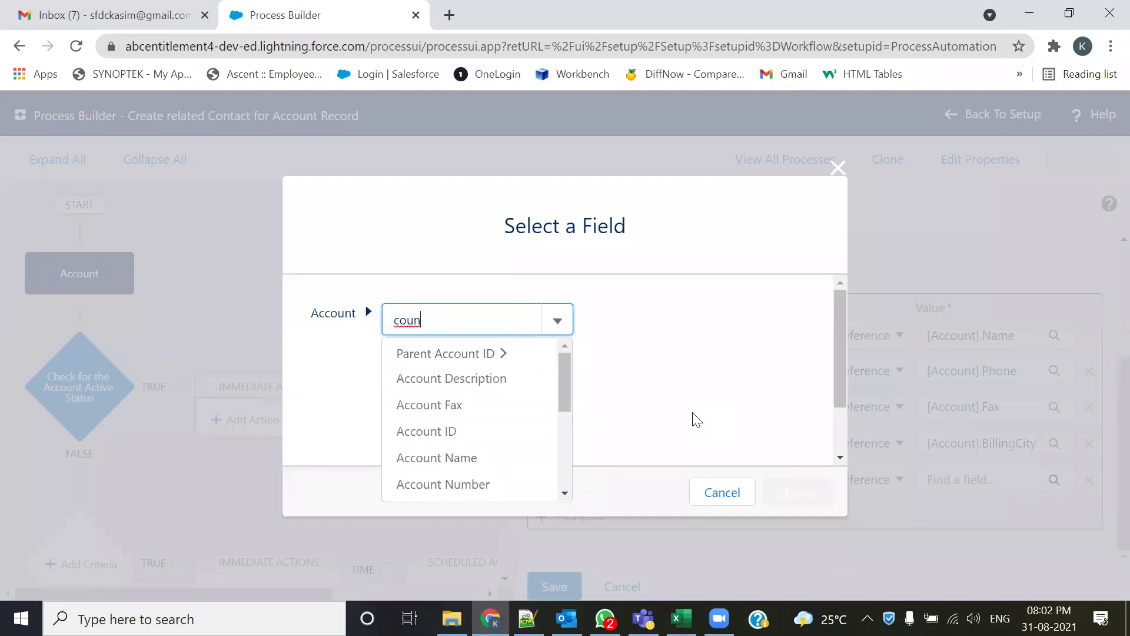
text(try)
click(474, 353)
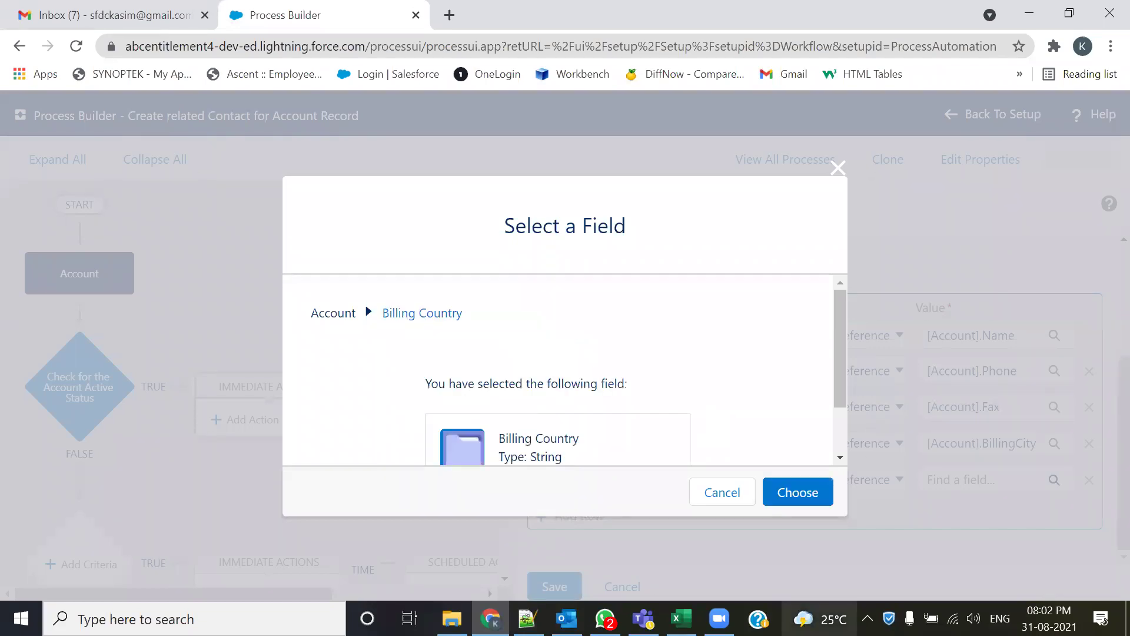
click(793, 498)
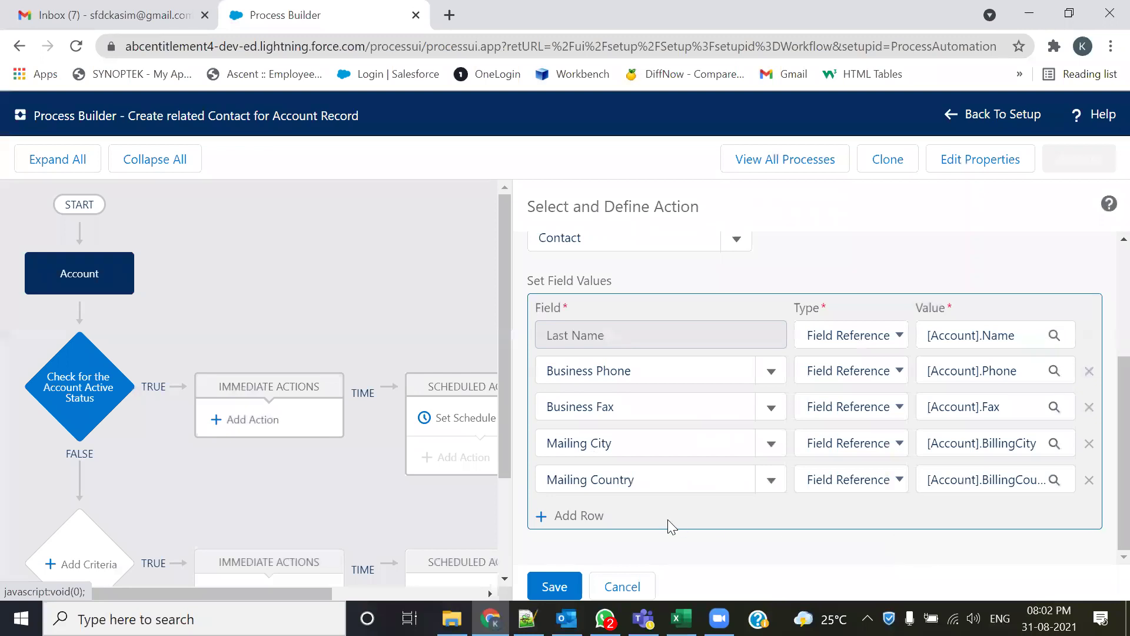
- Highlight the Account:ID to Contact:AccountID mapping in the Notepad++ notes
key(alt+Tab)
drag(134, 358, 509, 357)
click(549, 384)
drag(389, 357, 511, 357)
drag(120, 352, 245, 355)
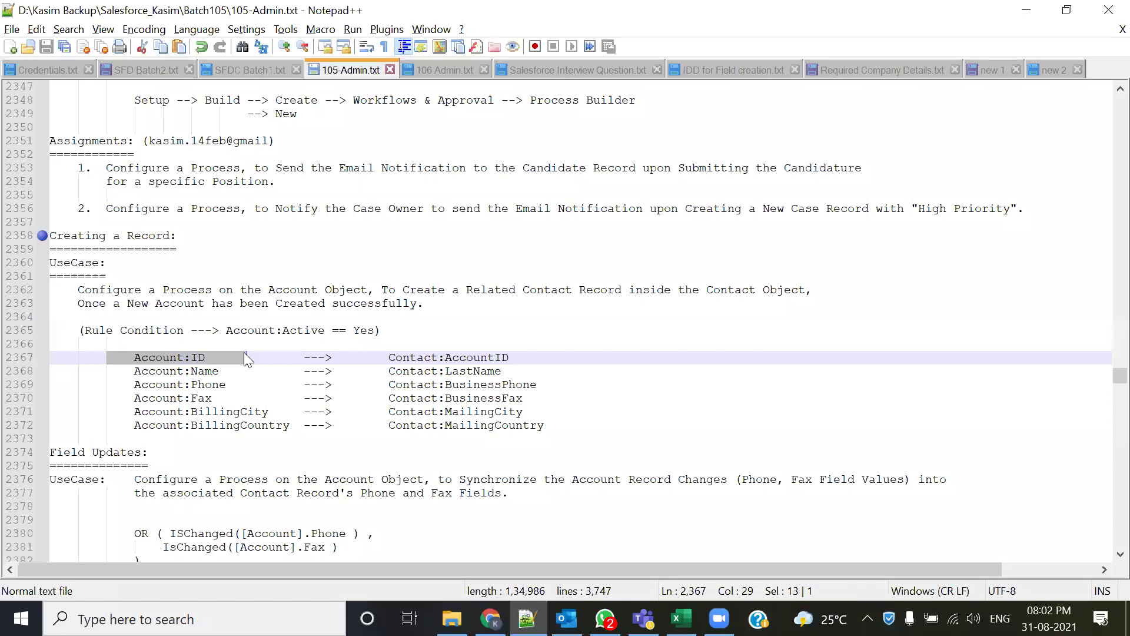
key(alt+Tab)
- Add a field mapping row for Account ID and make its value a Field Reference
click(580, 516)
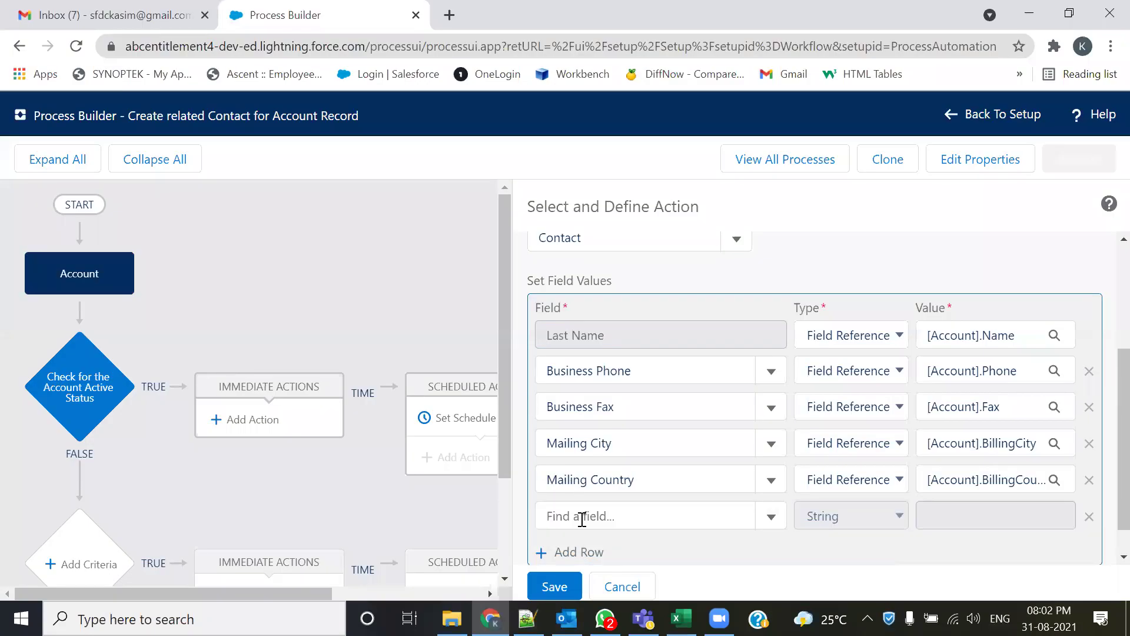
click(582, 518)
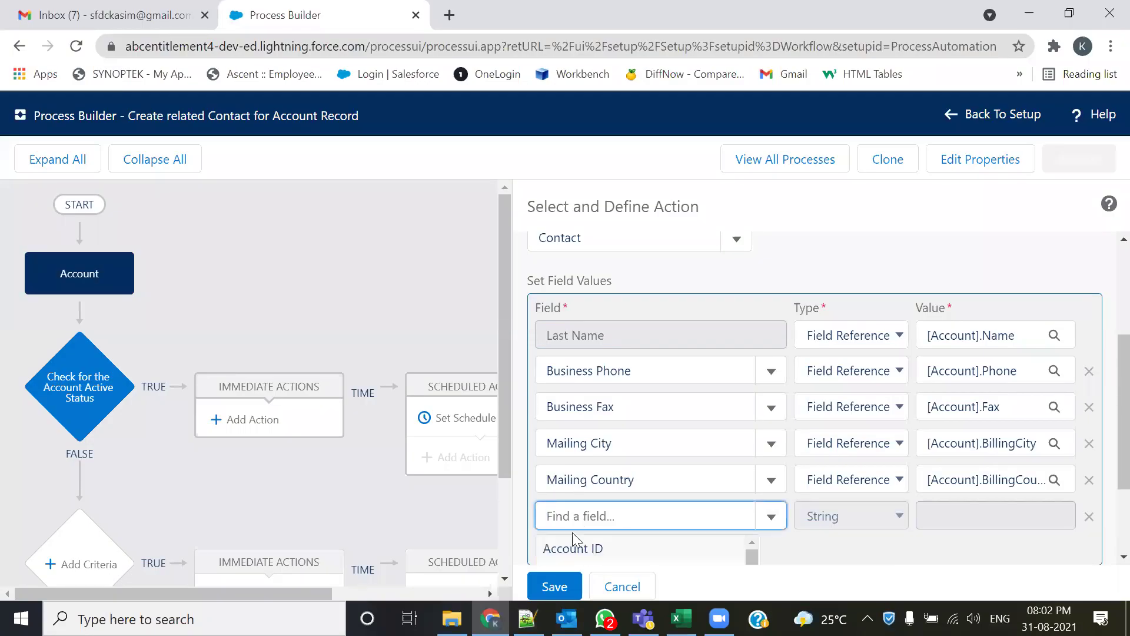
click(570, 542)
scroll(1102, 393, down, 1)
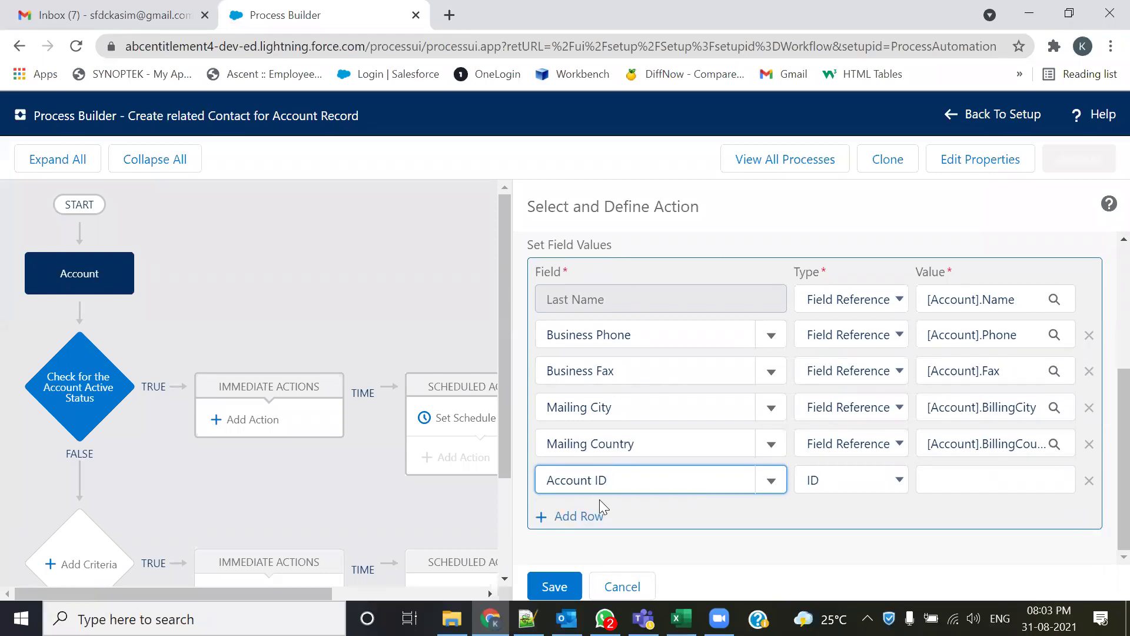
click(878, 484)
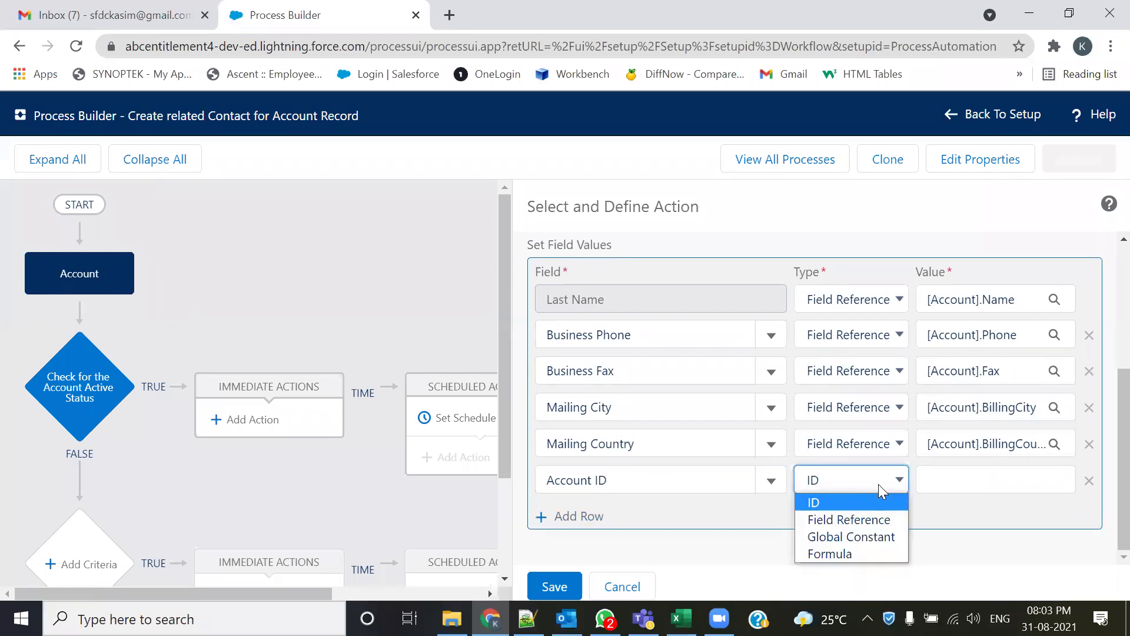
click(861, 521)
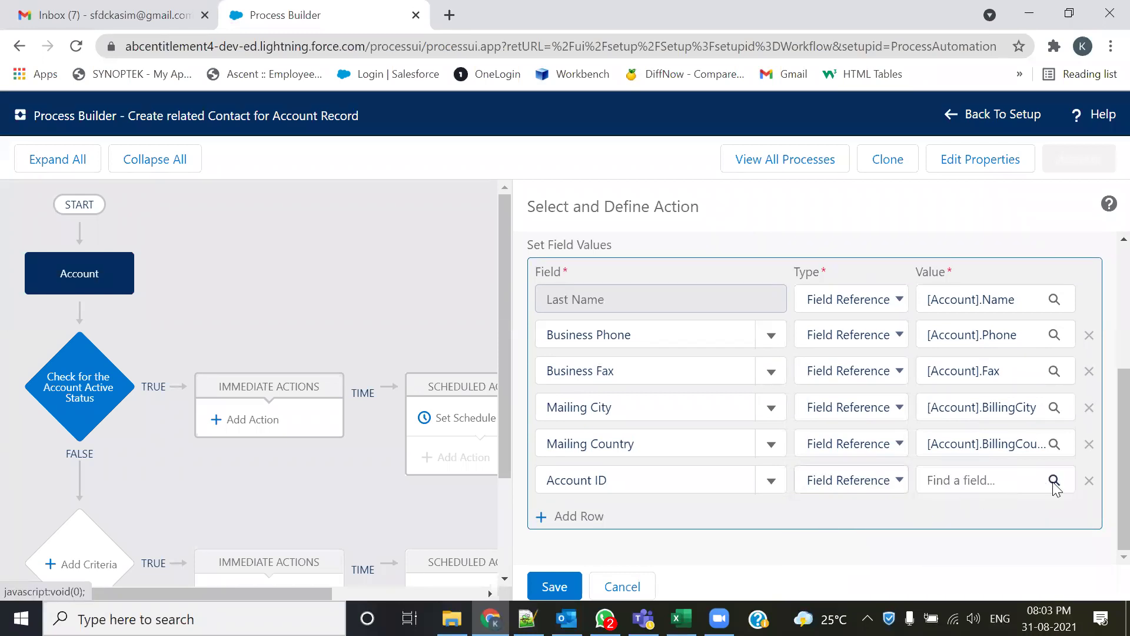
- Set the Account ID value to reference the account's own Id ([Account].Id)
click(1052, 479)
text(id)
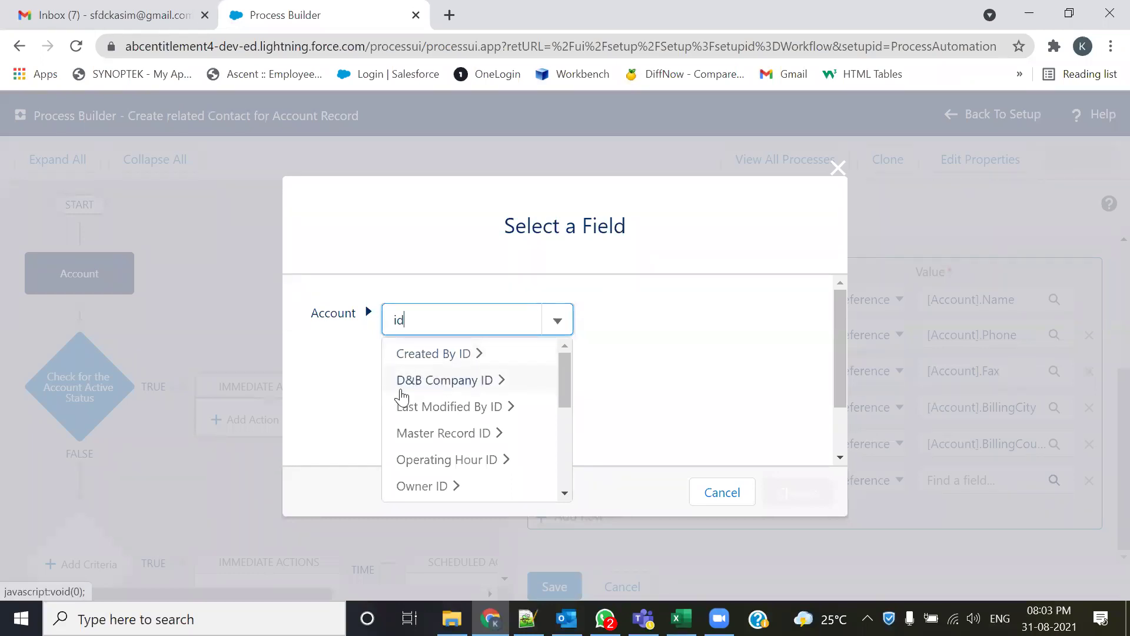
scroll(500, 448, down, 3)
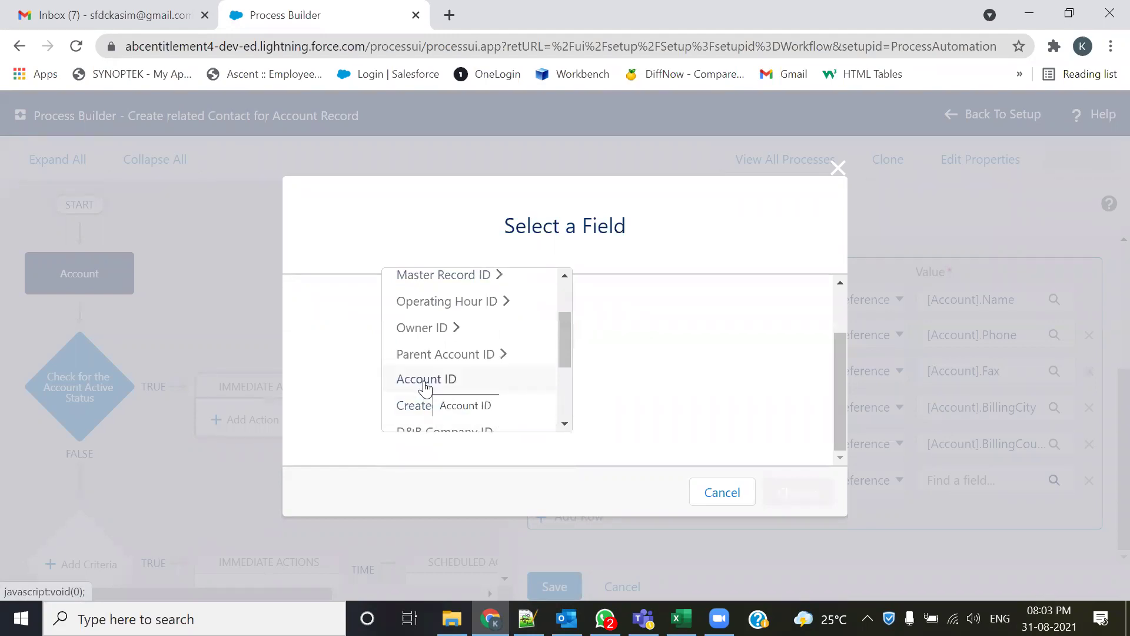
scroll(429, 386, down, 3)
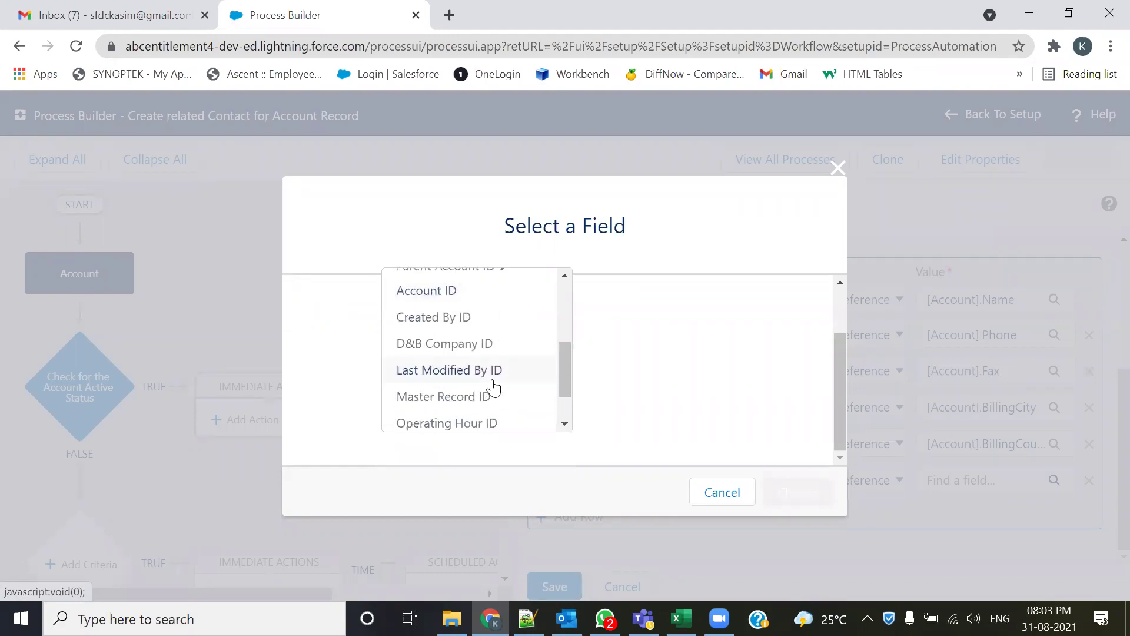
scroll(493, 388, down, 2)
scroll(450, 421, up, 3)
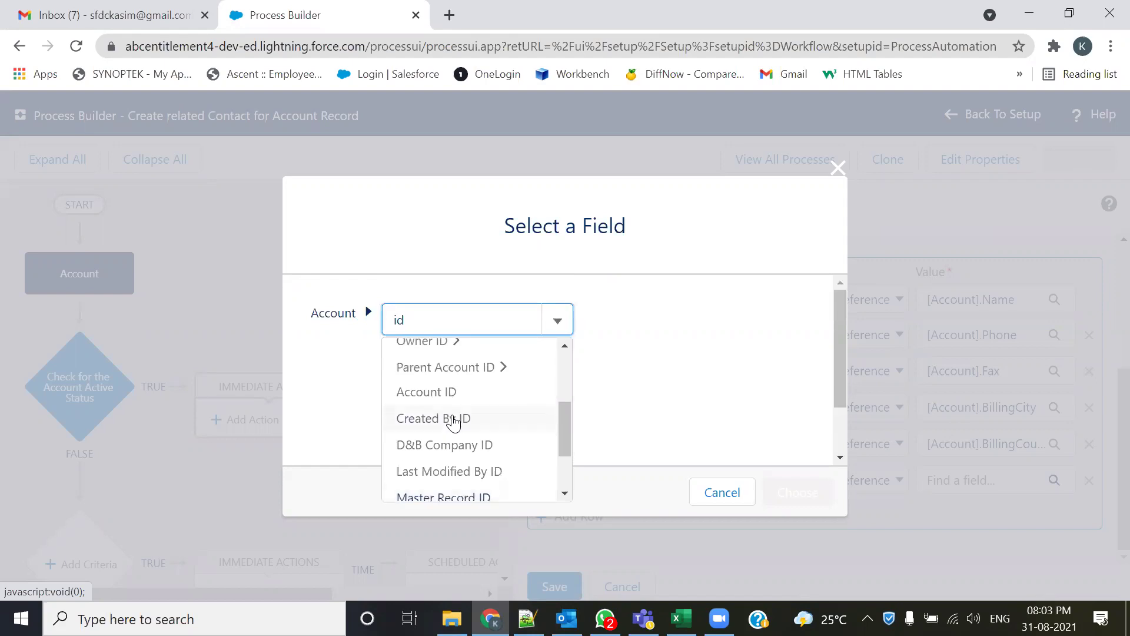
click(427, 392)
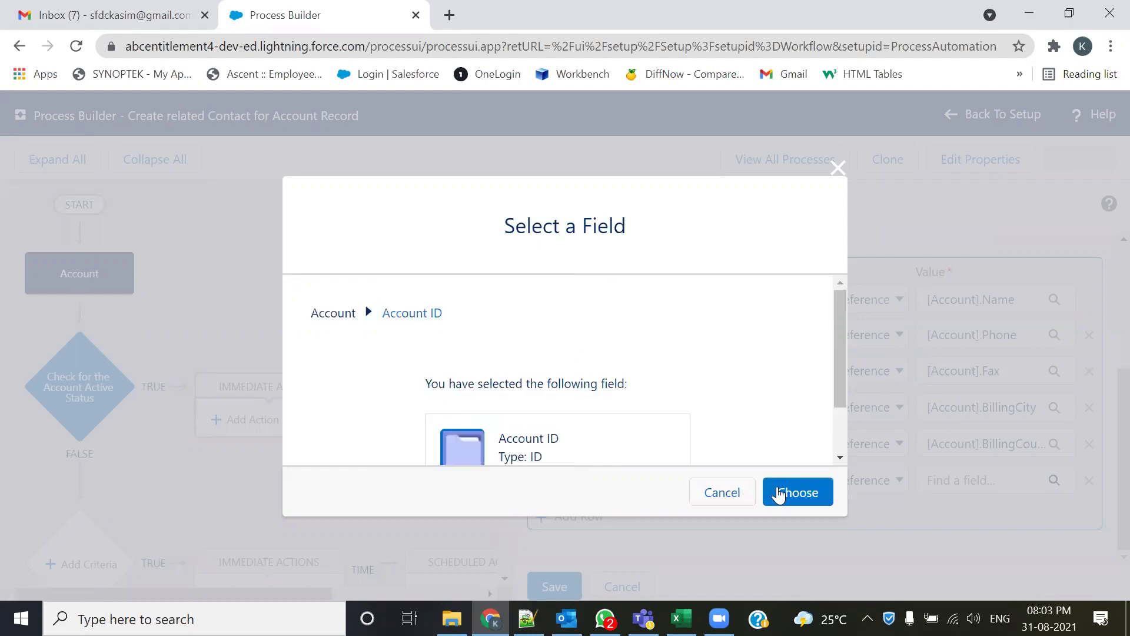
click(777, 492)
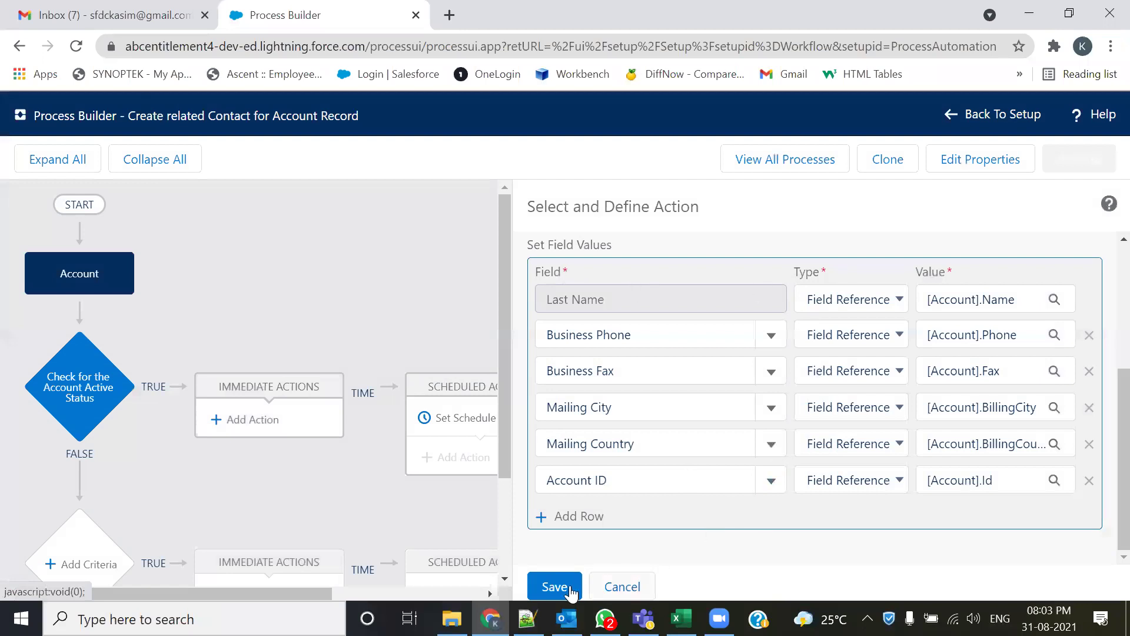
- Save and activate the Create related Contact for Account Record process, then return to All Processes
click(552, 587)
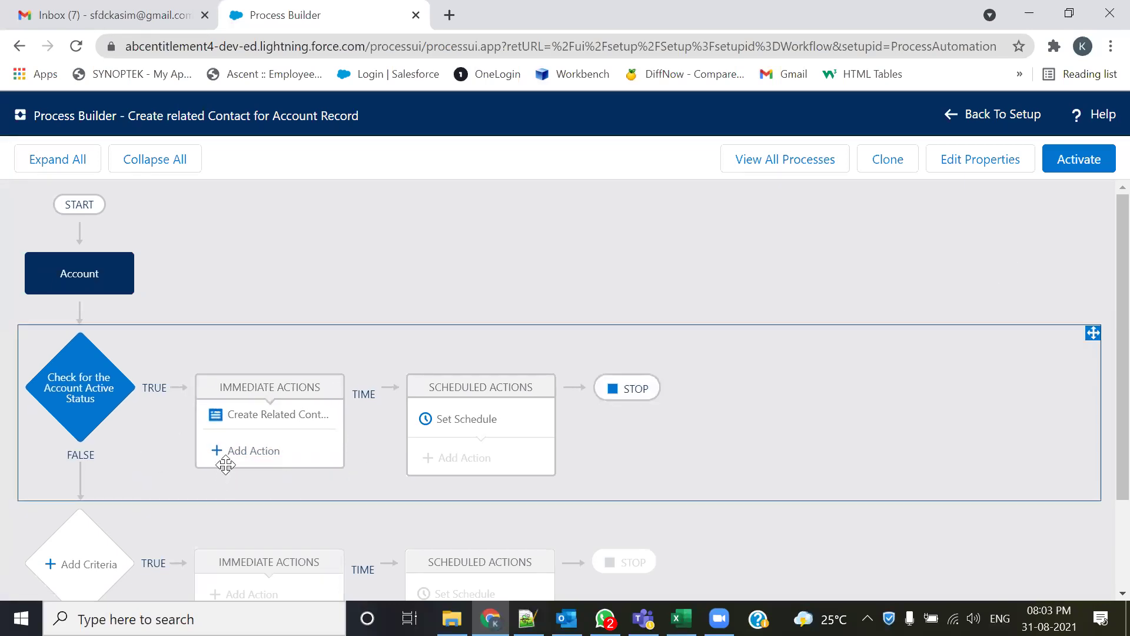
click(1095, 170)
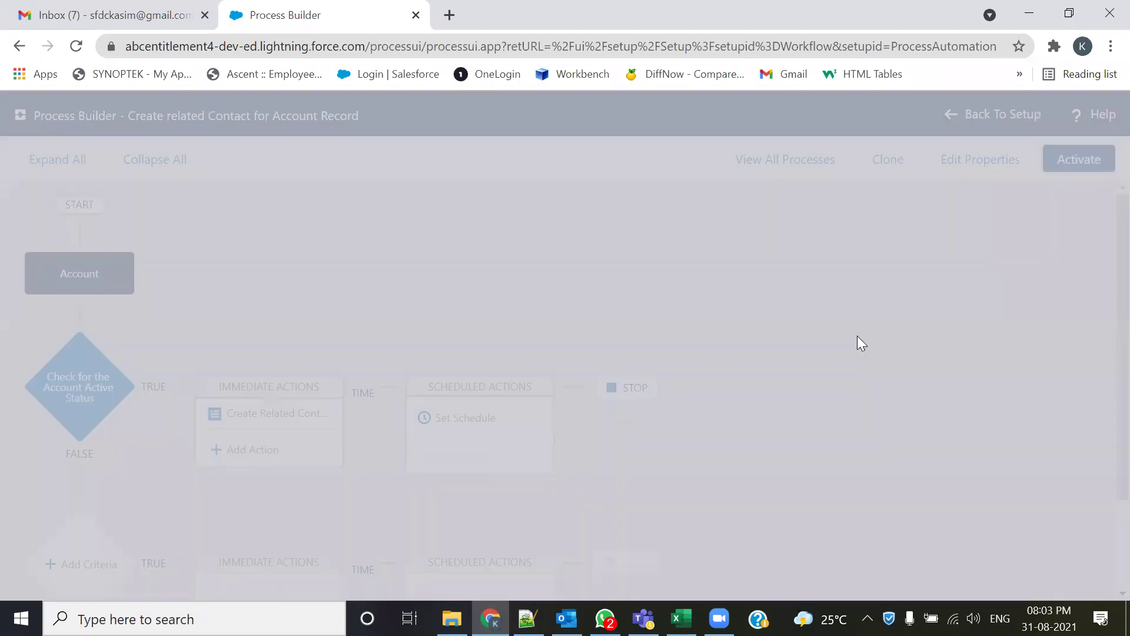
click(797, 447)
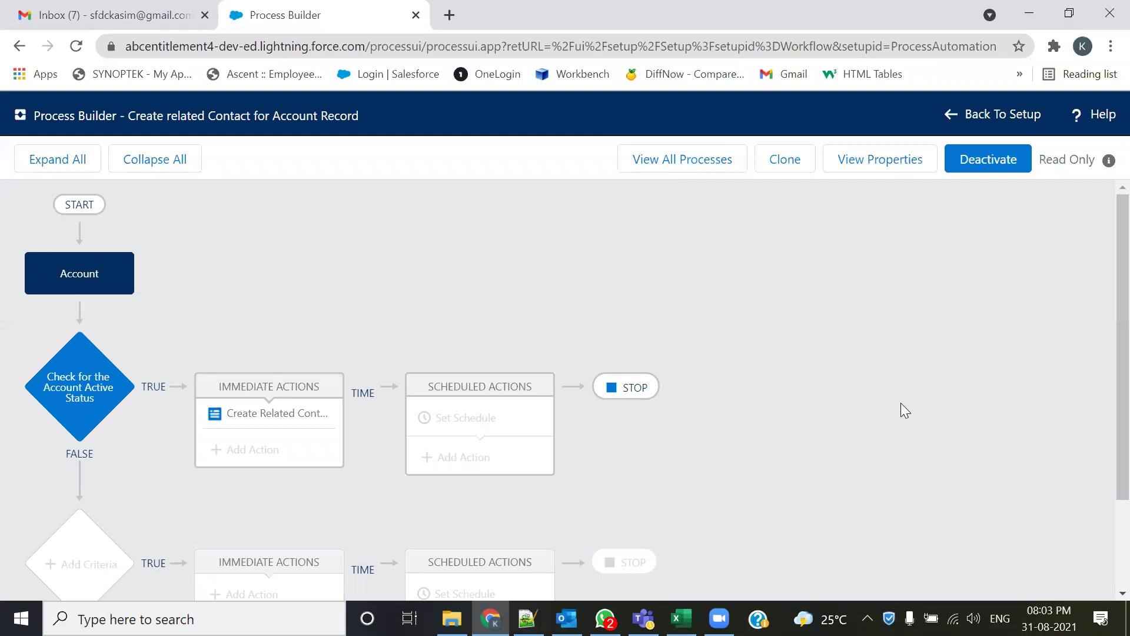
click(680, 171)
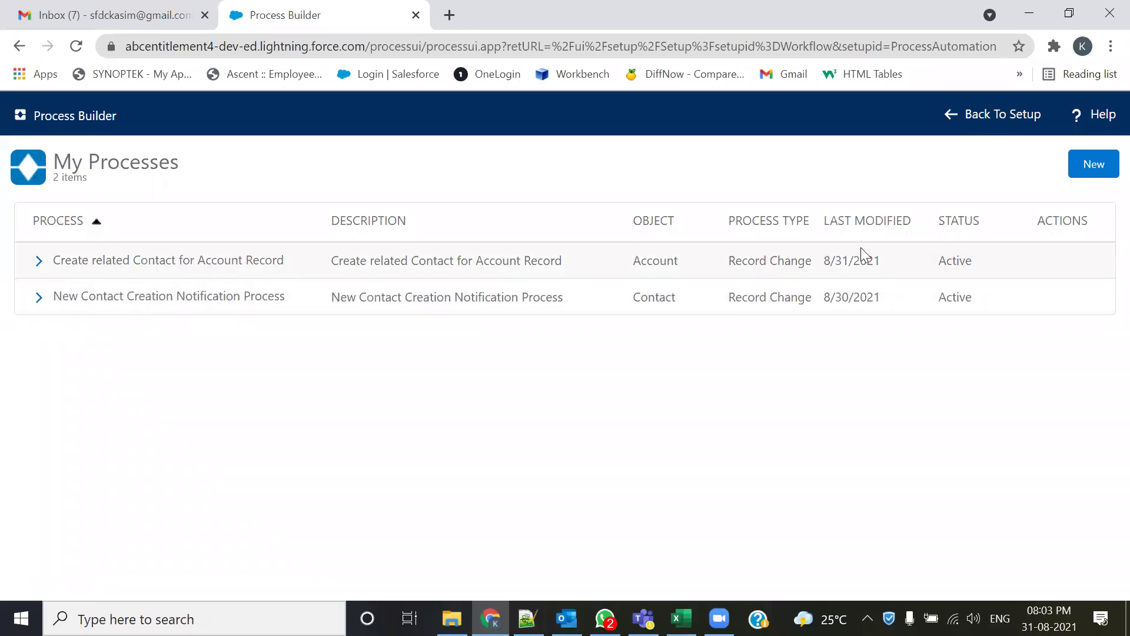
- Start a new account named 'Test Related Contact Process' from Setup
click(1022, 124)
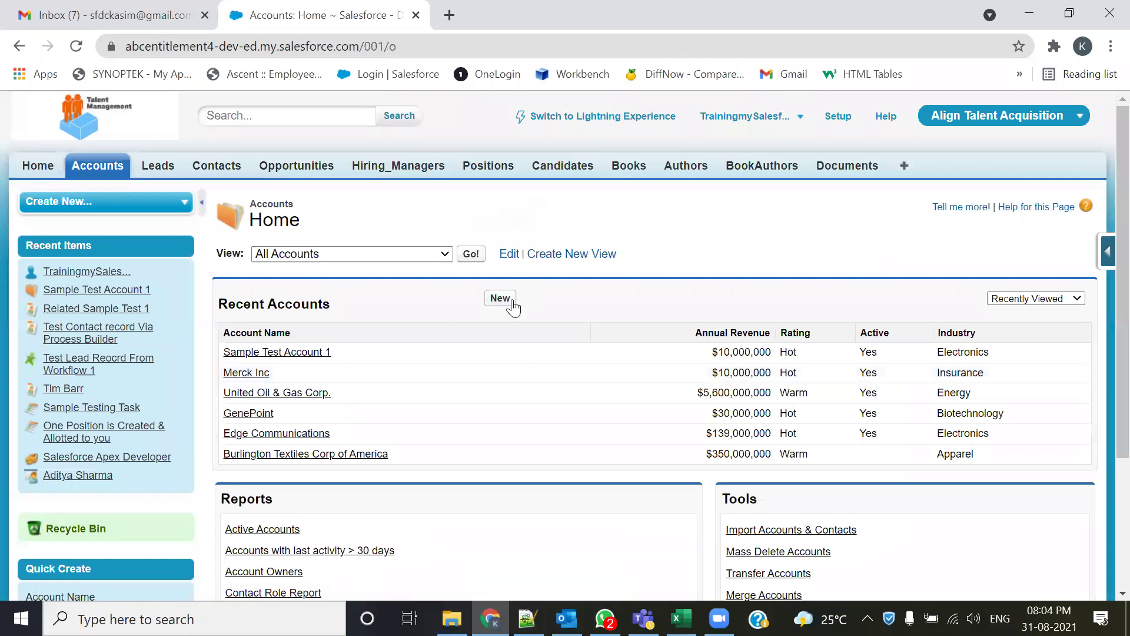
click(510, 301)
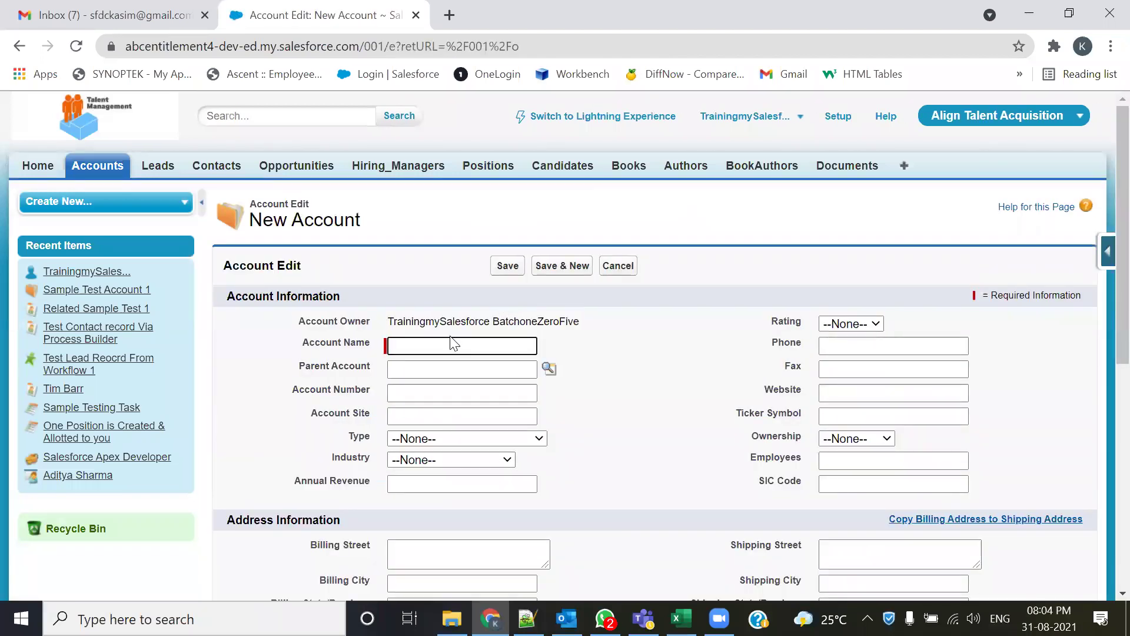
text(Test Related Contact Proce)
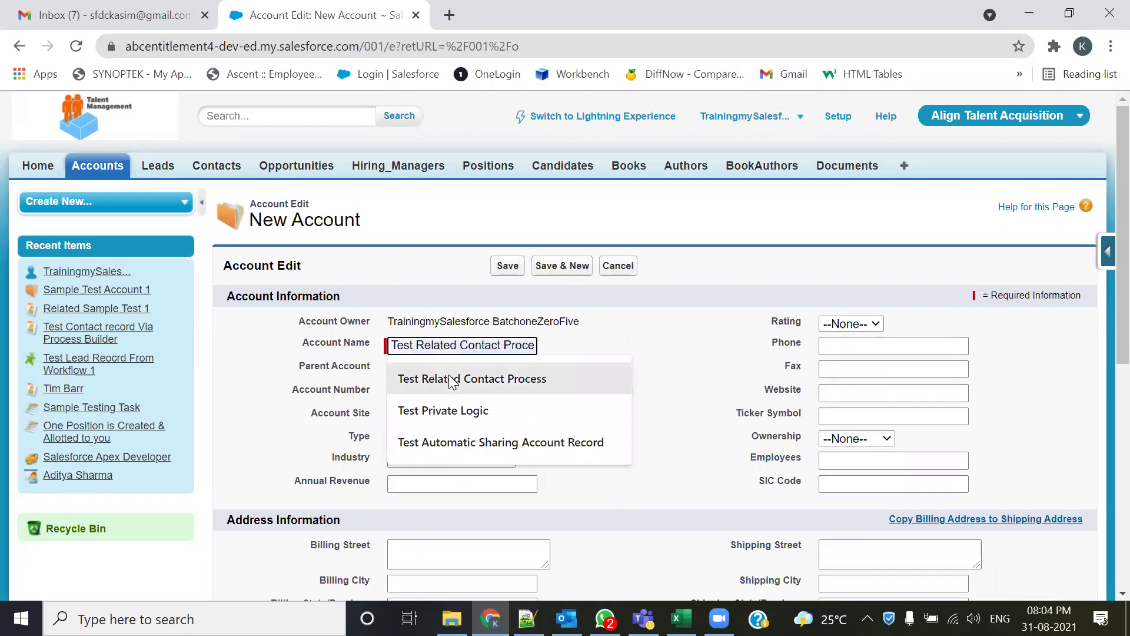
click(451, 378)
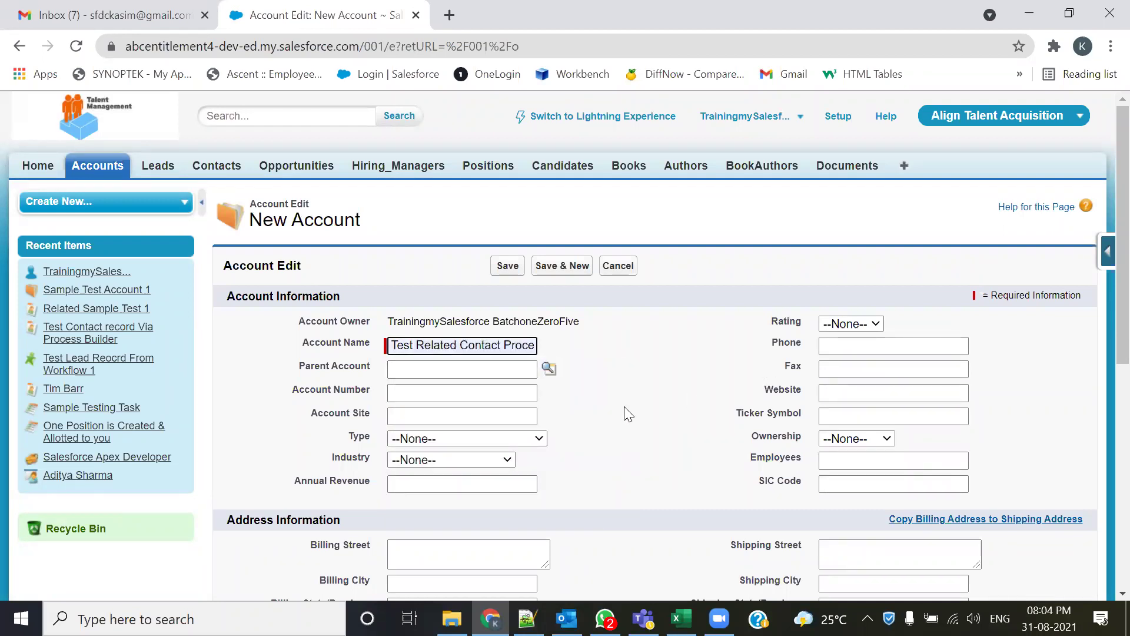
- Set the account Type to Prospect, Industry to Banking and Annual Revenue to 10000000
click(424, 440)
click(424, 470)
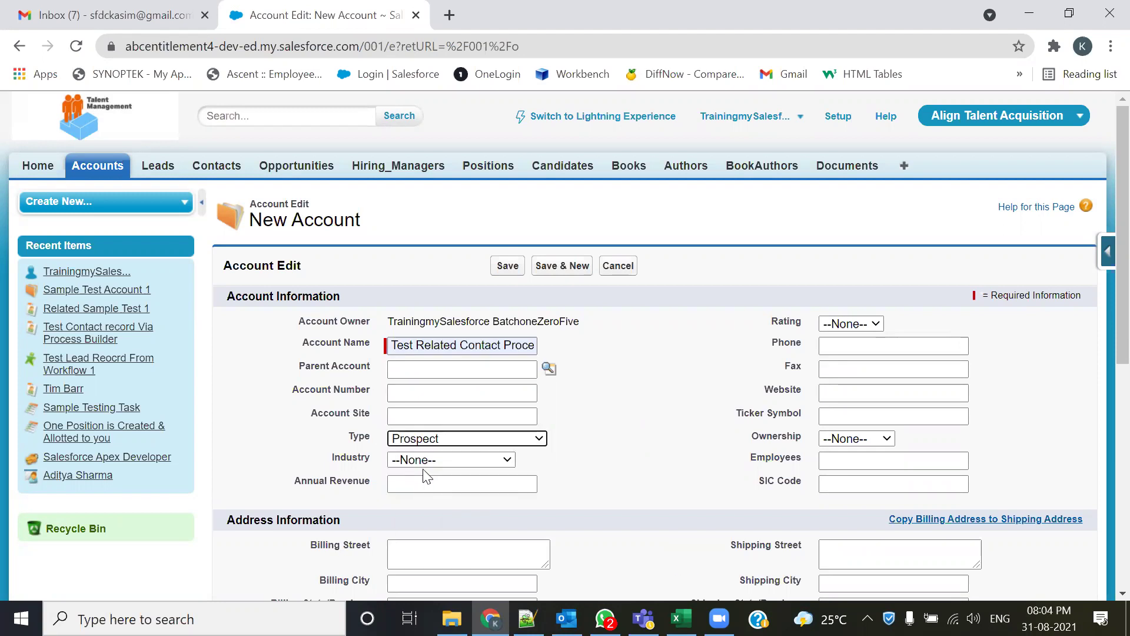
click(428, 459)
scroll(436, 398, down, 1)
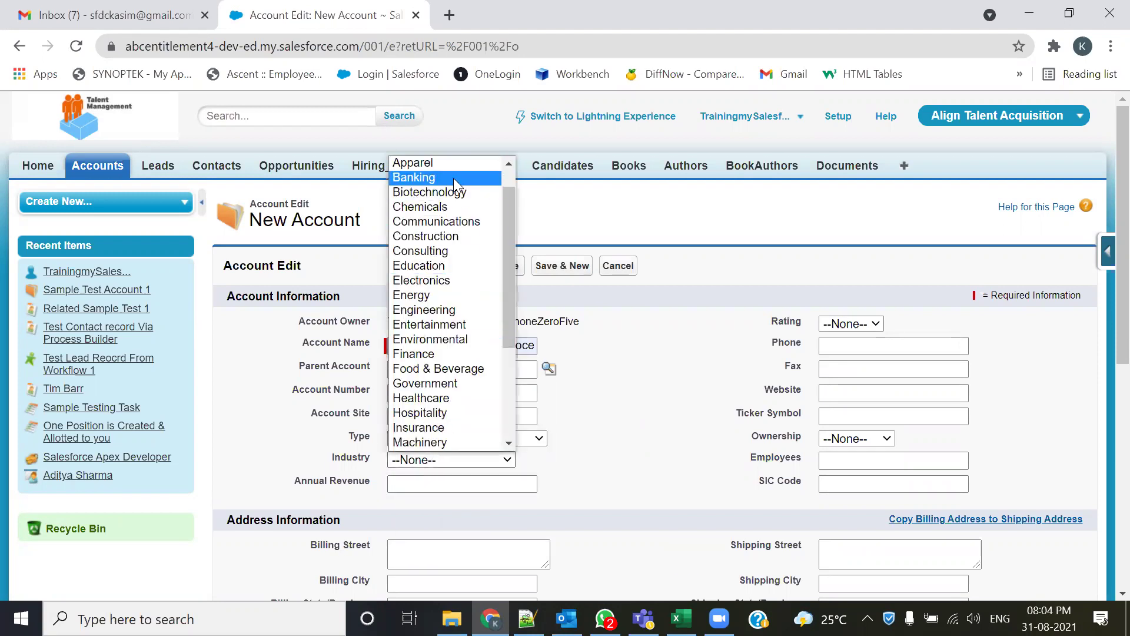
click(453, 178)
click(422, 478)
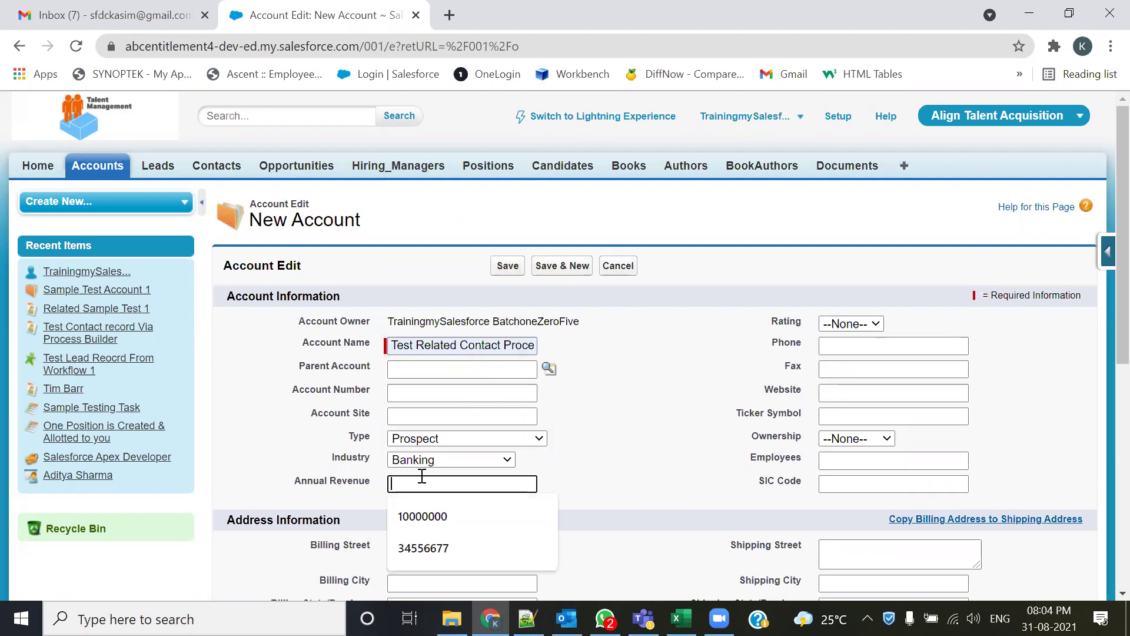
click(425, 518)
- Set the Rating to Hot and enter the account's phone and fax numbers
click(882, 335)
click(848, 349)
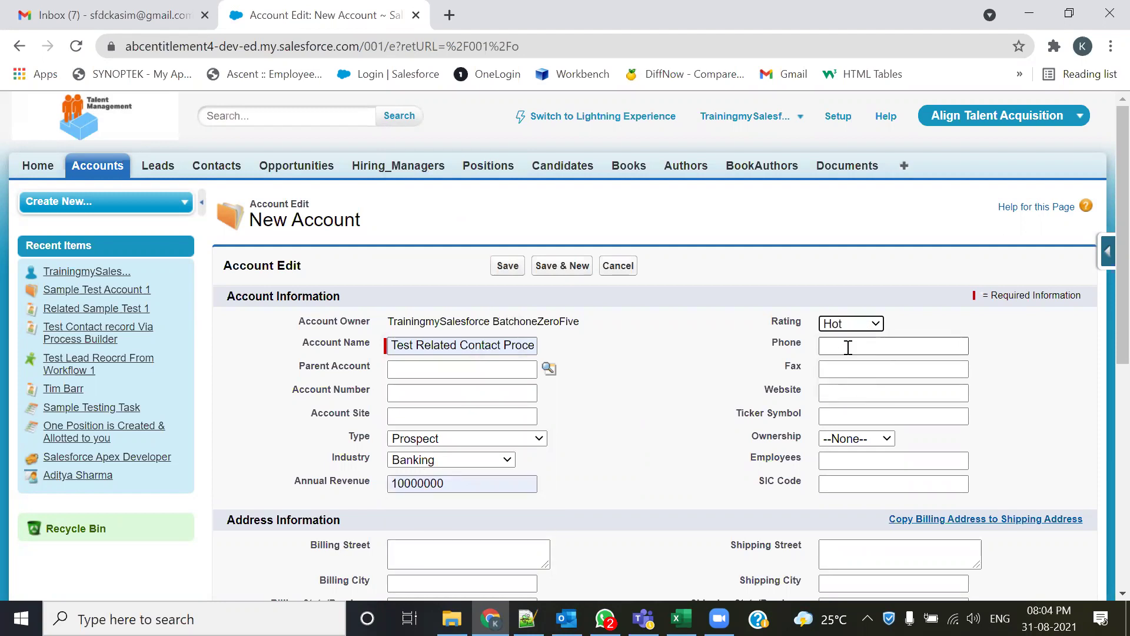
click(848, 348)
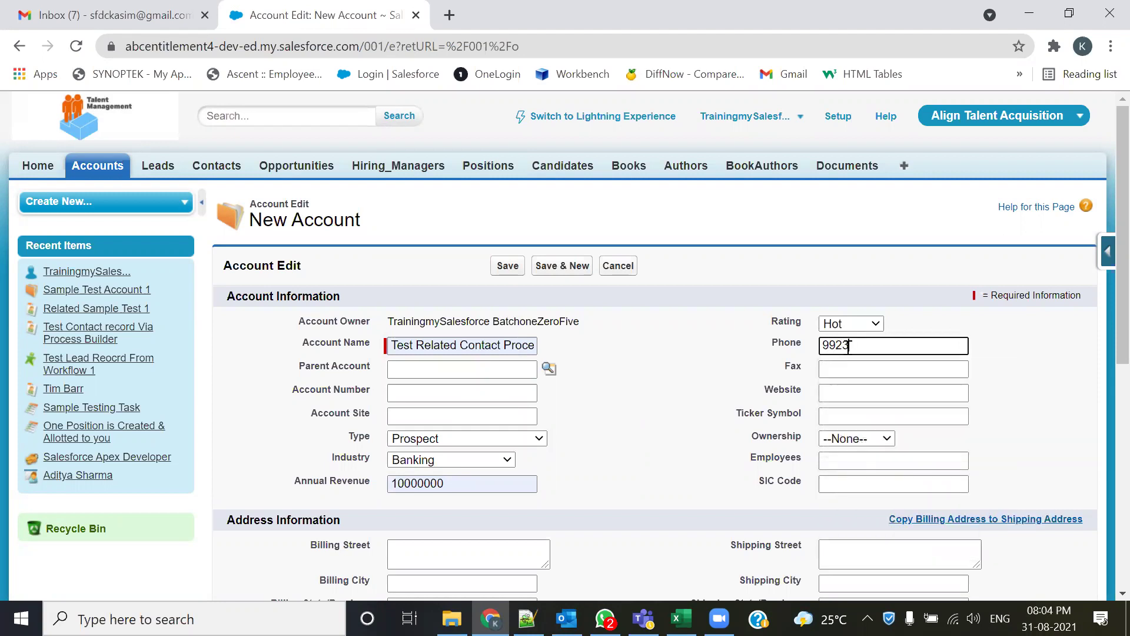
click(830, 370)
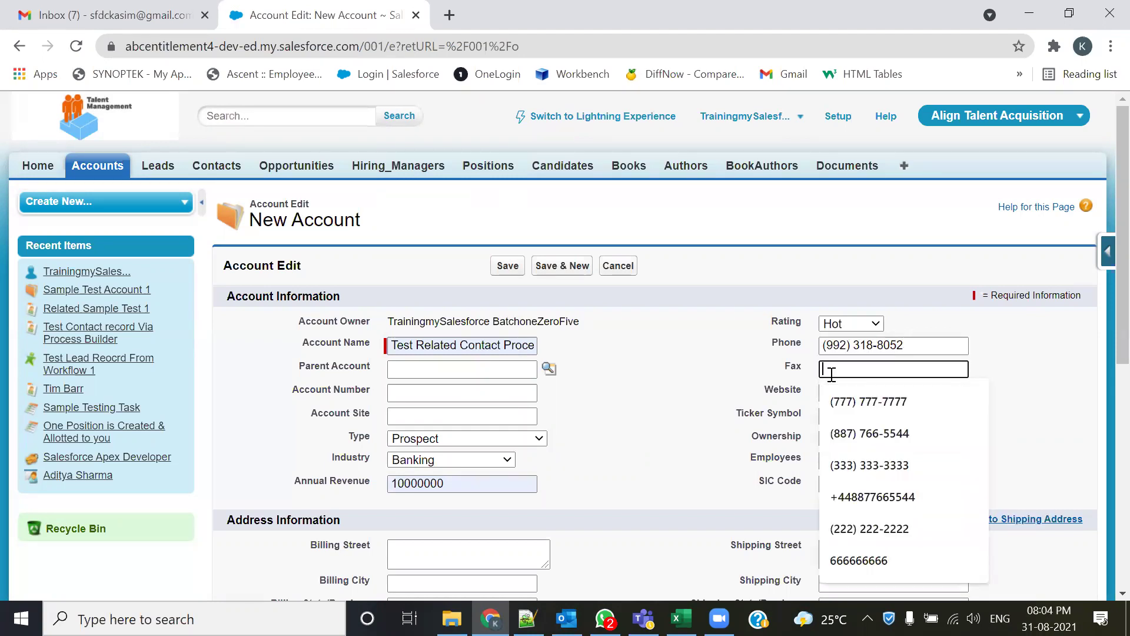
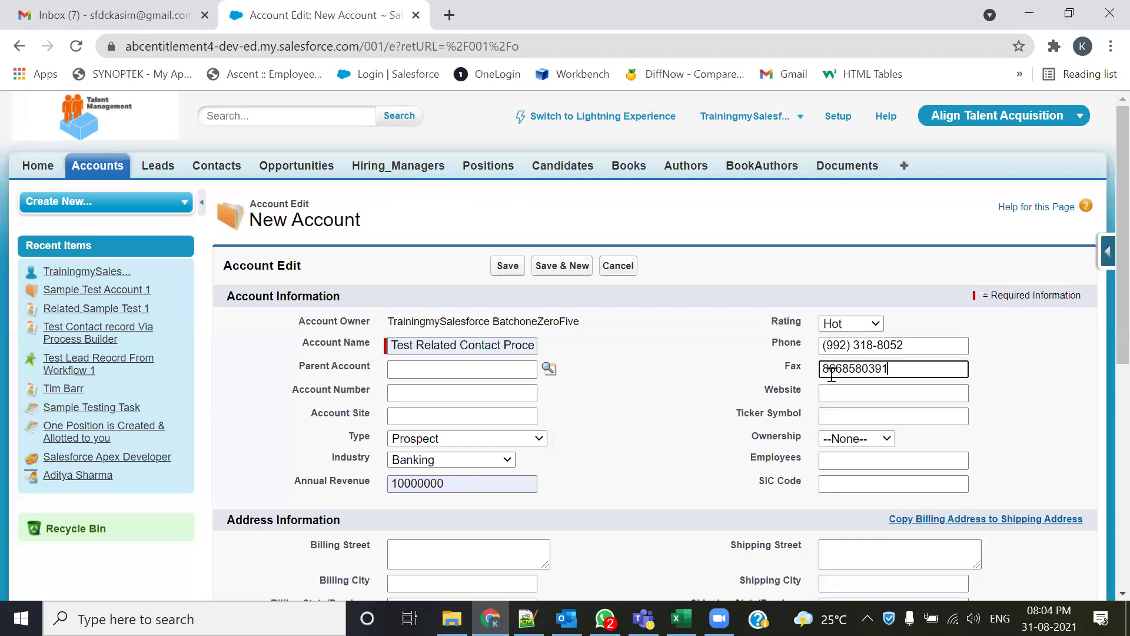
- Set Ownership to Public, Billing City to Nagpur and Billing Country to India
click(857, 439)
click(838, 466)
scroll(971, 450, down, 2)
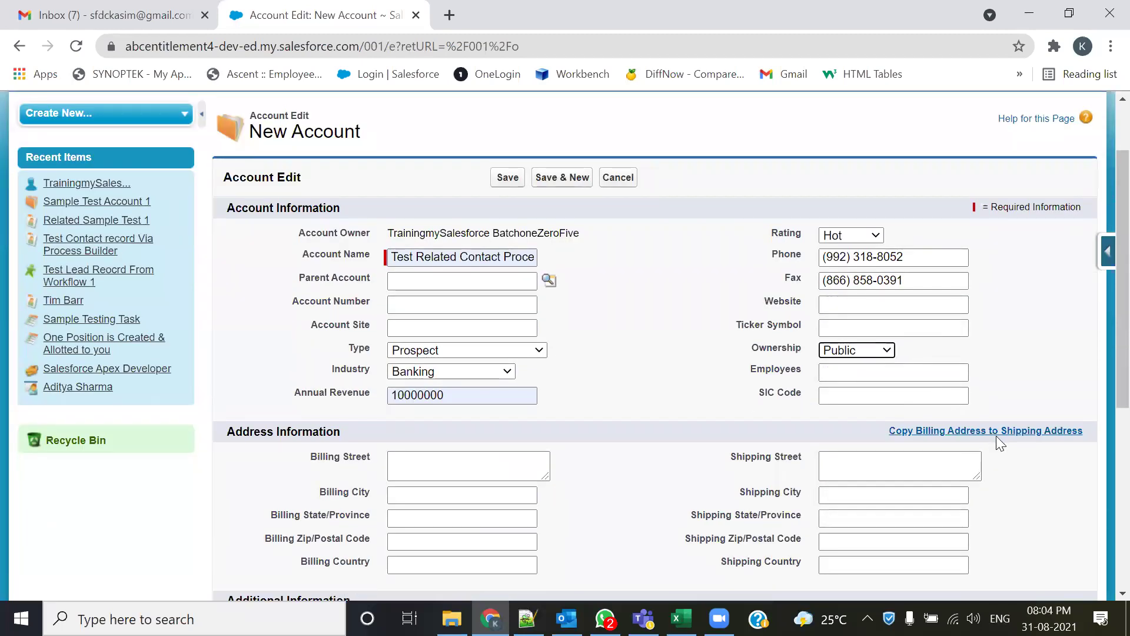
scroll(588, 521, down, 2)
click(457, 405)
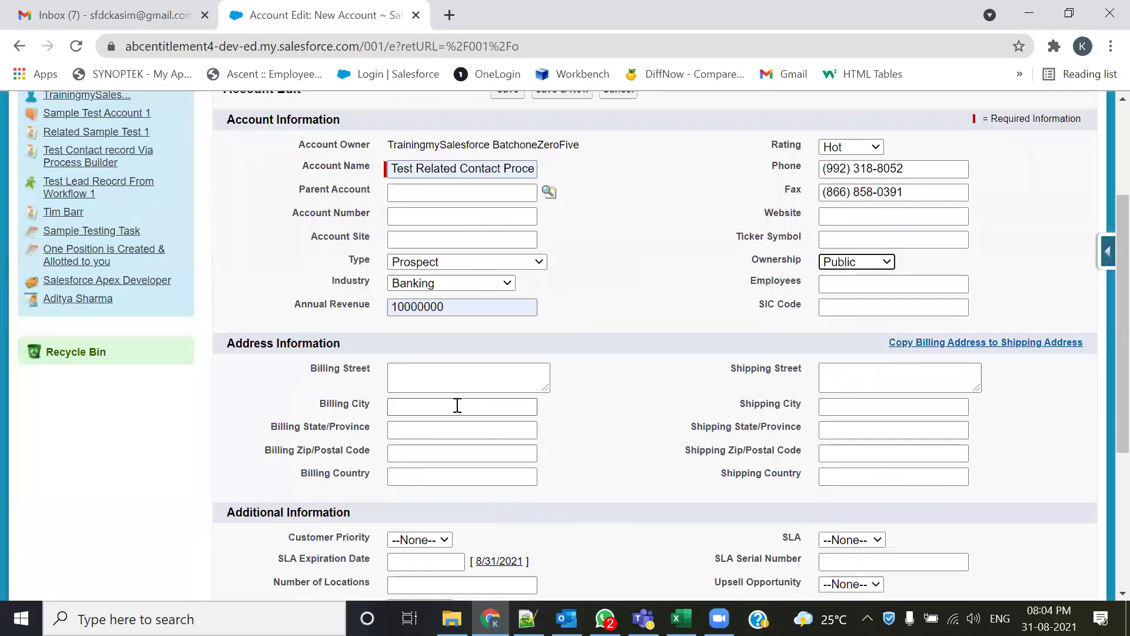
text(Nagpur)
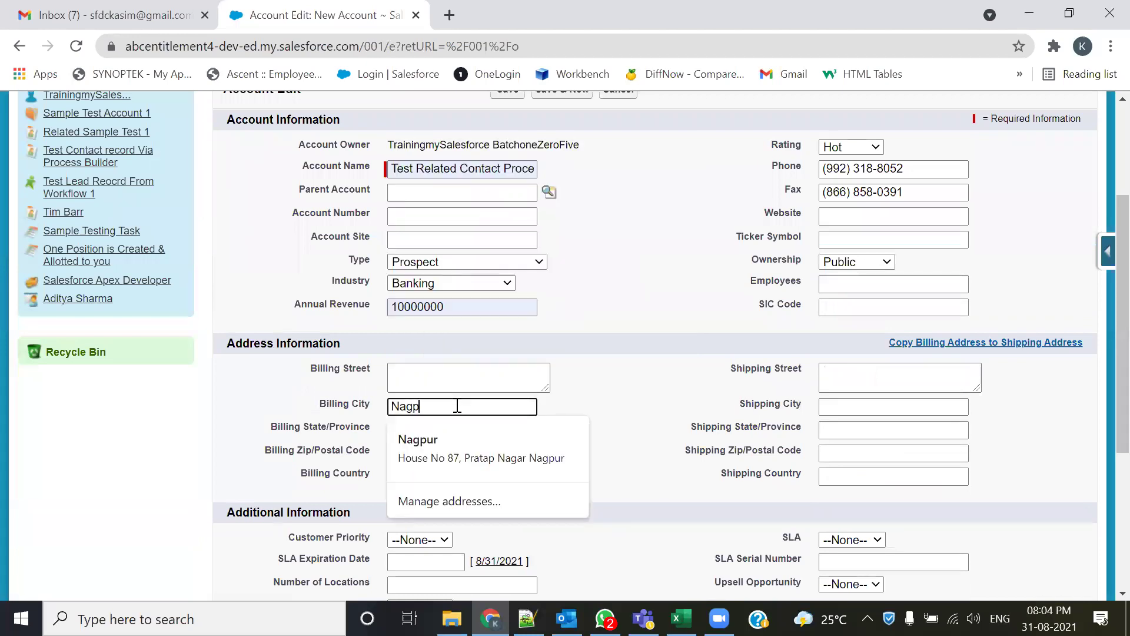
click(649, 387)
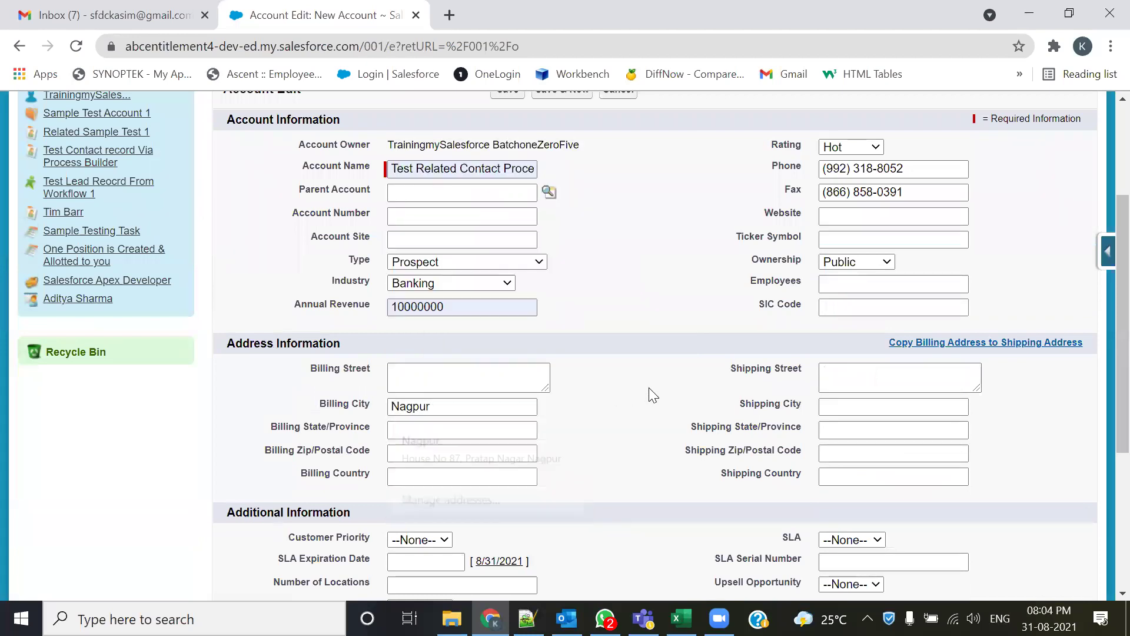
click(447, 475)
text(In)
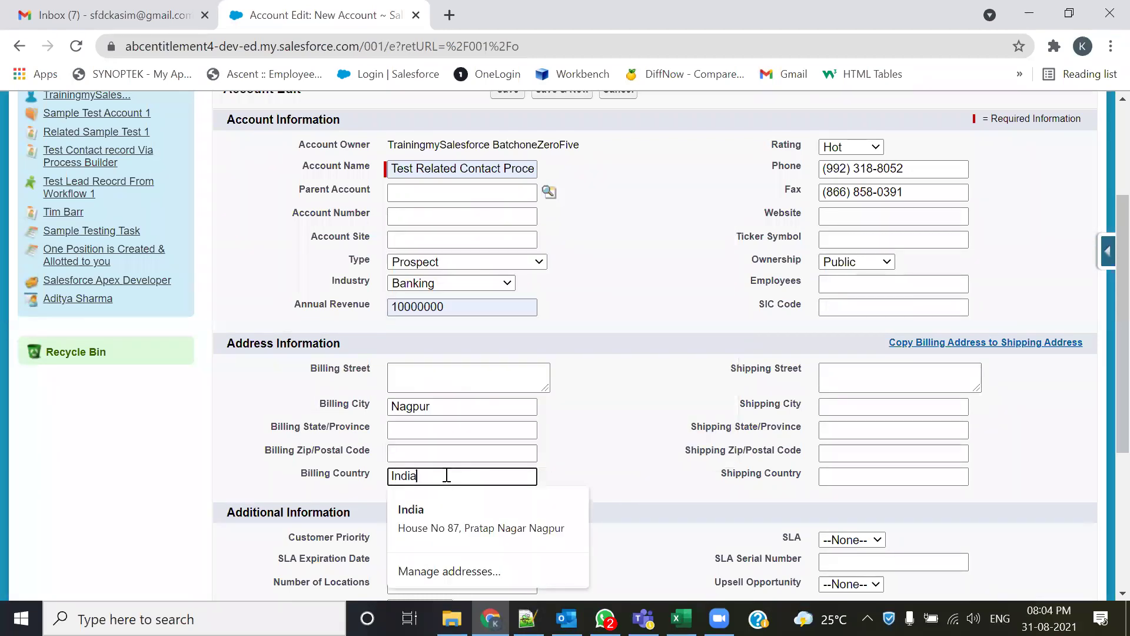
text(dia)
key(alt+Tab)
drag(537, 384, 458, 398)
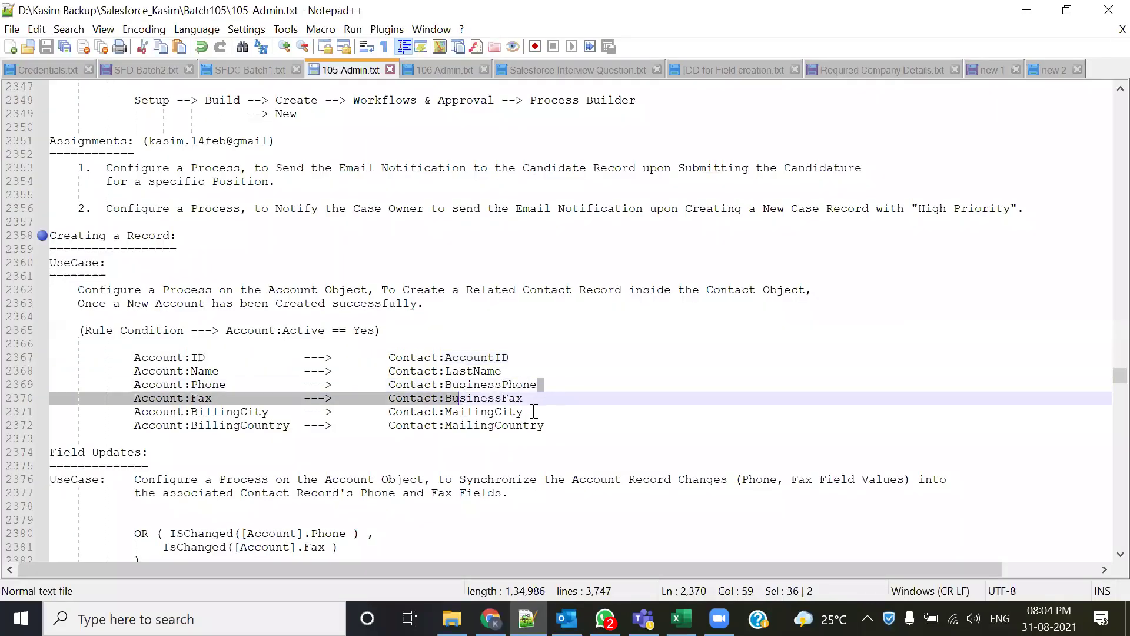
drag(534, 411, 495, 411)
drag(559, 426, 501, 425)
drag(275, 411, 198, 411)
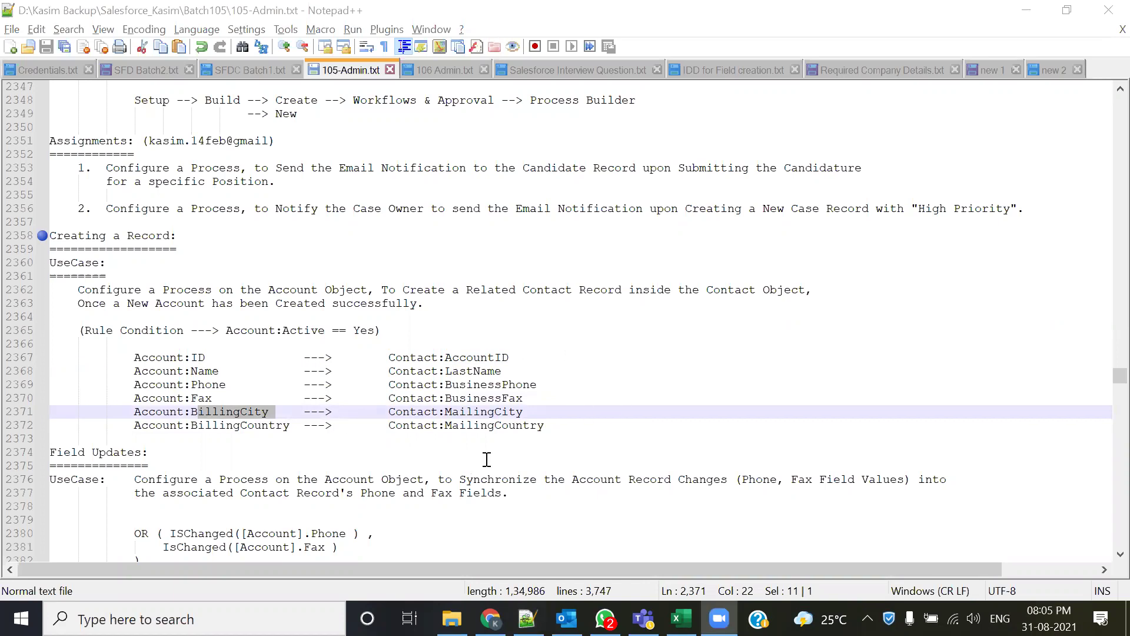
key(alt+Tab)
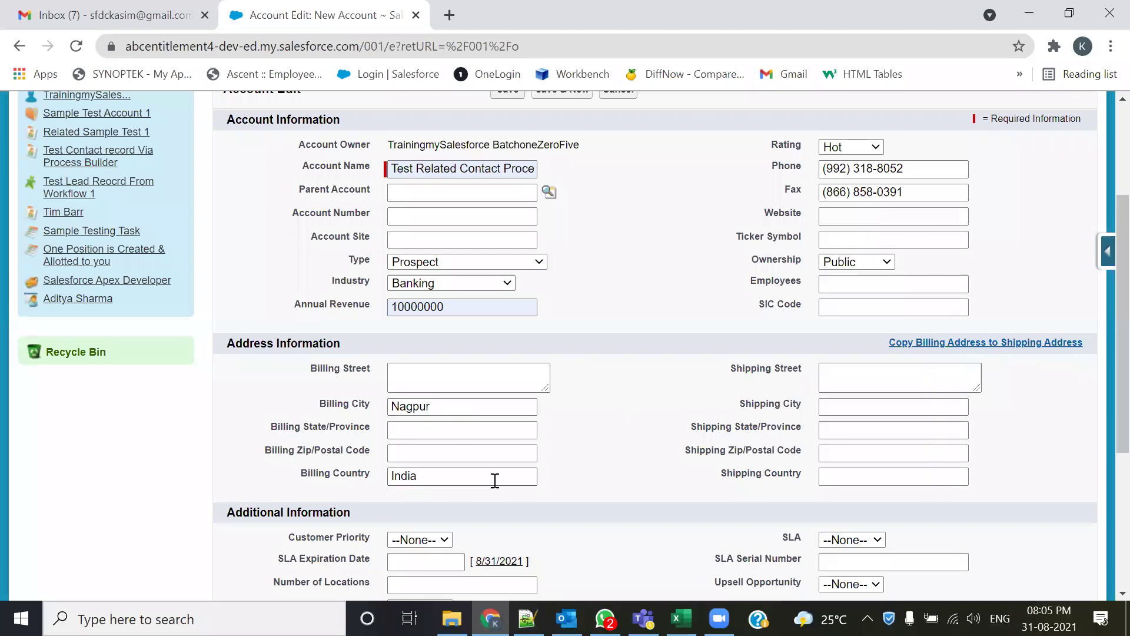
- Set Customer Priority to High and begin choosing the Active status
scroll(621, 459, down, 2)
click(421, 451)
click(426, 478)
scroll(575, 500, down, 3)
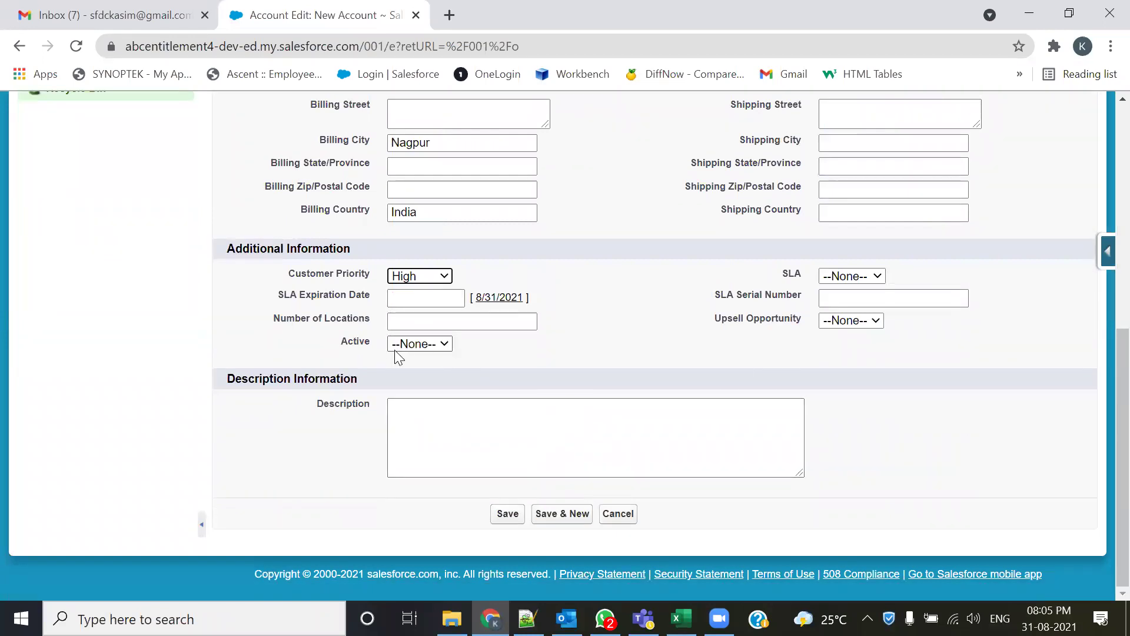
click(444, 344)
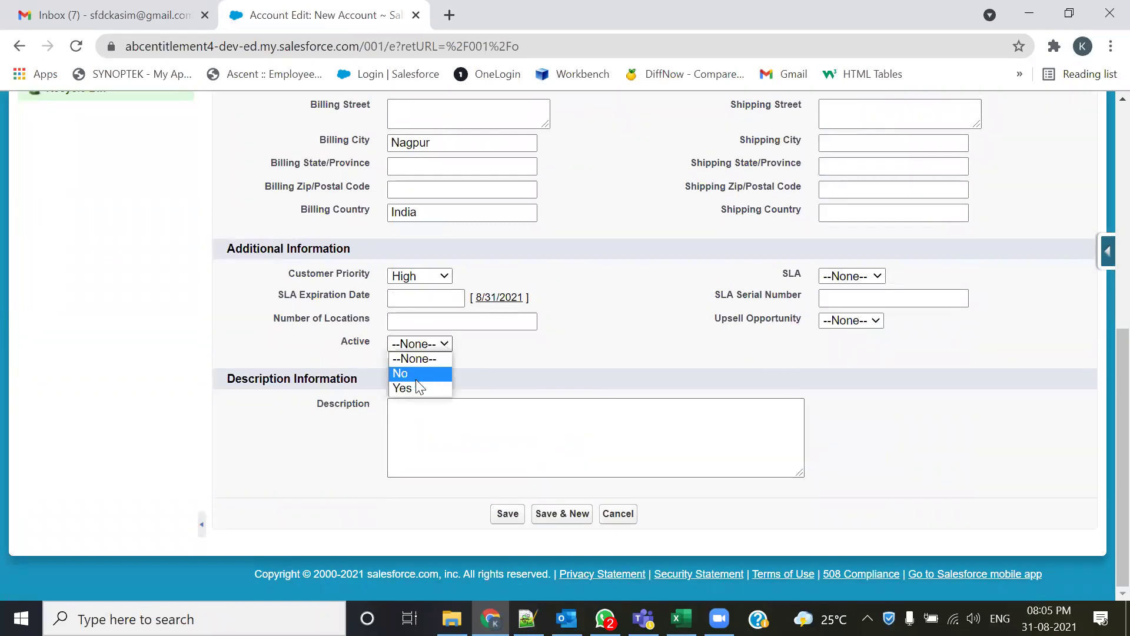
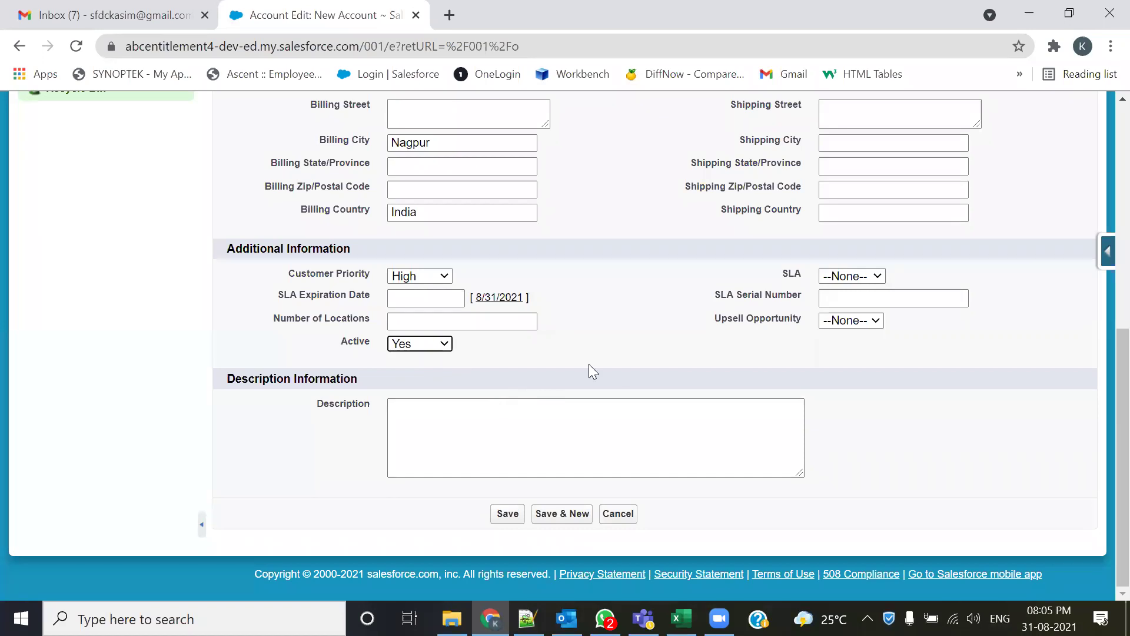
- Save the Test Related Contact Process account and open its Account page layout in the layout editor
scroll(589, 364, up, 6)
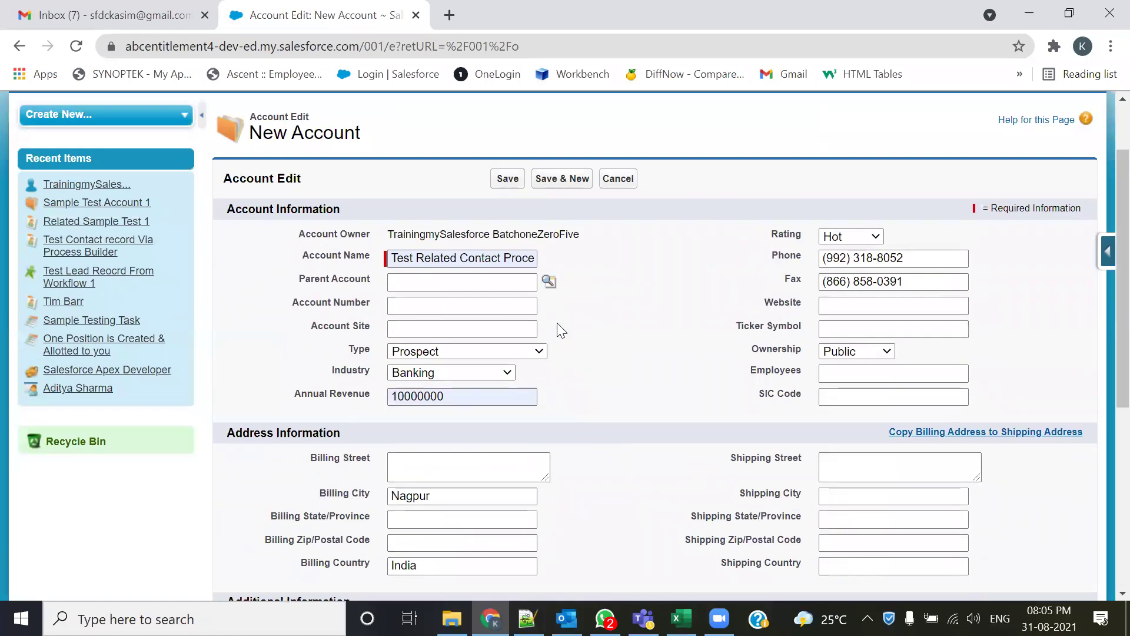
click(505, 178)
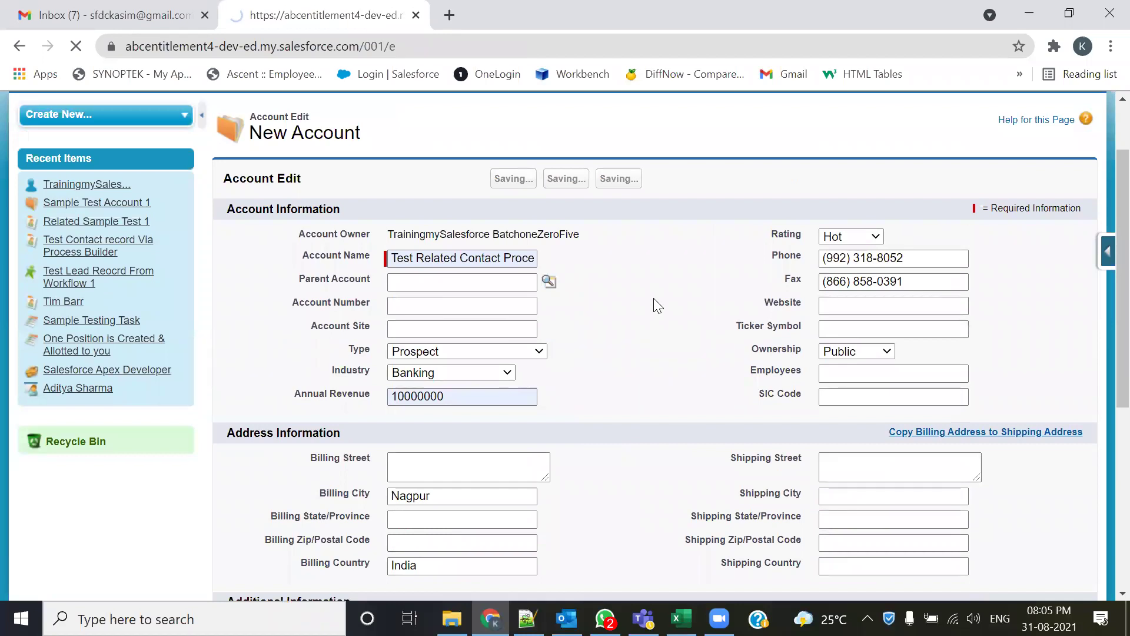
scroll(584, 401, down, 3)
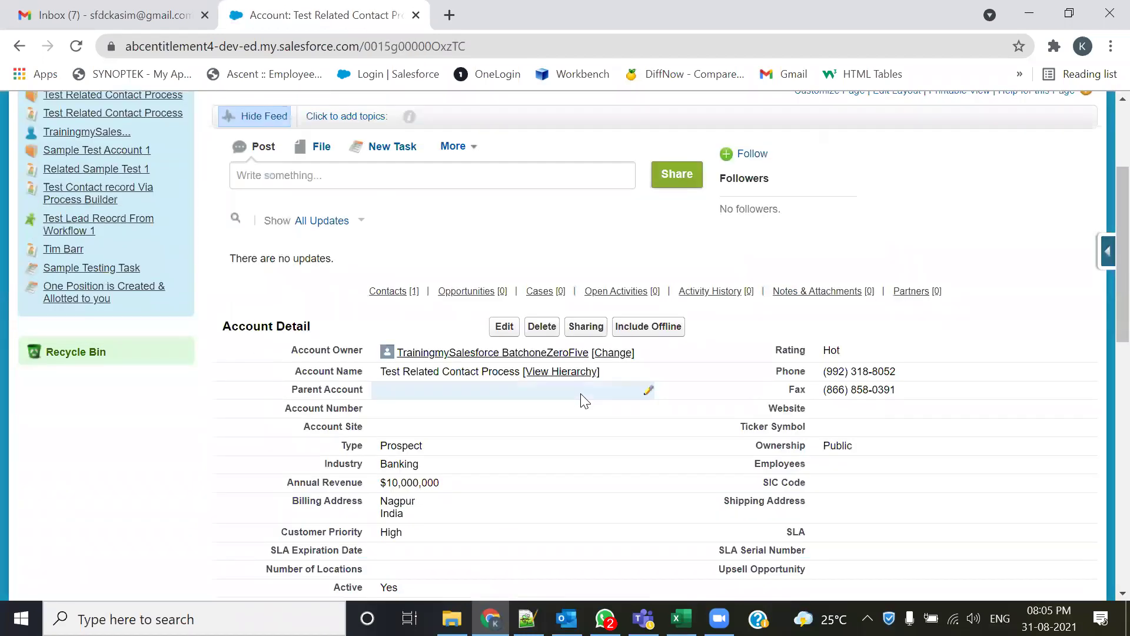
scroll(584, 400, down, 1)
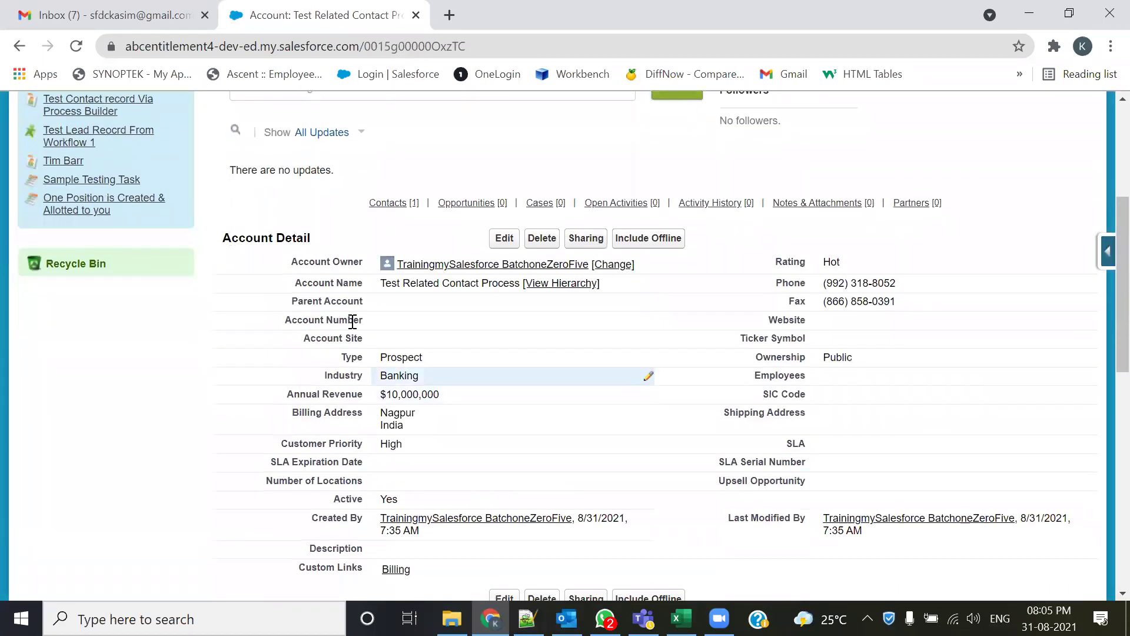
scroll(647, 501, down, 3)
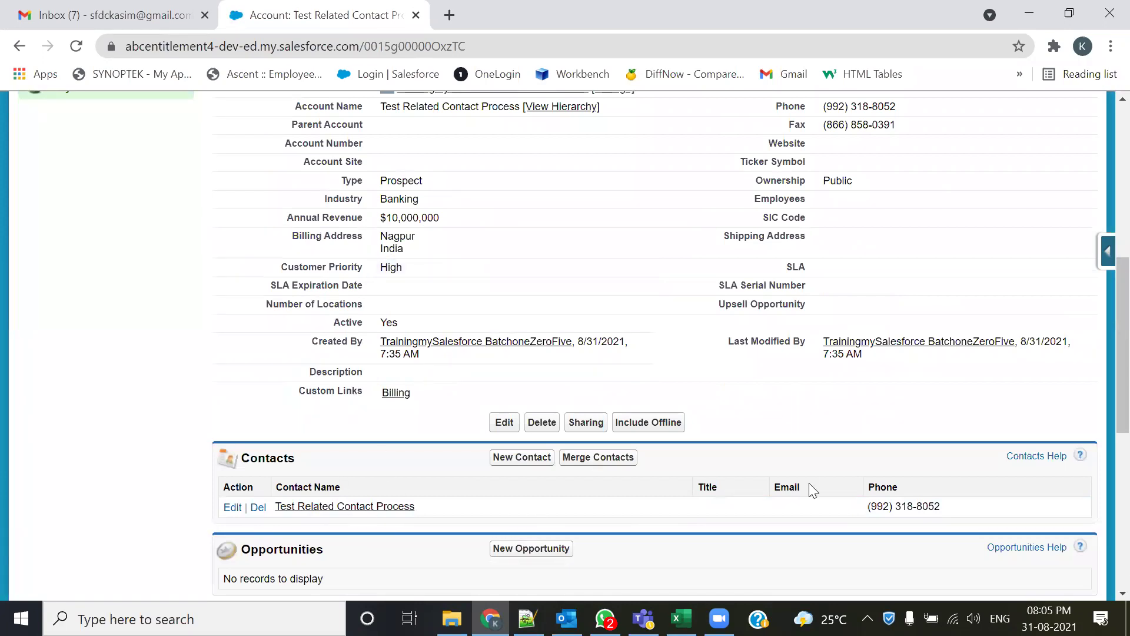
click(1106, 257)
click(960, 410)
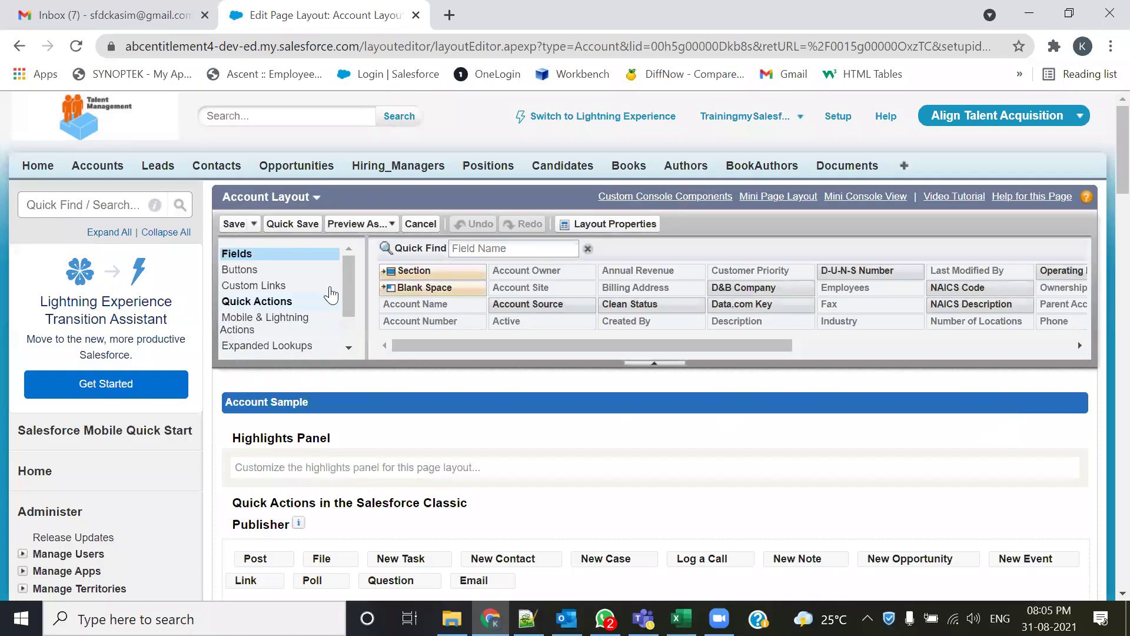
- Remove the Title and Email columns from the Contacts related list
scroll(302, 295, down, 2)
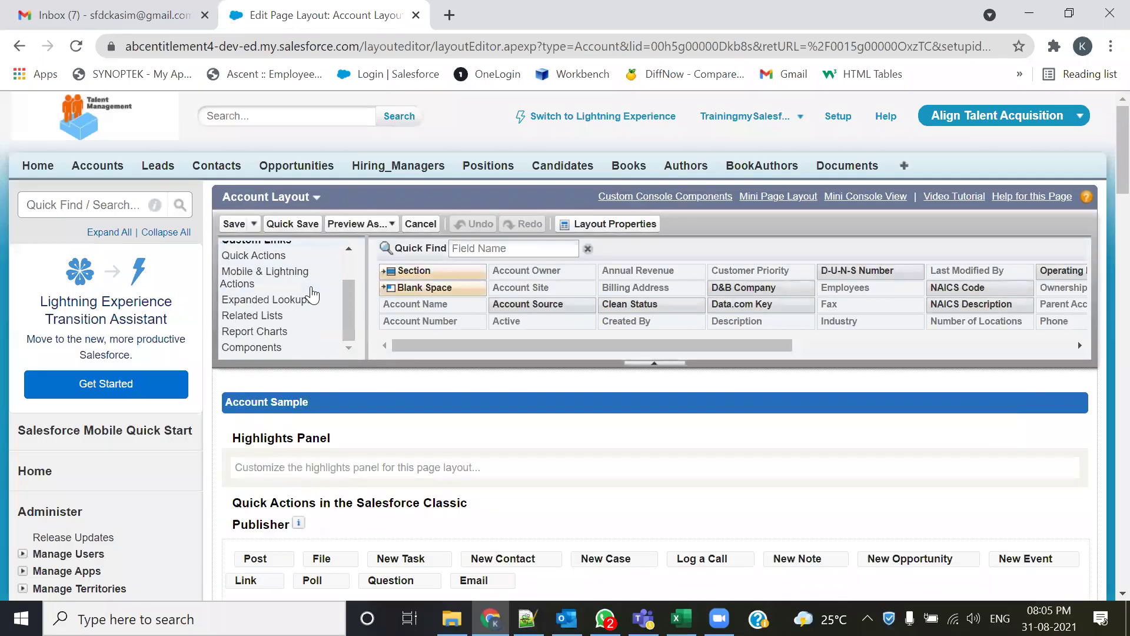
click(303, 316)
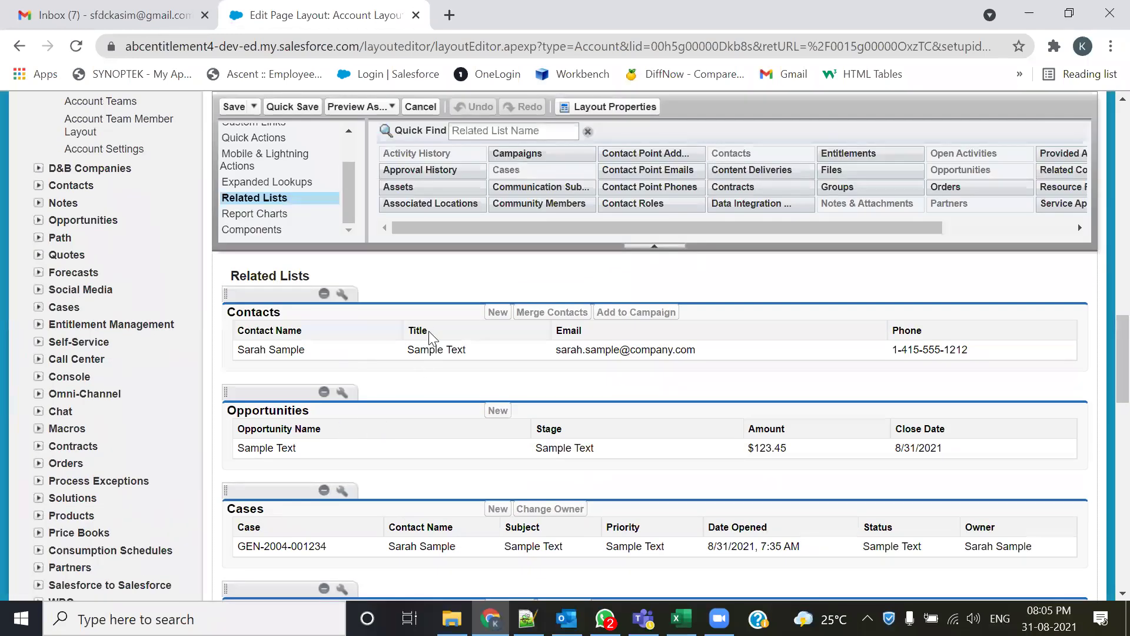
click(343, 297)
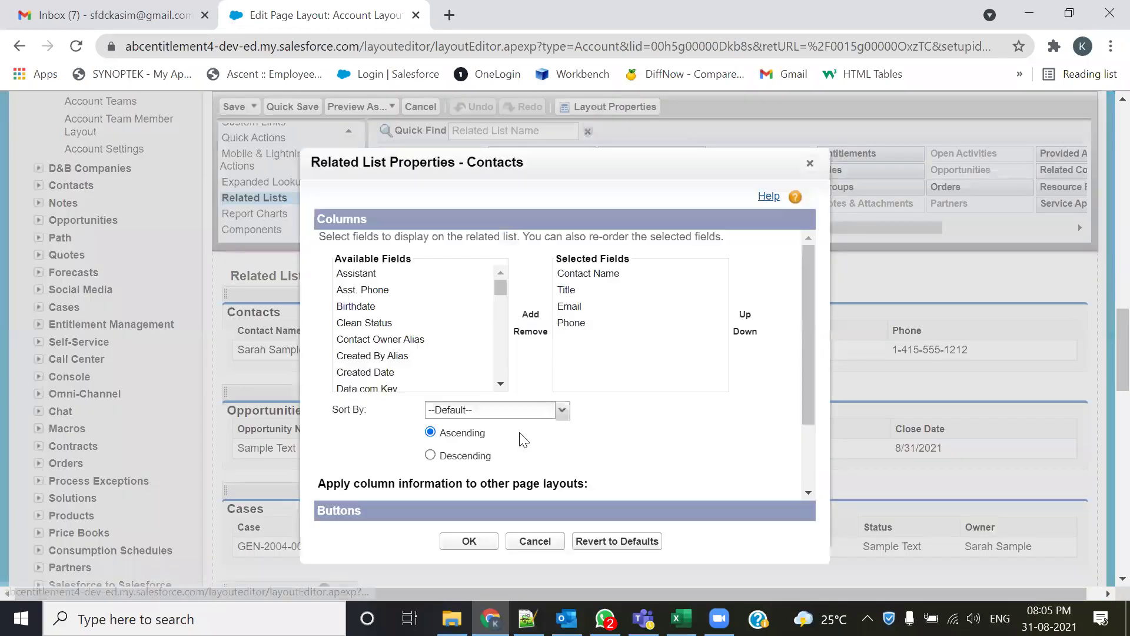
click(556, 291)
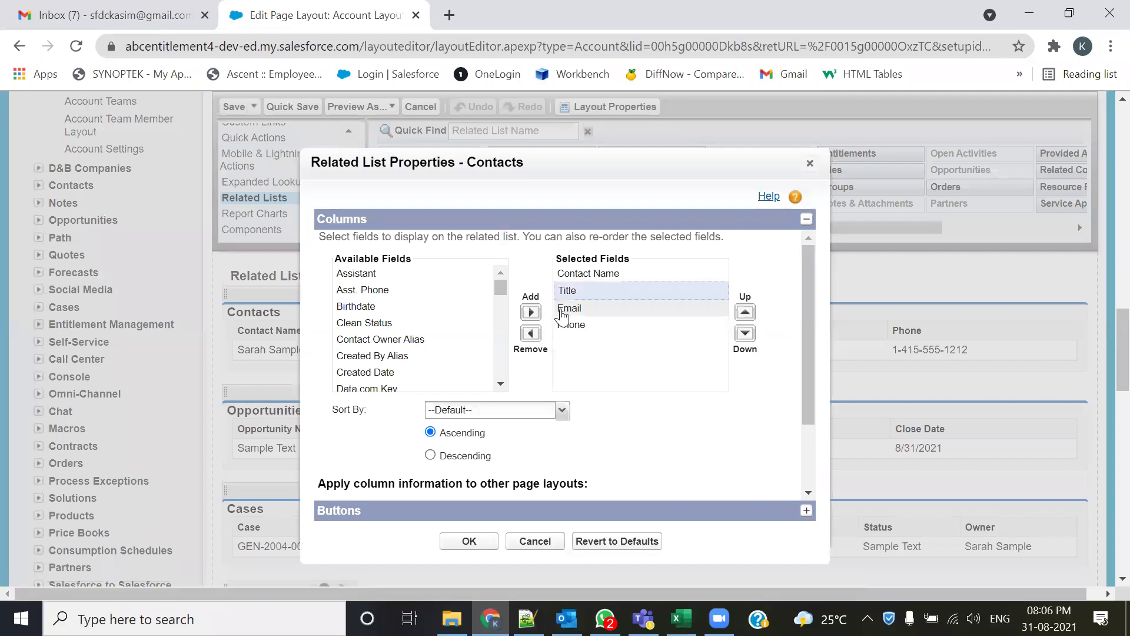
ctrl+click(562, 308)
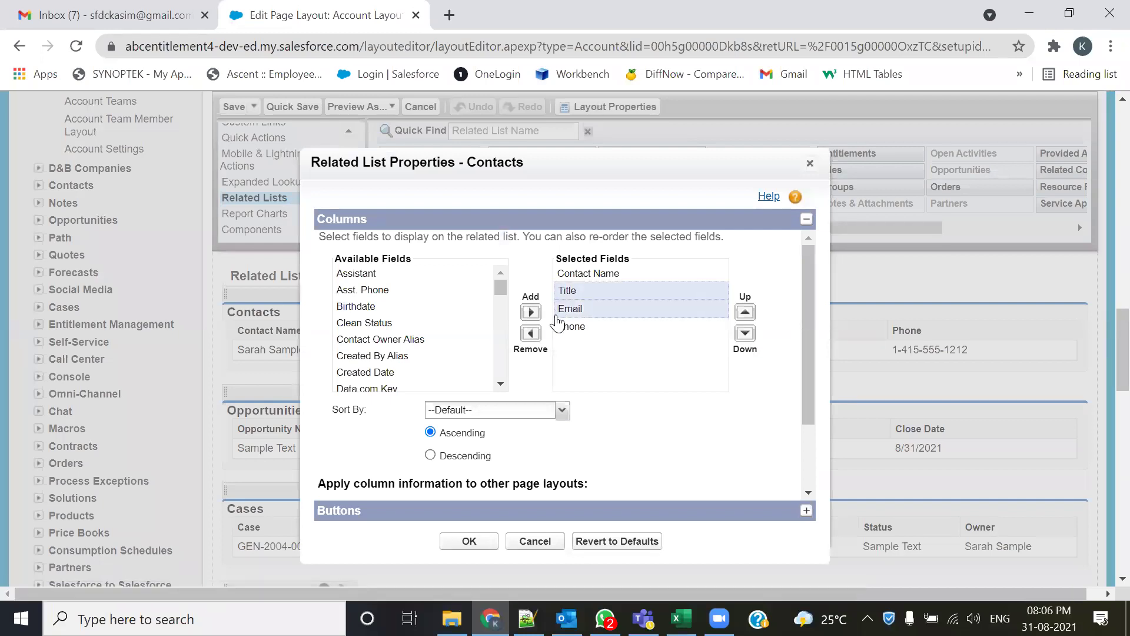
click(530, 334)
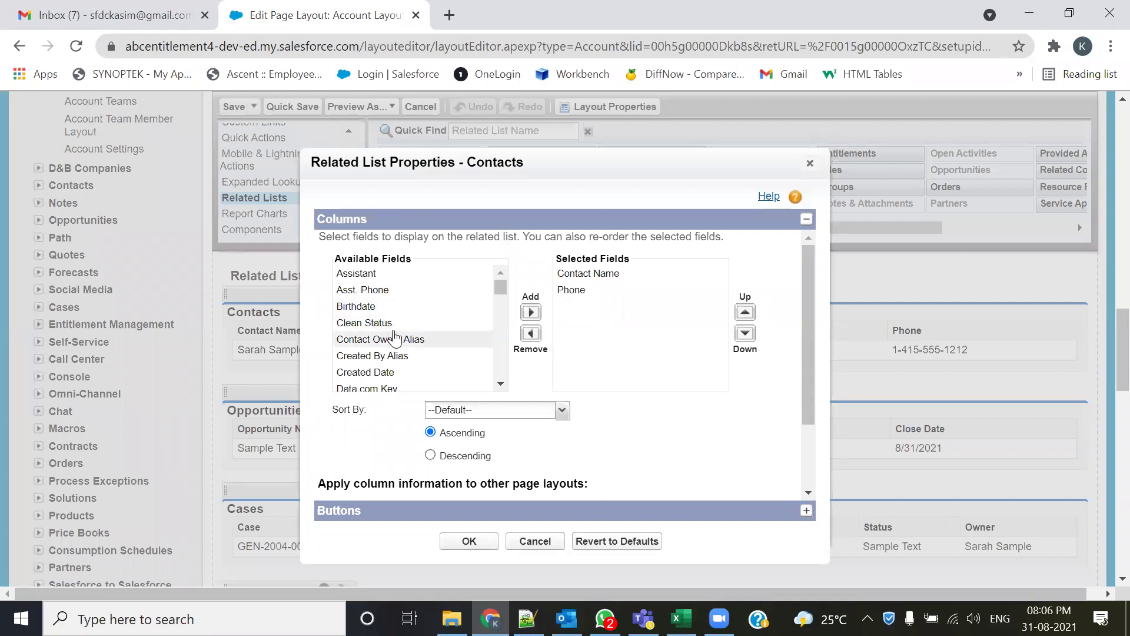
- Add Fax, Mailing City and Mailing Country as Contacts list columns
scroll(391, 335, down, 2)
scroll(382, 351, down, 2)
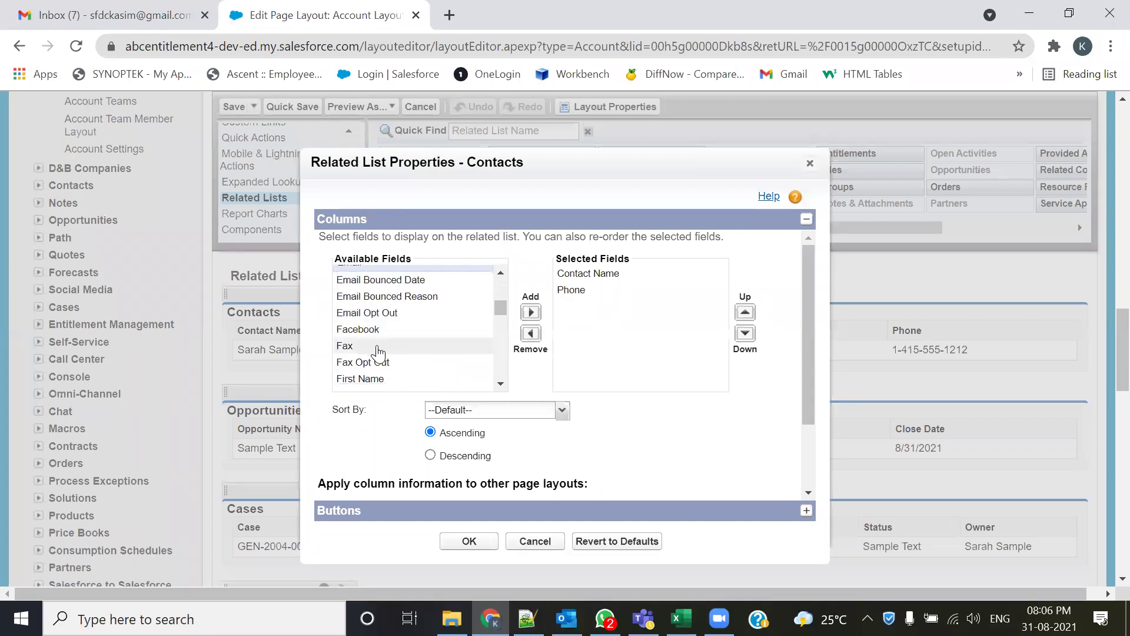
click(350, 346)
click(531, 312)
scroll(411, 361, down, 2)
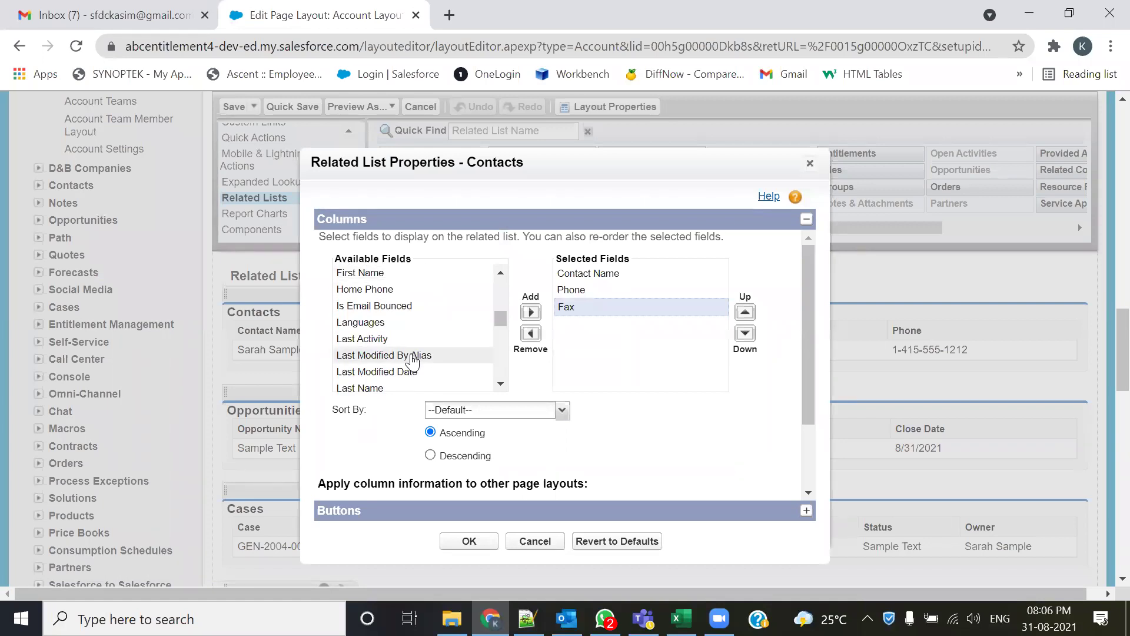
scroll(412, 361, down, 4)
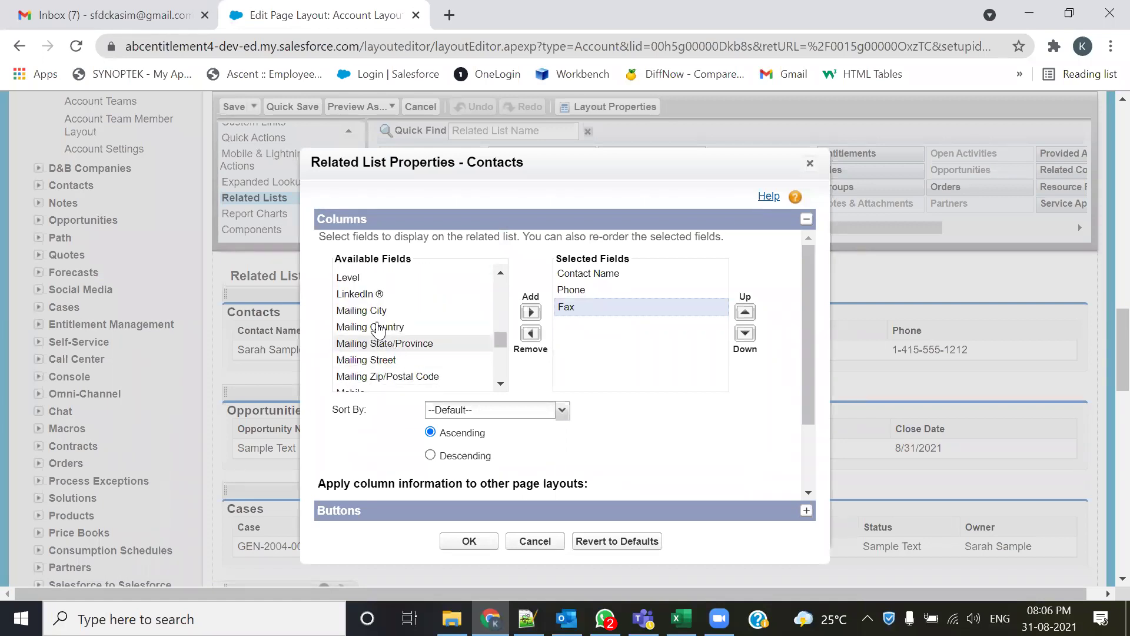
click(374, 311)
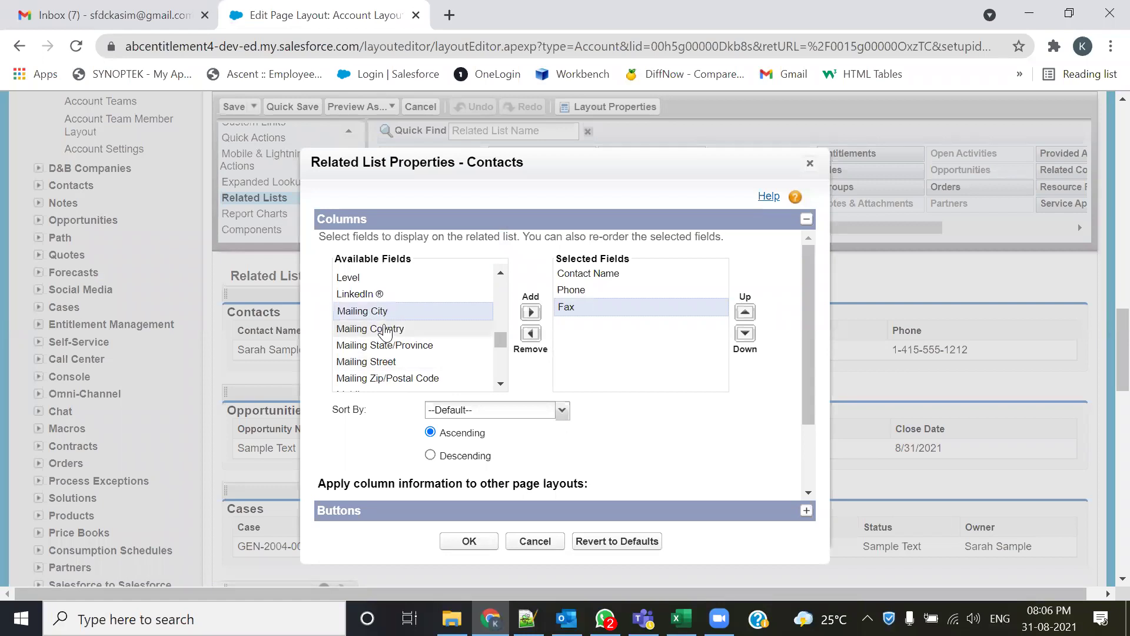
ctrl+click(385, 329)
click(531, 313)
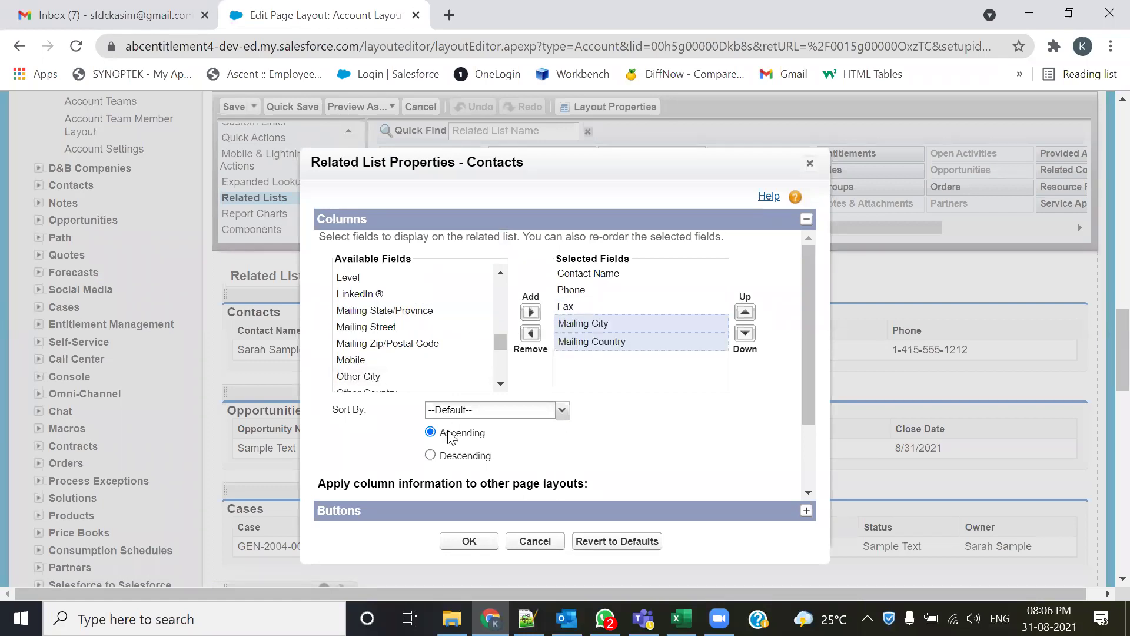
- Move Mailing City and Mailing Country above Phone and Fax, apply, and save the Account layout
click(745, 312)
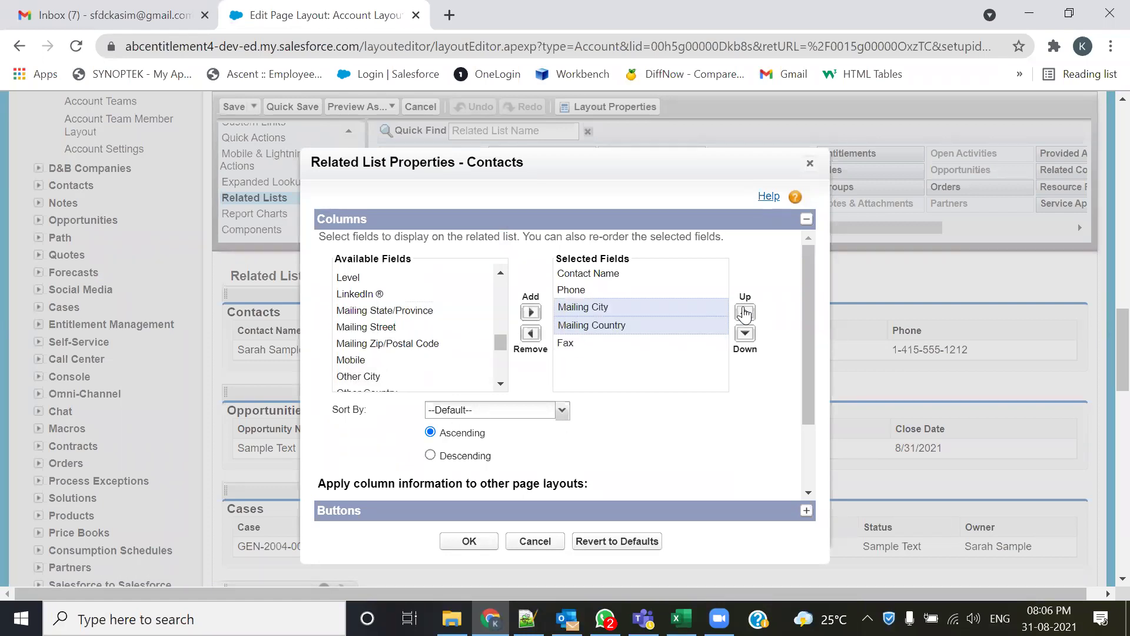
click(745, 312)
click(457, 542)
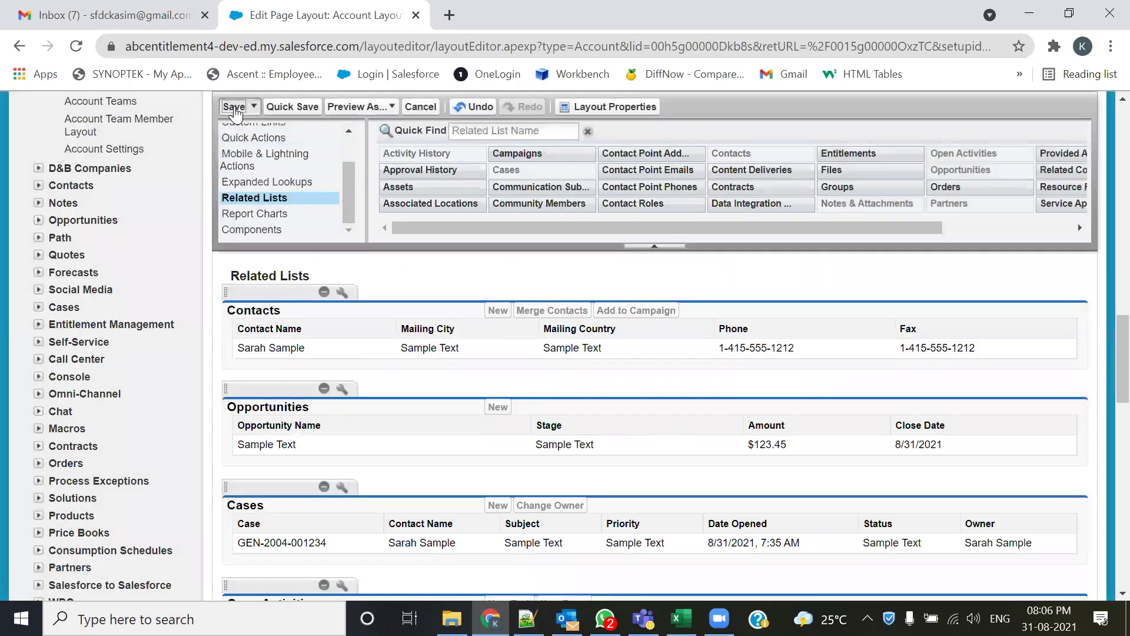
click(233, 107)
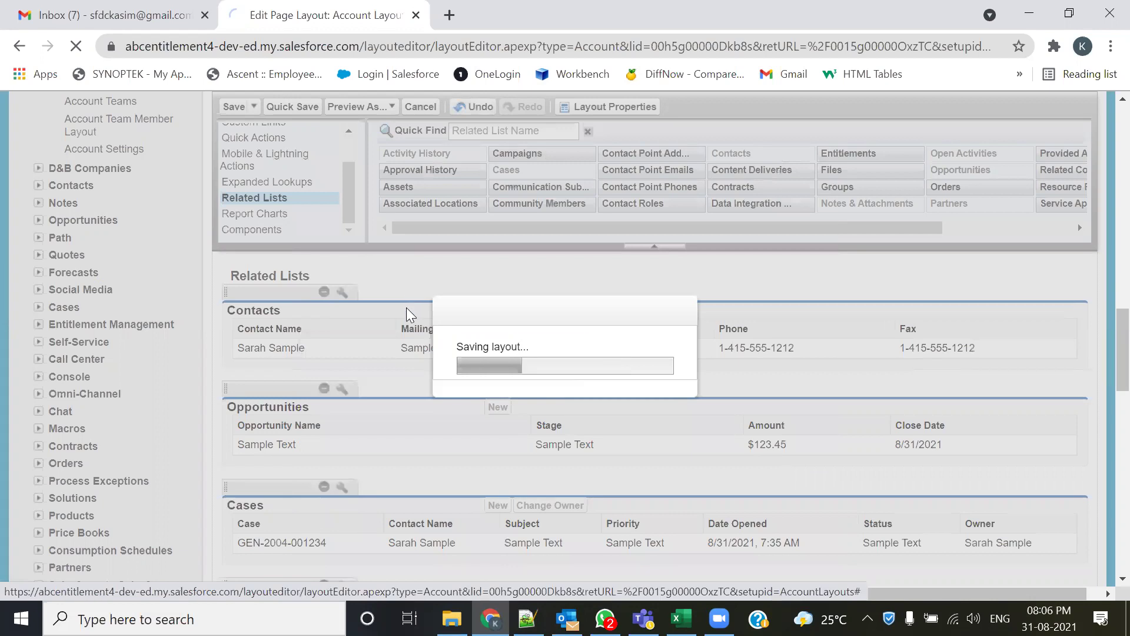
- Scroll the account page to check the Contacts list shows Nagpur, India and the account's phone and fax
scroll(424, 434, down, 10)
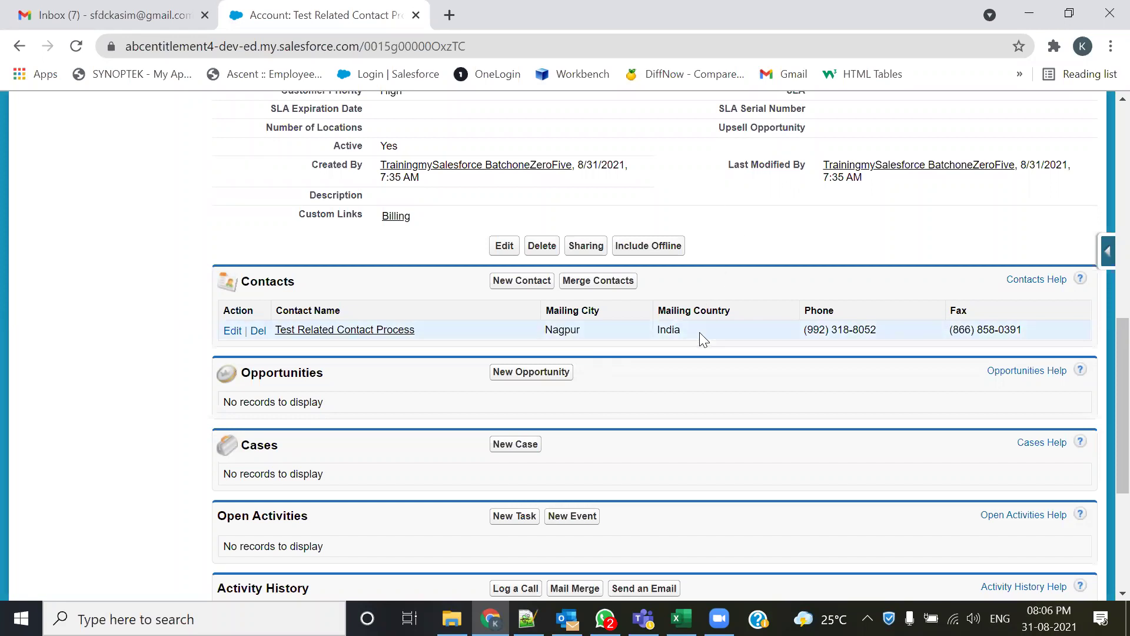
scroll(854, 524, up, 2)
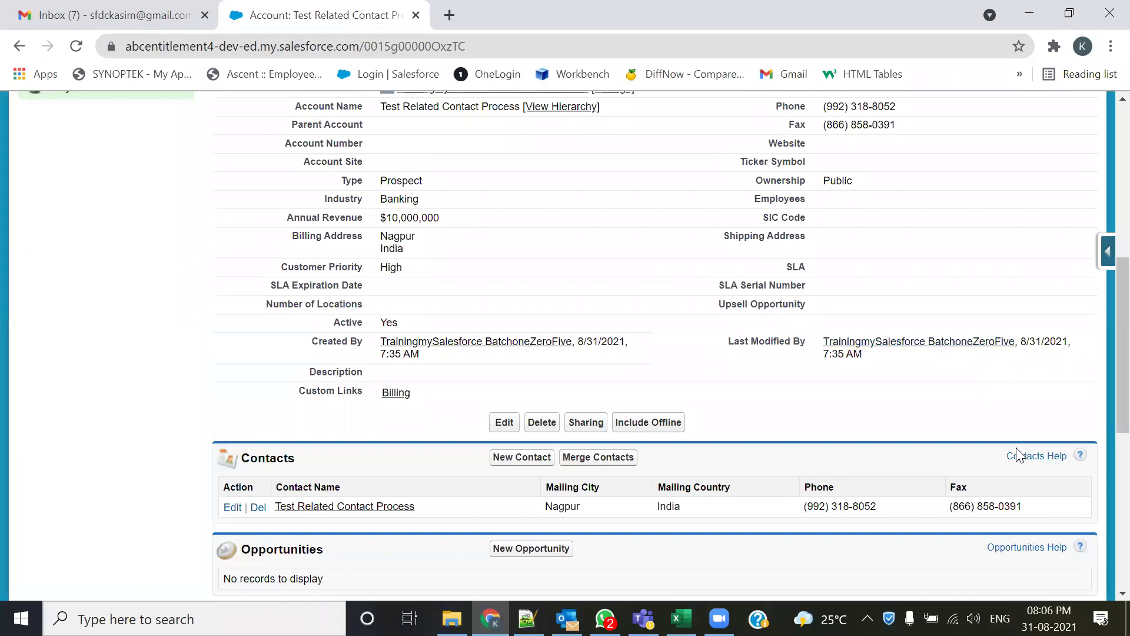
scroll(1019, 454, up, 2)
scroll(1019, 455, down, 2)
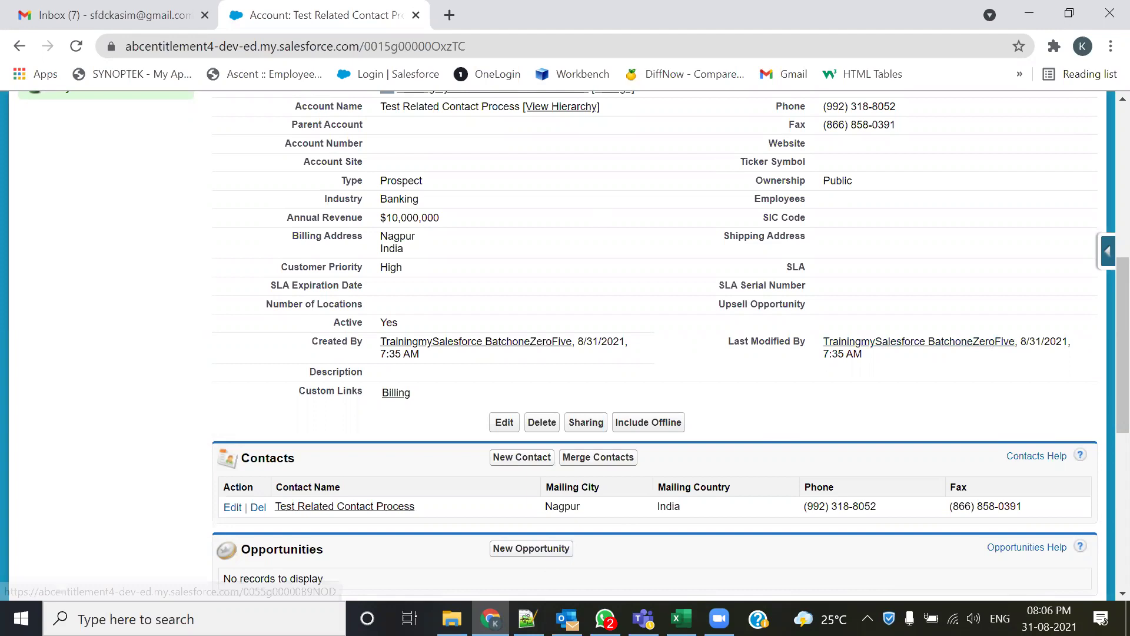
- In 105-Admin.txt, mark the Creating a Record heading and scroll down to the Field Updates use case
key(alt+Tab)
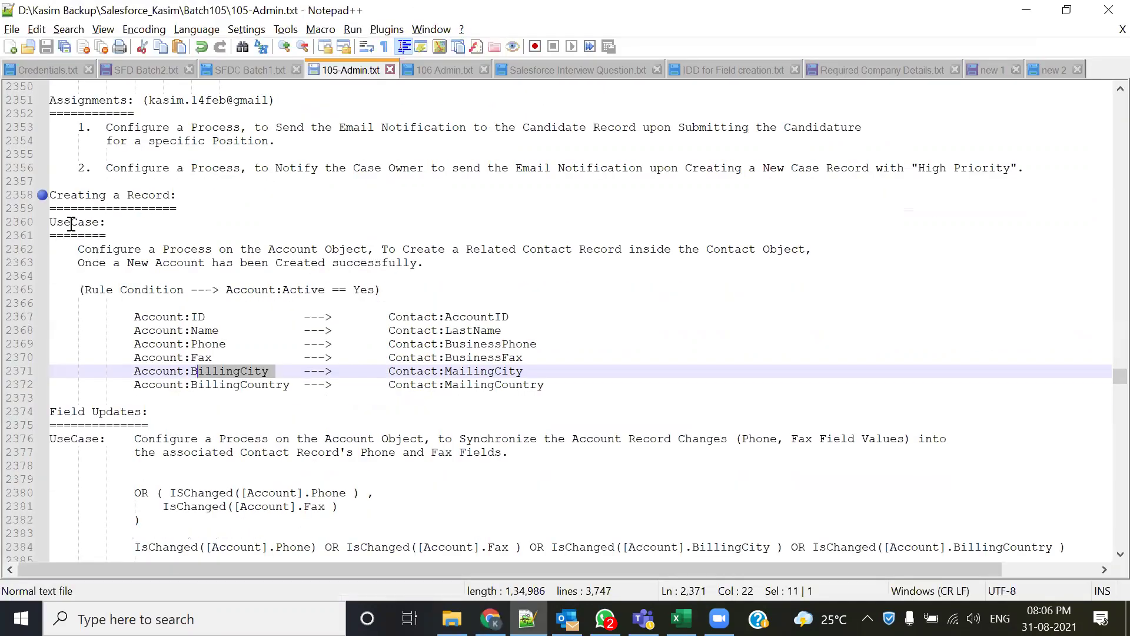
drag(186, 198, 45, 195)
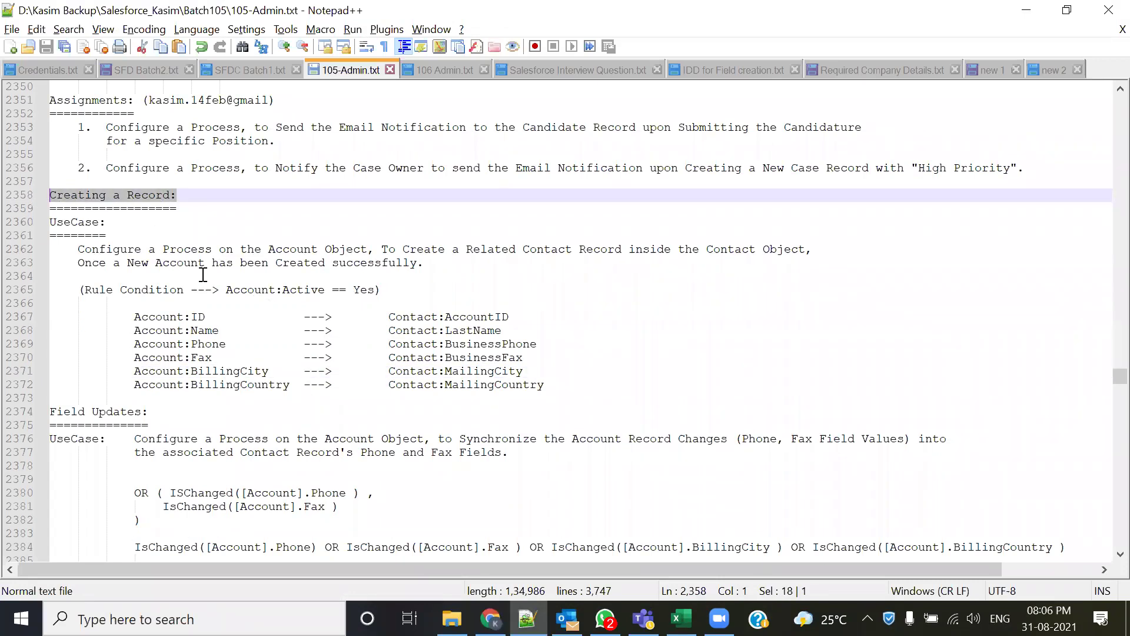
scroll(181, 264, down, 2)
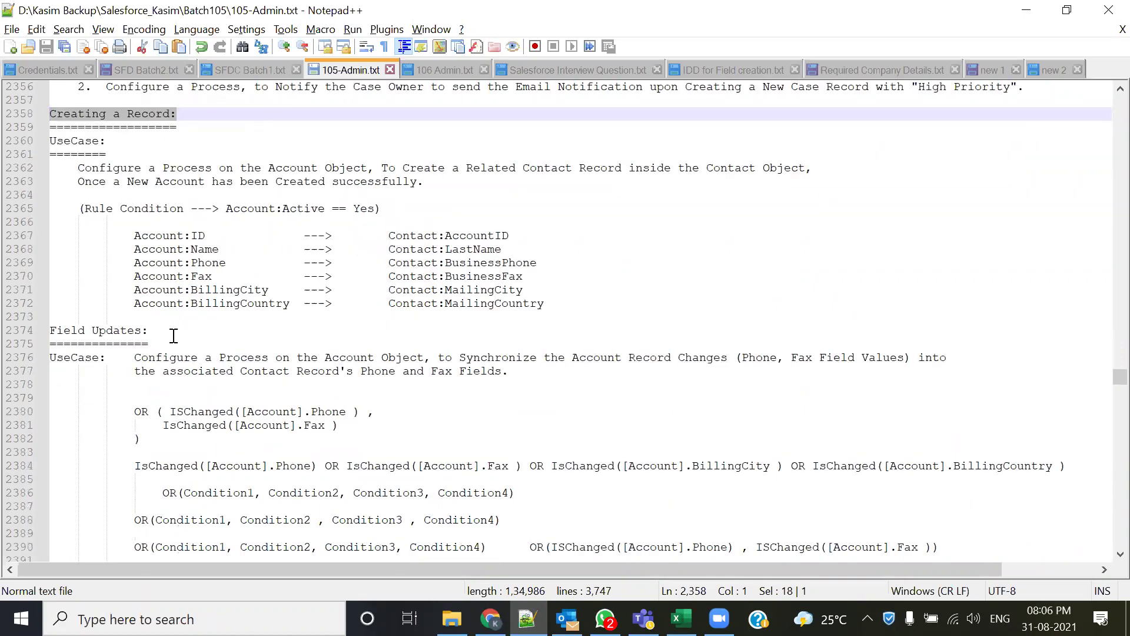
drag(173, 335, 47, 330)
scroll(358, 318, down, 1)
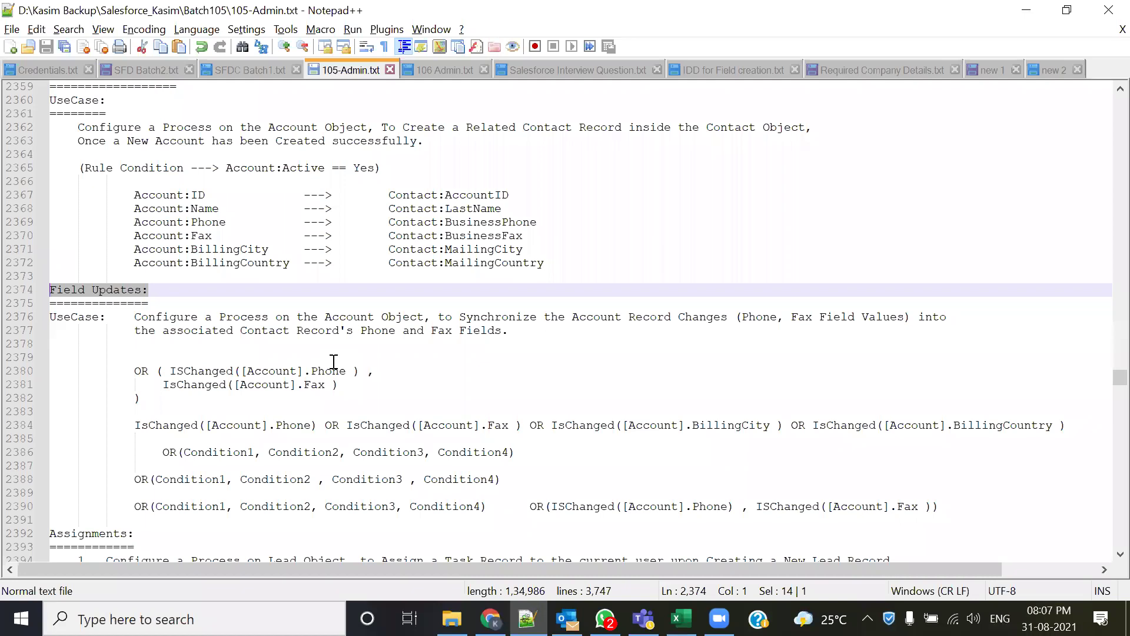
scroll(334, 361, down, 2)
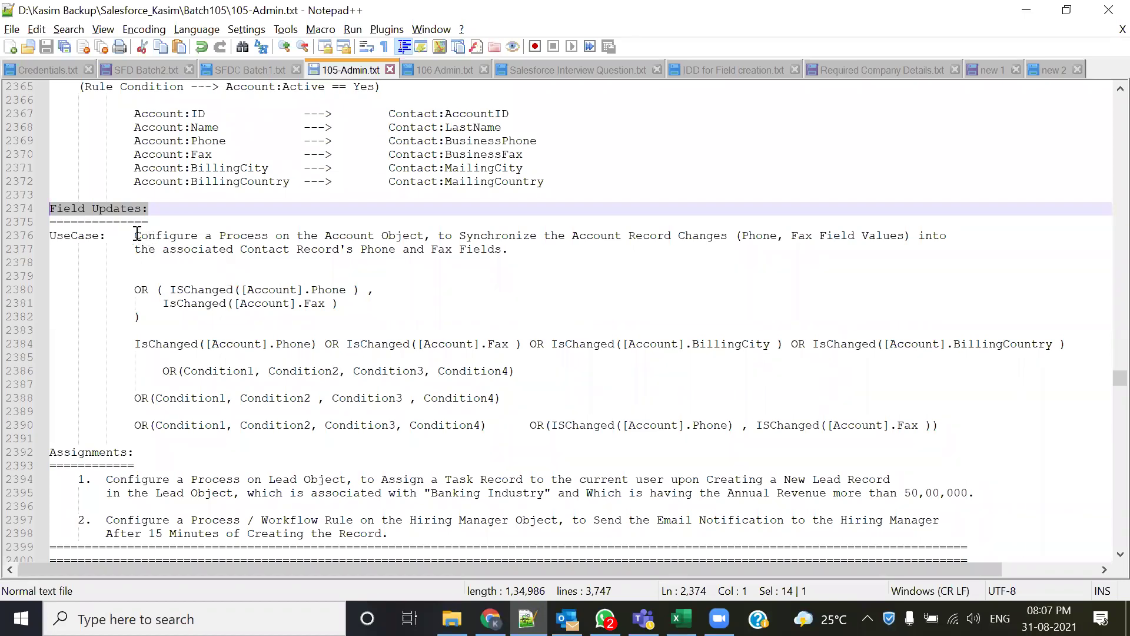
- Highlight the use case's Account process, Contact record and Phone/Fax field wording, then return to Salesforce
drag(136, 235, 706, 236)
click(500, 288)
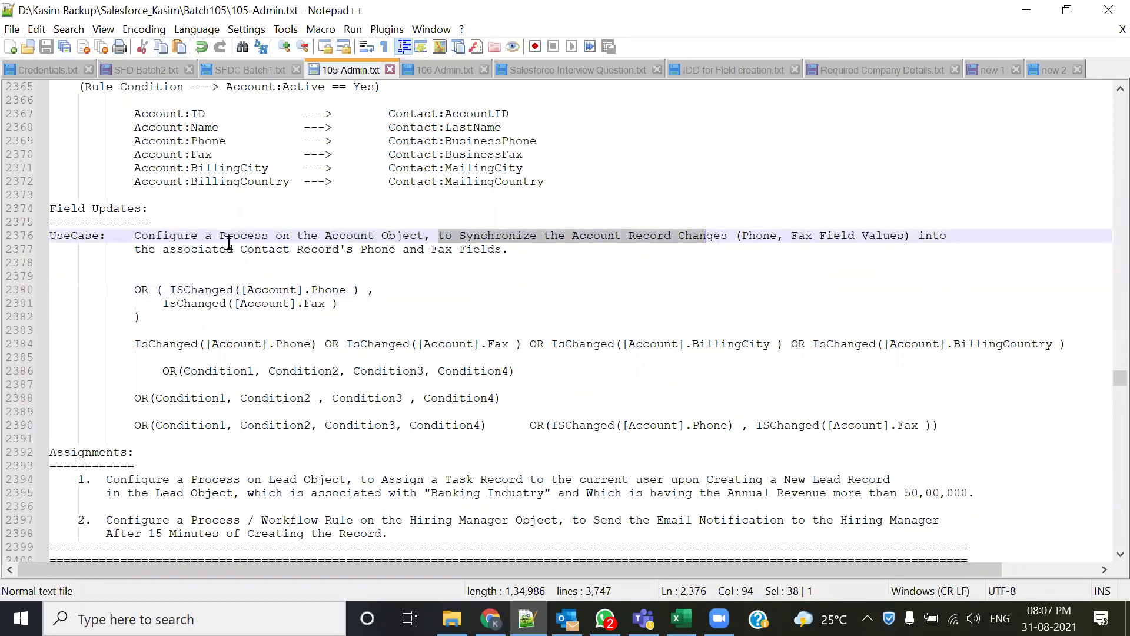
drag(234, 236, 355, 236)
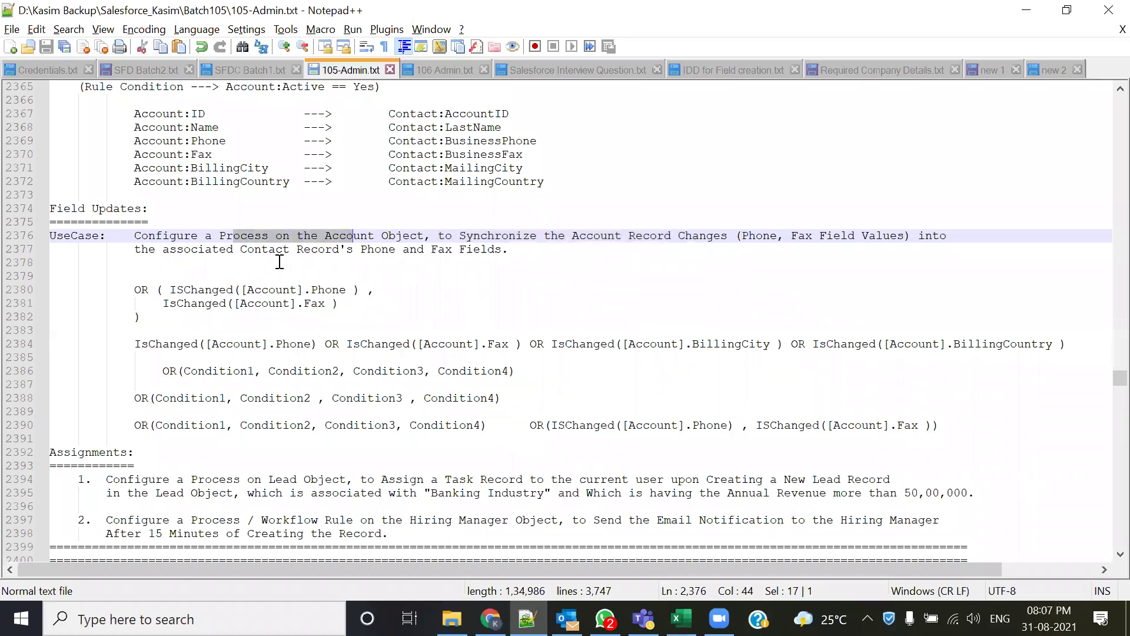
drag(235, 249, 347, 250)
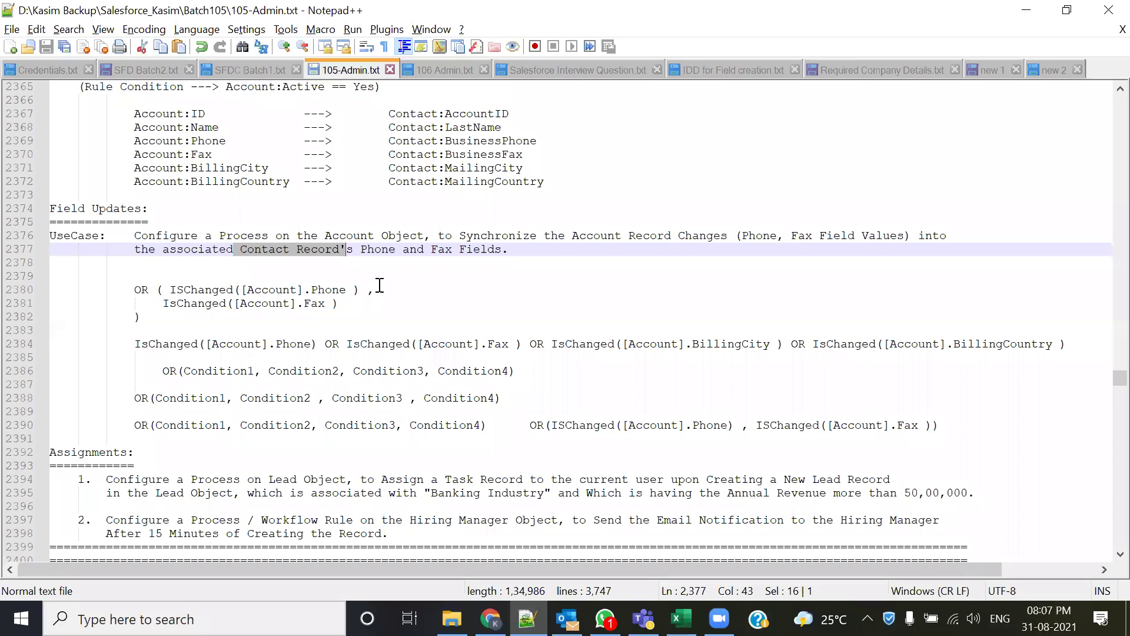
drag(361, 251, 452, 251)
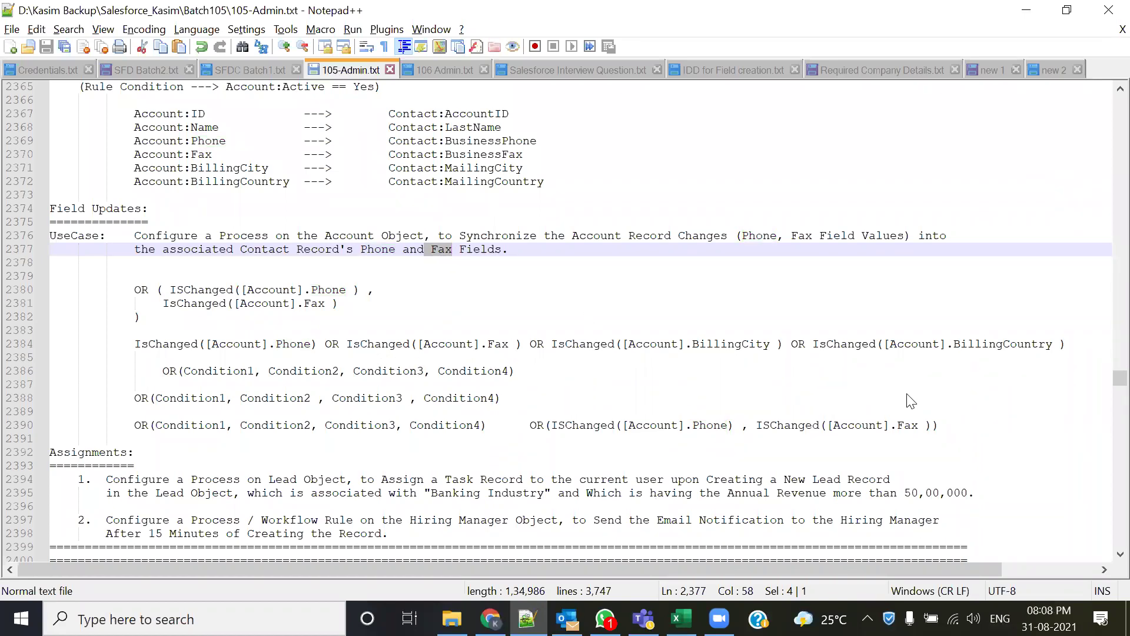
key(alt+Tab)
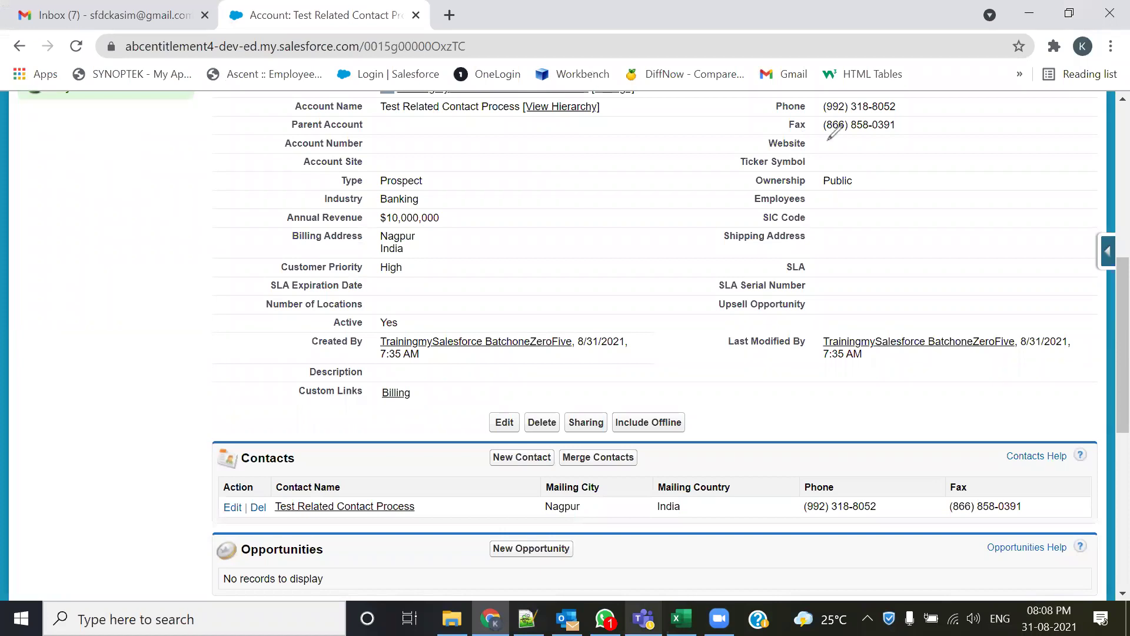
drag(773, 116, 873, 117)
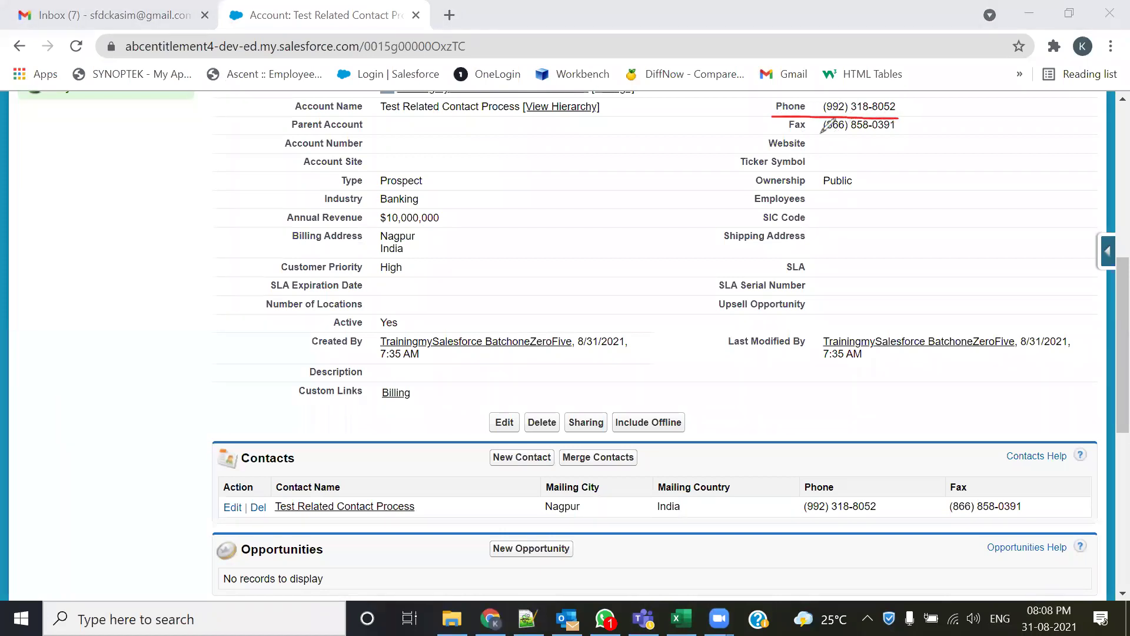
drag(772, 135, 906, 135)
mouse_move(821, 107)
mouse_down()
mouse_move(696, 120)
mouse_move(680, 301)
mouse_move(759, 393)
mouse_up()
mouse_move(795, 434)
mouse_down()
mouse_move(807, 467)
mouse_move(794, 486)
mouse_move(808, 480)
mouse_up()
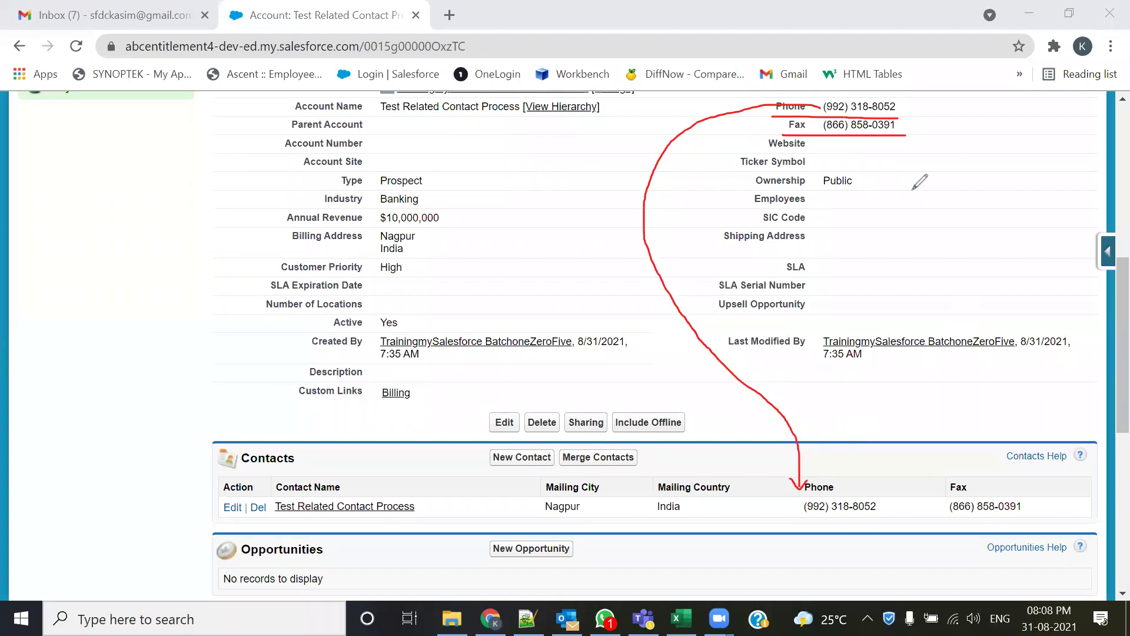
mouse_move(898, 133)
mouse_down()
mouse_move(1054, 212)
mouse_move(1041, 371)
mouse_up()
mouse_move(1017, 418)
mouse_down()
mouse_move(1009, 471)
mouse_move(1001, 488)
mouse_move(994, 481)
mouse_move(1008, 480)
mouse_up()
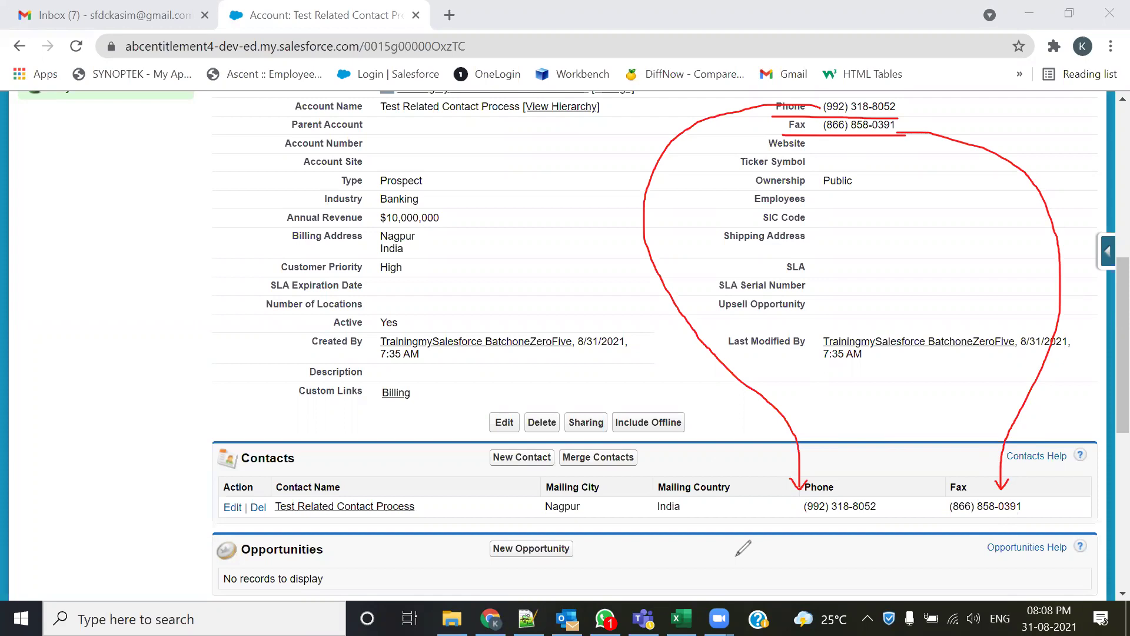
double_click(902, 105)
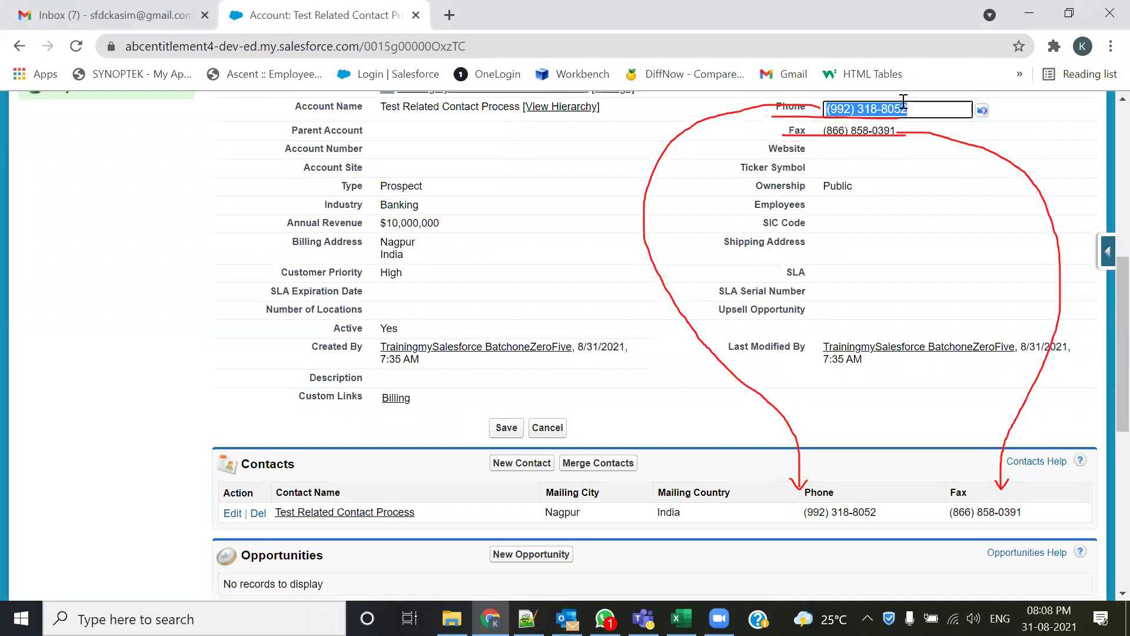
text(99)
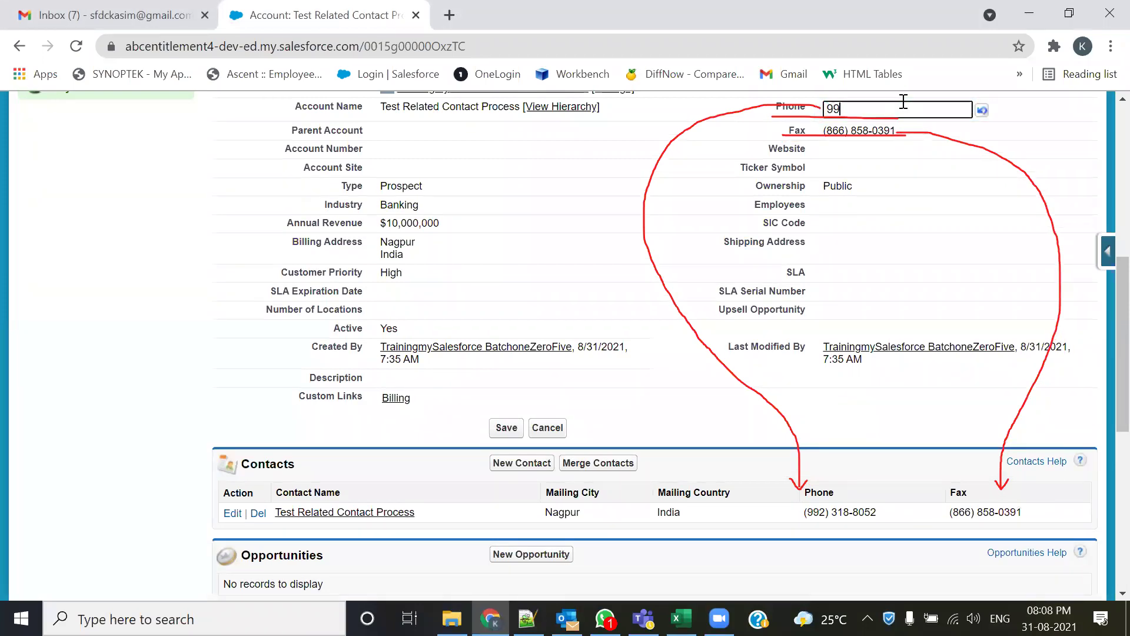
text(99999999)
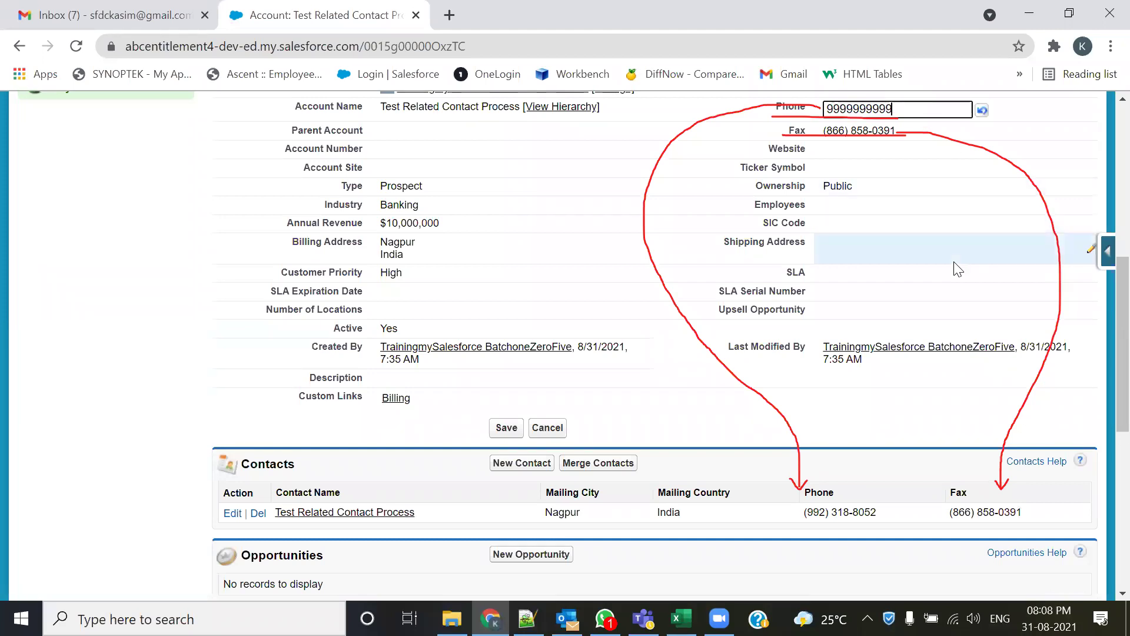
scroll(1102, 312, up, 3)
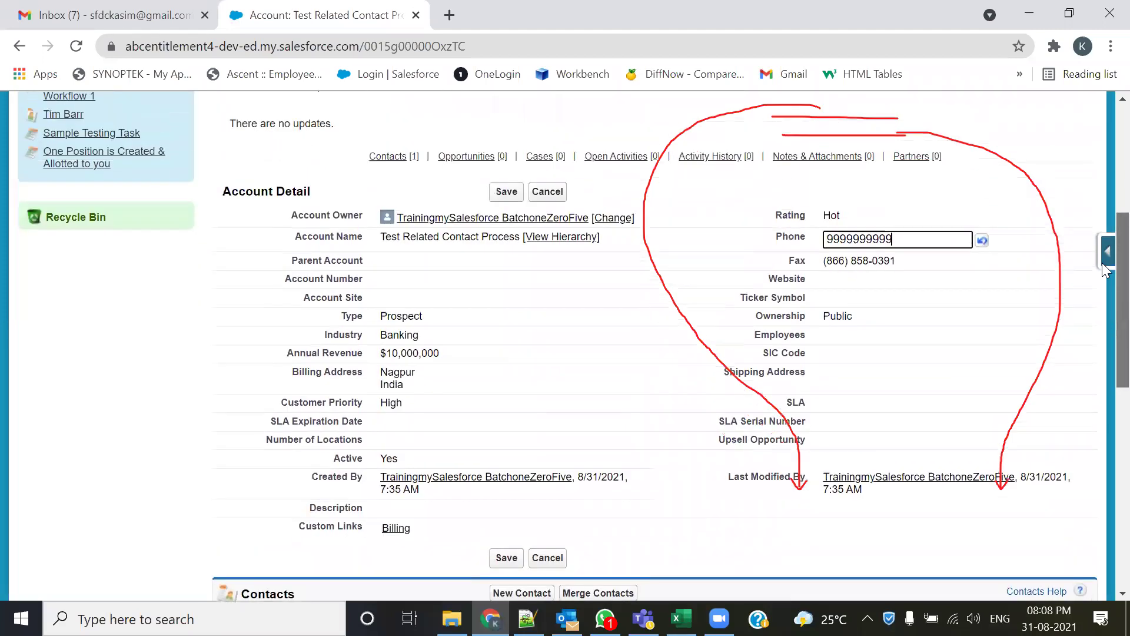
click(505, 235)
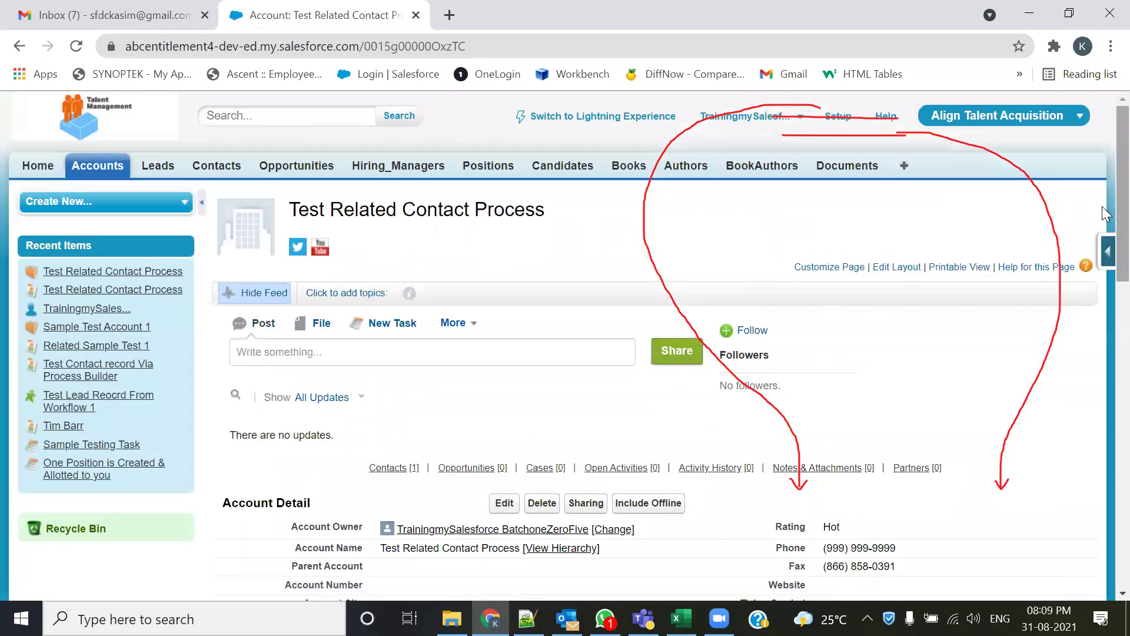
scroll(1102, 278, down, 7)
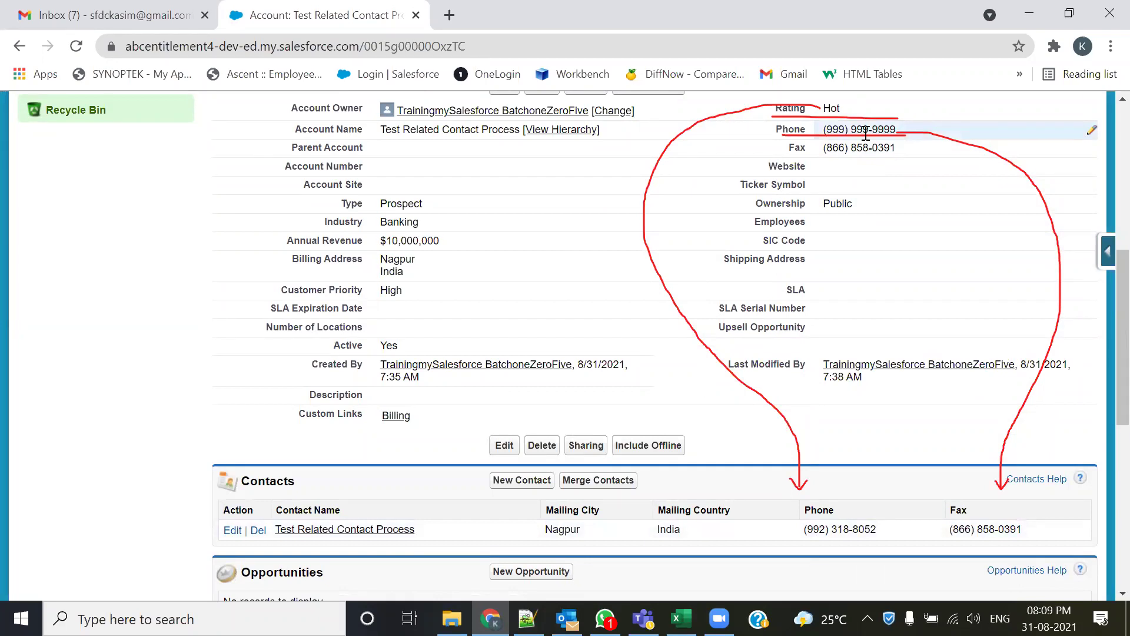
- Set the account's Fax to 666666666, save, and go back to the Notepad++ notes
double_click(883, 148)
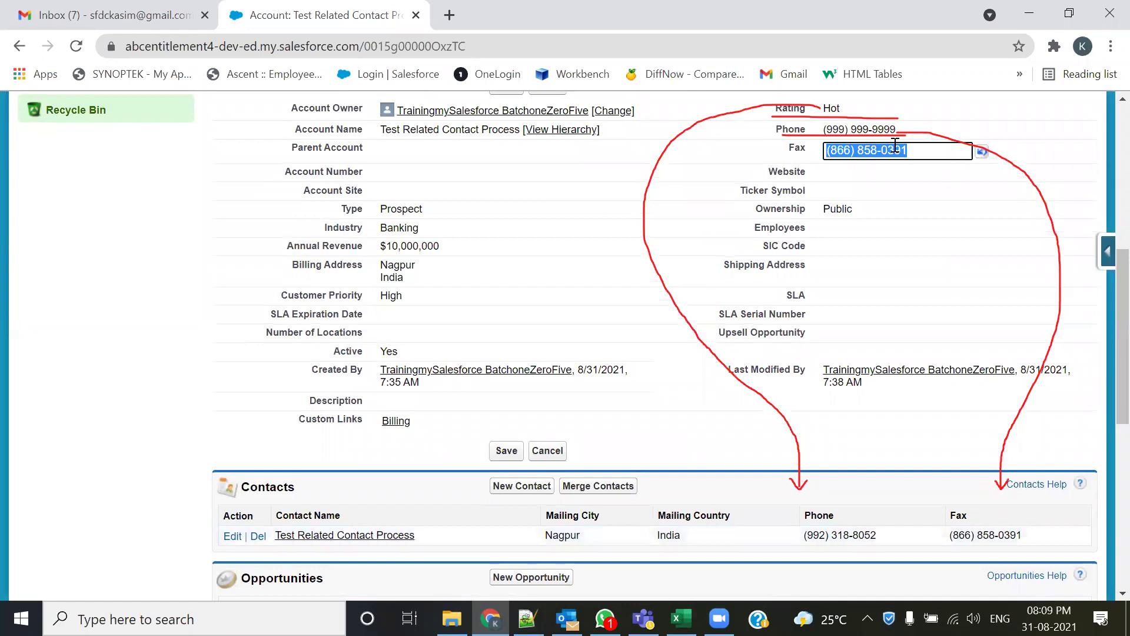
text(666)
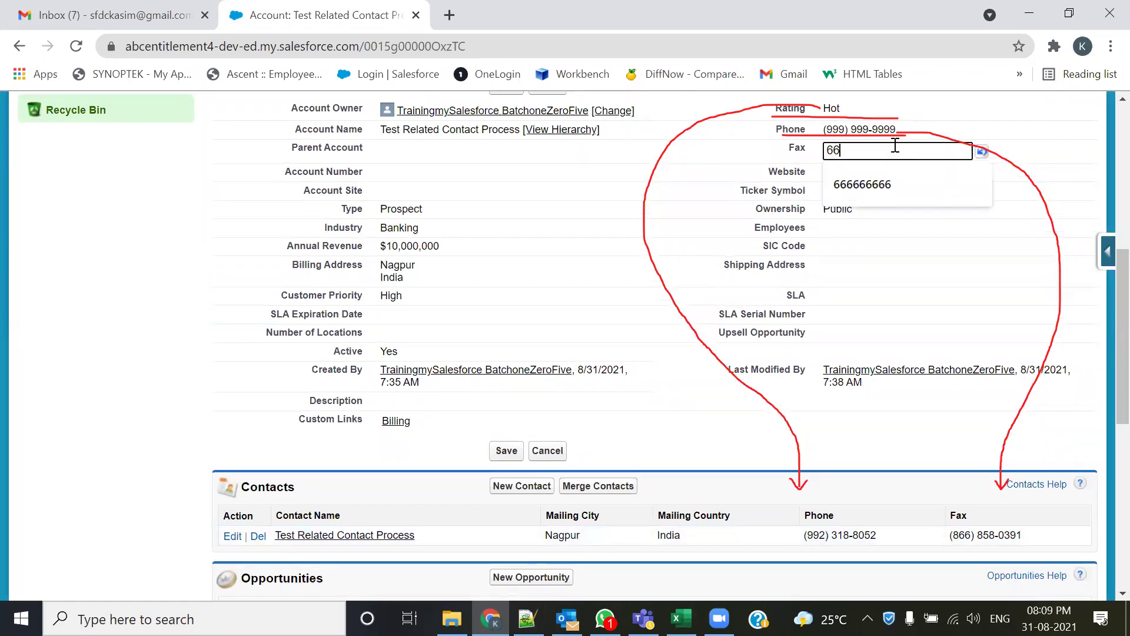
click(895, 182)
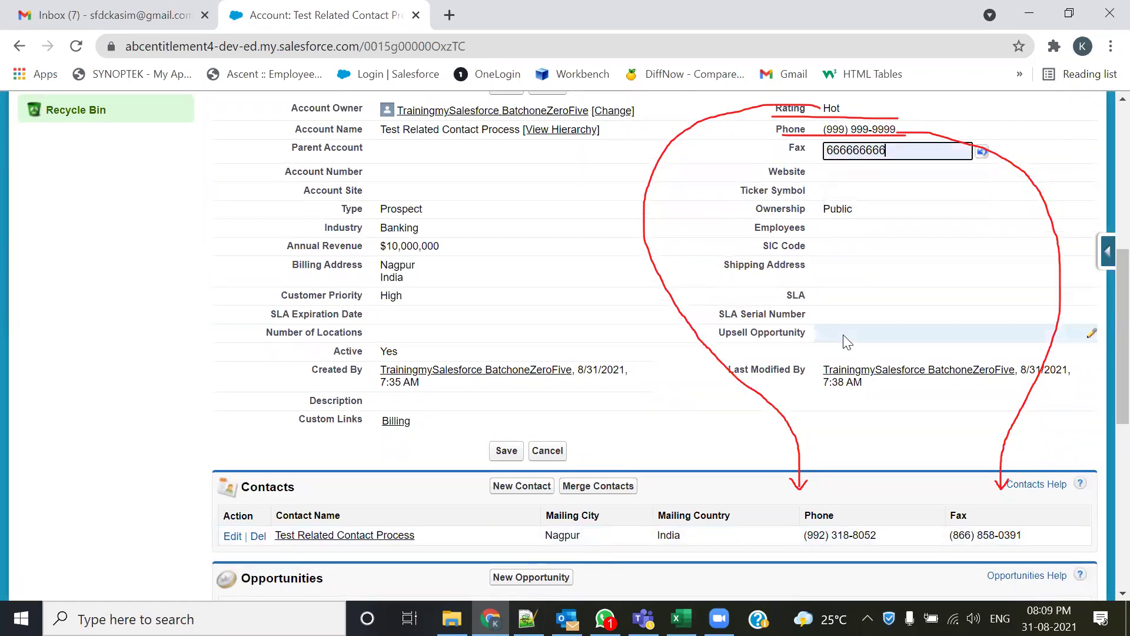
click(510, 98)
click(508, 92)
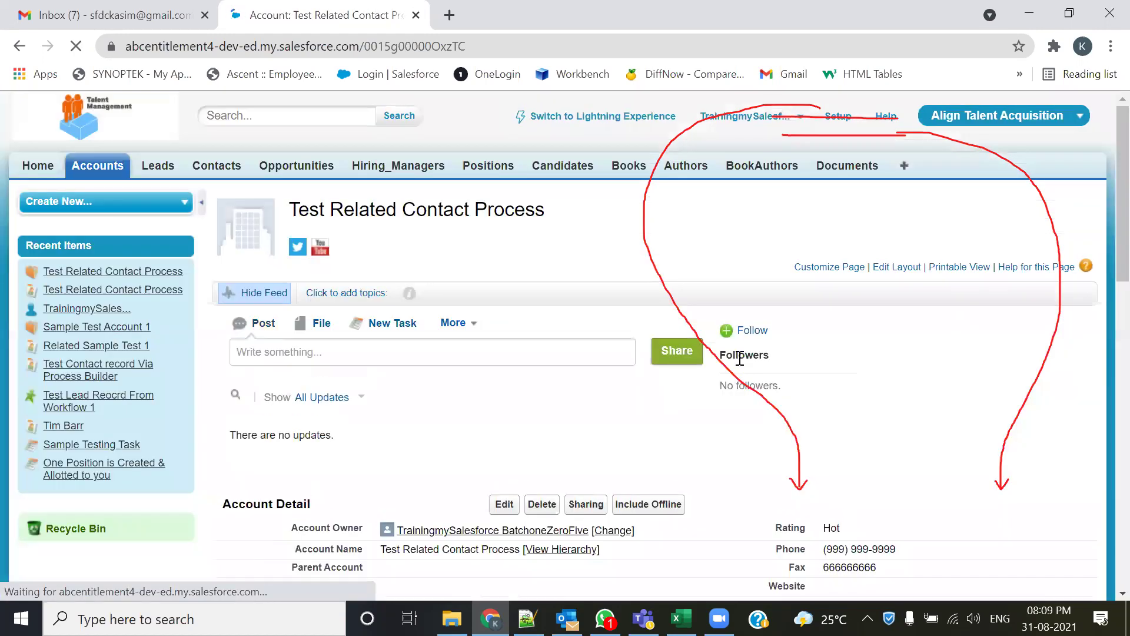
scroll(780, 298, down, 7)
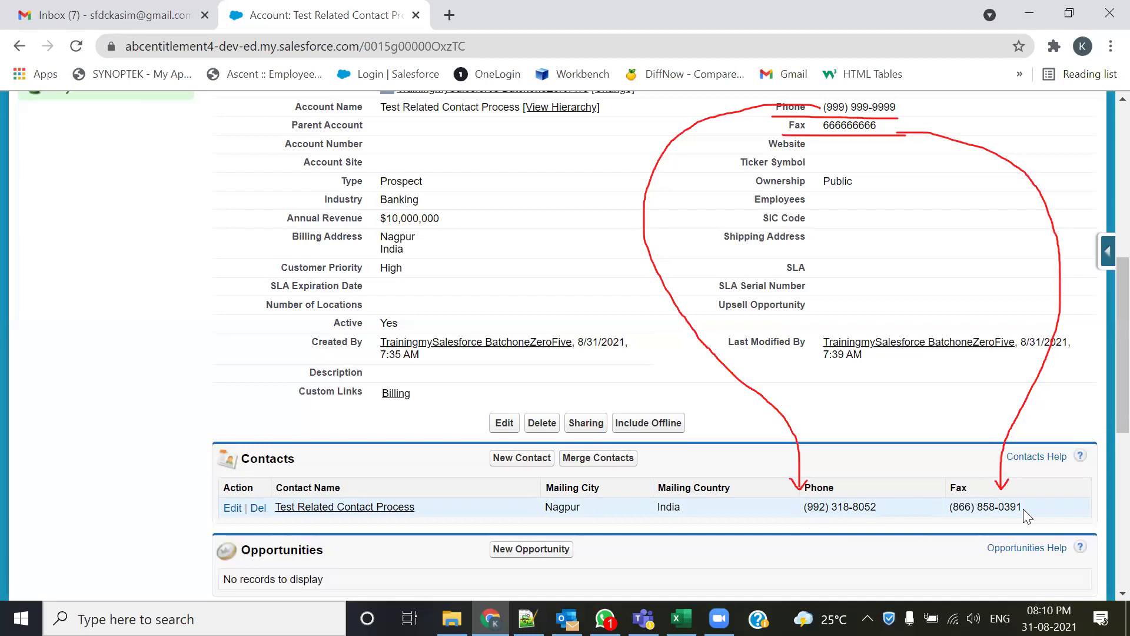
click(527, 618)
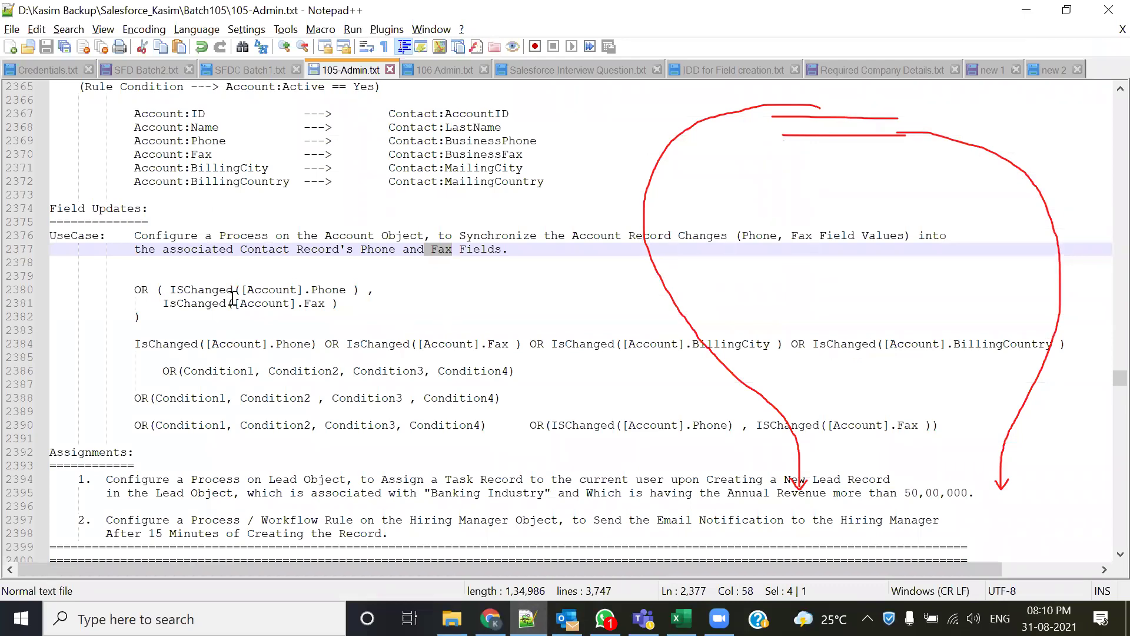
- Highlight the ISChanged condition on line 2380, then go back to the Salesforce account page
drag(164, 289, 241, 290)
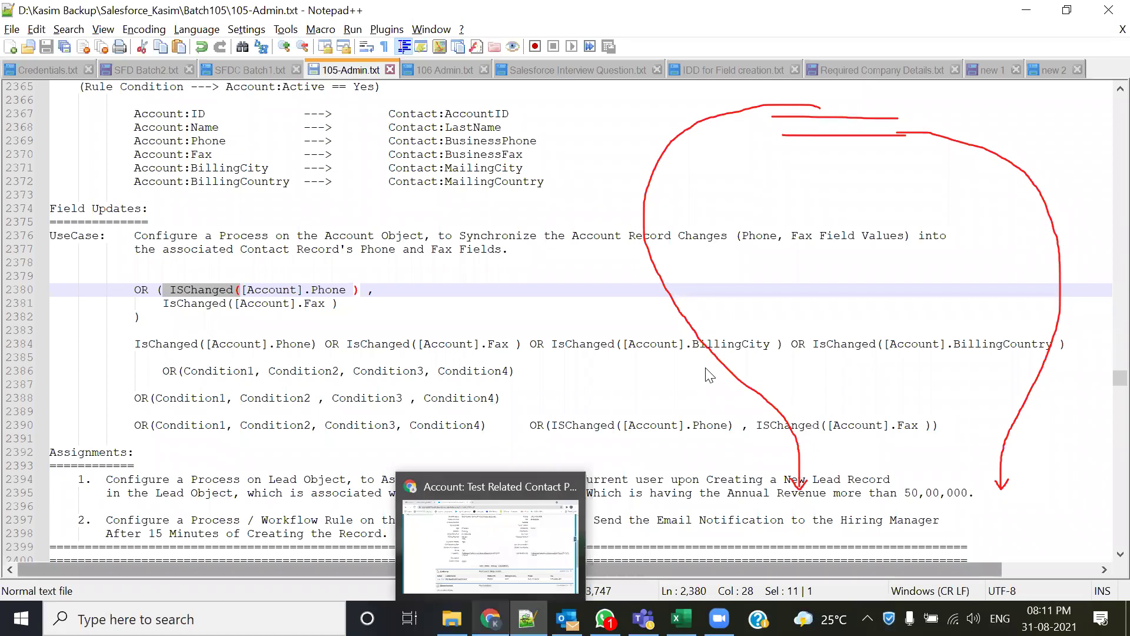
key(alt+Tab)
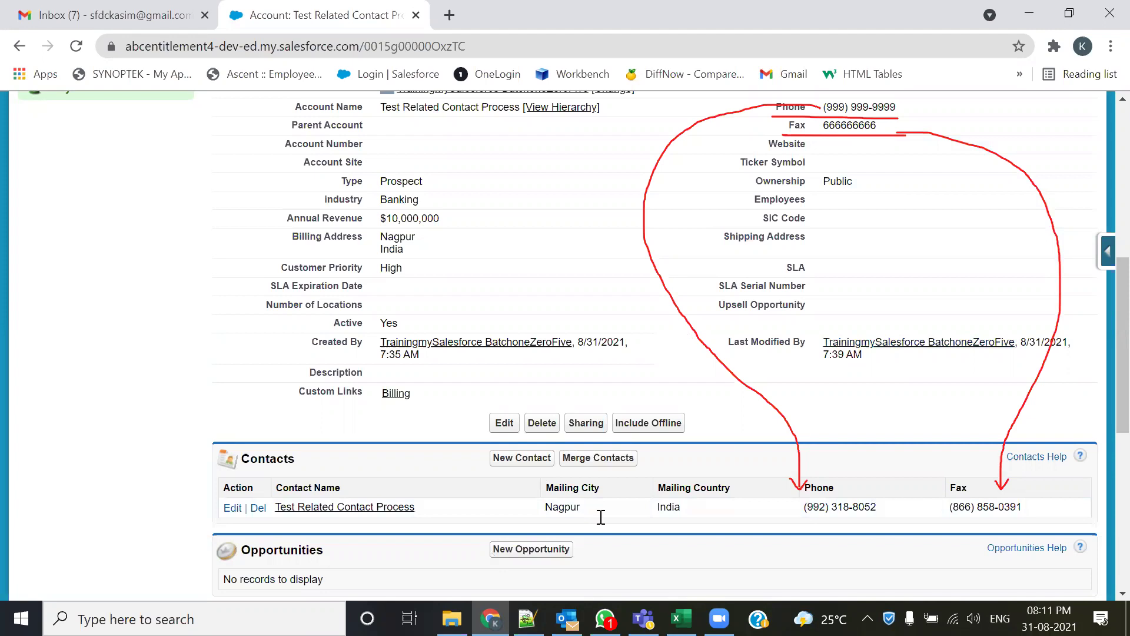
- Switch from Chrome to 105-Admin.txt showing the OR-combined ISChanged Phone and Fax conditions
key(alt+Tab)
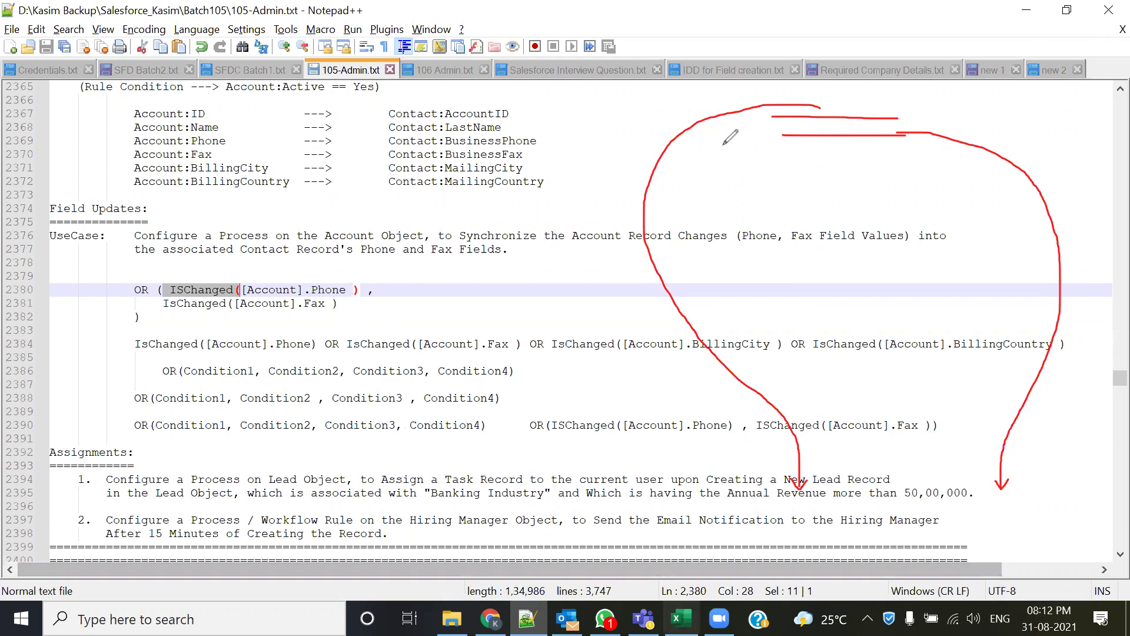
- Clear annotations, inspect the IsChanged line 2384, and insert a new blank line for the syntax
key(Escape)
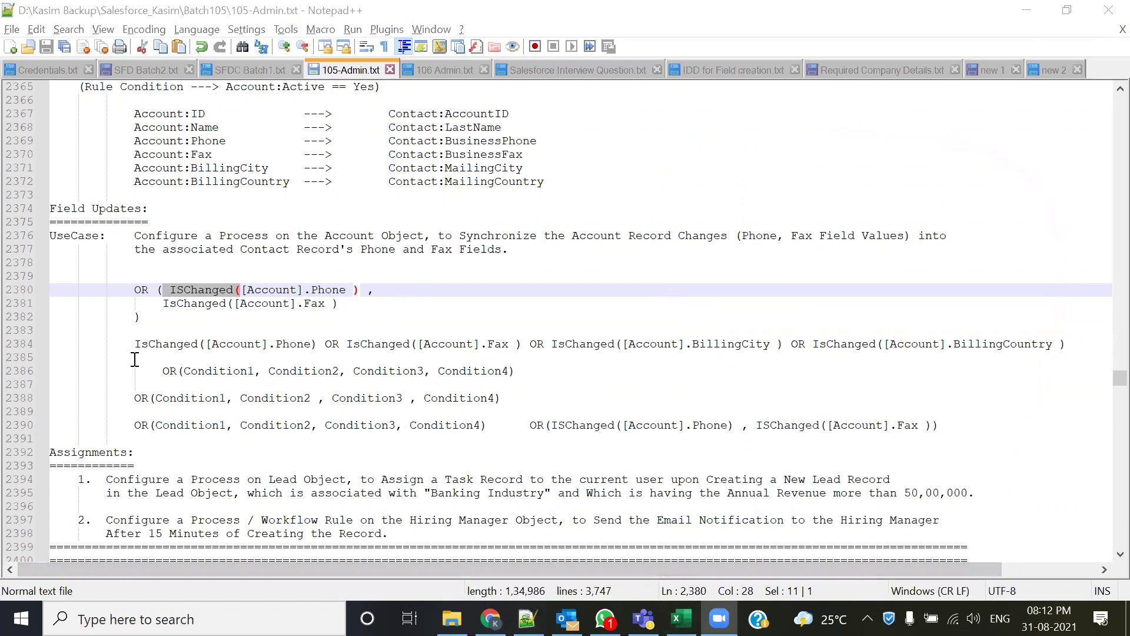
drag(134, 345, 200, 349)
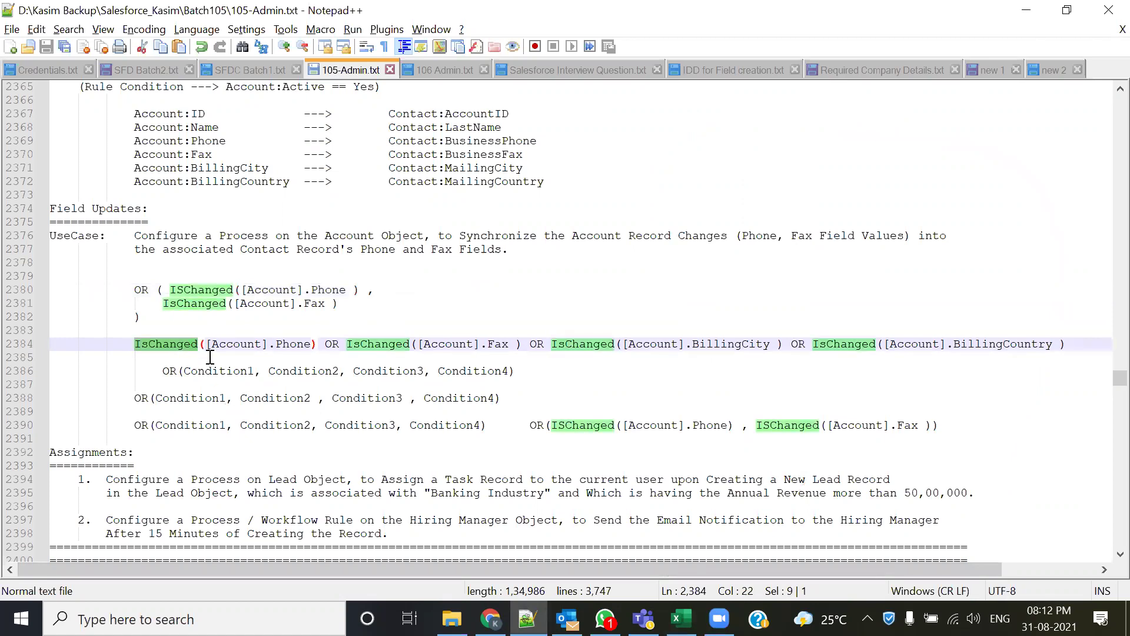
click(204, 345)
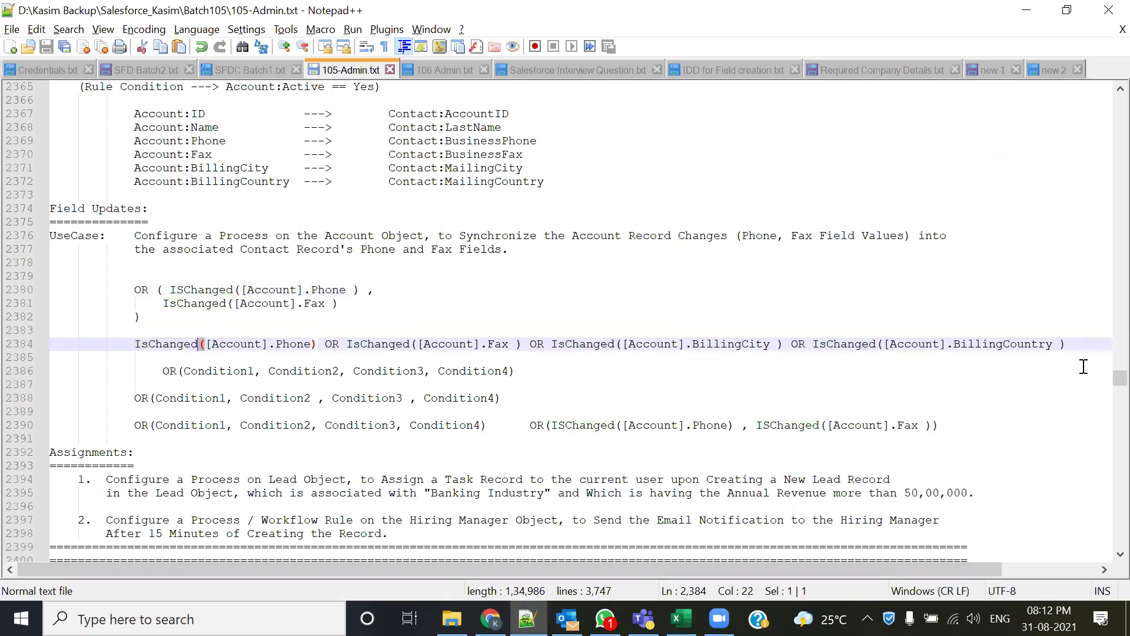
double_click(1063, 344)
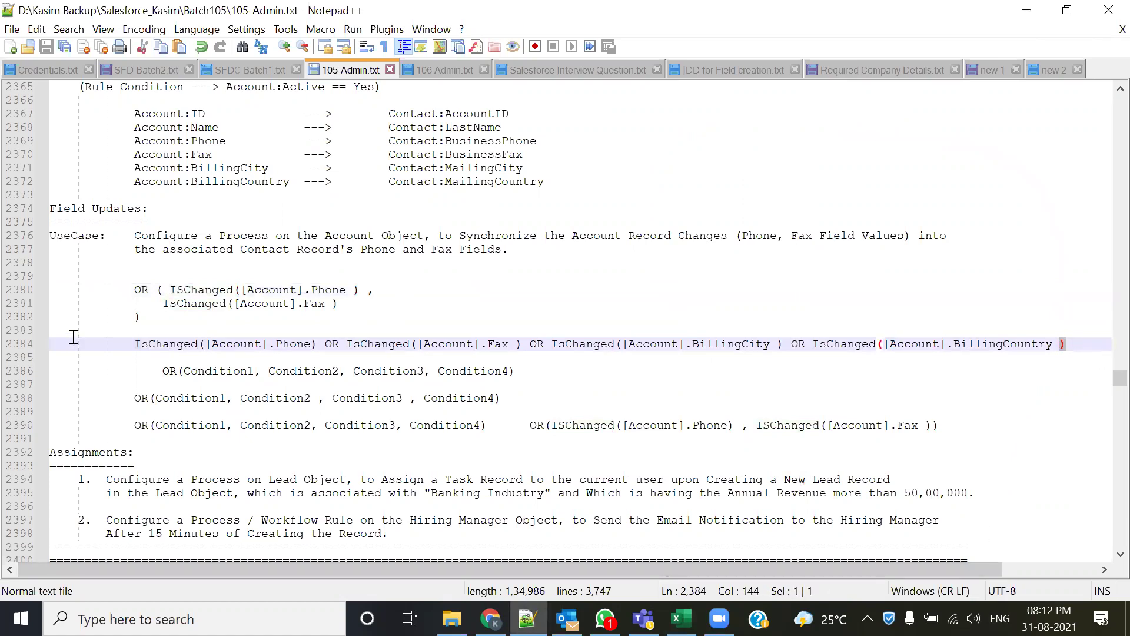
click(134, 344)
key(Up)
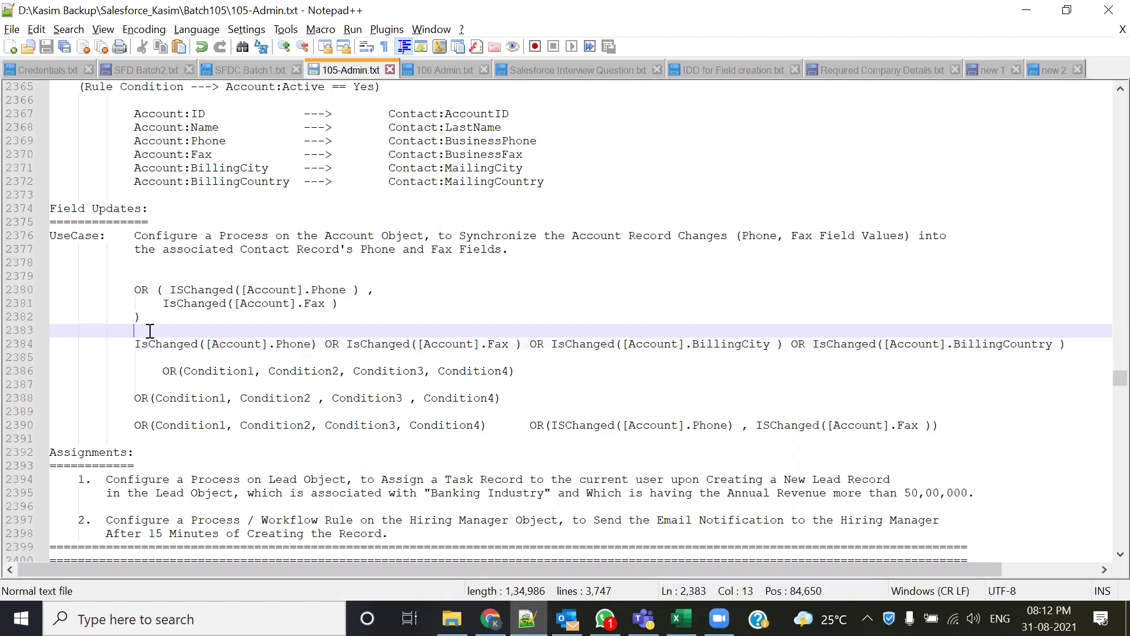
key(Return)
- Type IsChanged( <Field1> ) using autocomplete for IsChanged and Field
text(I)
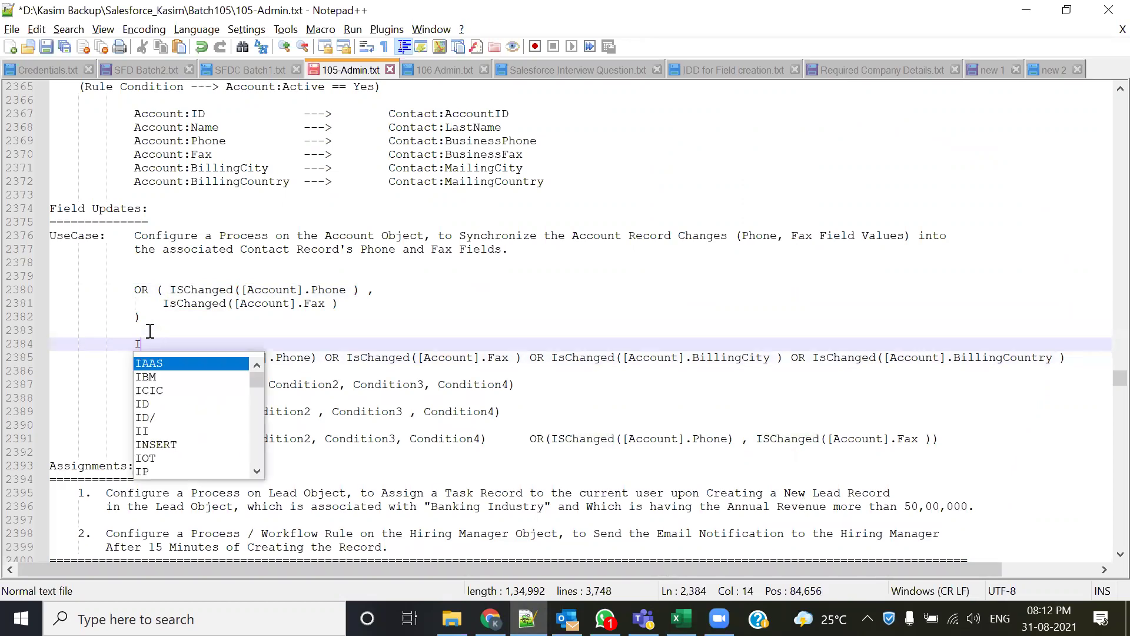
text(sChange)
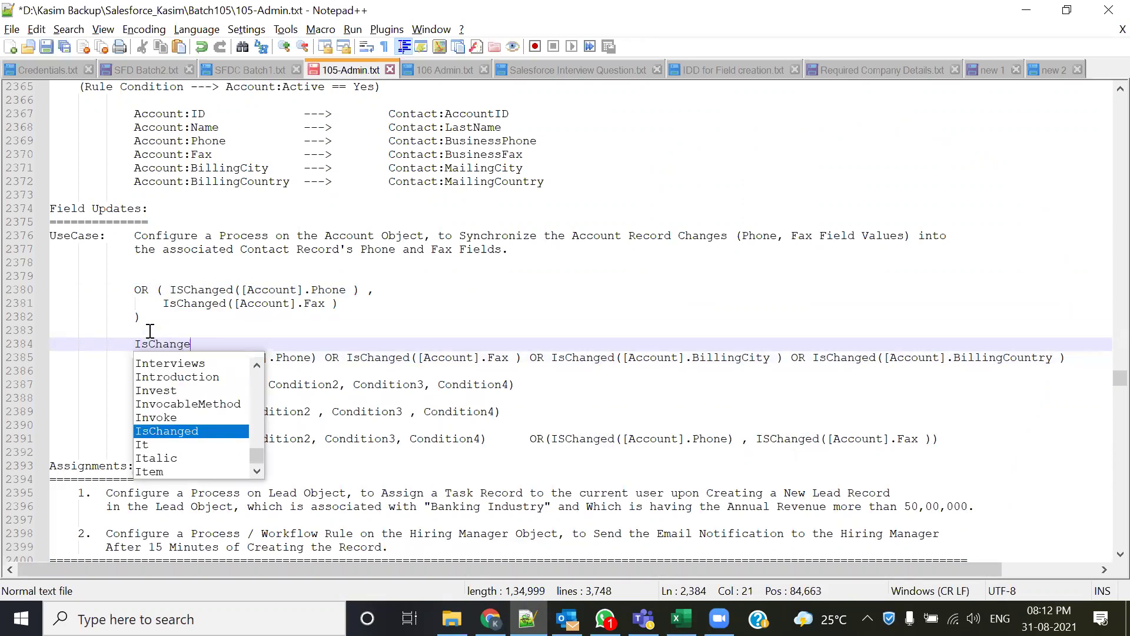
key(Return)
text(( ))
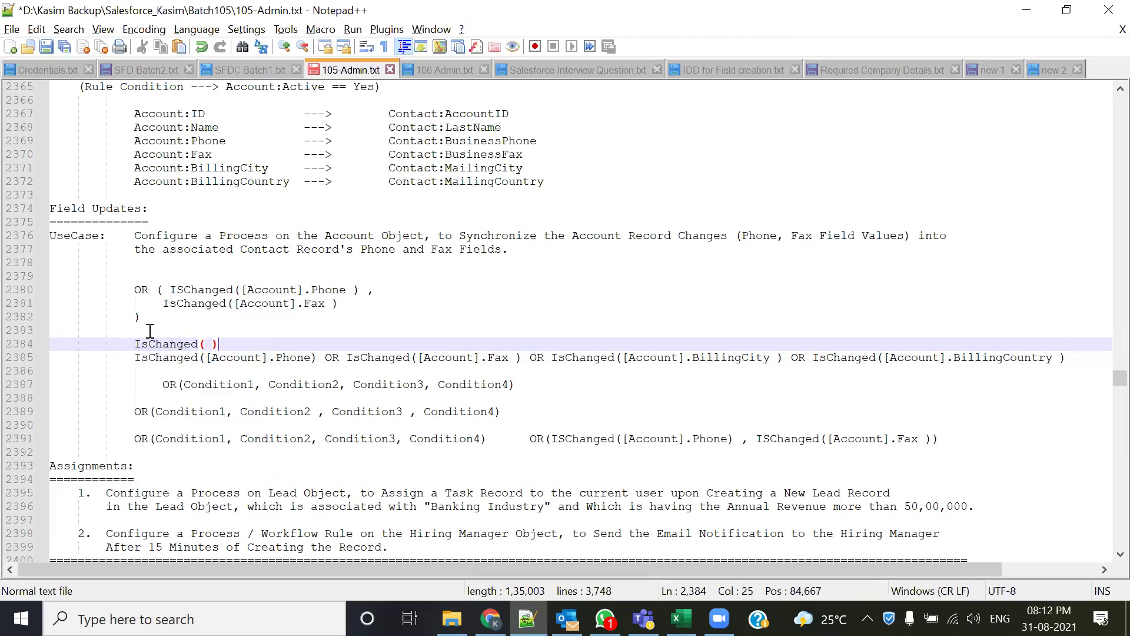
click(210, 345)
text(<Firlds)
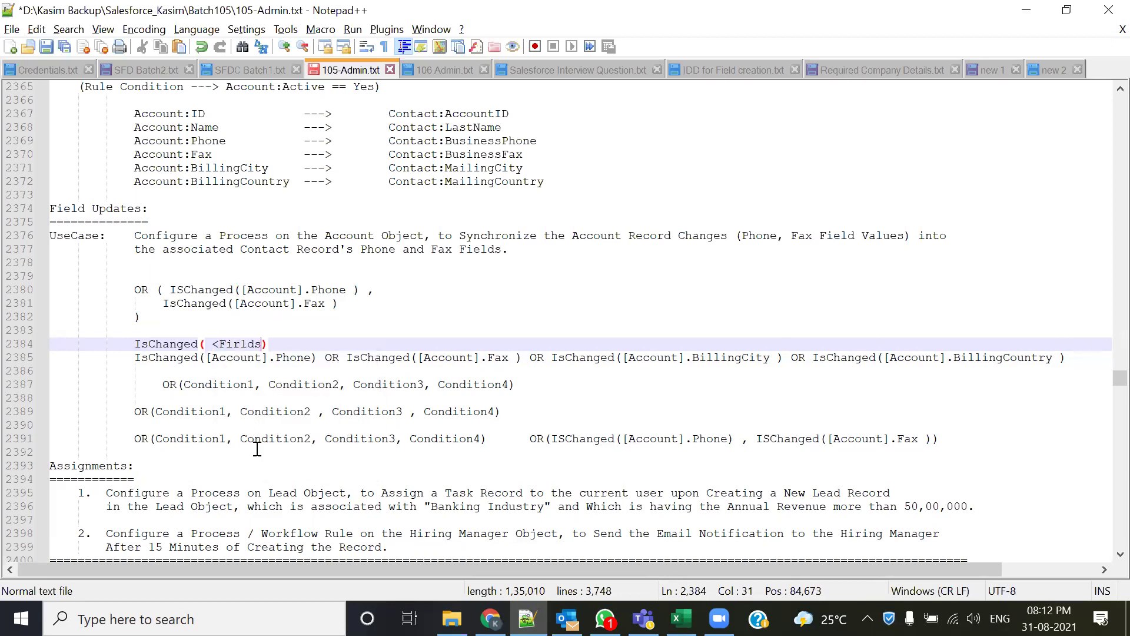
key(BackSpace)
key(BackSpace)
key(BackSpace)
text(e)
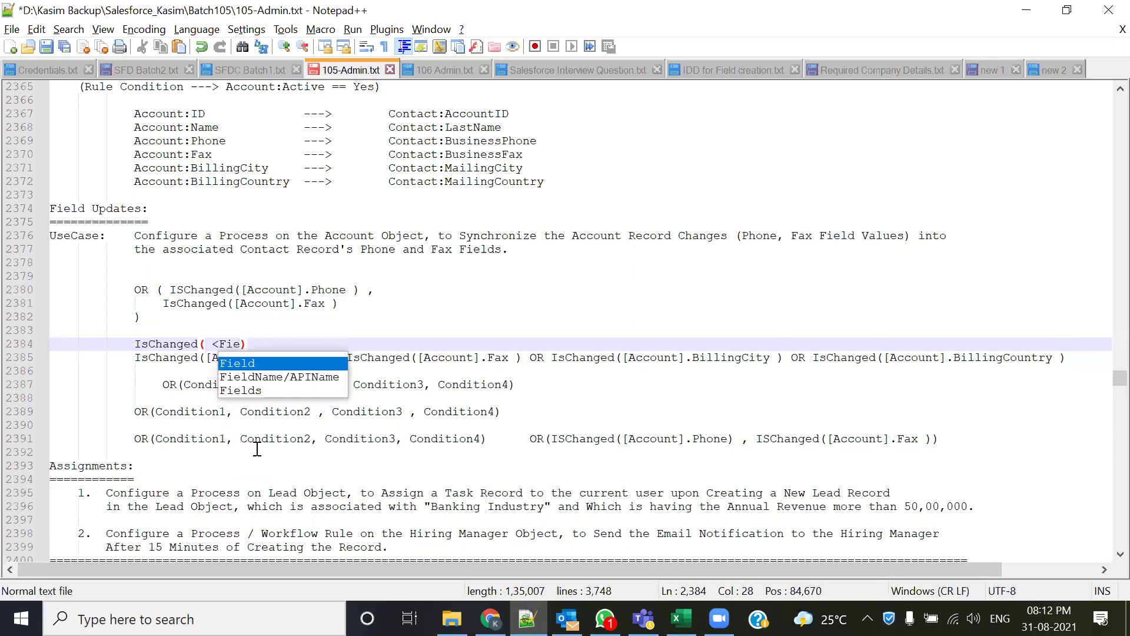
key(Down)
key(Up)
key(Return)
text(1)
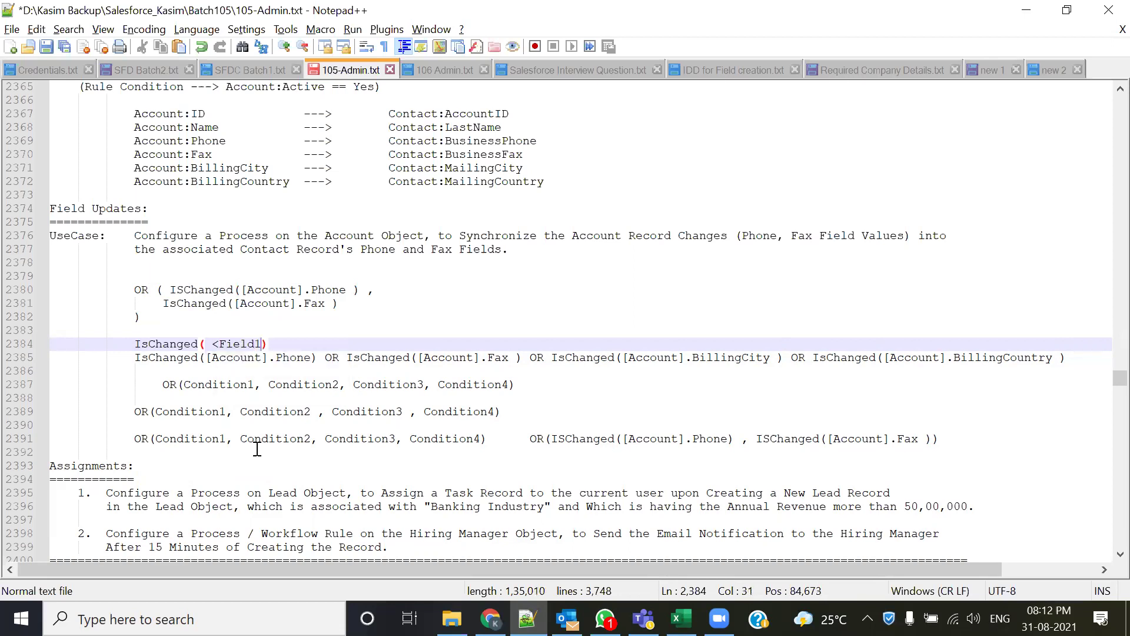
text(>)
- Append two pasted placeholders renamed to <Field2>, plus '.....', completing the comma-separated pattern
key(shift+Left)
key(shift+Left)
key(shift+Left)
key(shift+Left)
key(shift+Left)
key(shift+Left)
key(shift+Left)
key(shift+Left)
key(ctrl+c)
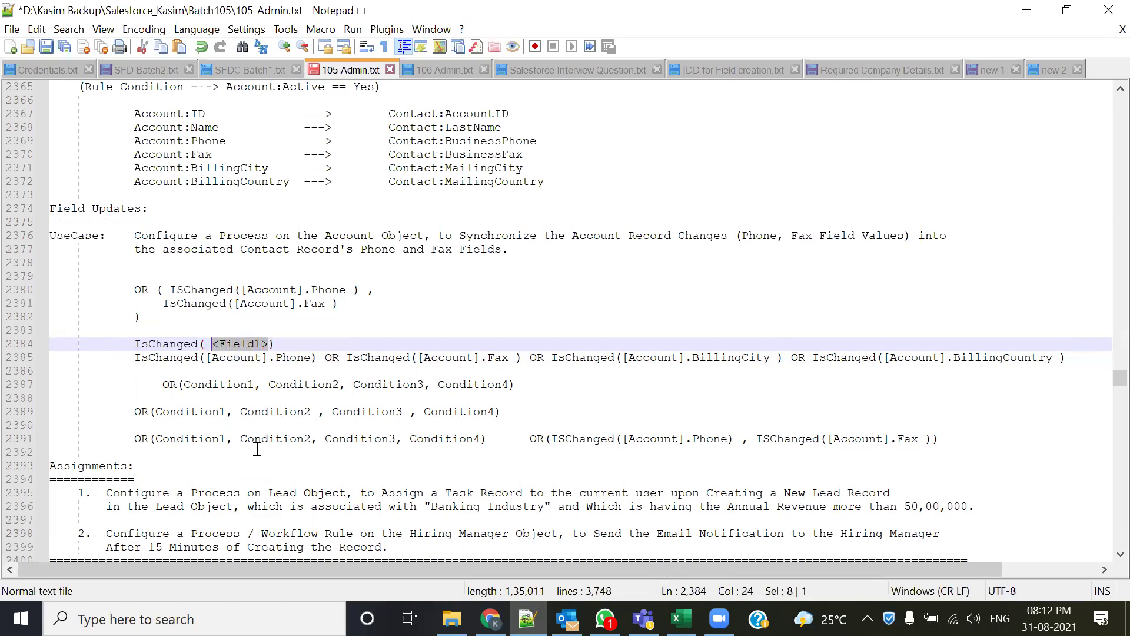
key(Right)
text(,)
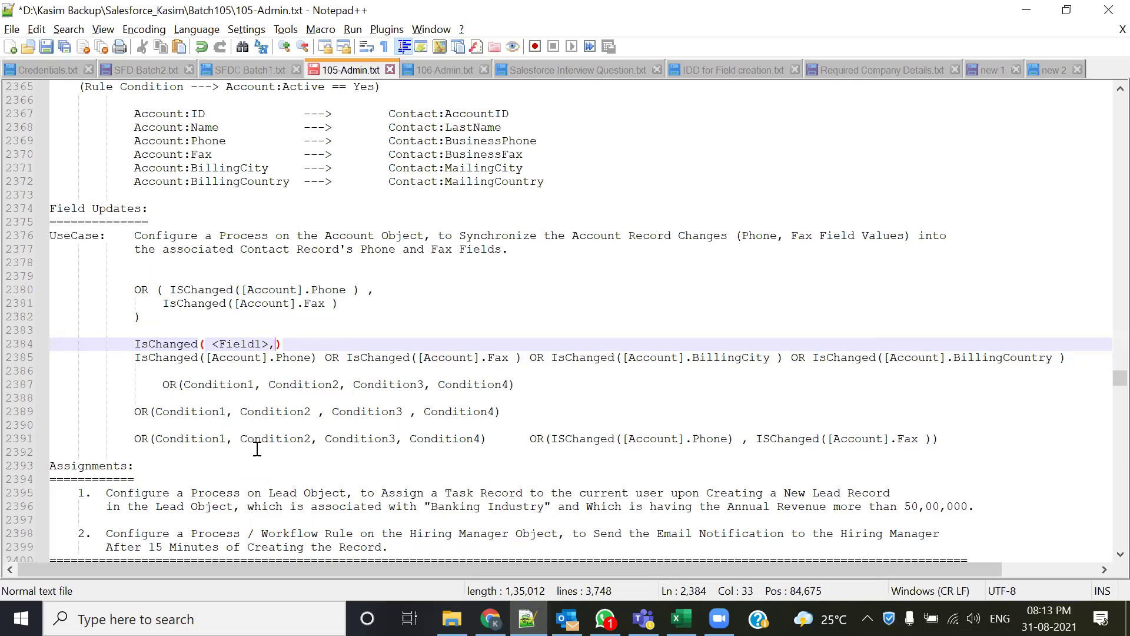
key(ctrl+v)
text(,)
key(ctrl+v)
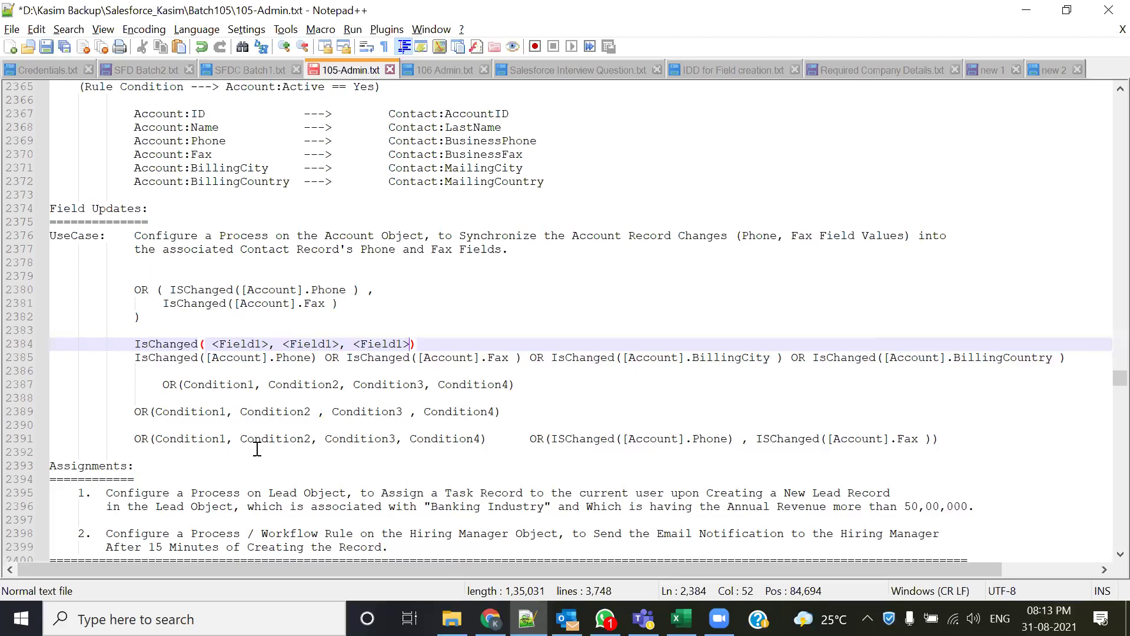
key(Left)
key(Left)
key(Left)
key(Left)
key(Left)
key(Left)
key(Left)
key(Left)
key(Left)
key(Left)
key(Left)
key(BackSpace)
text(2)
key(Right)
key(Right)
key(Right)
key(Right)
key(Right)
key(Right)
key(Right)
key(Right)
key(Right)
key(Right)
key(BackSpace)
text(2)
key(Right)
key(Right)
key(Left)
text(.....)
click(461, 339)
- Replace the commas on line 2384 with OR between <Field1> and the <Field2> placeholders
key(Return)
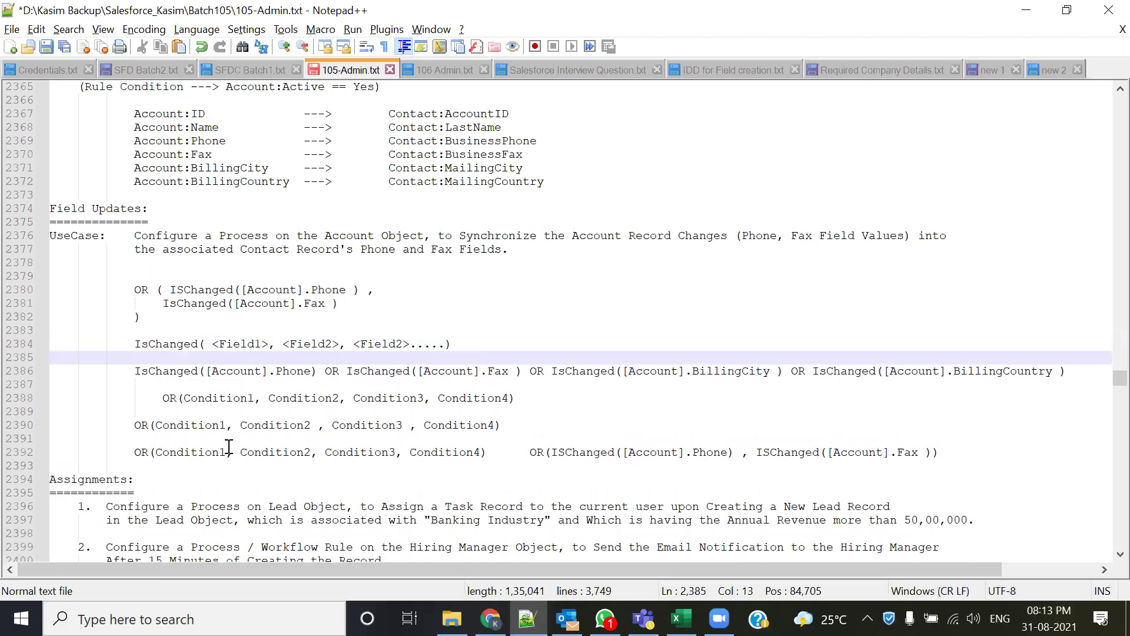
click(277, 348)
key(BackSpace)
text(OR)
key(Right)
key(Right)
key(Right)
key(Right)
key(Right)
key(Right)
key(Right)
key(Right)
key(Right)
key(Right)
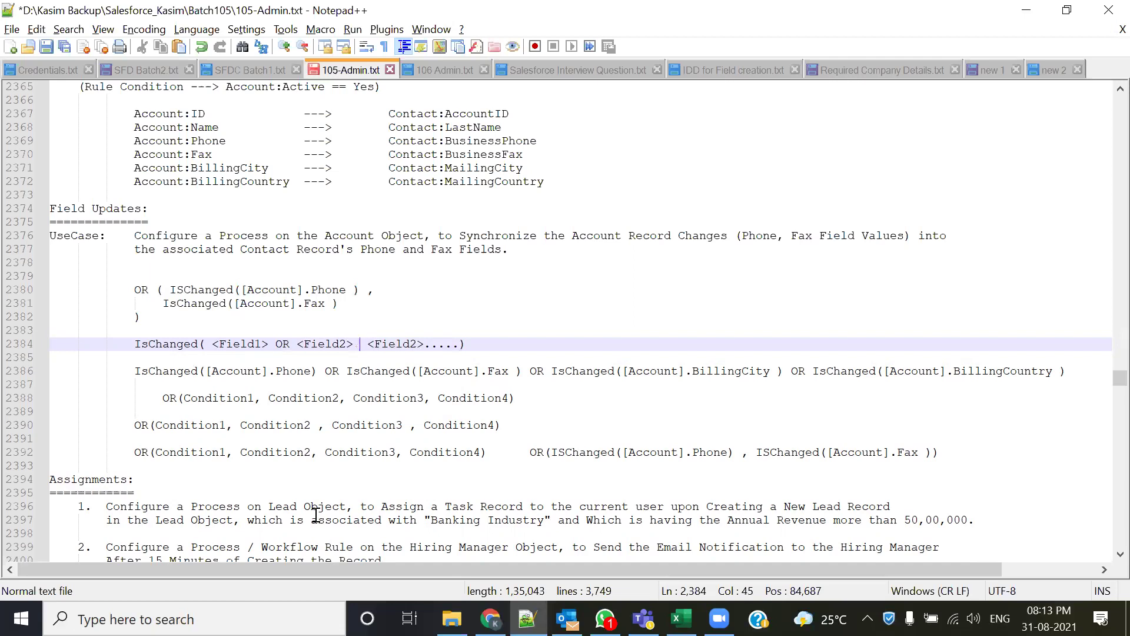
text(Or)
key(BackSpace)
text(R)
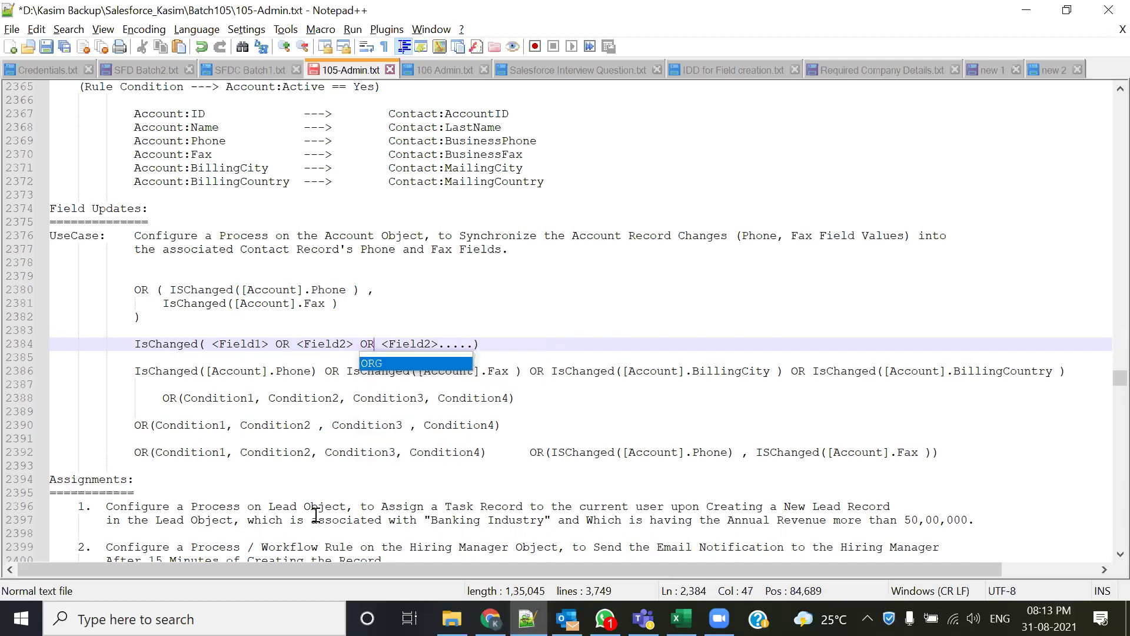
- Save 105-Admin.txt and switch to the Salesforce account page
key(ctrl+s)
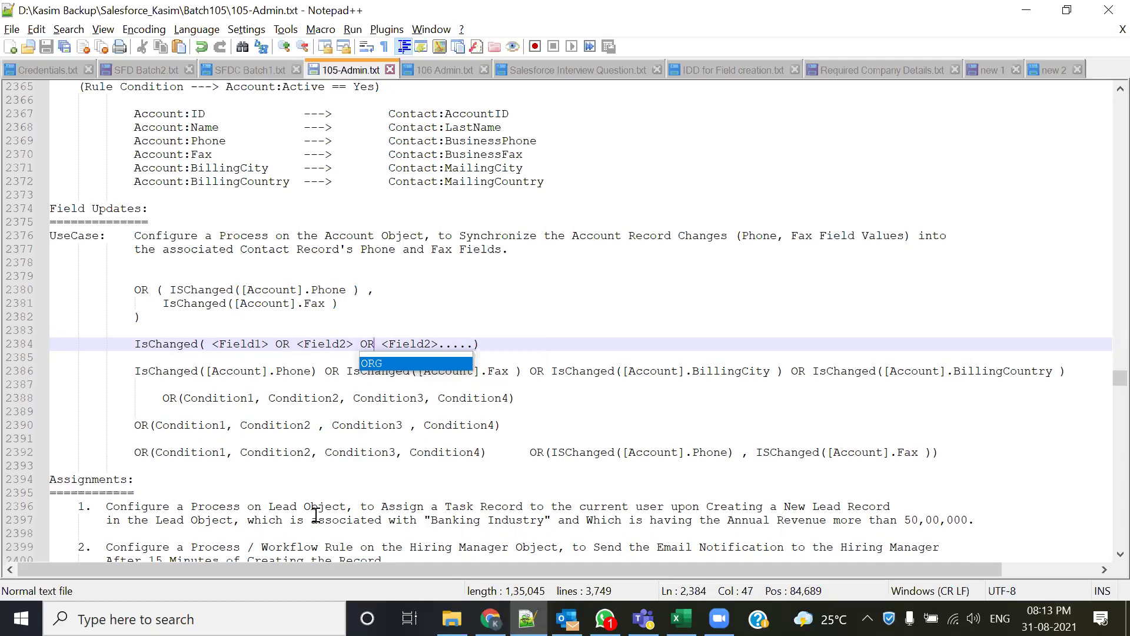
click(492, 347)
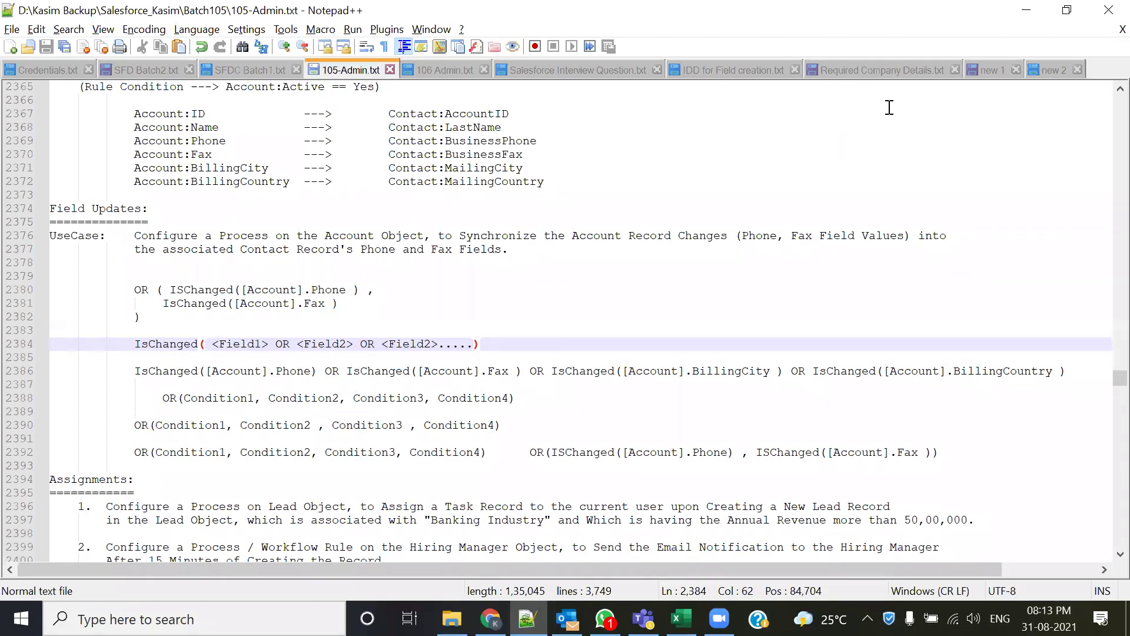
key(alt+Tab)
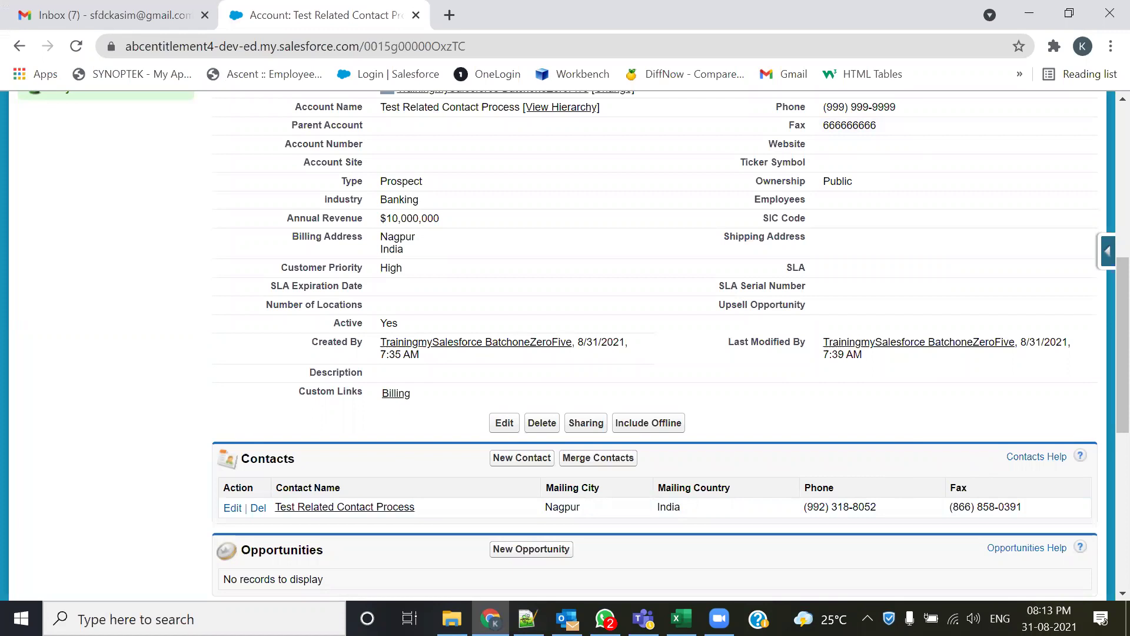
- Switch from the Test Related Contact Process account page back to 105-Admin.txt in Notepad++
click(527, 618)
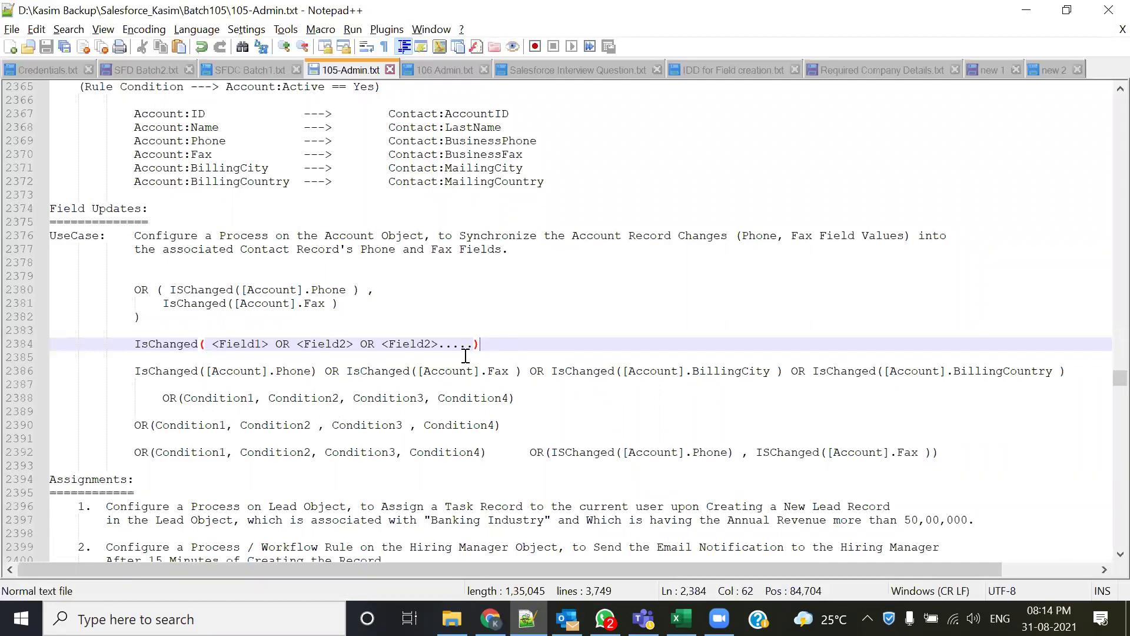
- On line 2388, delete the leading OR and replace the comma after Condition1 with OR
drag(497, 342, 122, 334)
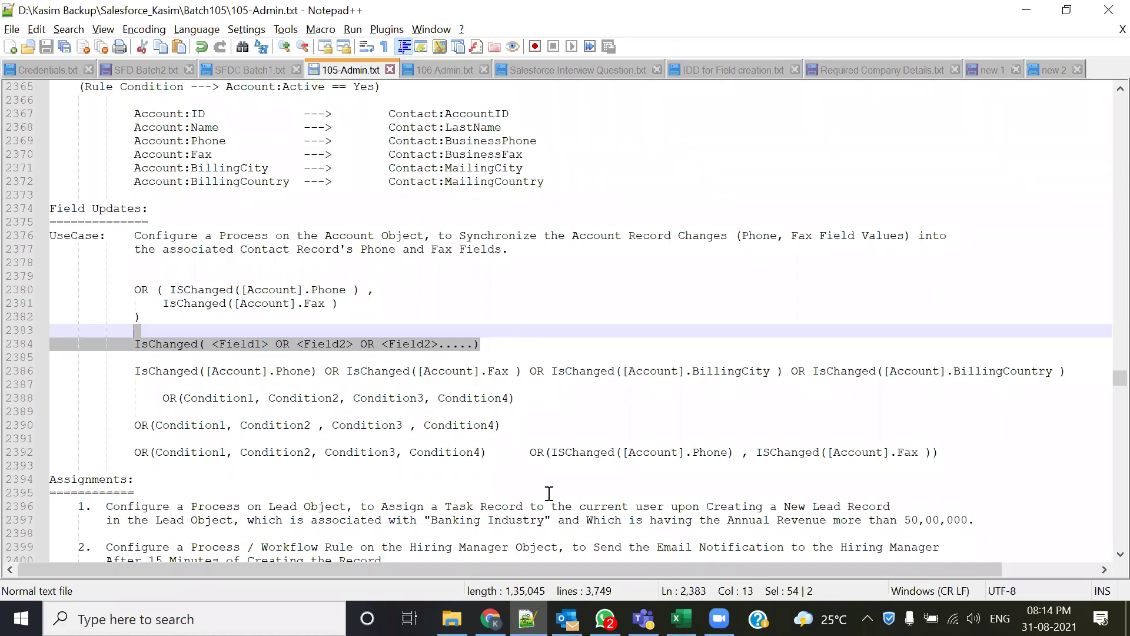
click(269, 361)
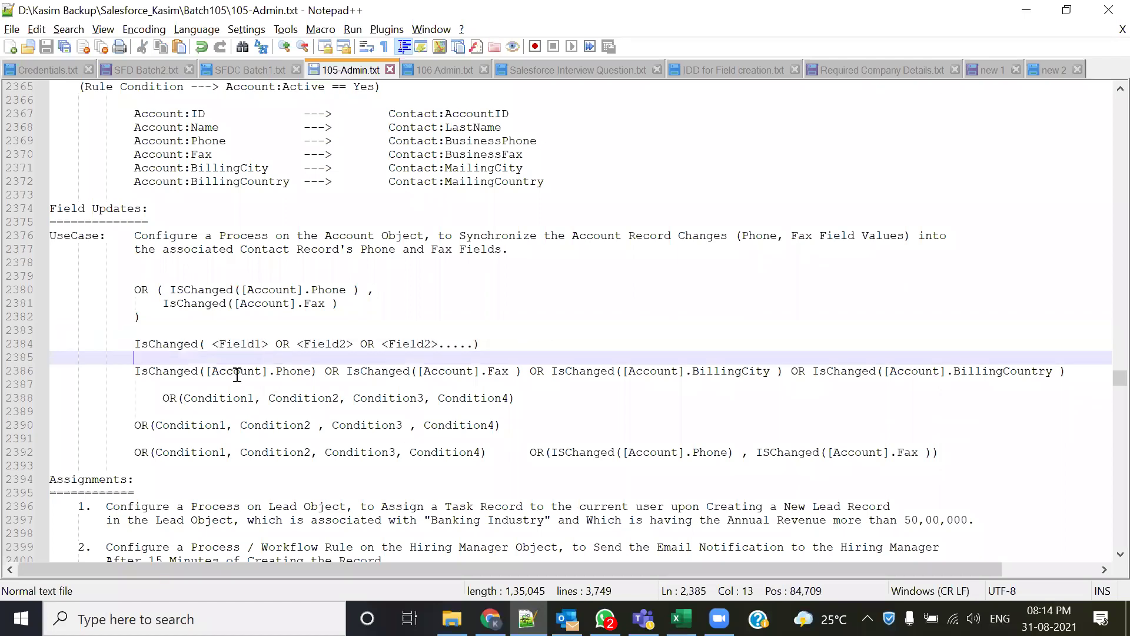
double_click(169, 398)
key(Delete)
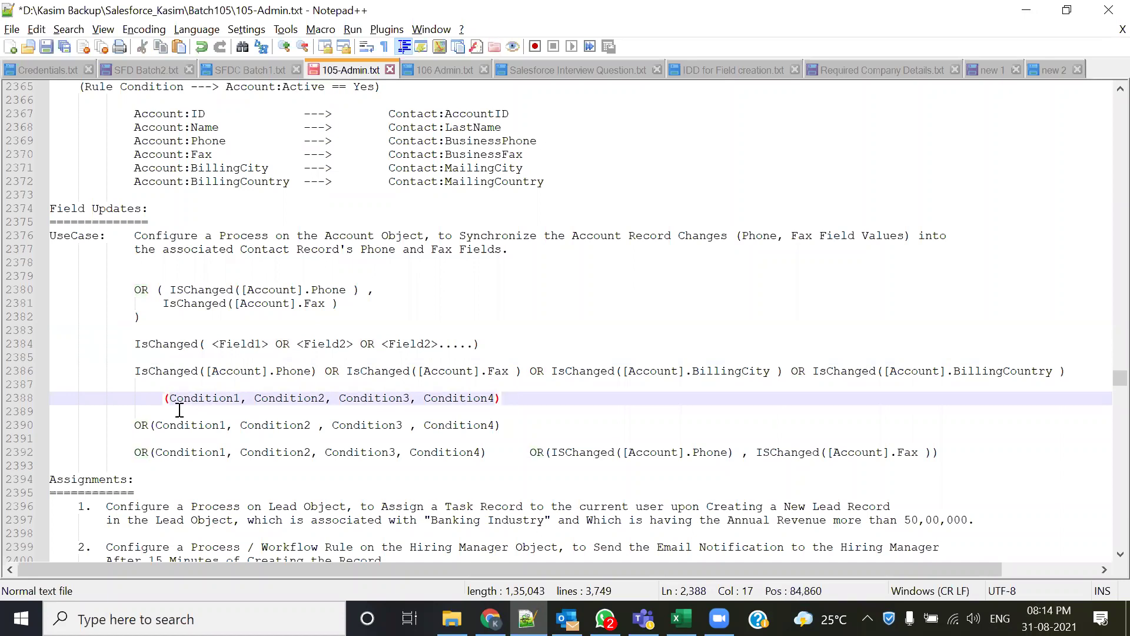
click(246, 404)
key(BackSpace)
text(OR)
key(Right)
key(Right)
key(Right)
key(Right)
key(Right)
key(Right)
key(Right)
key(Right)
key(Right)
key(Right)
key(Right)
key(Right)
key(BackSpace)
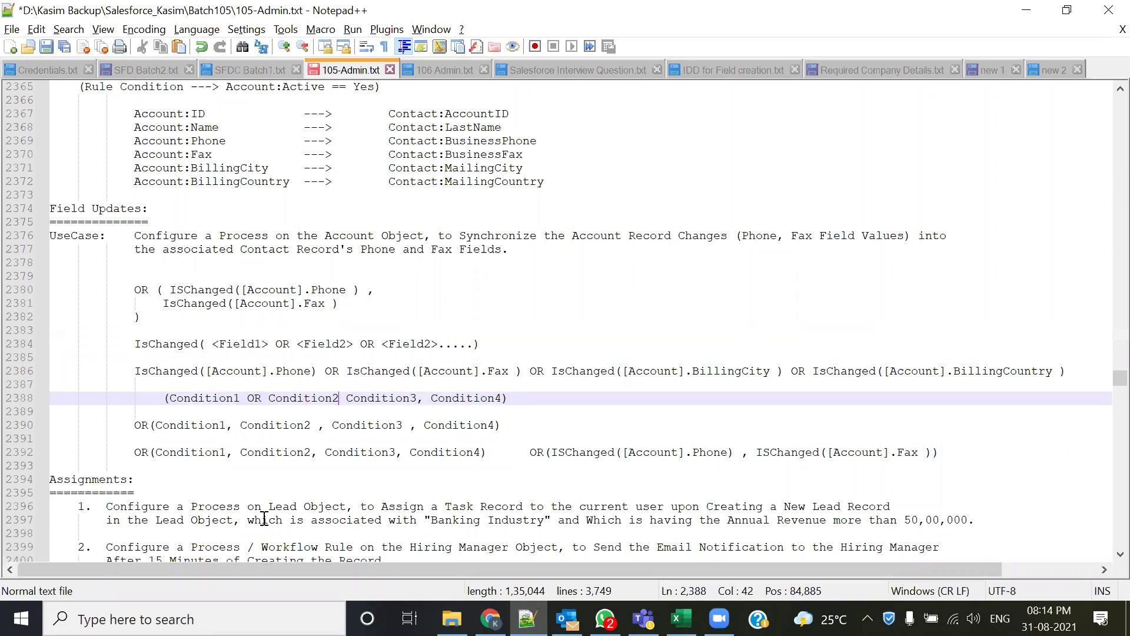
key(ctrl+r)
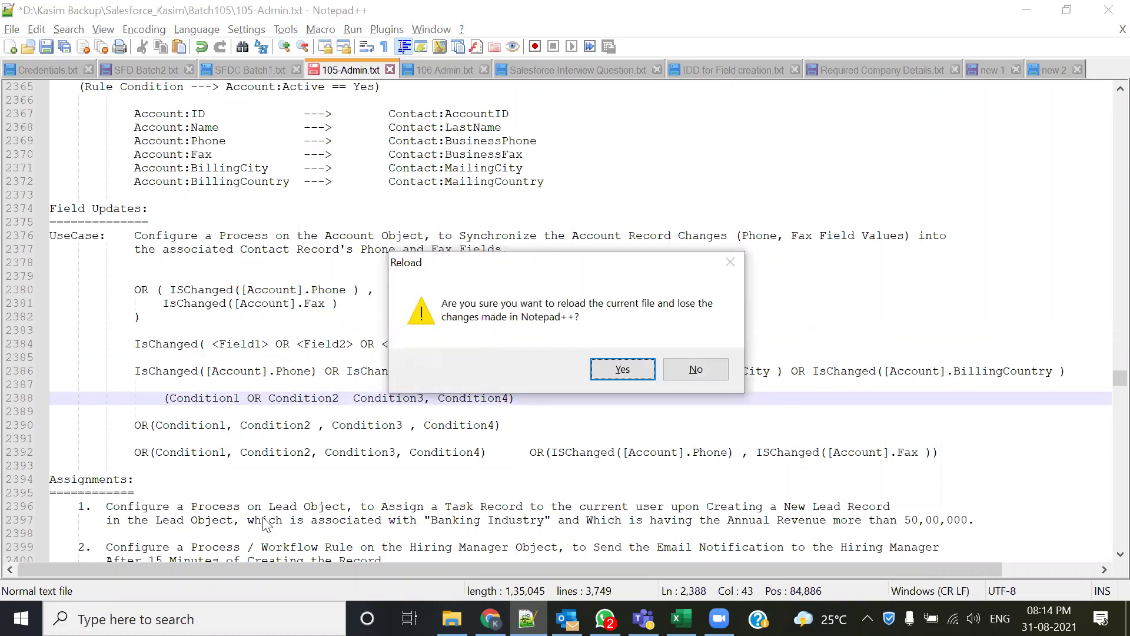
click(696, 369)
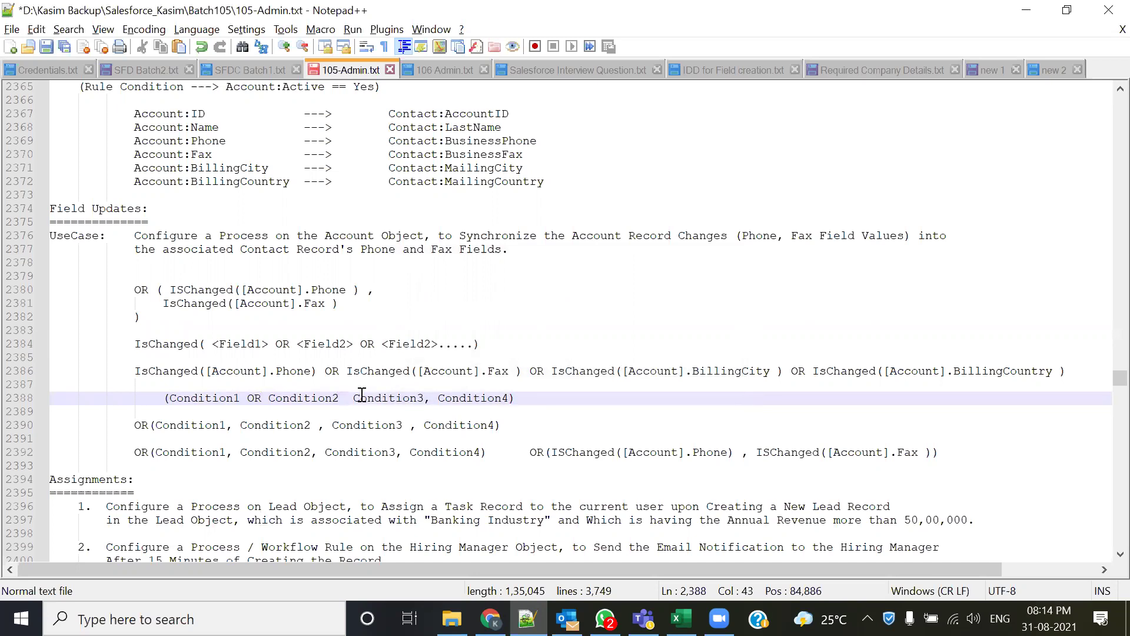
- Replace the commas after Condition2 and Condition3 with OR
text(Or)
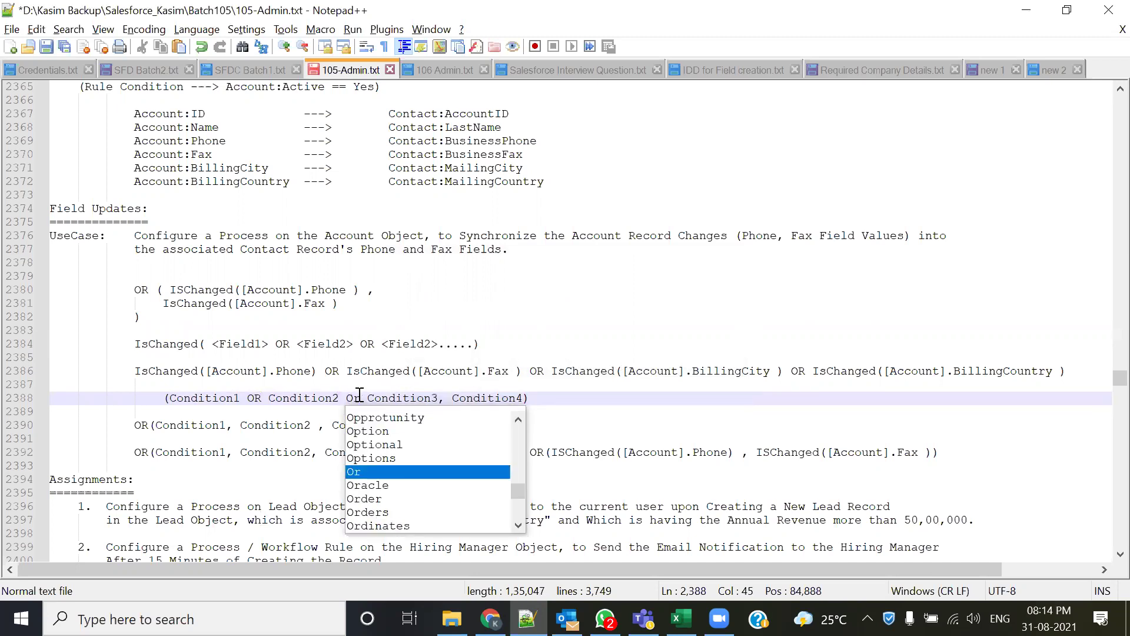
key(BackSpace)
text(R)
key(Right)
key(Right)
key(Right)
key(Right)
key(Right)
key(Right)
key(Right)
key(Right)
key(Right)
key(Right)
key(Right)
key(Right)
key(BackSpace)
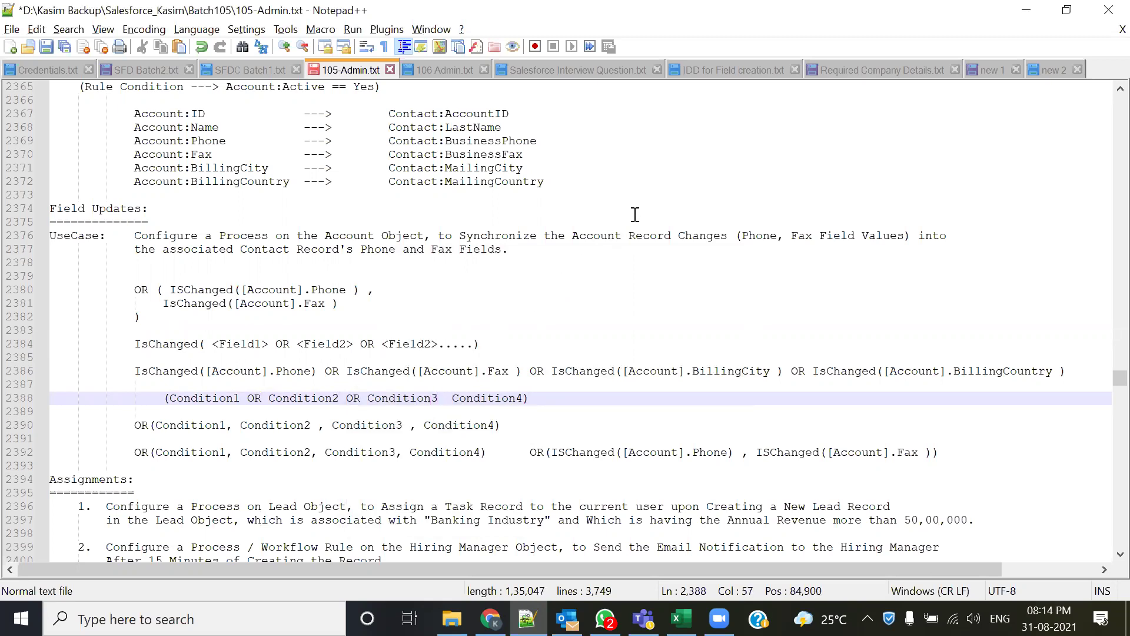
text(OR)
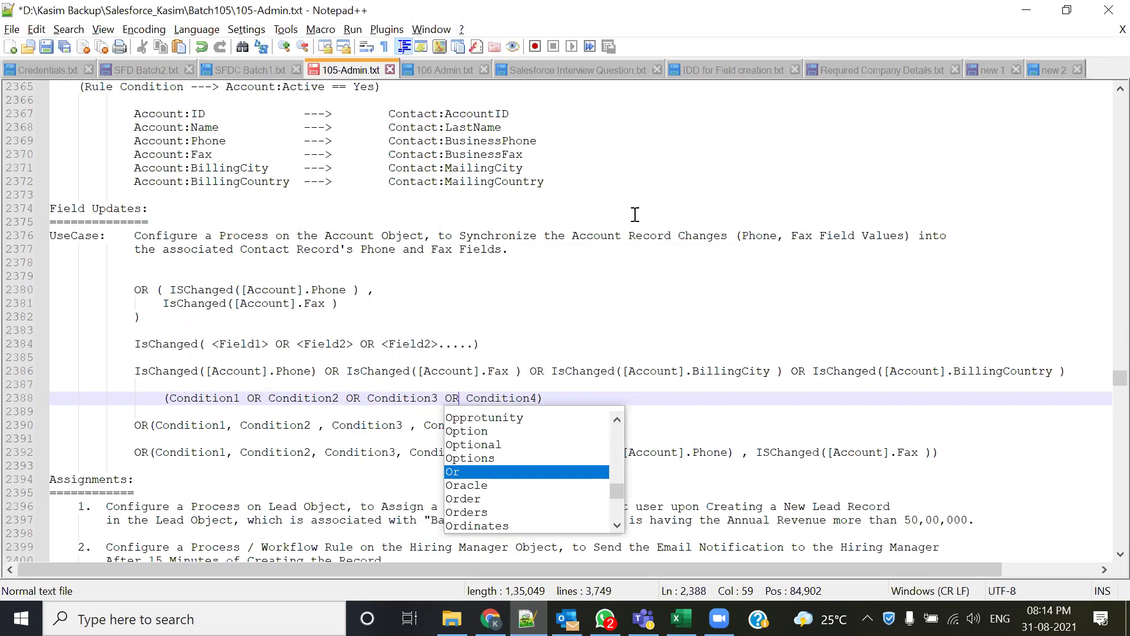
- Prefix line 2388's condition list with IsChanged, copied from line 2384
click(562, 393)
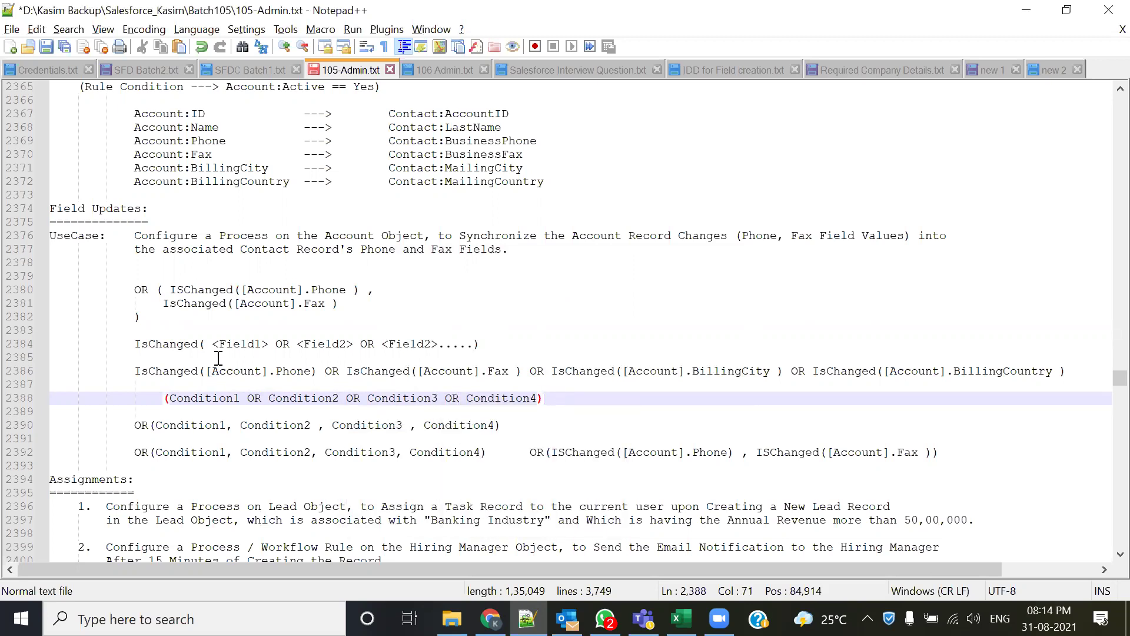
drag(135, 344, 198, 346)
key(ctrl+c)
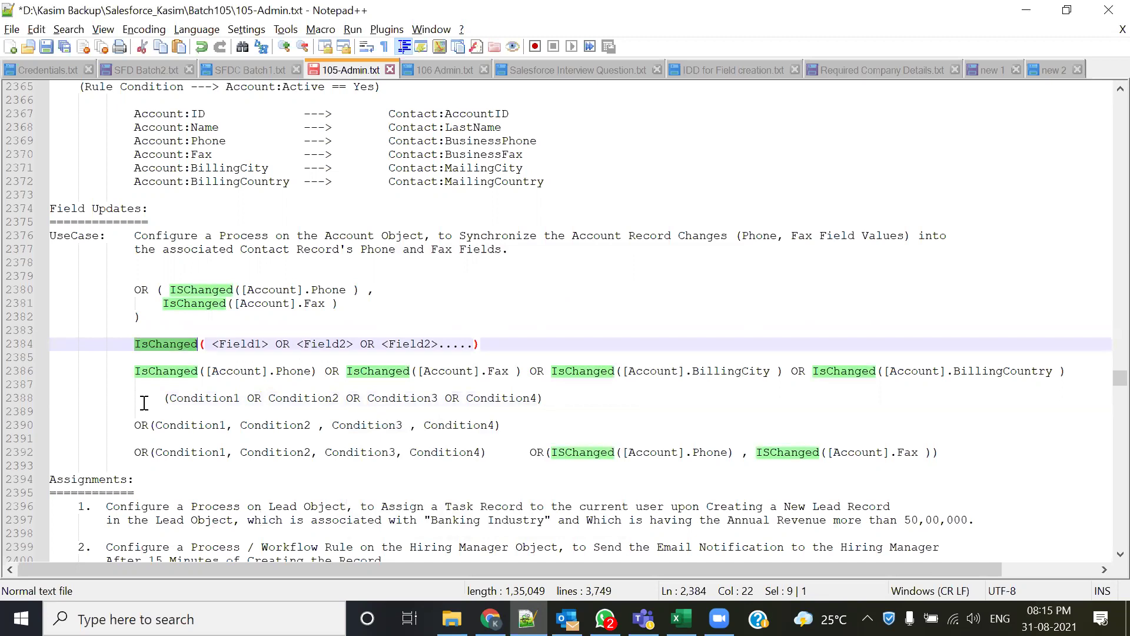
click(144, 401)
key(ctrl+v)
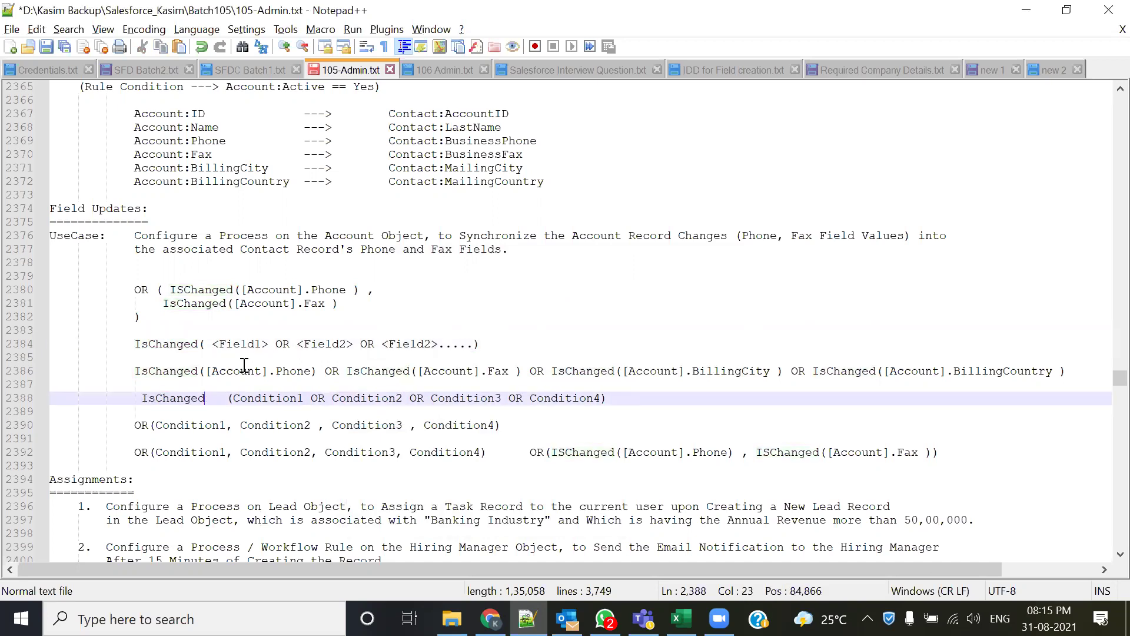
click(229, 399)
key(BackSpace)
key(BackSpace)
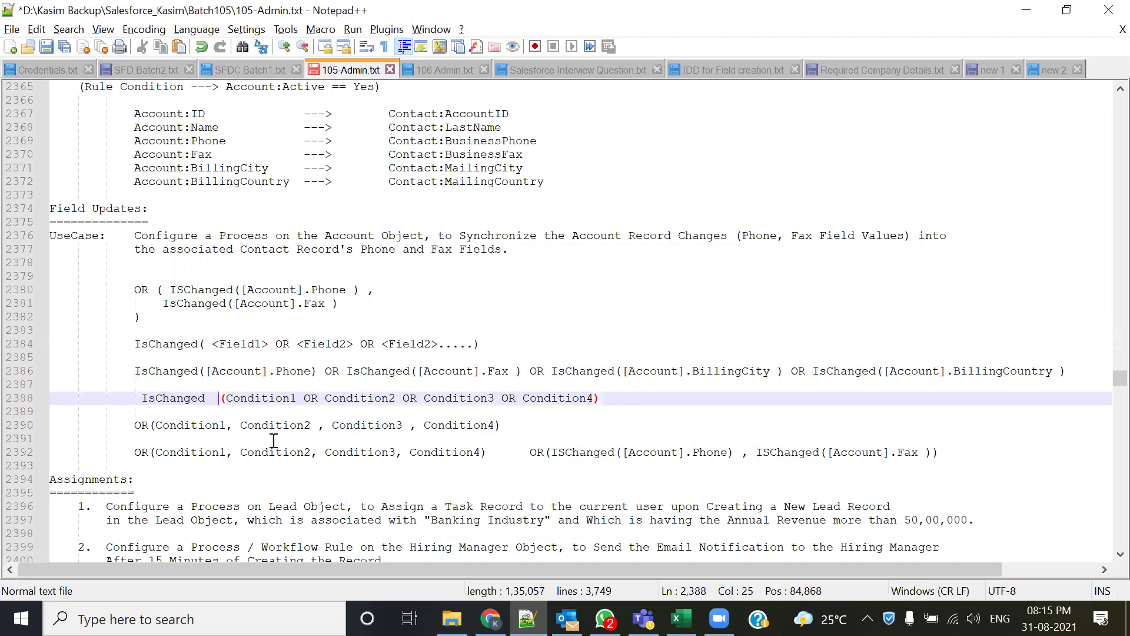
click(684, 408)
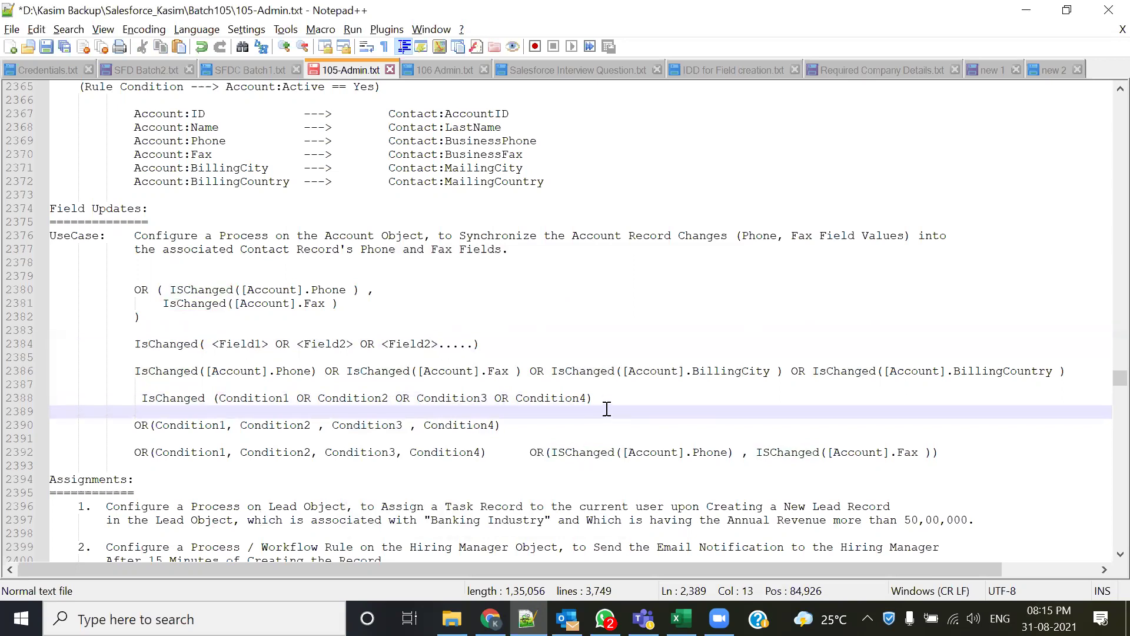
- Move the IsChanged condition line up to sit directly beneath line 2384
drag(592, 401, 132, 393)
key(ctrl+c)
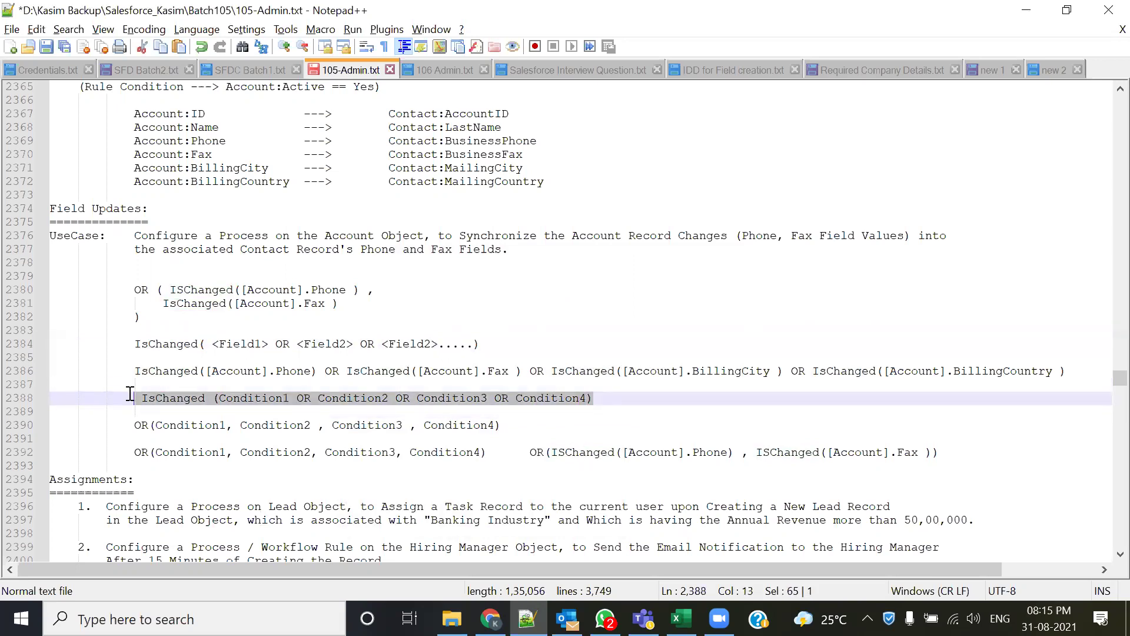
key(Delete)
click(483, 343)
key(Return)
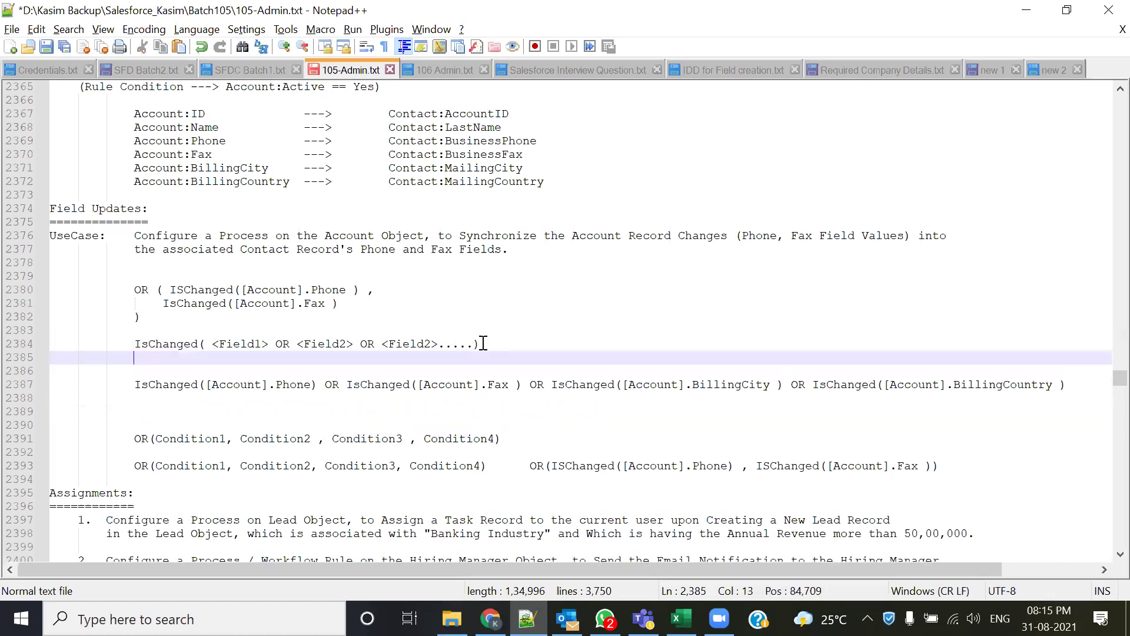
key(ctrl+v)
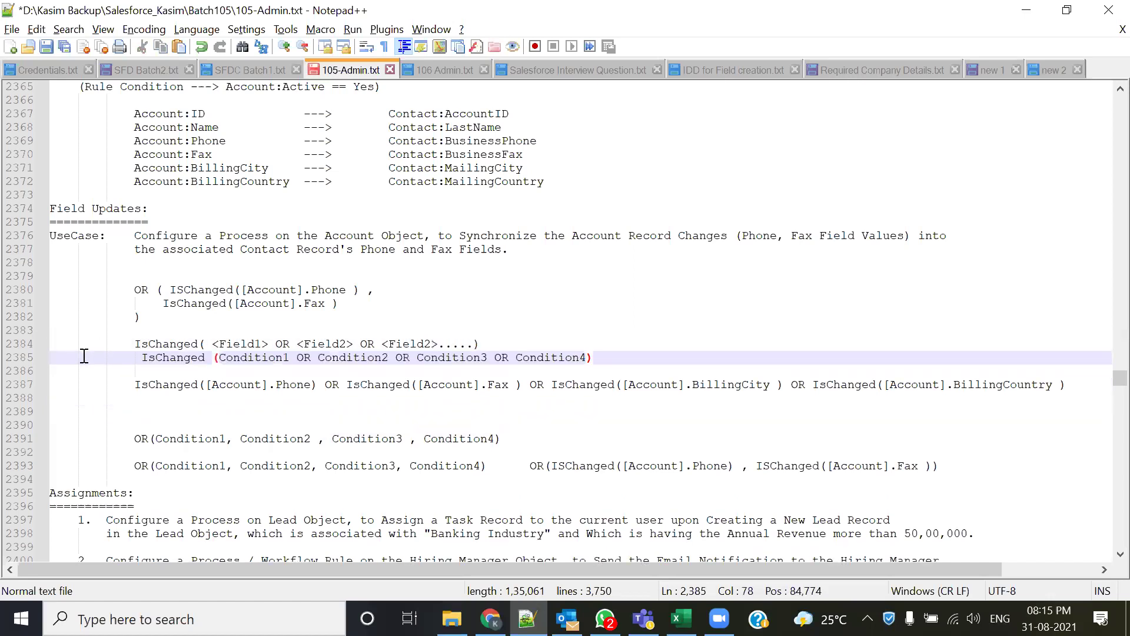
click(142, 358)
key(BackSpace)
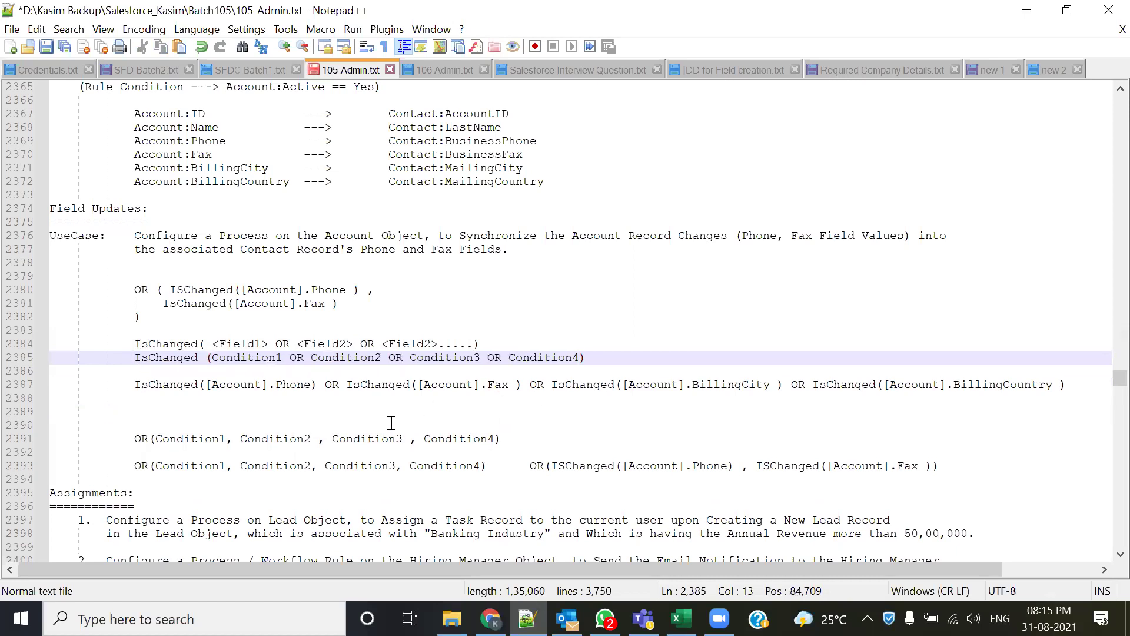
drag(588, 358, 131, 358)
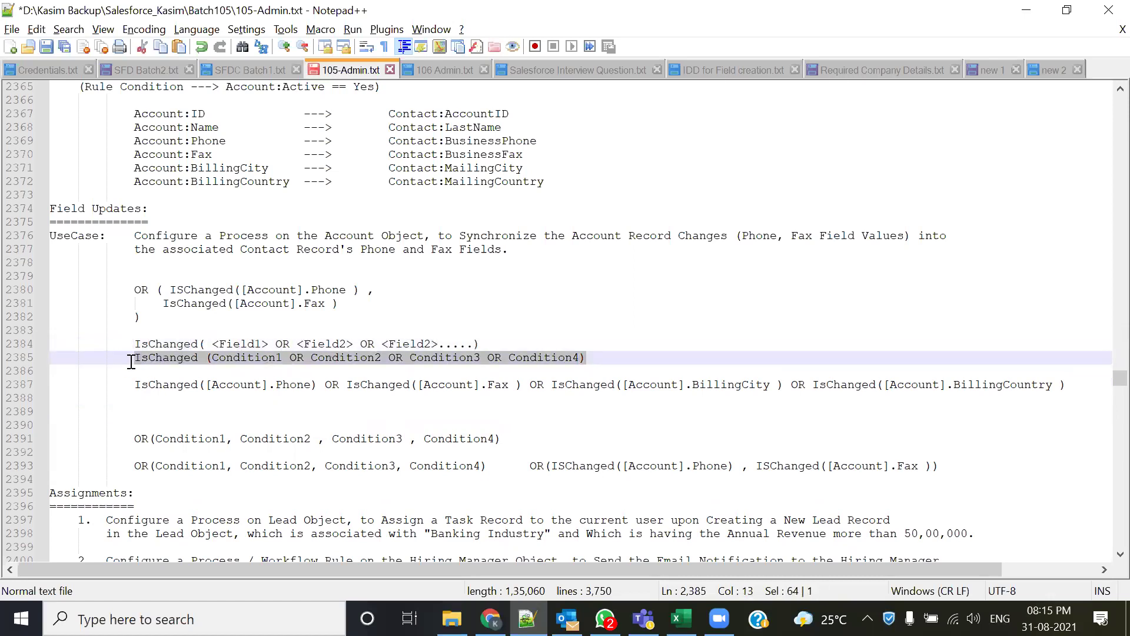
- Put the OR(Condition1, Condition2, Condition3, Condition4) example on an indented line below the IsChanged line
drag(131, 438, 503, 443)
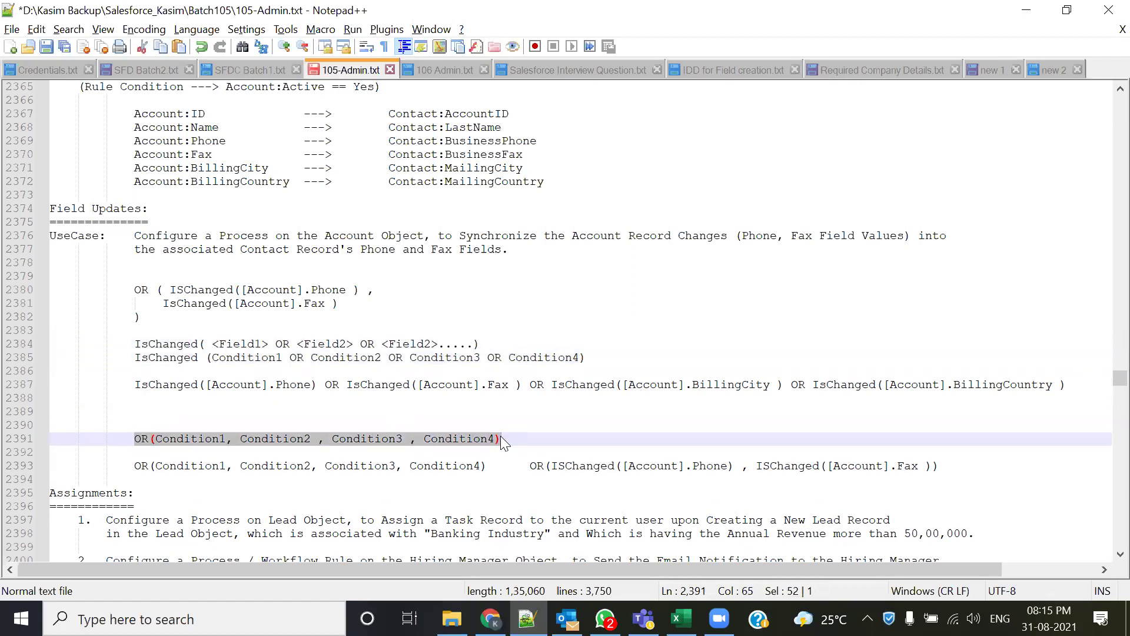
key(ctrl+x)
click(622, 355)
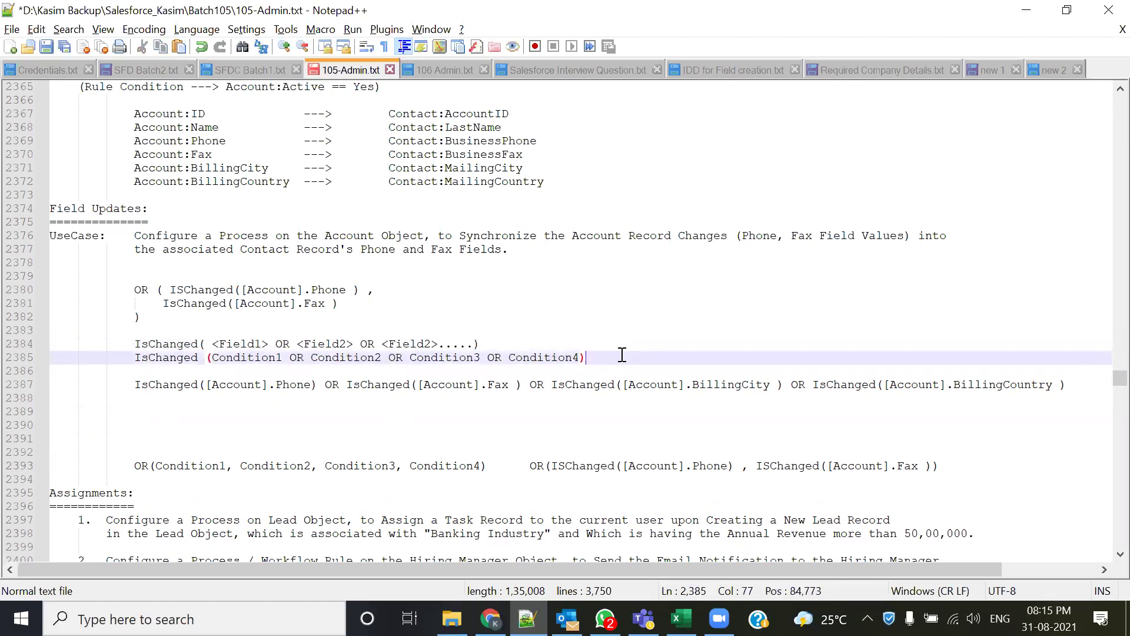
key(Return)
key(Tab)
key(Tab)
key(ctrl+v)
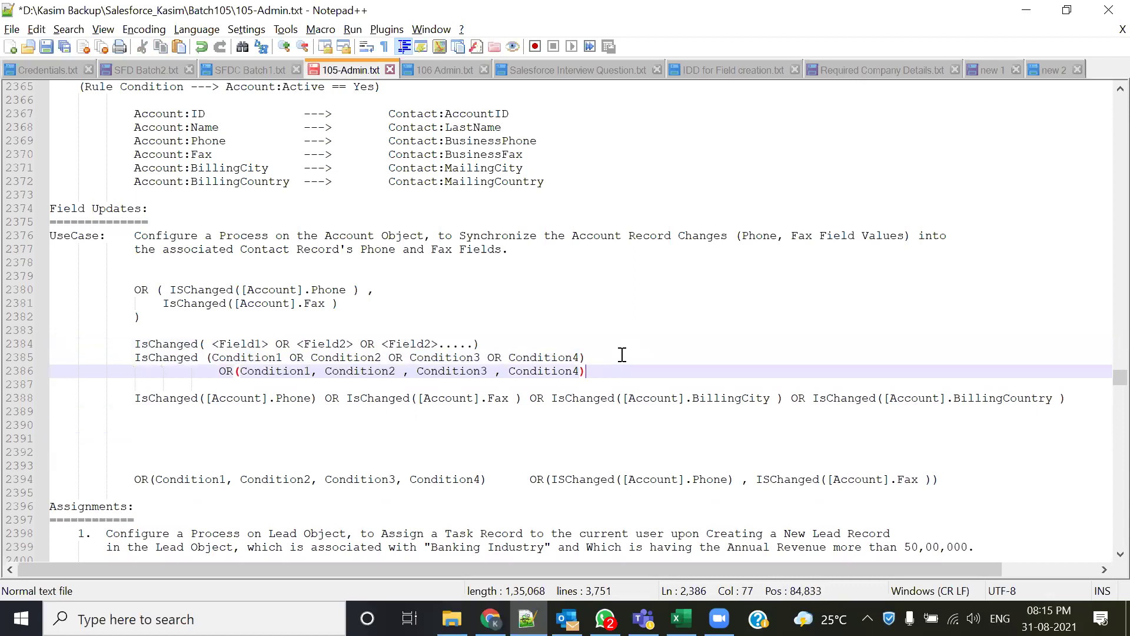
double_click(227, 371)
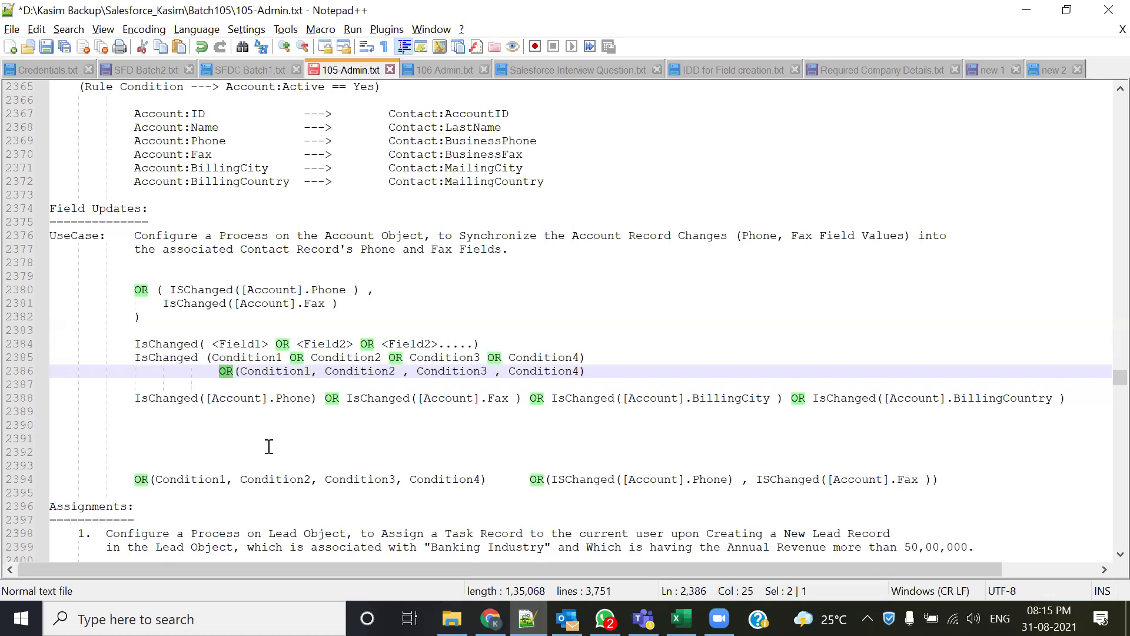
click(311, 371)
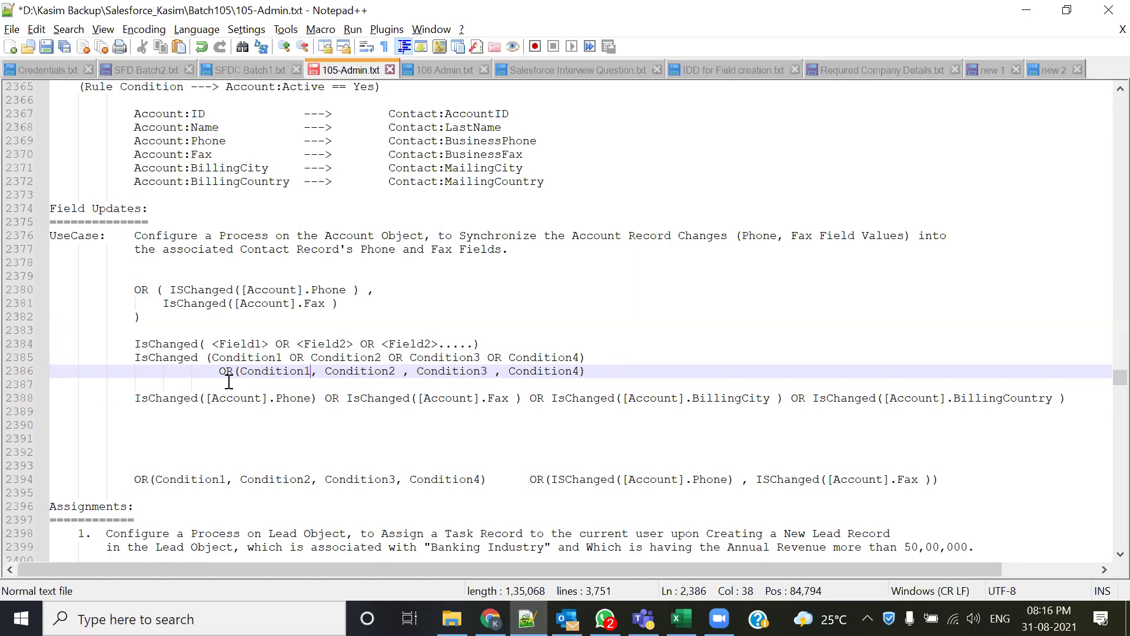
drag(219, 371, 611, 371)
click(613, 373)
click(219, 372)
drag(229, 372, 596, 371)
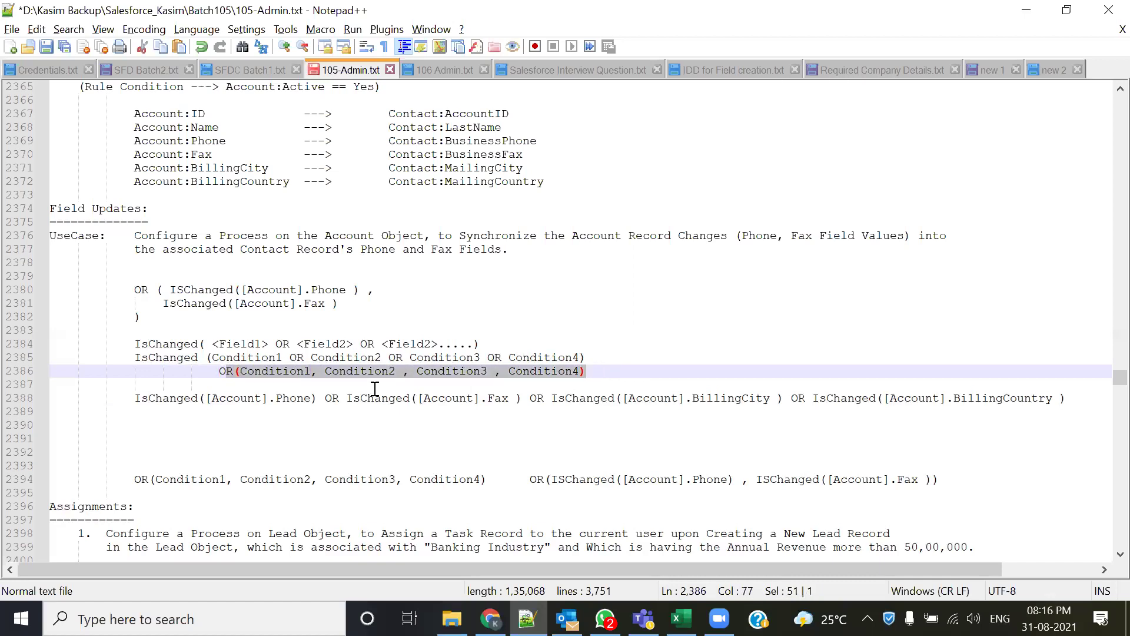
click(375, 442)
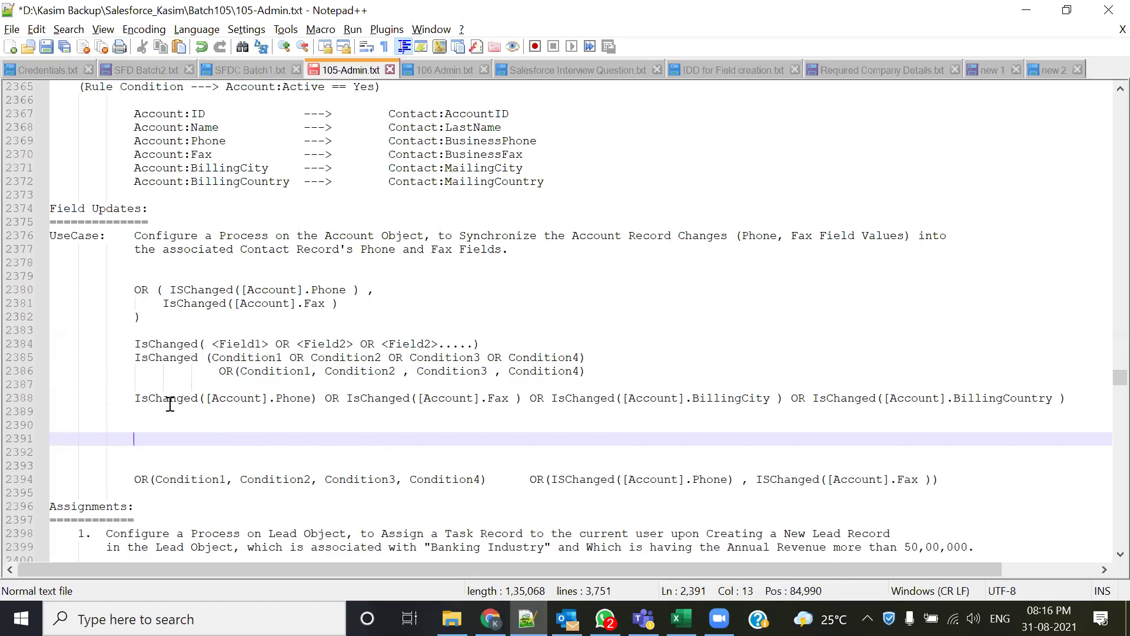
drag(141, 398, 199, 398)
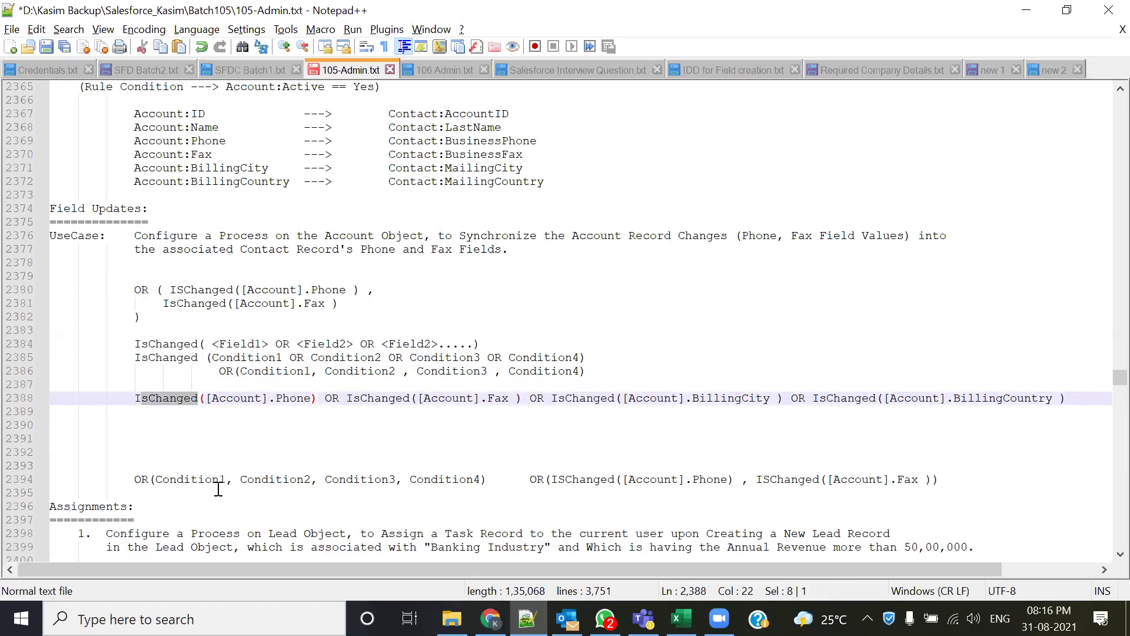
click(244, 455)
drag(209, 399, 522, 399)
click(331, 396)
click(422, 425)
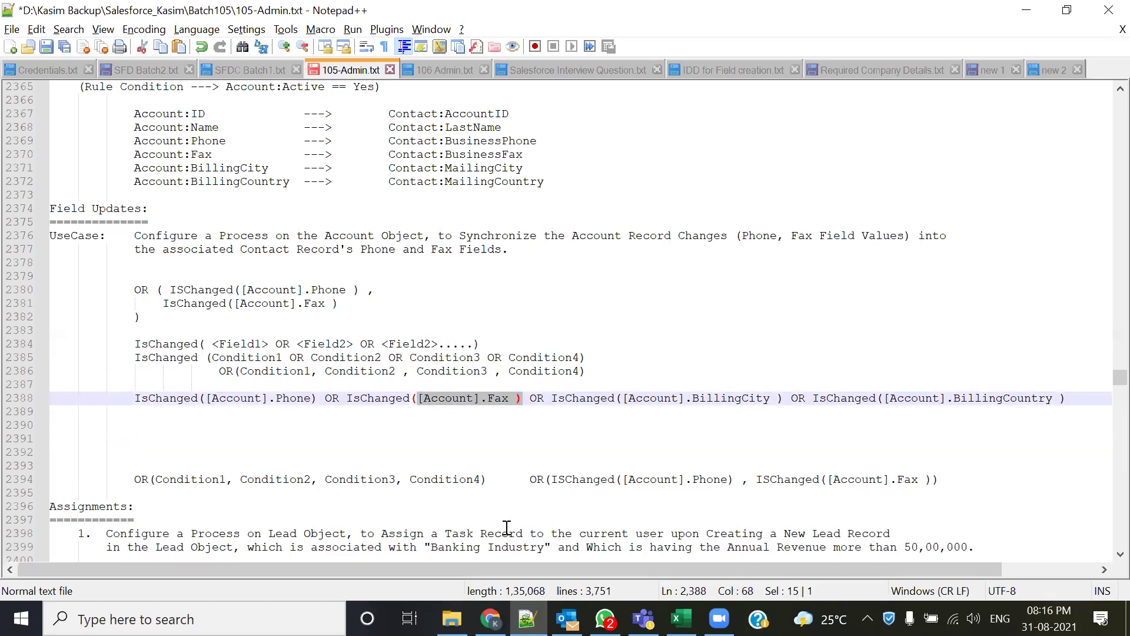
double_click(291, 398)
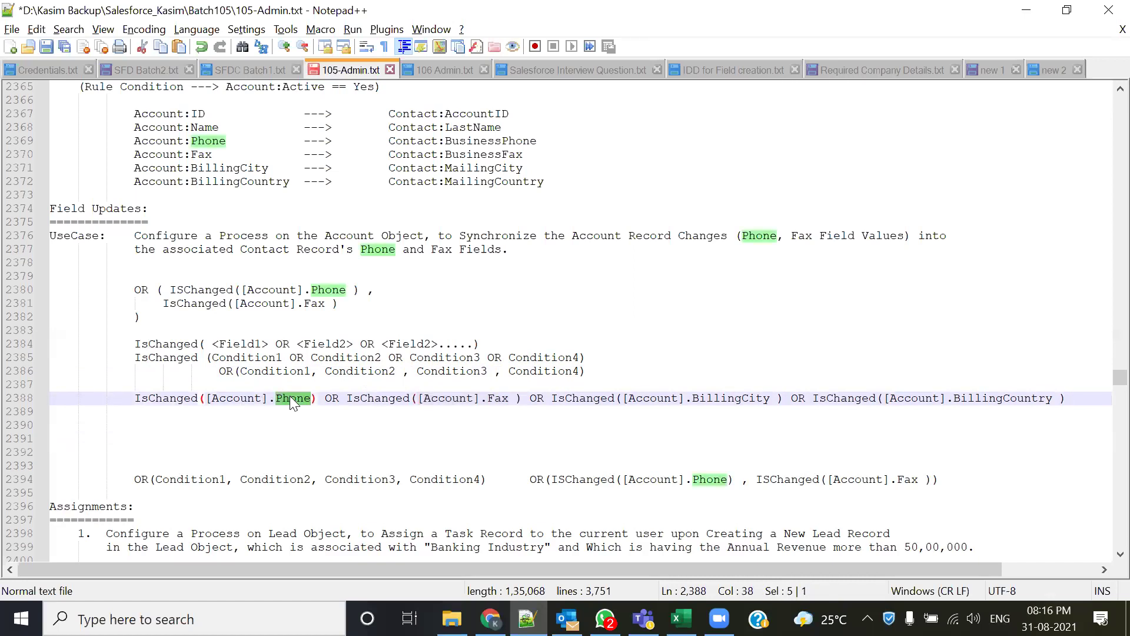
double_click(447, 398)
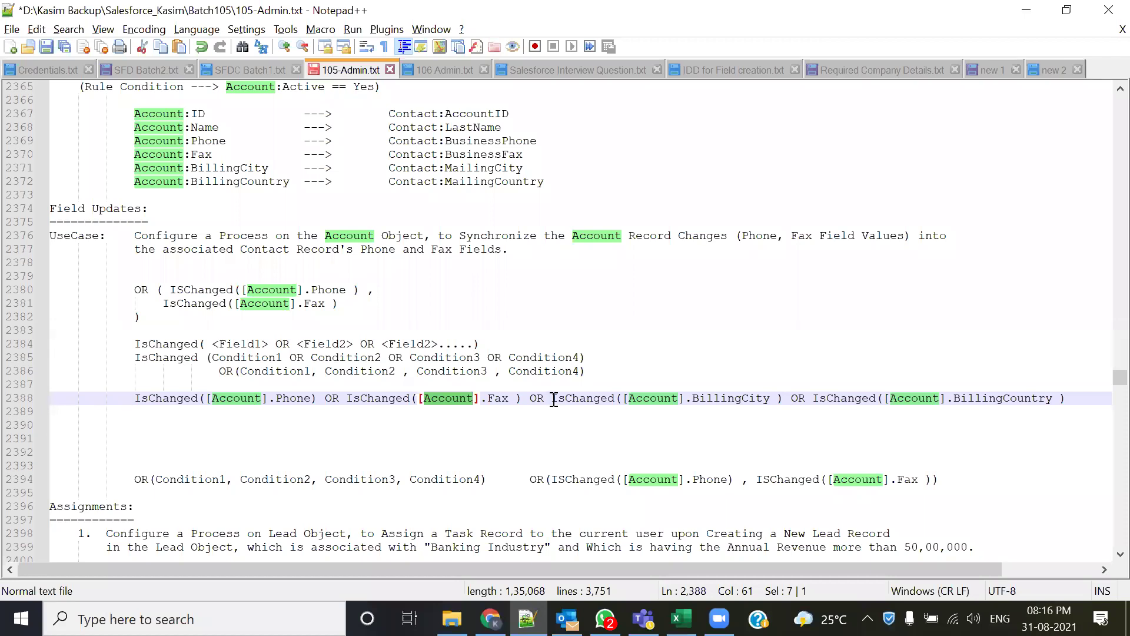
double_click(713, 399)
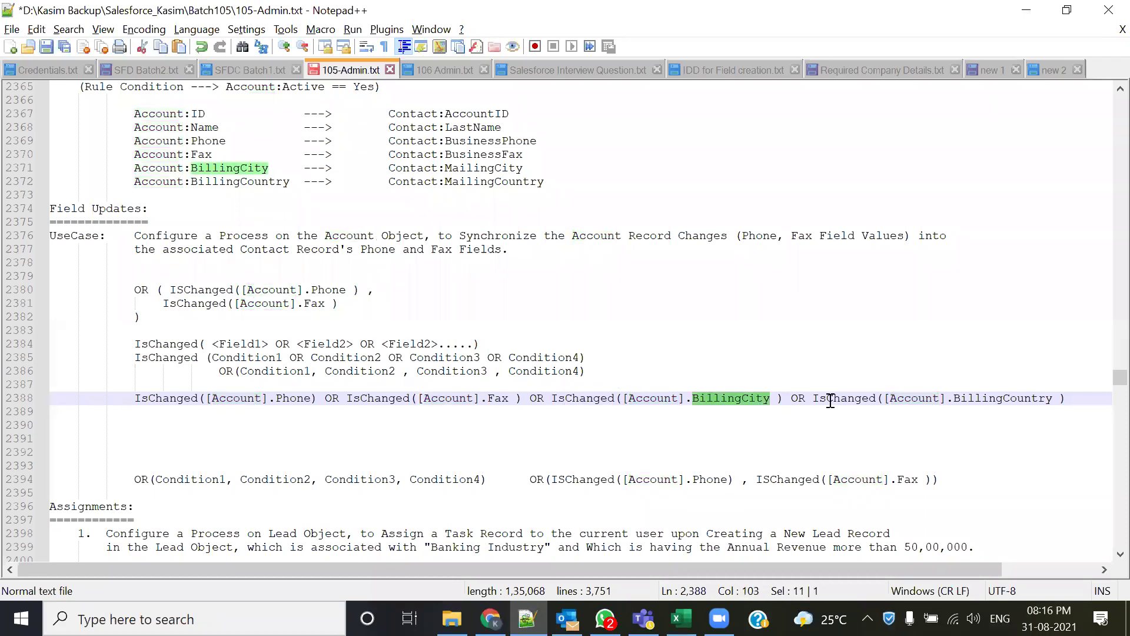
double_click(974, 398)
drag(542, 399, 869, 399)
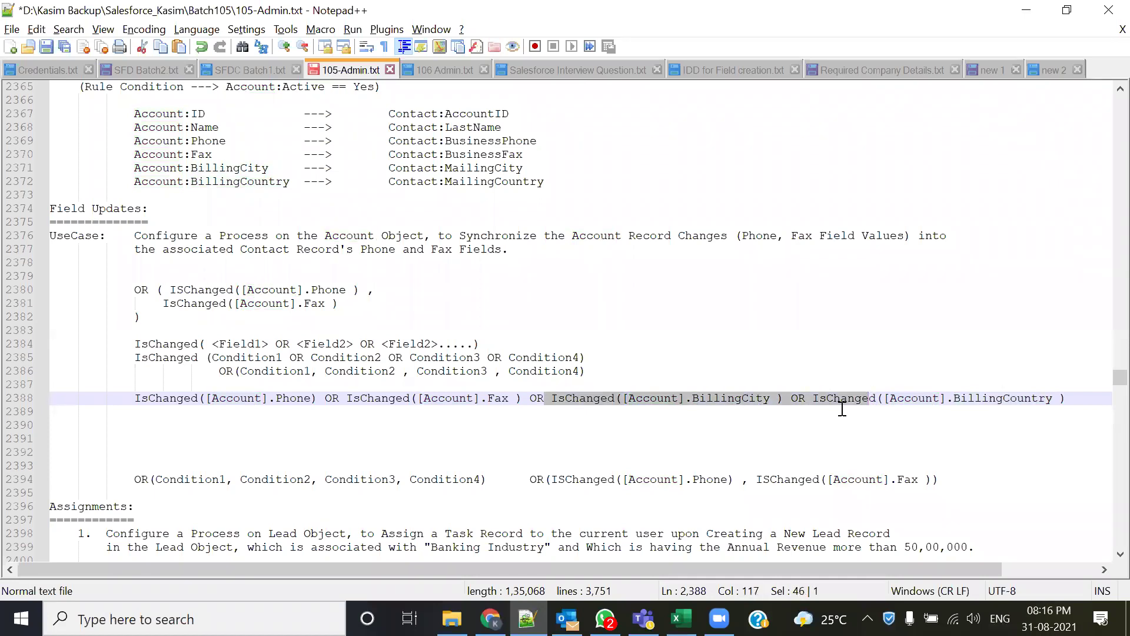
click(599, 442)
drag(135, 398, 1067, 398)
click(423, 451)
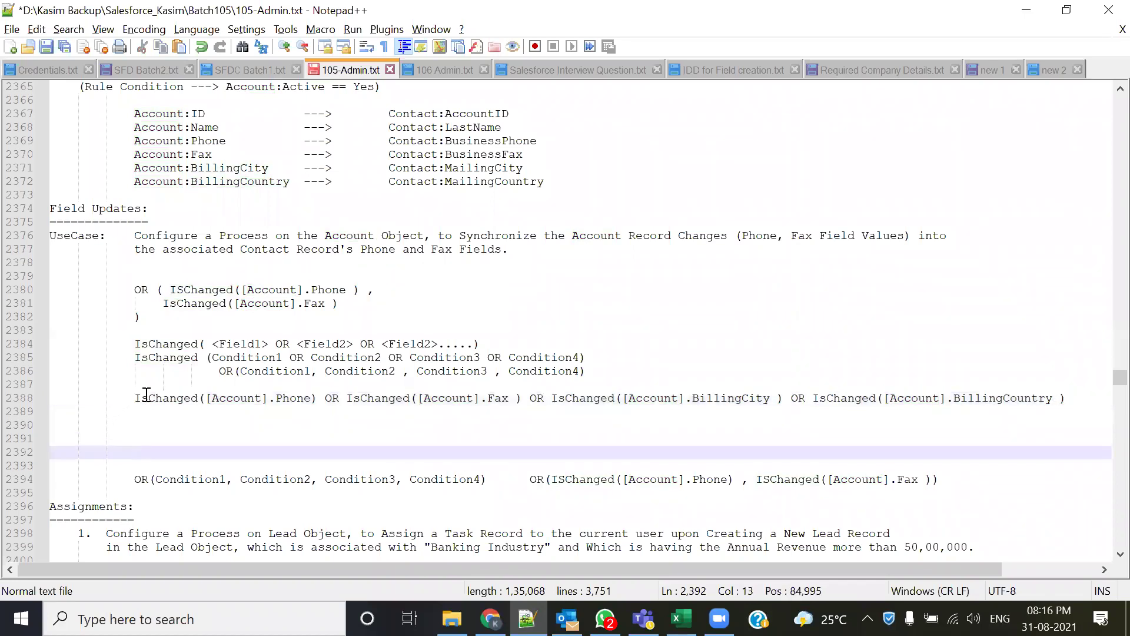
drag(136, 399, 328, 397)
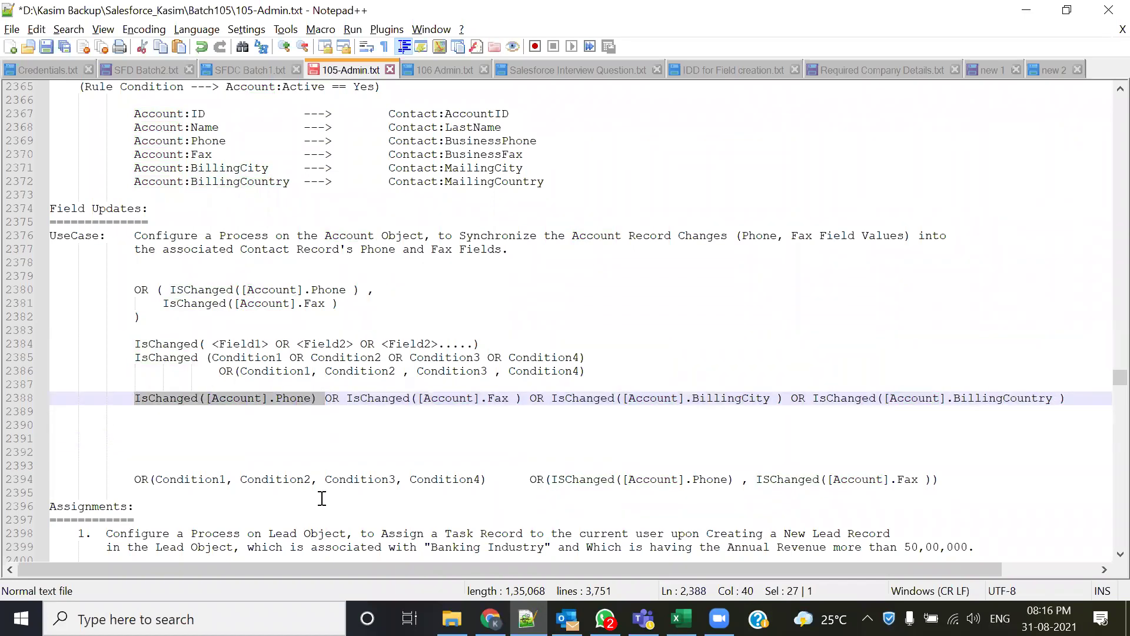
click(328, 404)
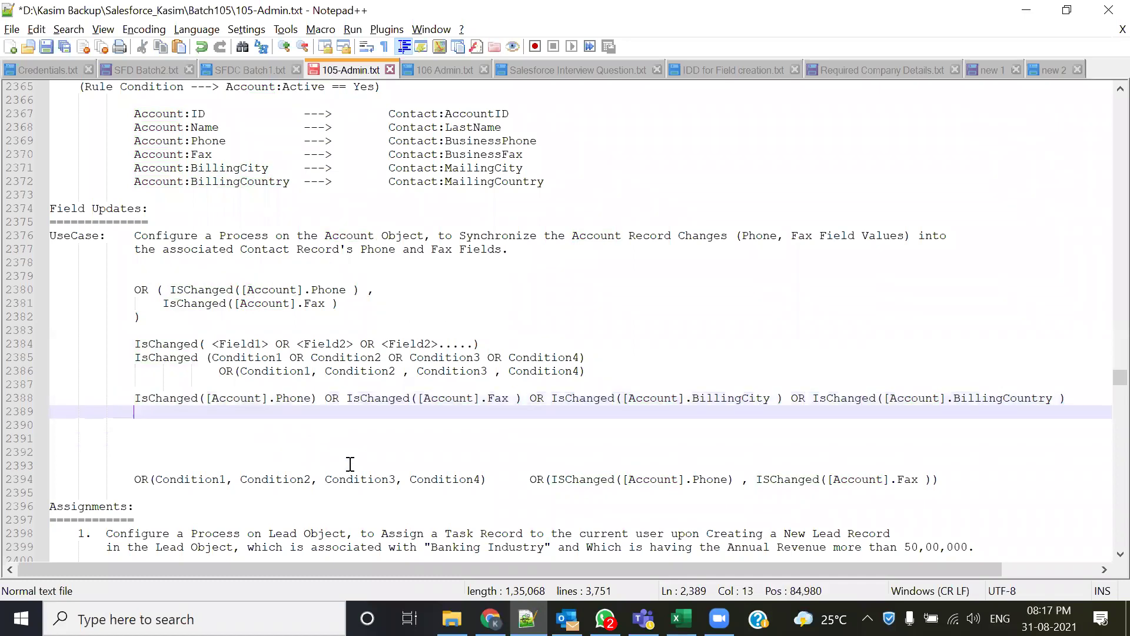
drag(354, 398, 516, 398)
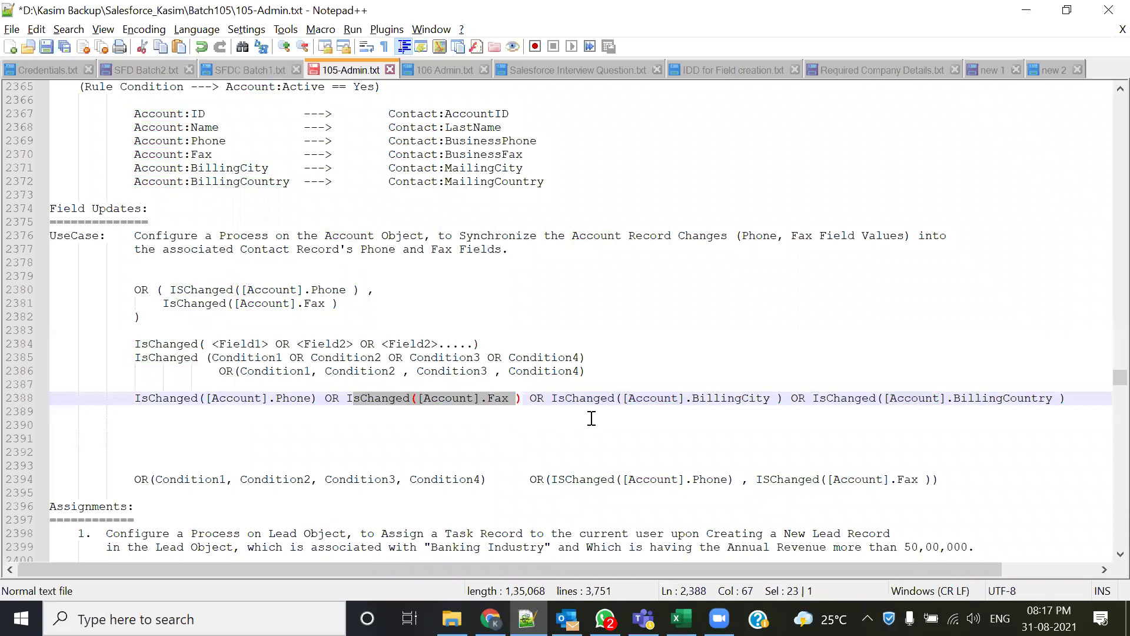
drag(135, 398, 410, 398)
drag(516, 392, 1068, 401)
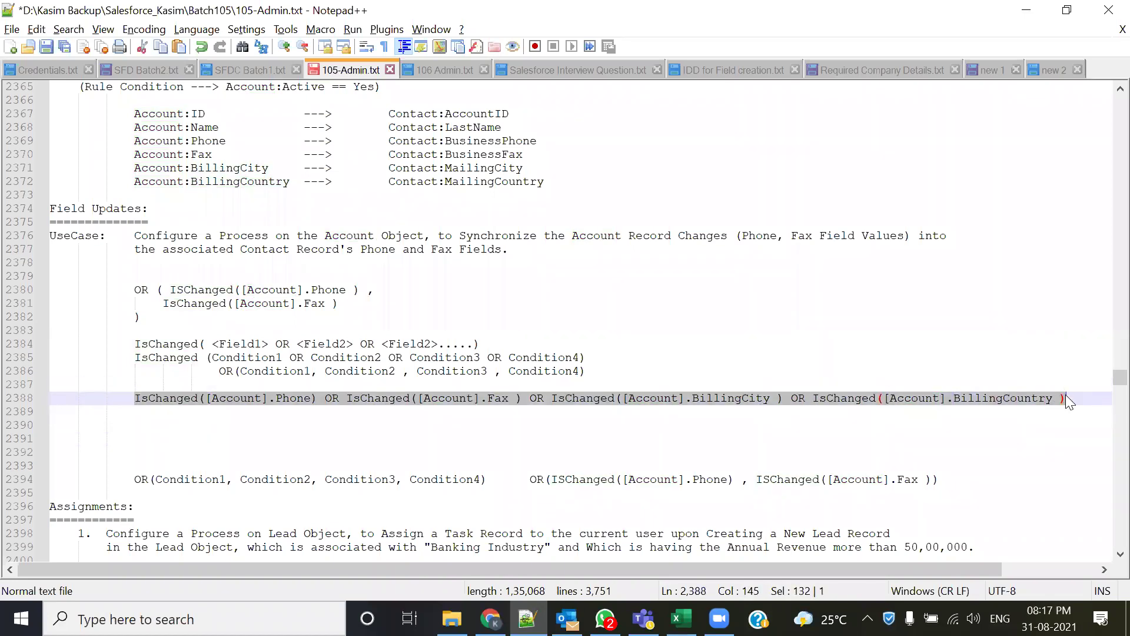
click(611, 494)
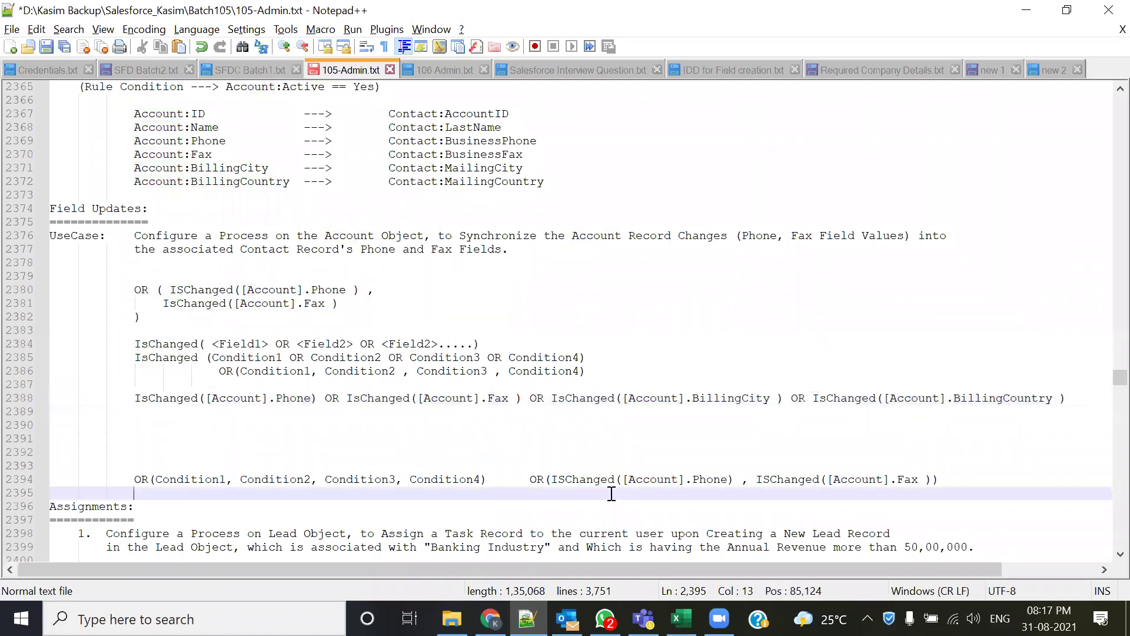
click(529, 393)
key(Return)
key(Return)
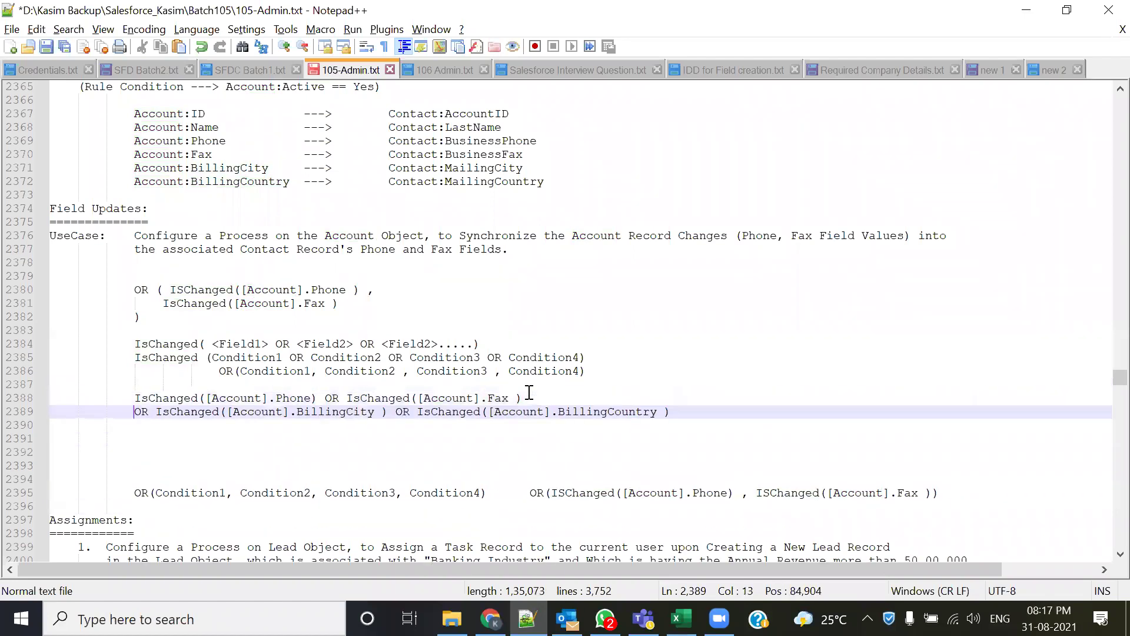
drag(135, 398, 524, 398)
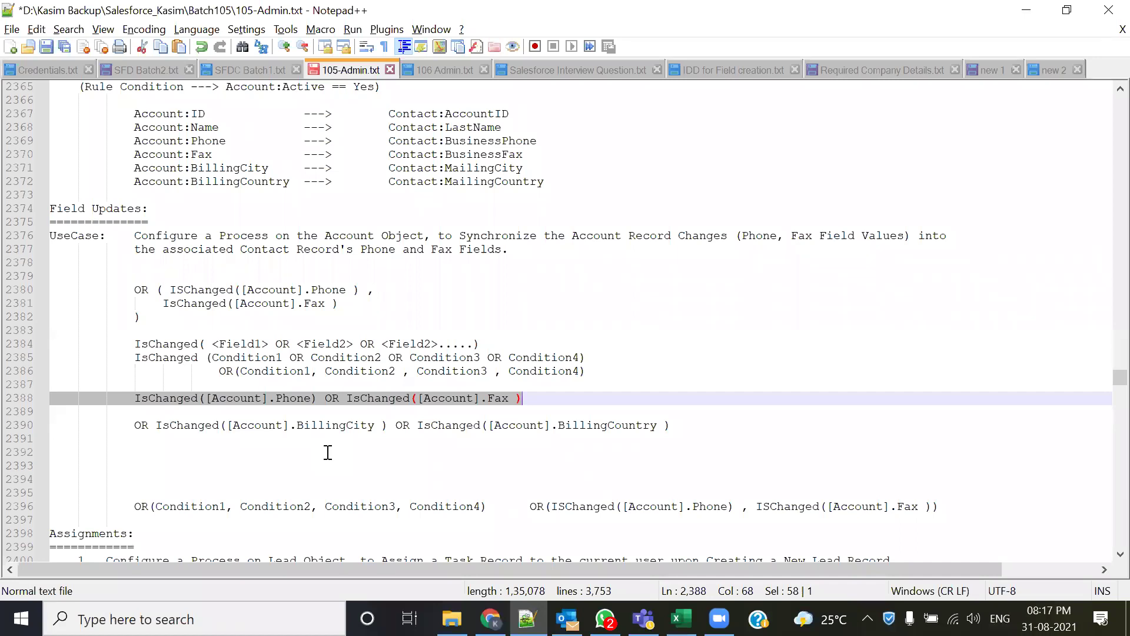
click(136, 423)
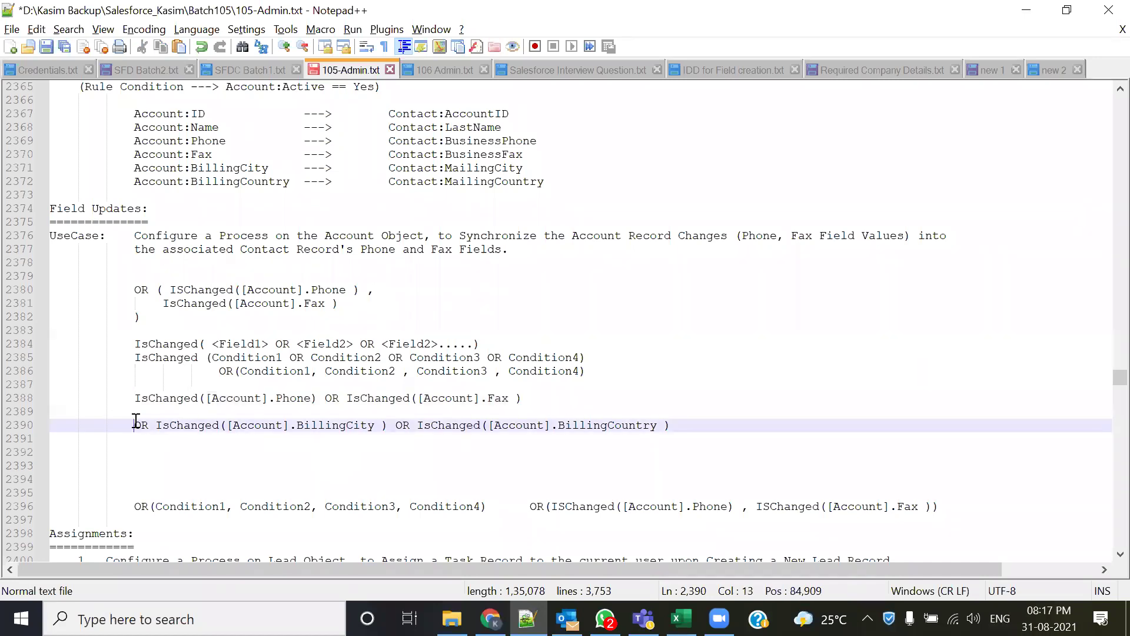
drag(143, 318, 131, 289)
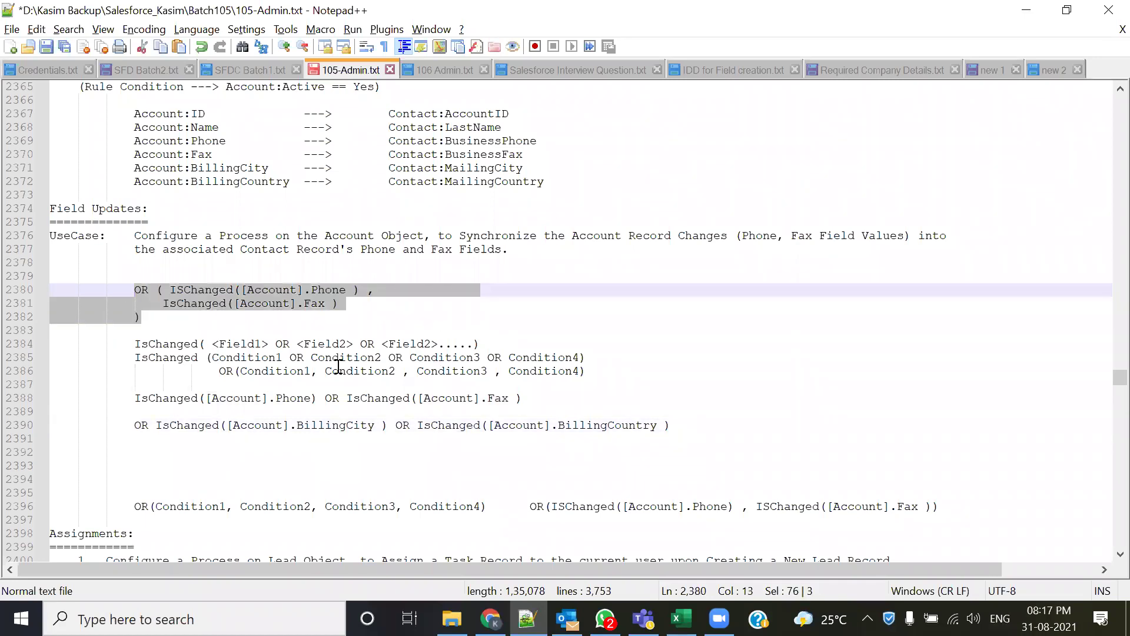
click(136, 424)
key(BackSpace)
key(BackSpace)
key(BackSpace)
key(BackSpace)
key(BackSpace)
key(BackSpace)
key(BackSpace)
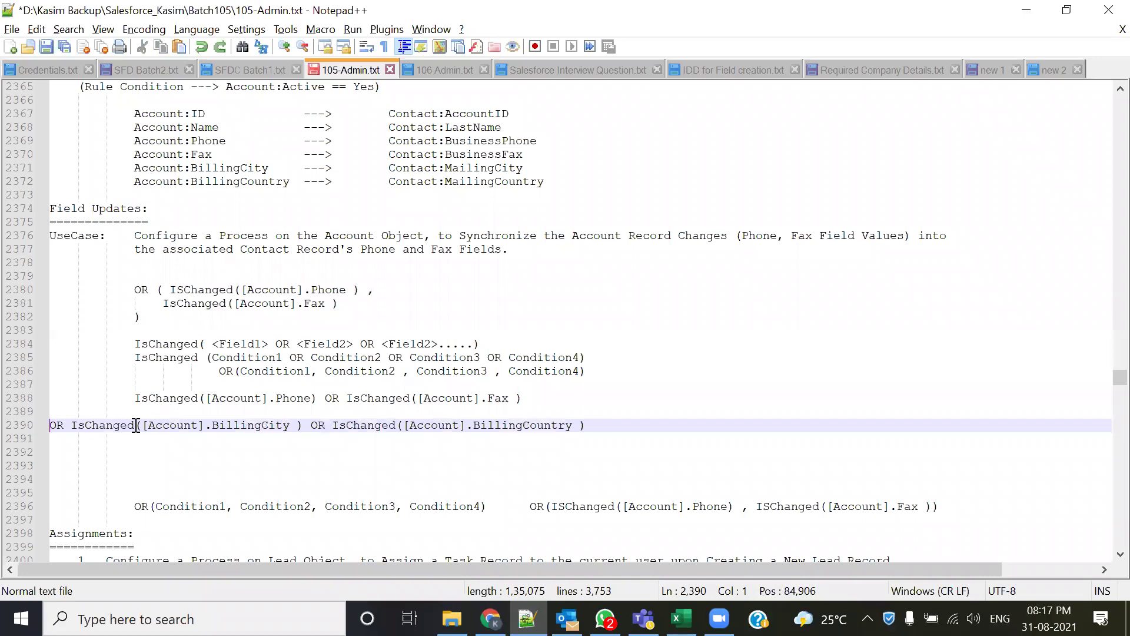
key(BackSpace)
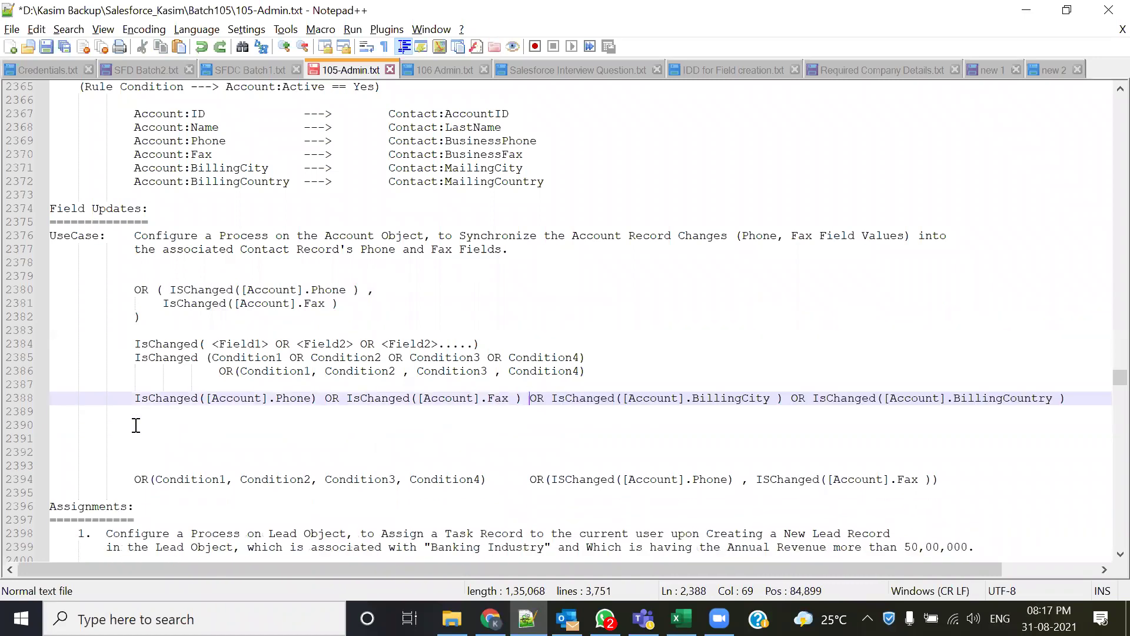
drag(137, 402, 1064, 399)
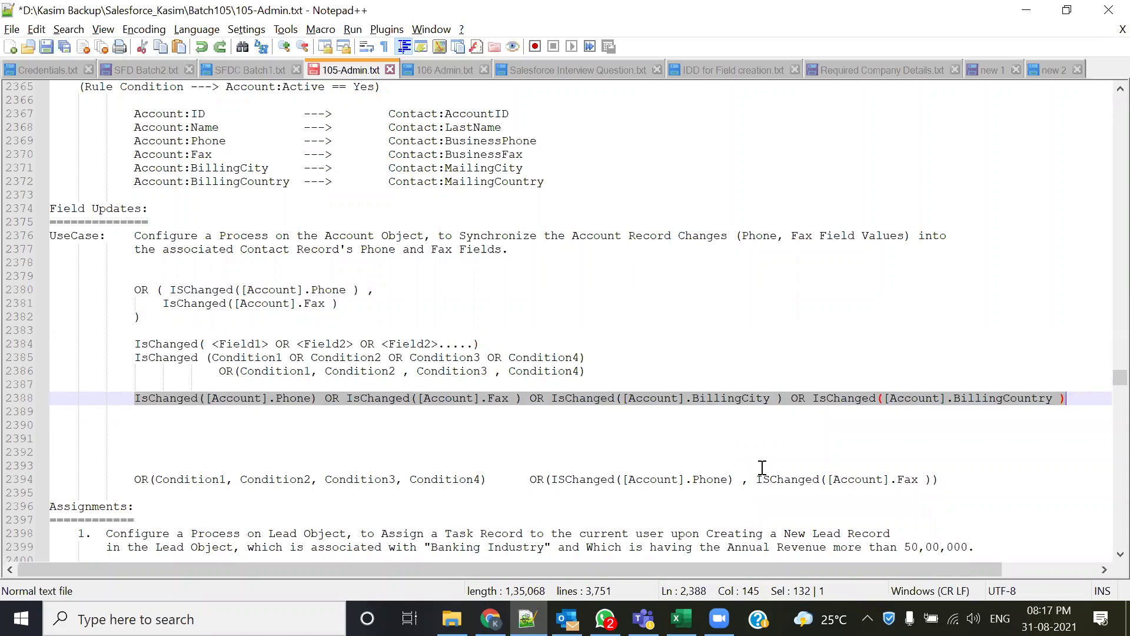
- Join the Fax IsChanged condition and the closing parenthesis onto line 2380's OR line
click(419, 468)
drag(135, 402, 190, 399)
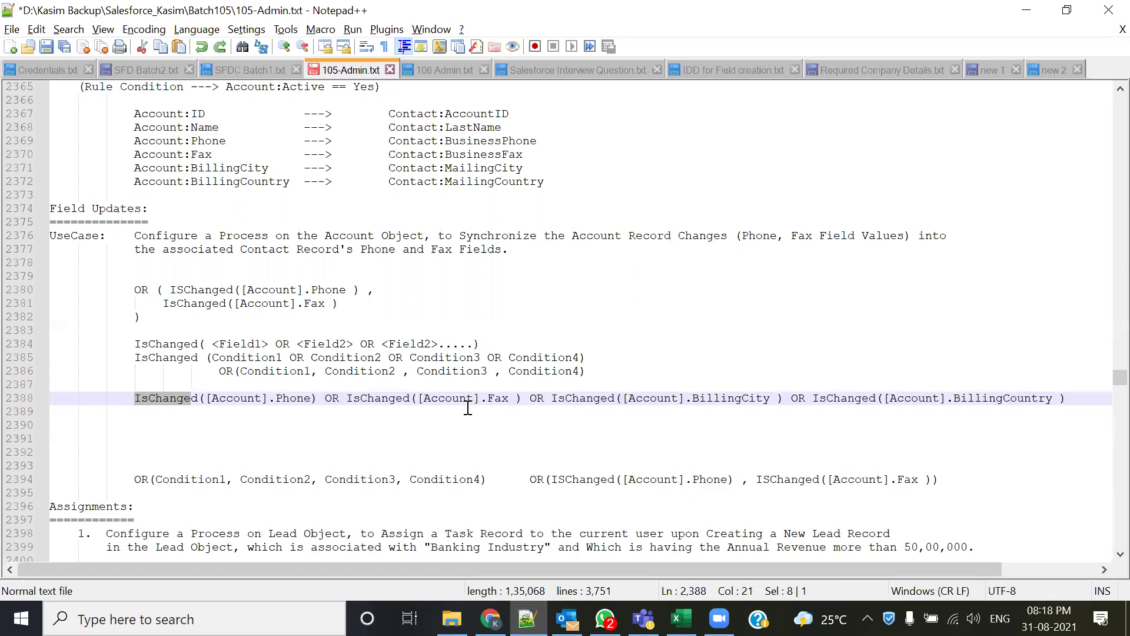
drag(145, 319, 132, 290)
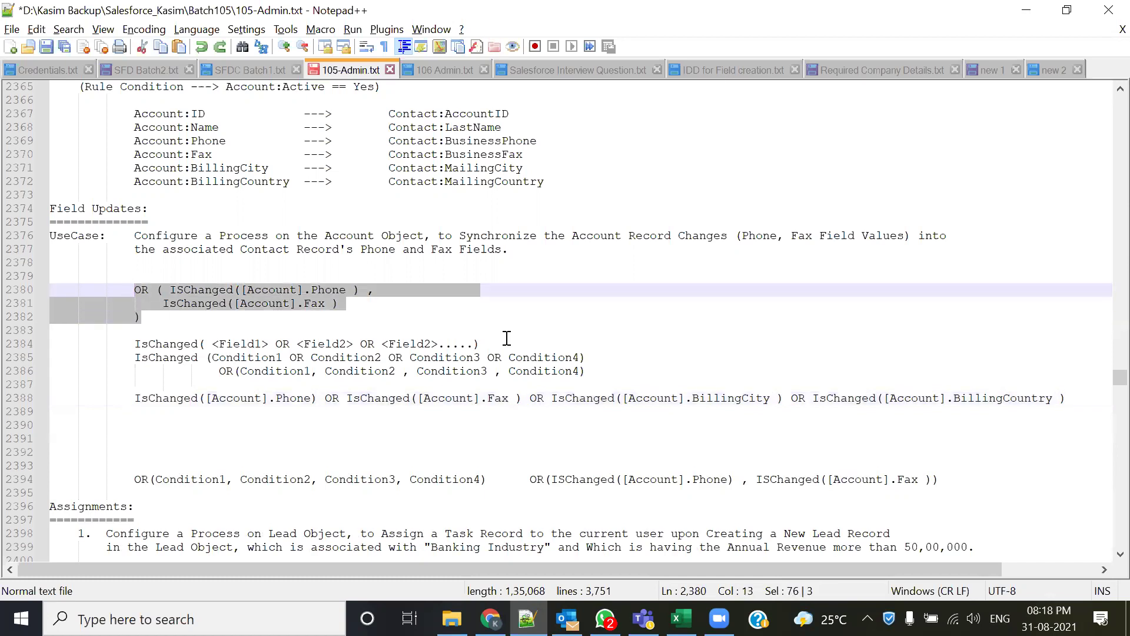
click(305, 330)
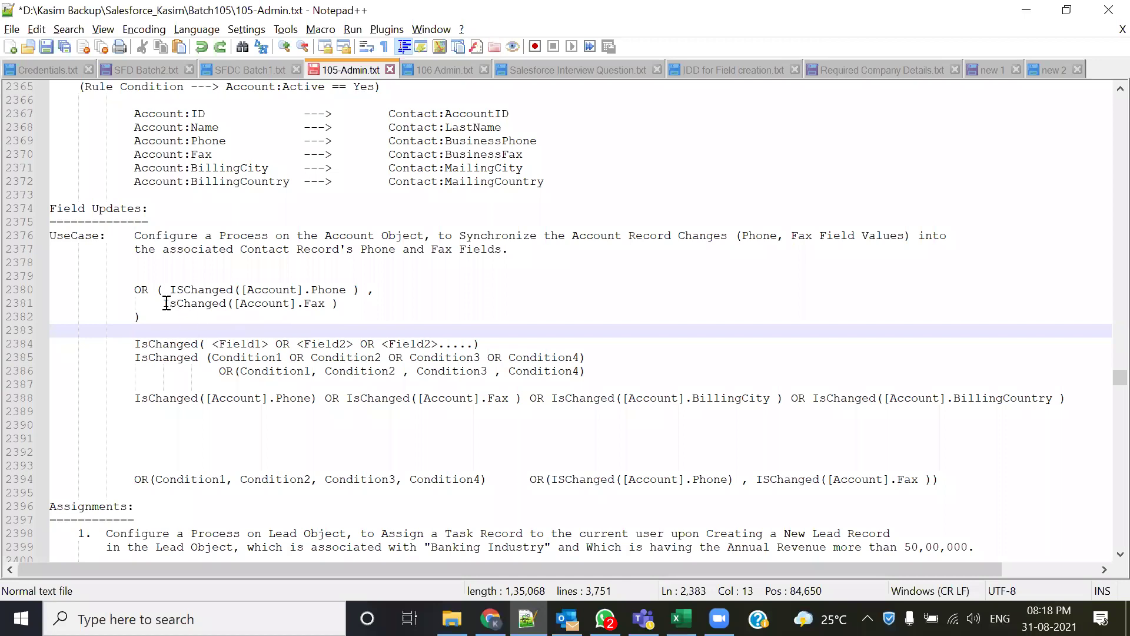
click(166, 303)
key(BackSpace)
key(BackSpace)
key(BackSpace)
key(BackSpace)
key(BackSpace)
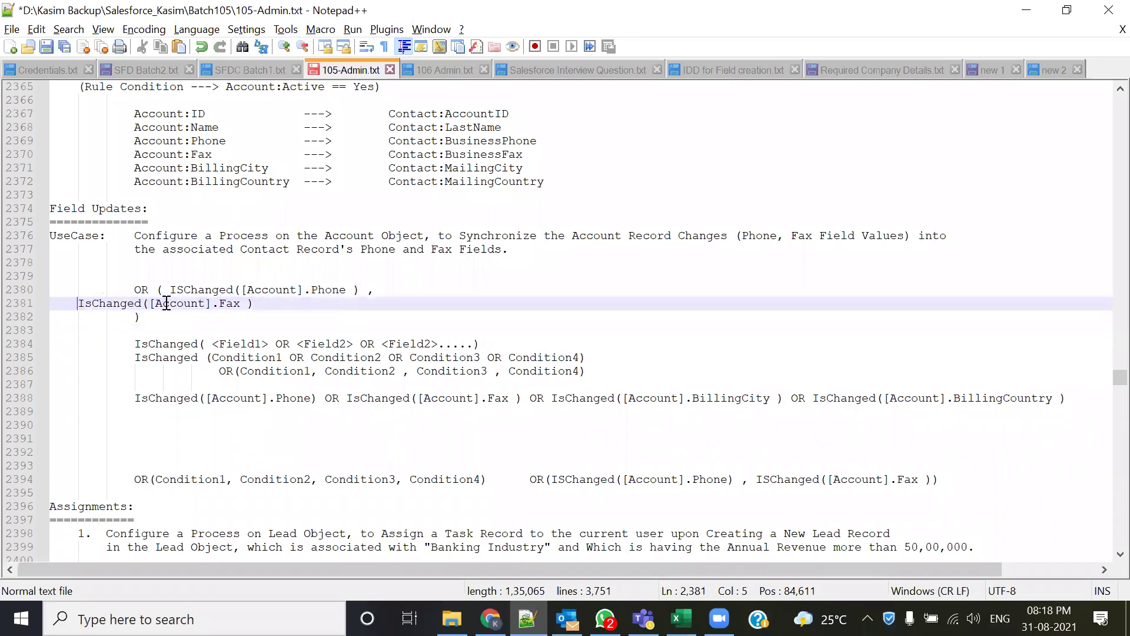
key(BackSpace)
key(BackSpace)
key(BackSpace)
key(BackSpace)
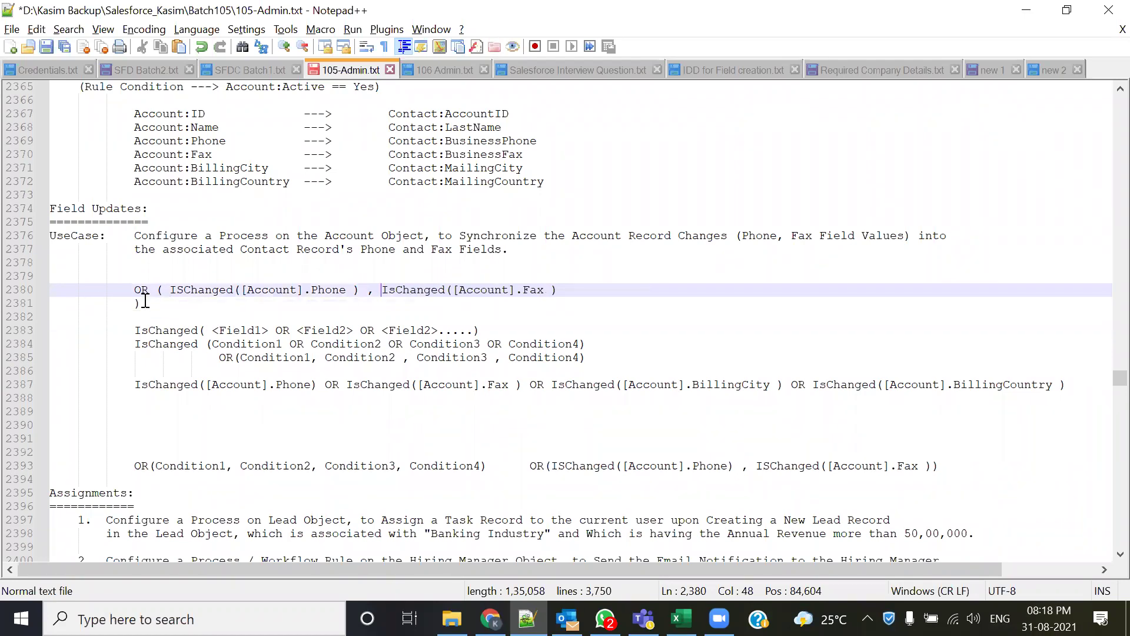
click(135, 303)
key(BackSpace)
key(BackSpace)
key(BackSpace)
key(BackSpace)
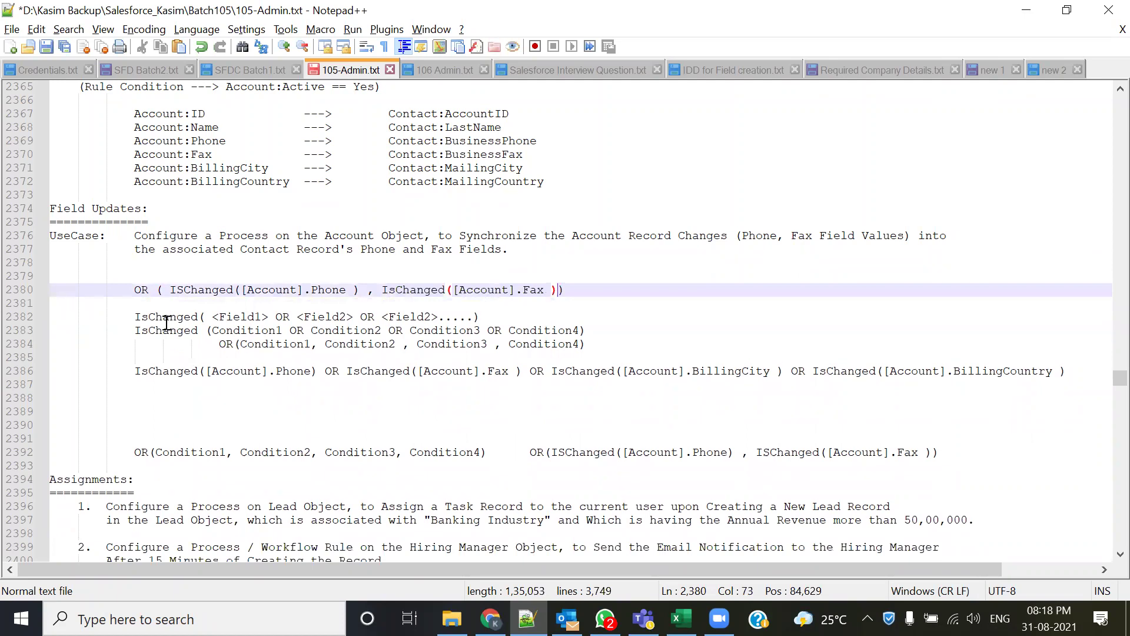
- Walk through the OR, Phone ISChanged and Fax ISChanged parts, comparing them with Condition1
drag(169, 290, 552, 295)
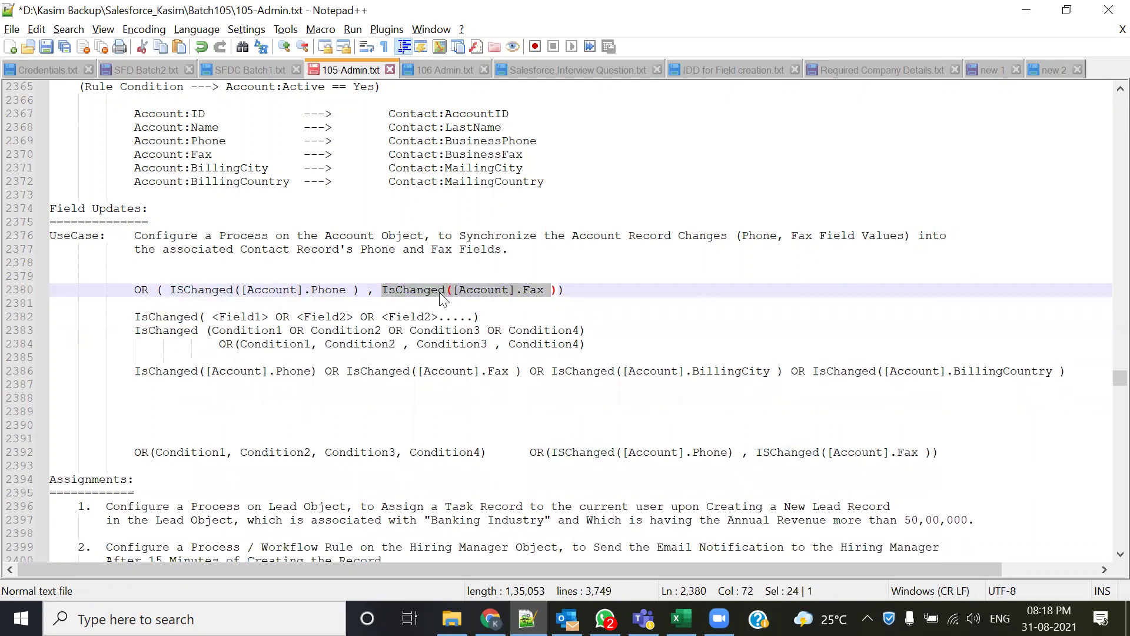
drag(133, 291, 157, 292)
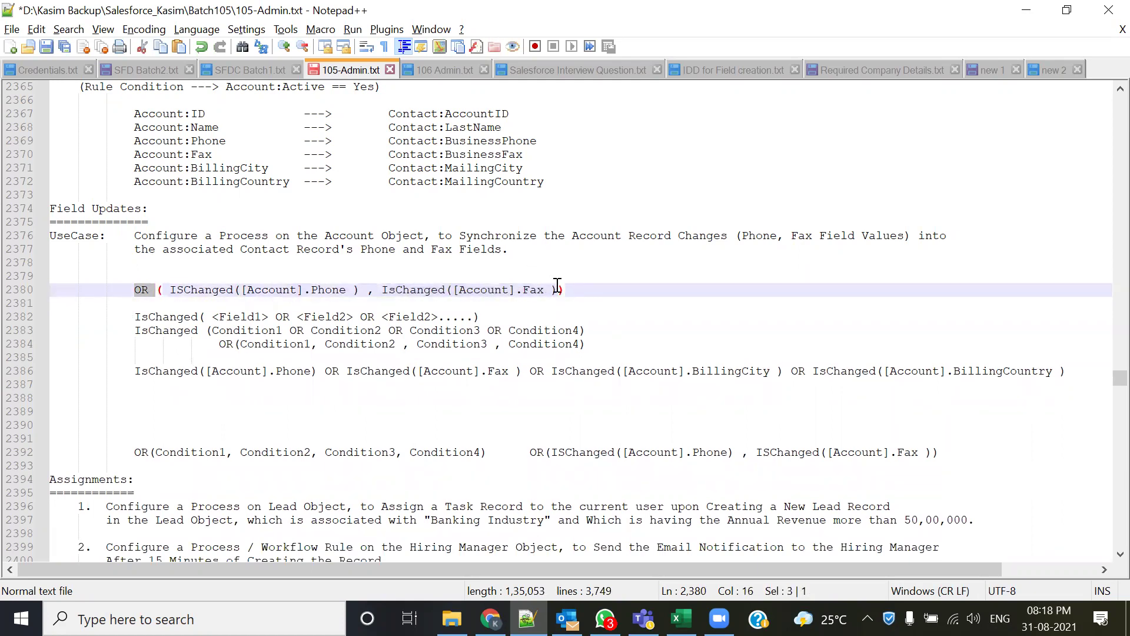
drag(361, 290, 171, 291)
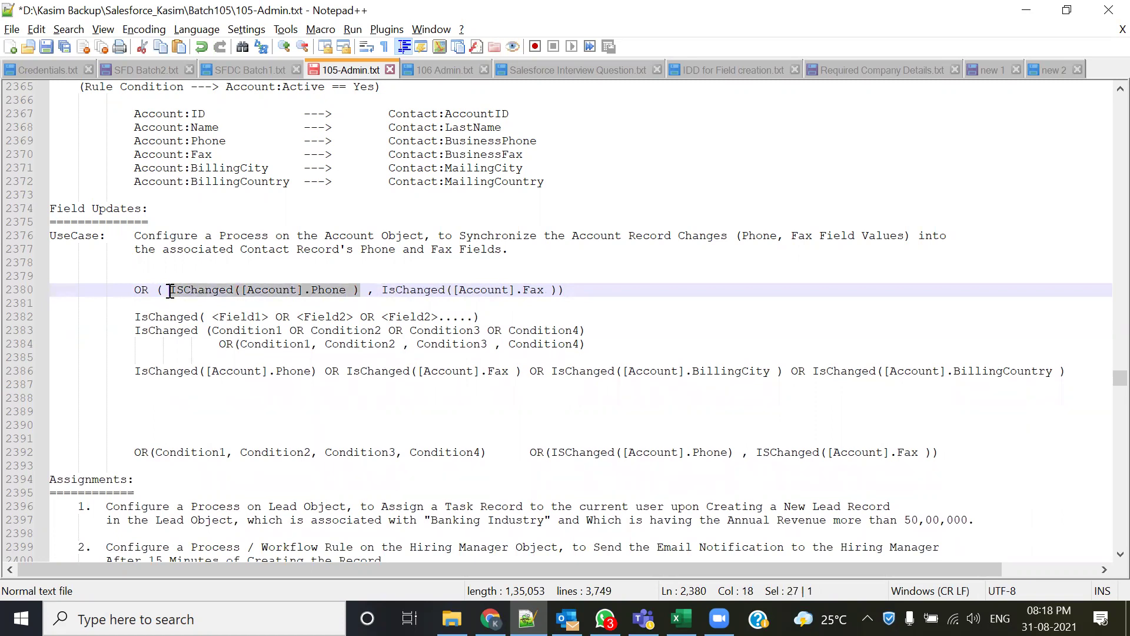
drag(311, 345, 241, 340)
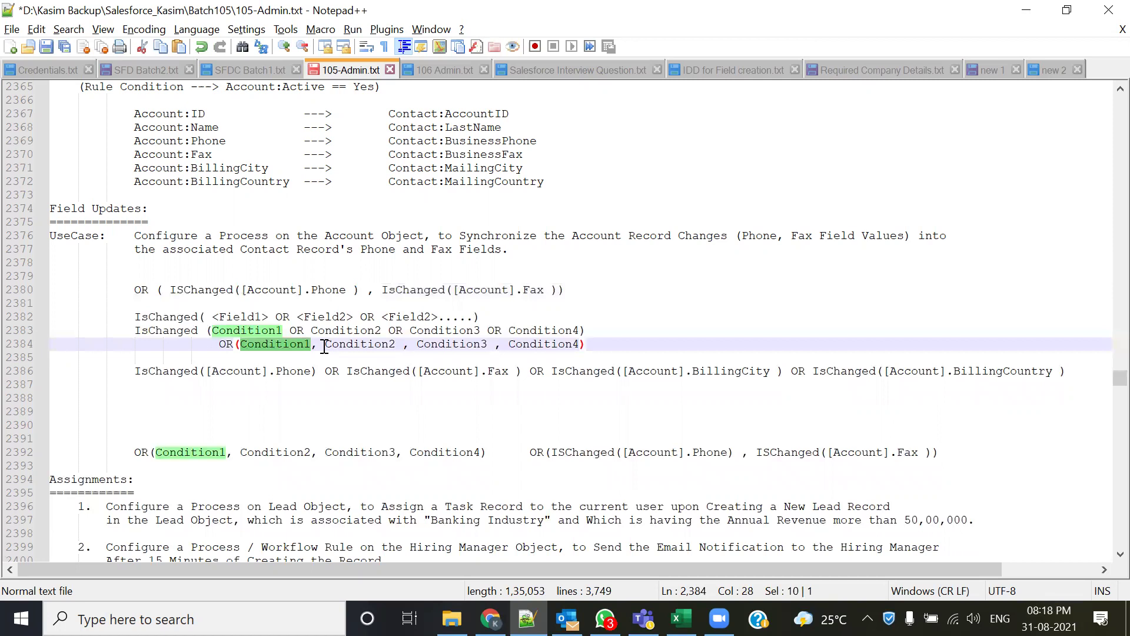
drag(382, 289, 131, 289)
click(583, 291)
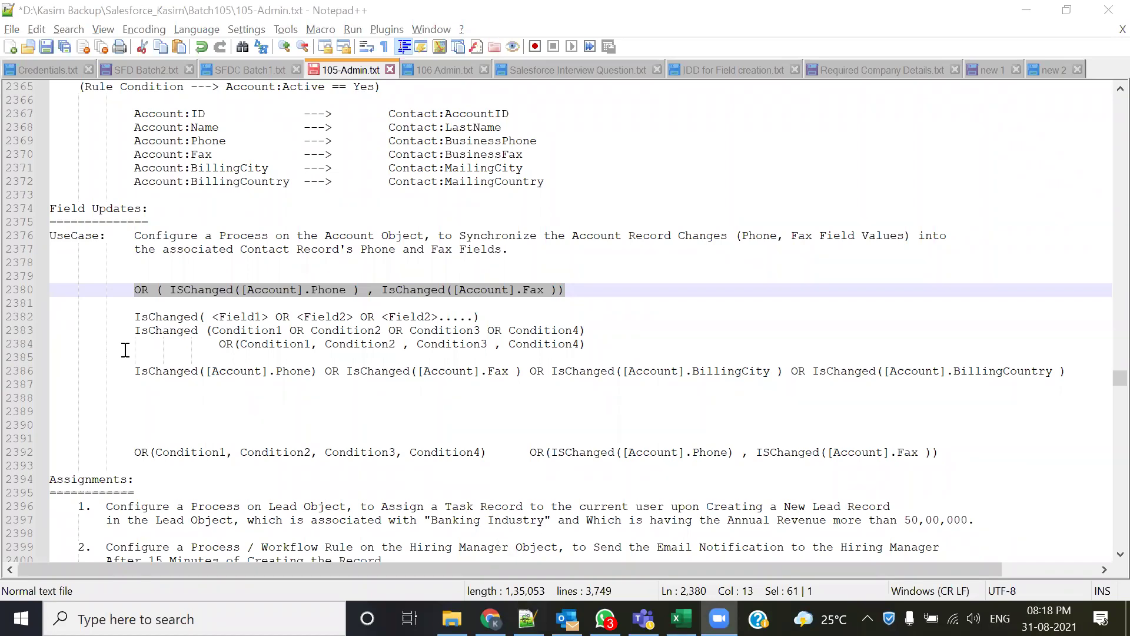
- Select the full OR(ISChanged([Account].Phone), ISChanged([Account].Fax)) line and return to the Salesforce account page
click(147, 287)
drag(134, 288, 521, 290)
click(369, 296)
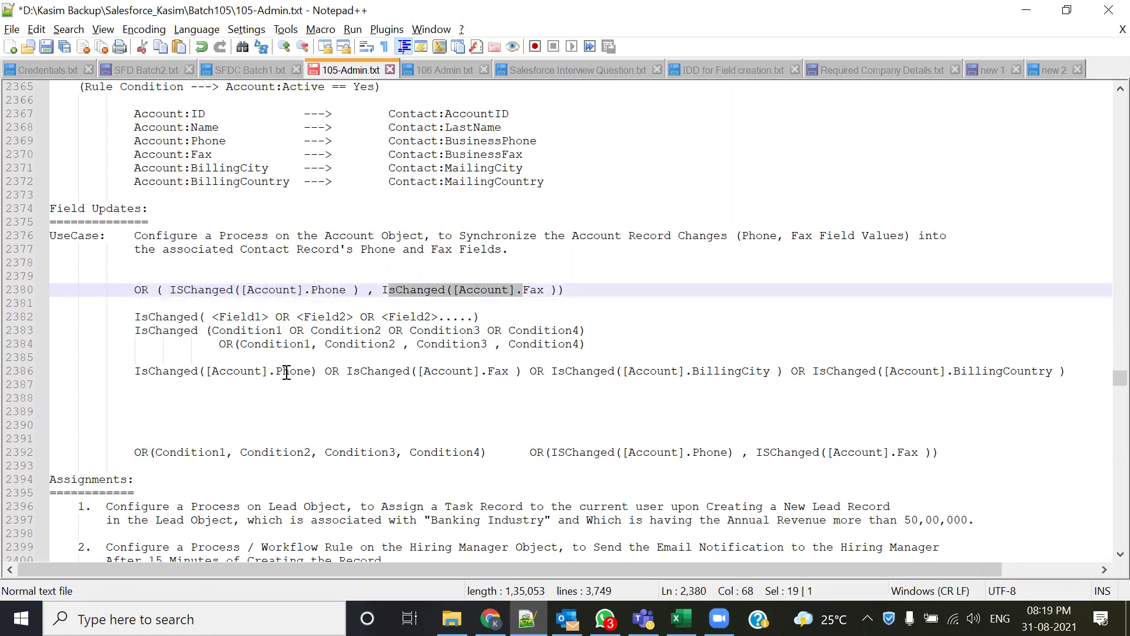
drag(133, 290, 597, 296)
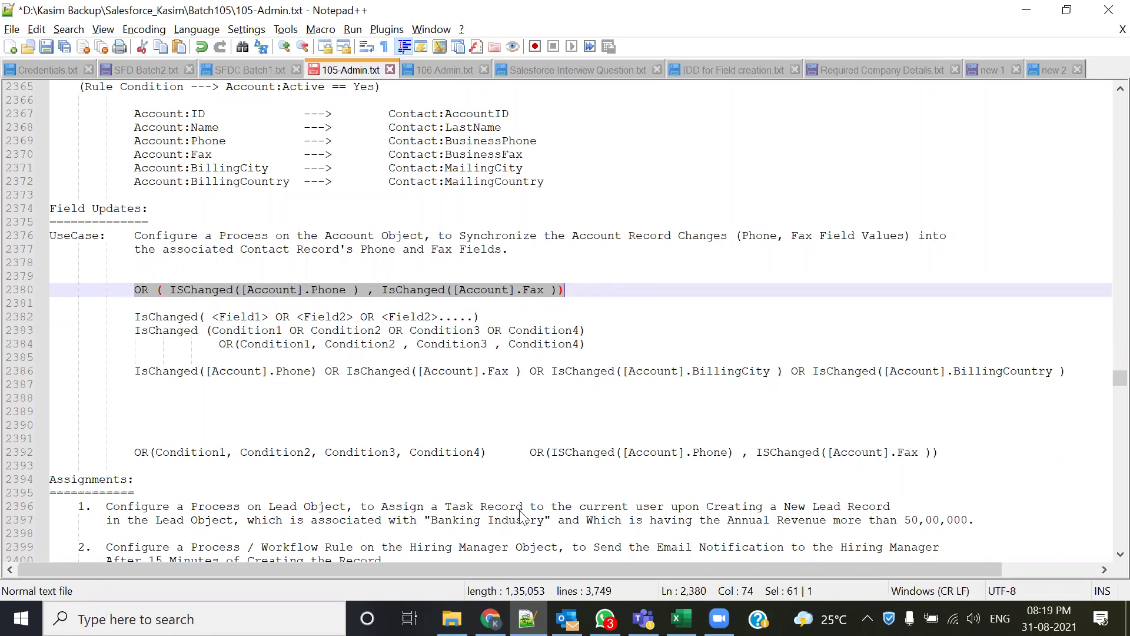
key(alt+Tab)
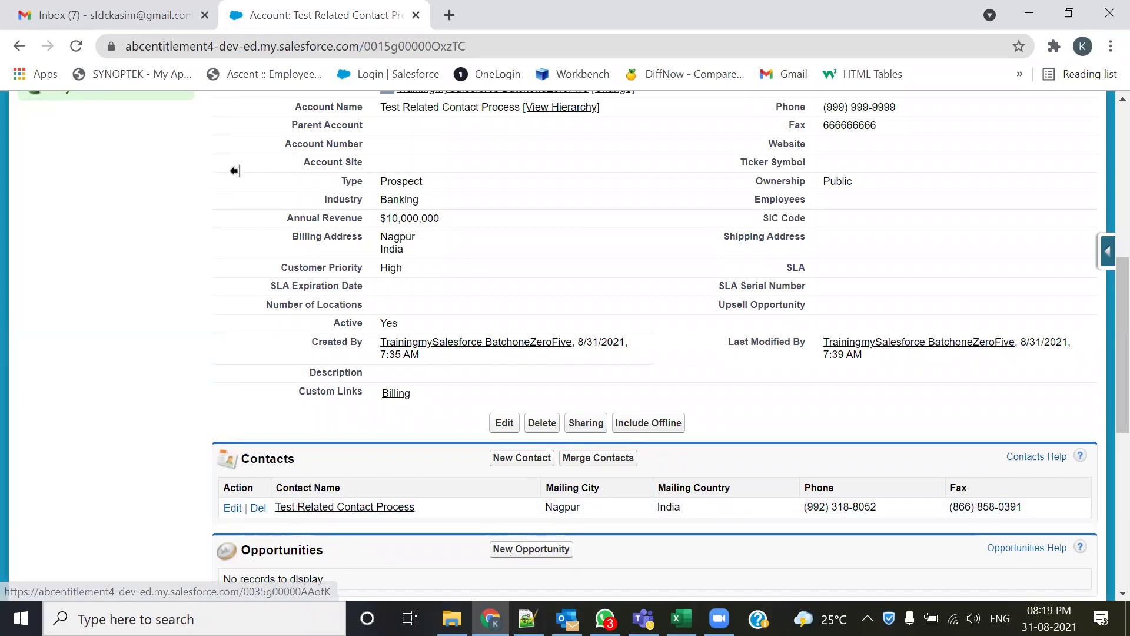
- Open Setup in a new tab and go to Create > Workflow & Approvals > Process Builder
scroll(871, 150, up, 8)
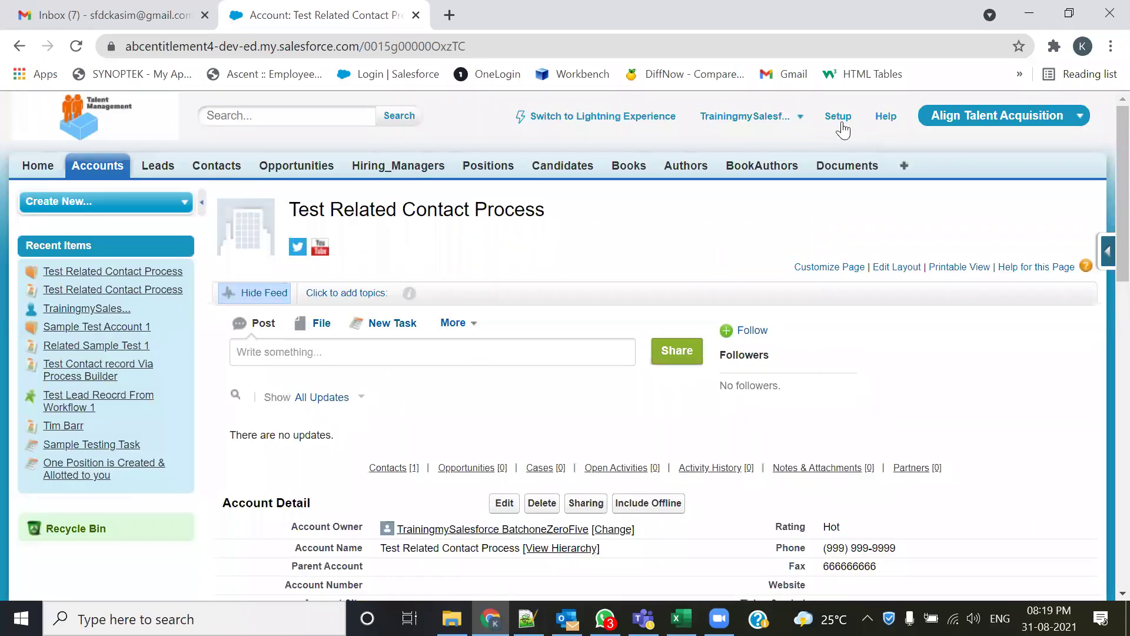
middle_click(838, 117)
key(ctrl+Tab)
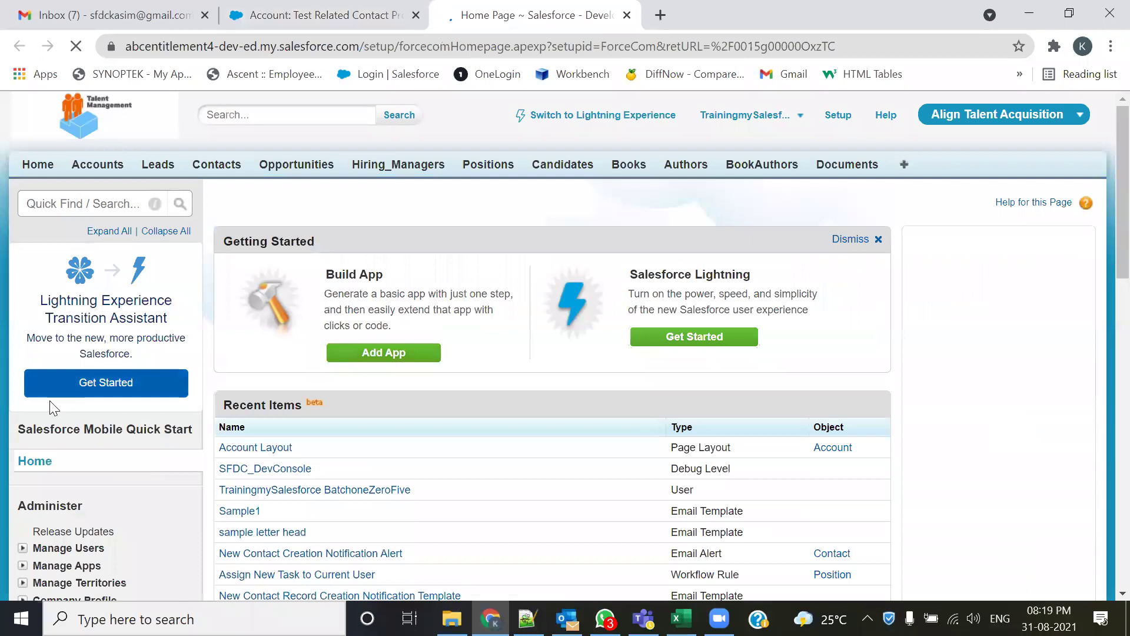
scroll(50, 406, down, 10)
click(22, 238)
click(38, 465)
scroll(94, 463, down, 3)
click(106, 359)
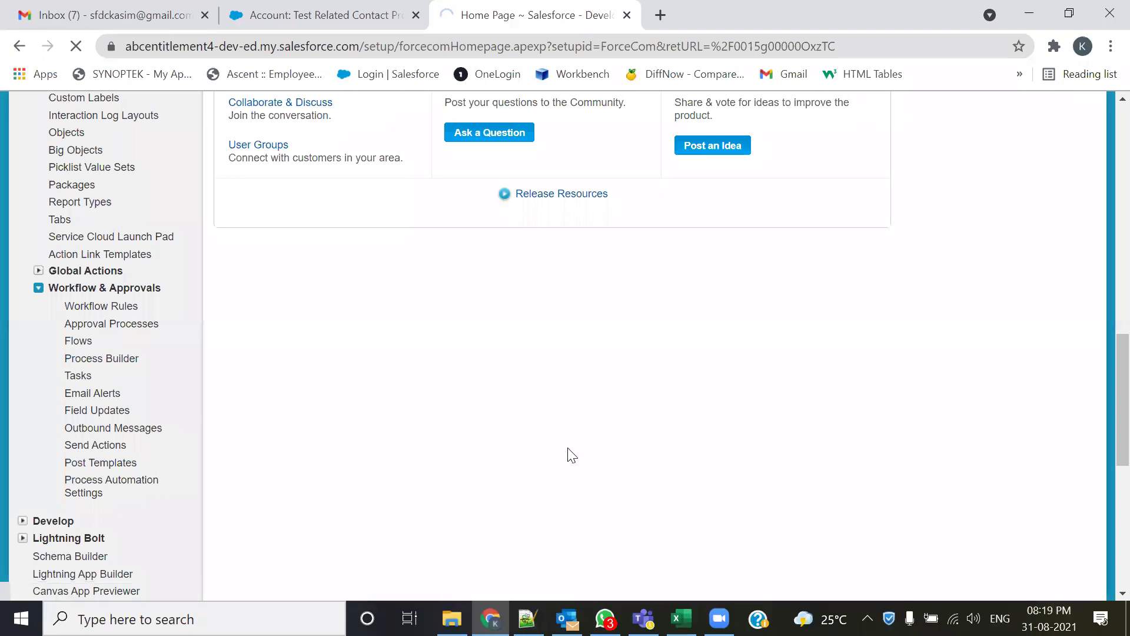
- Save a new process named Sync Account to Related Contact Record Process, starting when a record changes
click(1098, 166)
click(394, 350)
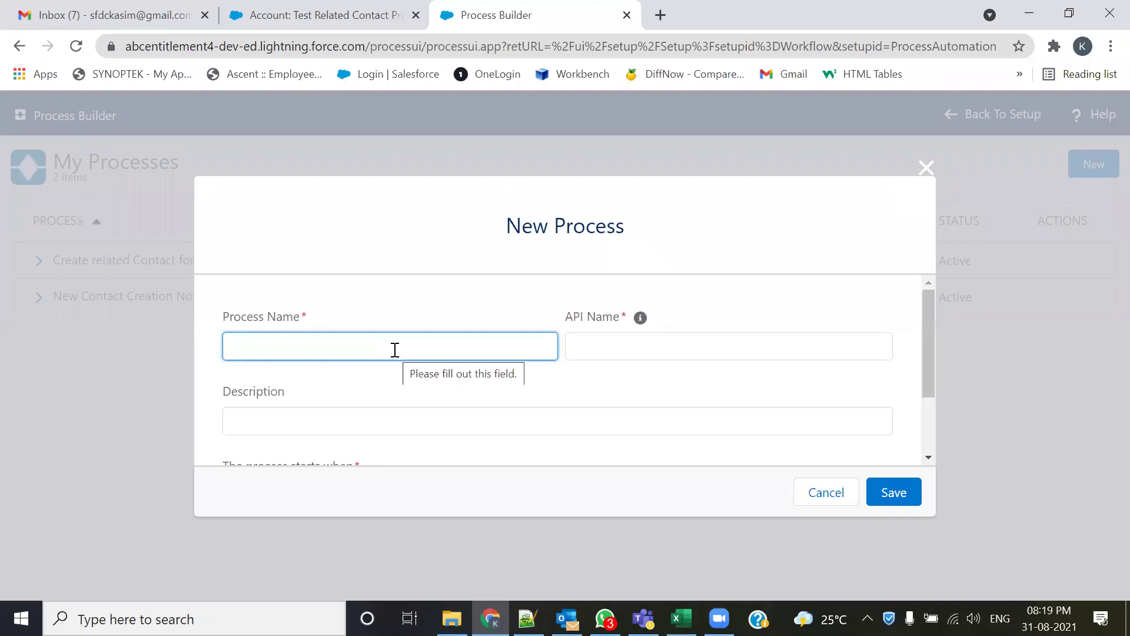
text(sy)
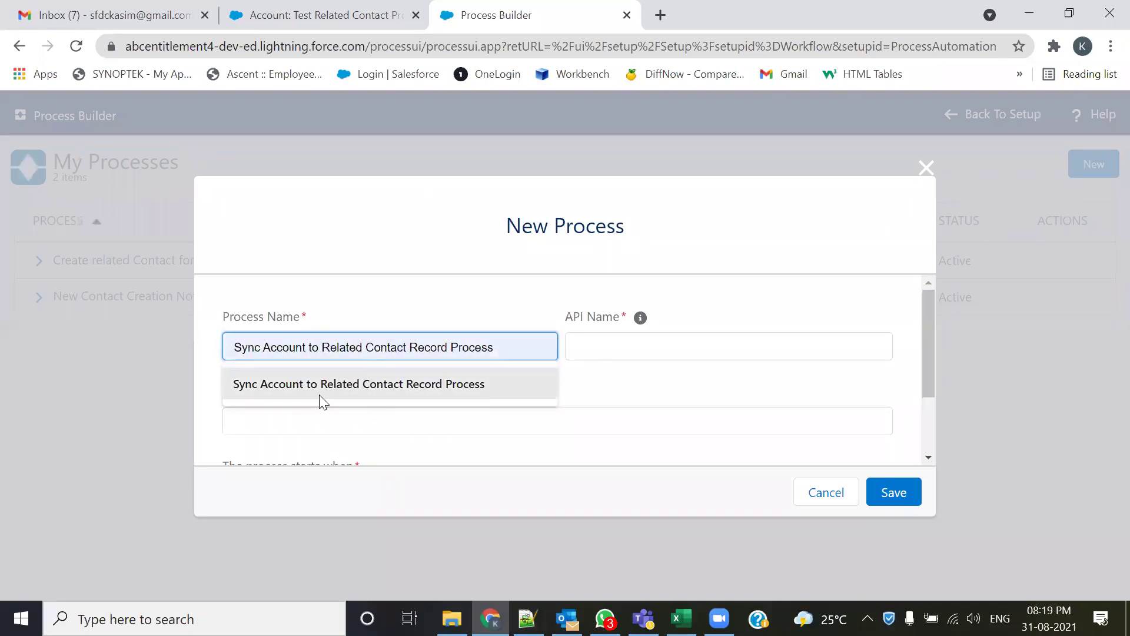
click(381, 392)
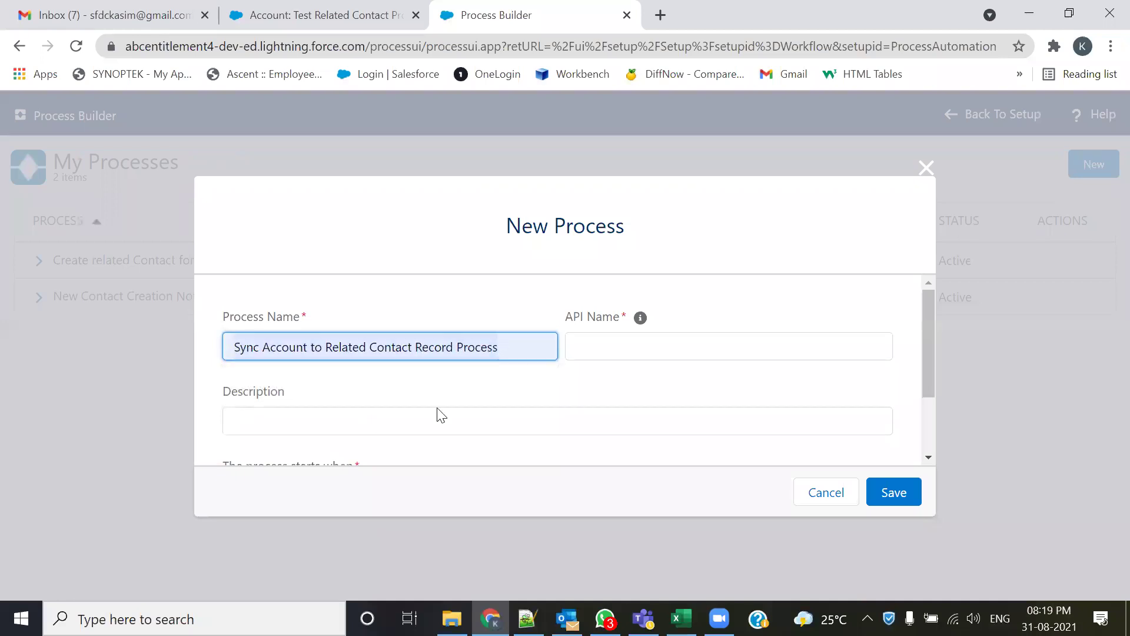
click(419, 423)
key(Down)
key(Down)
key(Down)
key(Down)
key(Down)
key(Return)
scroll(519, 410, down, 2)
click(320, 411)
click(277, 439)
click(910, 496)
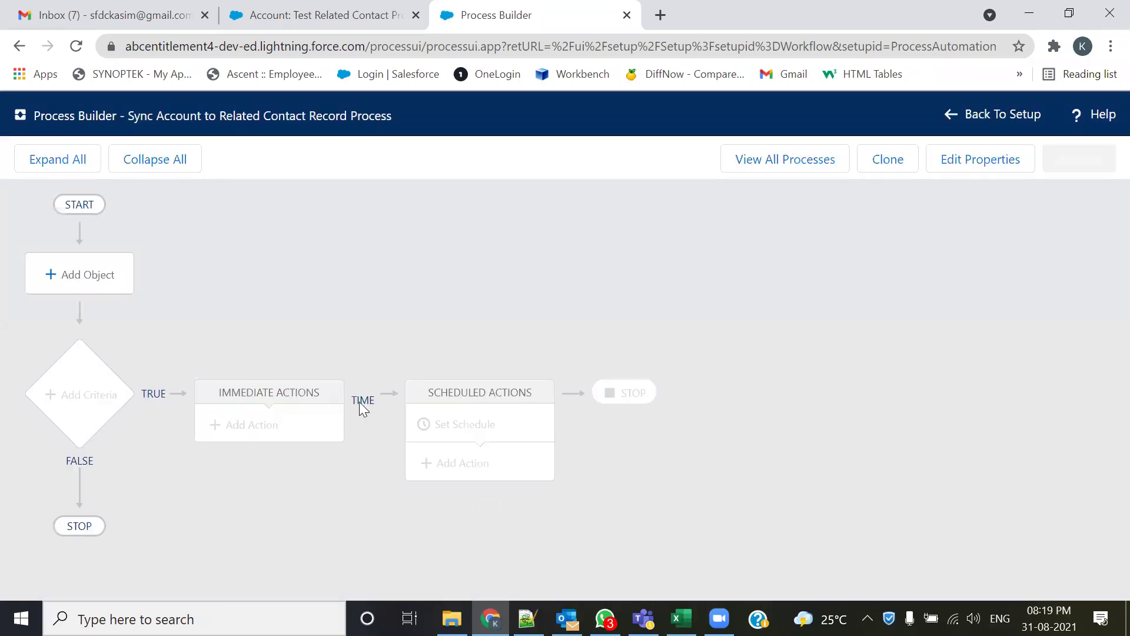
- Set Account as the process object, starting when a record is created or edited, and save
click(66, 274)
click(665, 289)
click(623, 323)
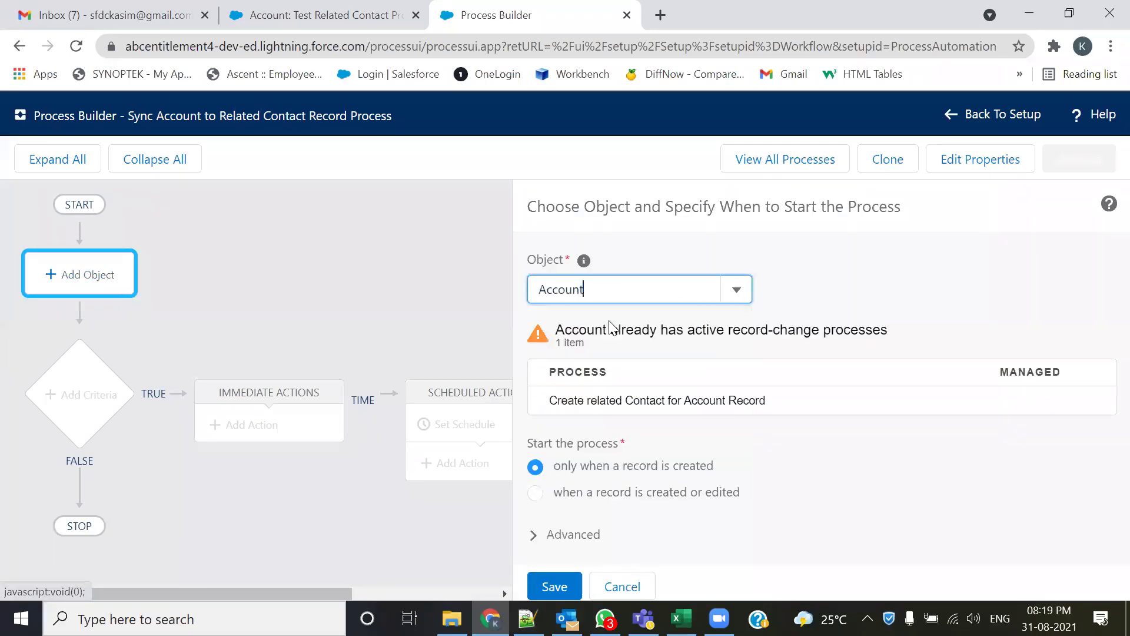
drag(606, 353, 549, 335)
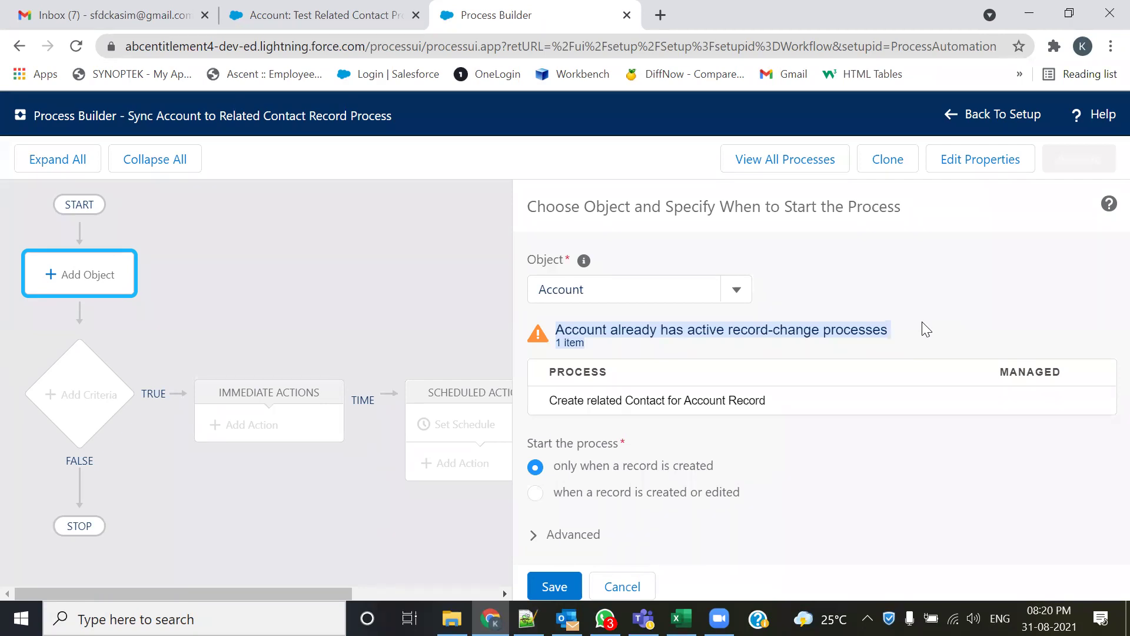
click(810, 477)
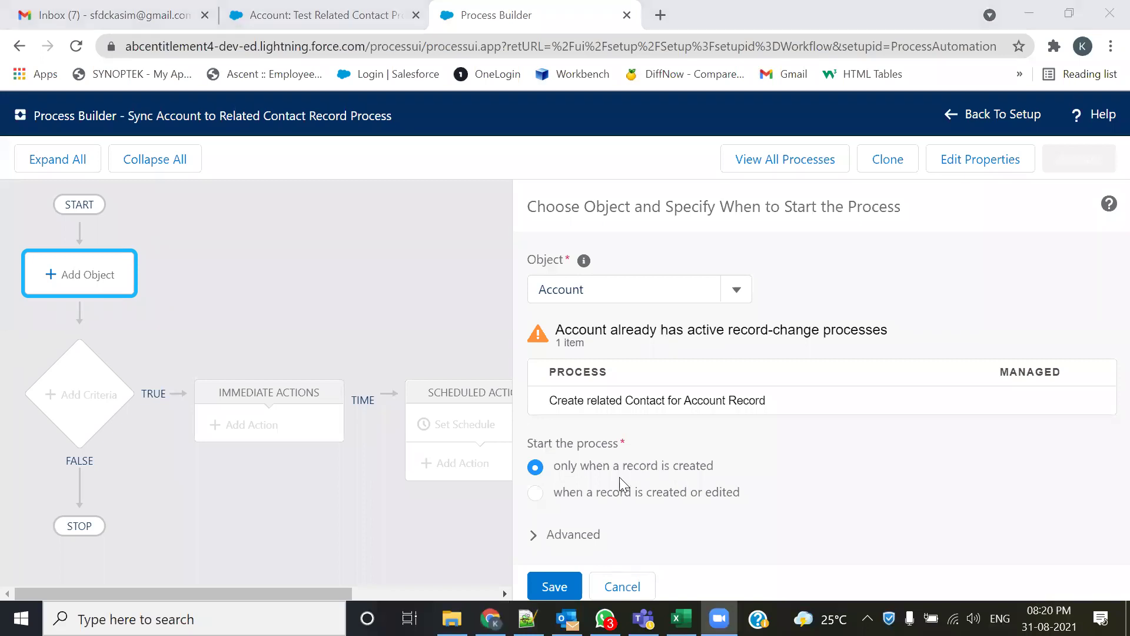
click(543, 495)
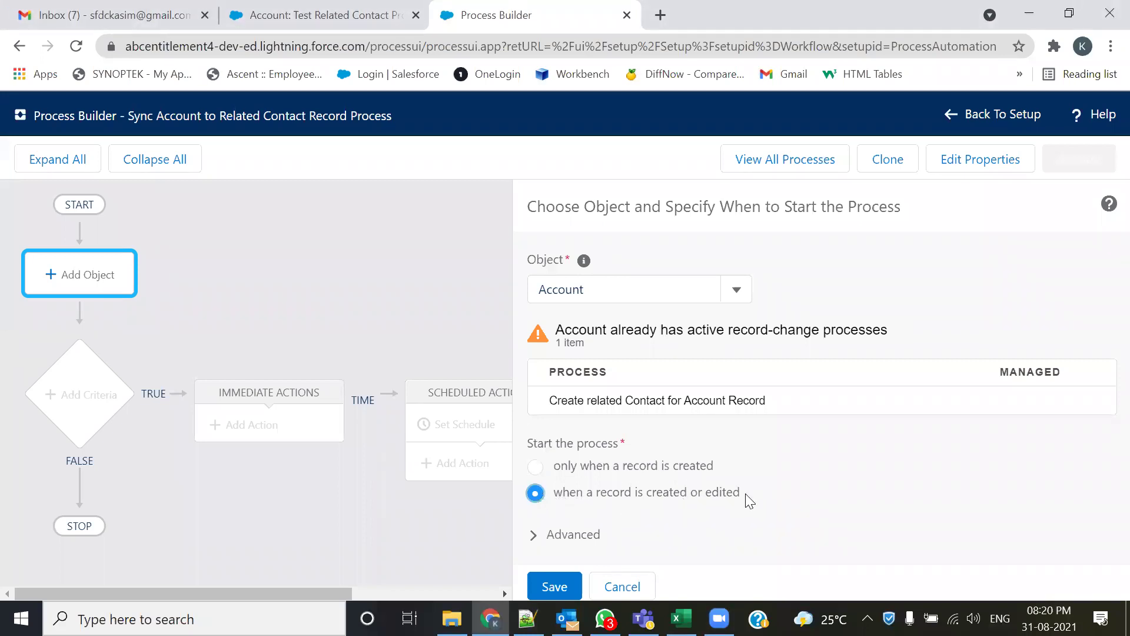
click(537, 585)
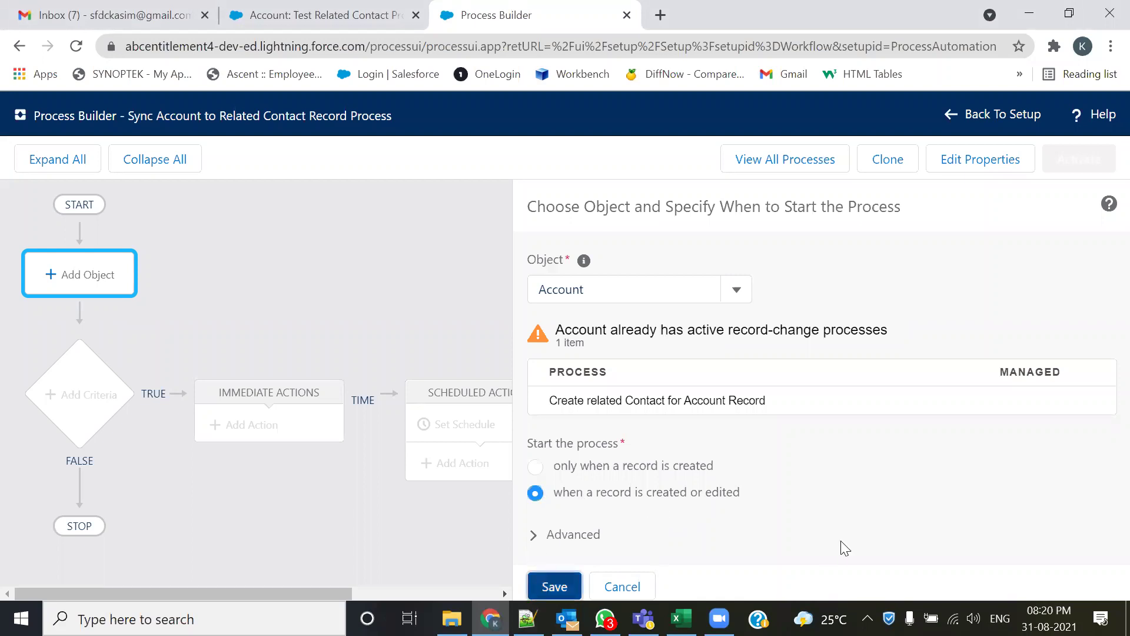
- Add a criteria named Check for the changes in Account Phone, using 'Formula evaluates to true'
click(99, 390)
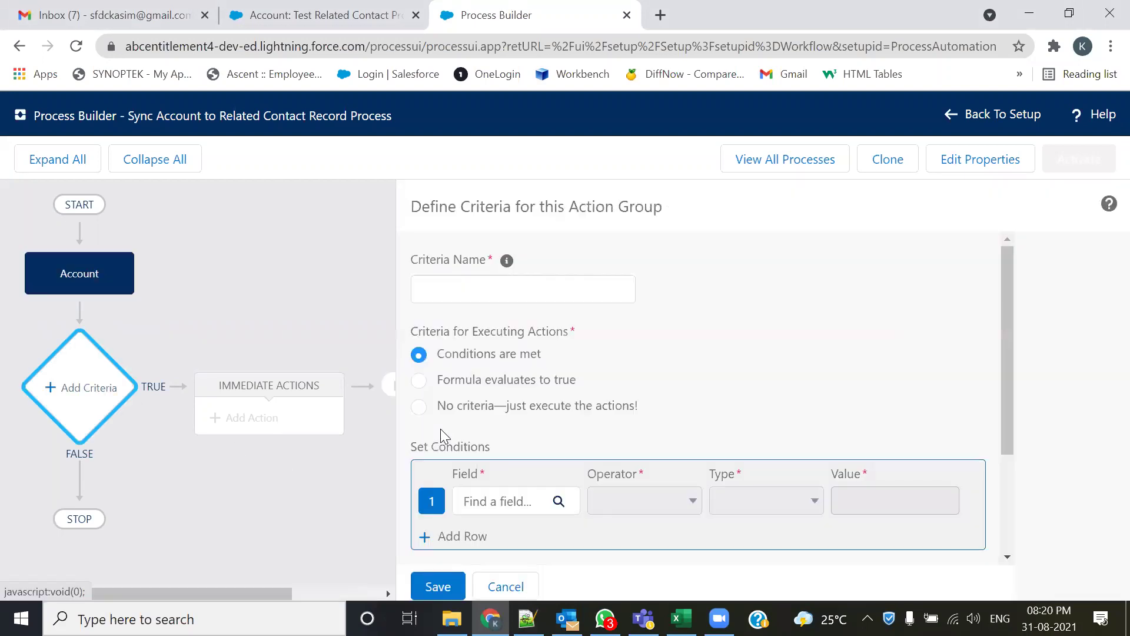
click(529, 290)
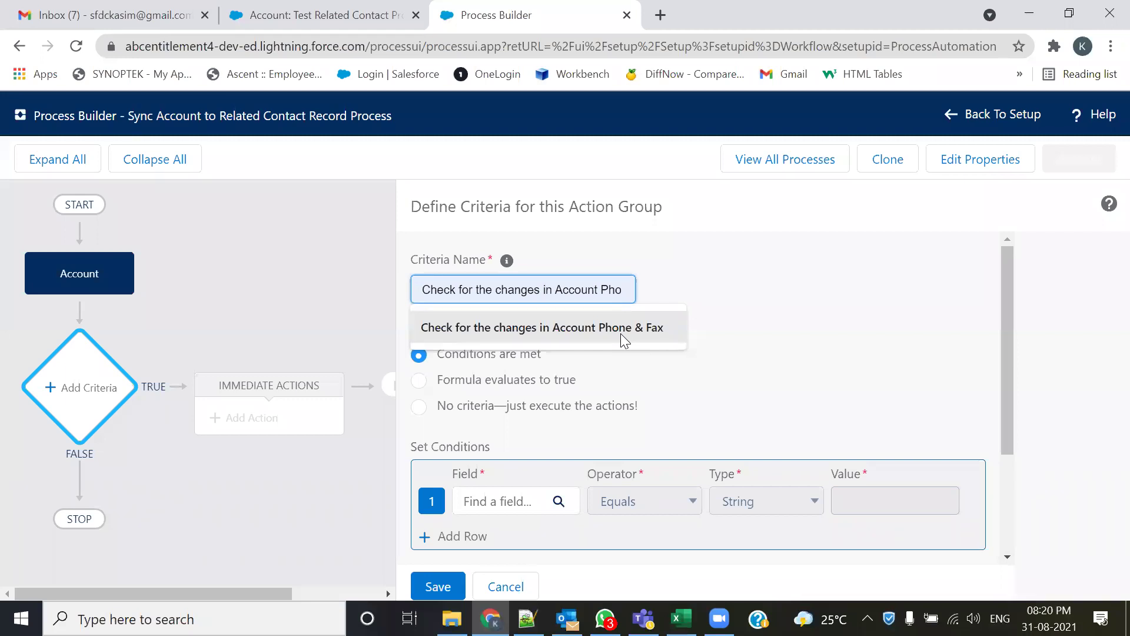
key(BackSpace)
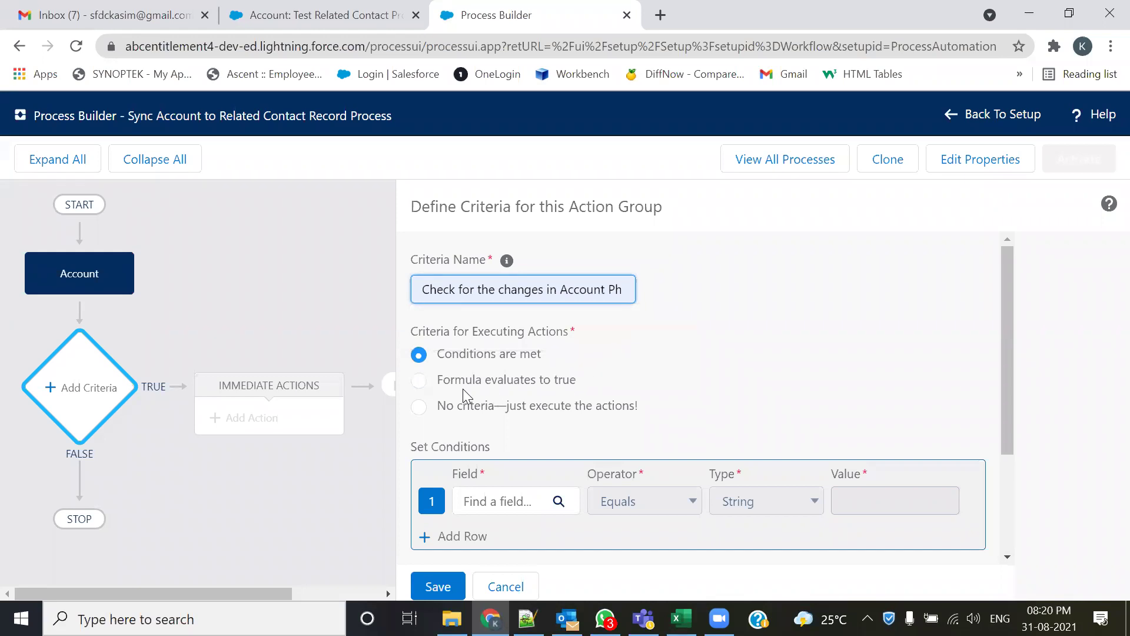
click(440, 382)
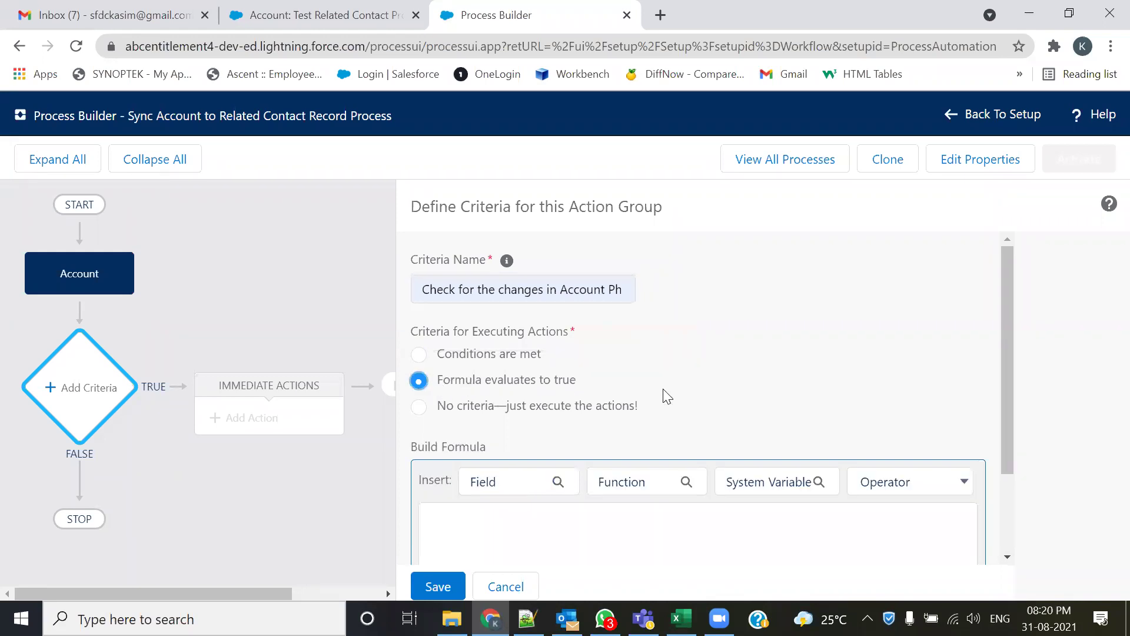
scroll(664, 395, down, 2)
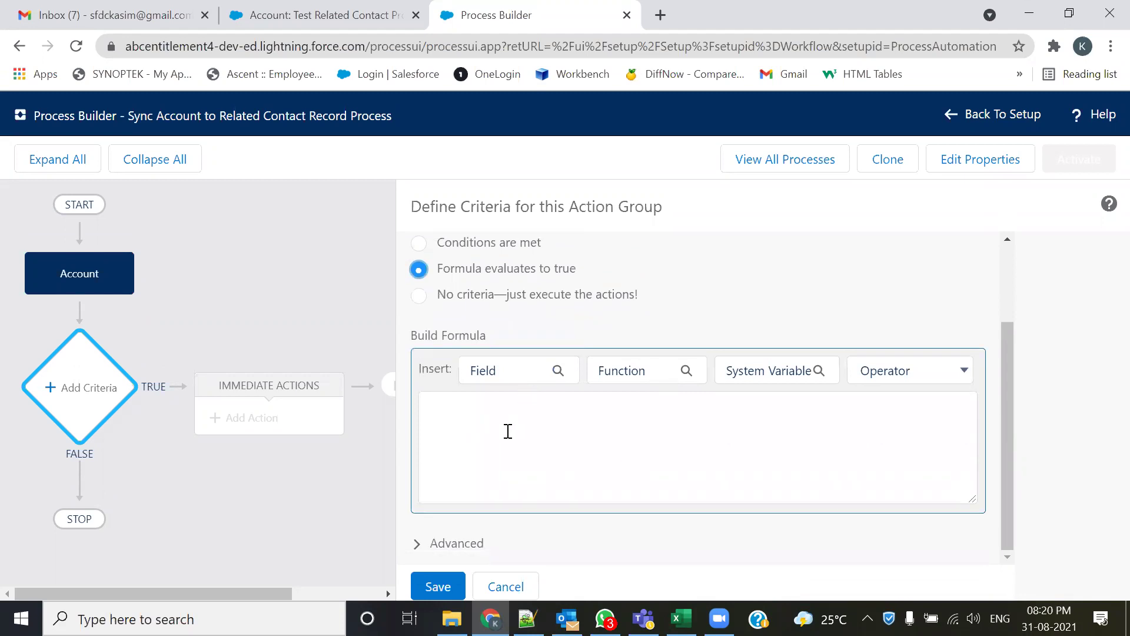
- Paste OR(ISChanged([Account].Phone), IsChanged([Account].Fax)) from the notes, fix the comma, and save the criteria
key(alt+Tab)
key(alt+Tab)
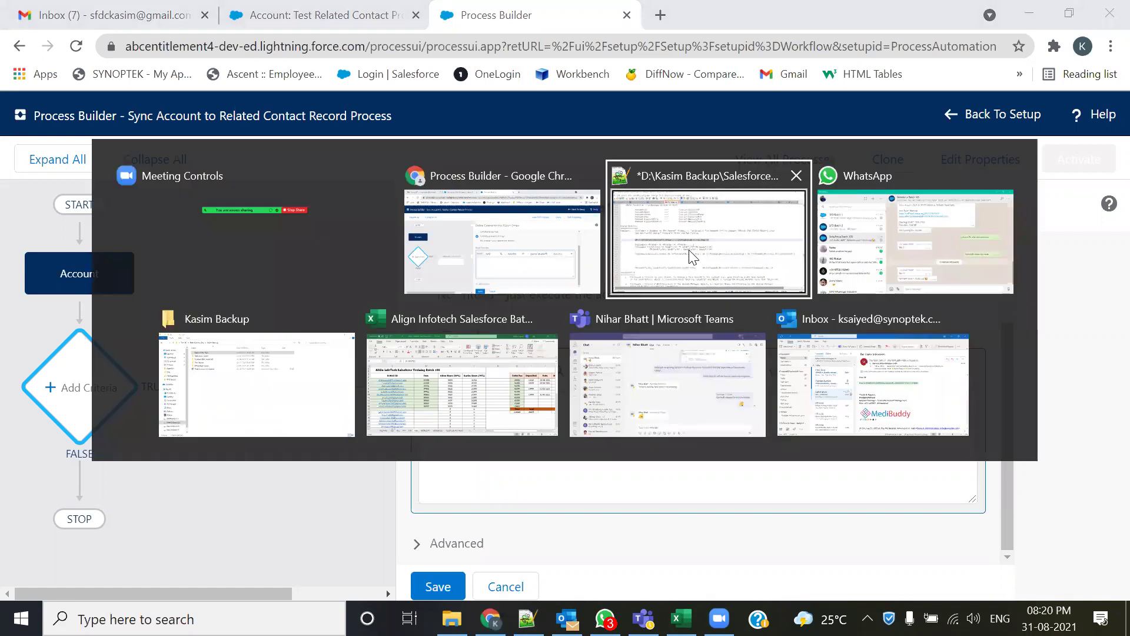
click(692, 257)
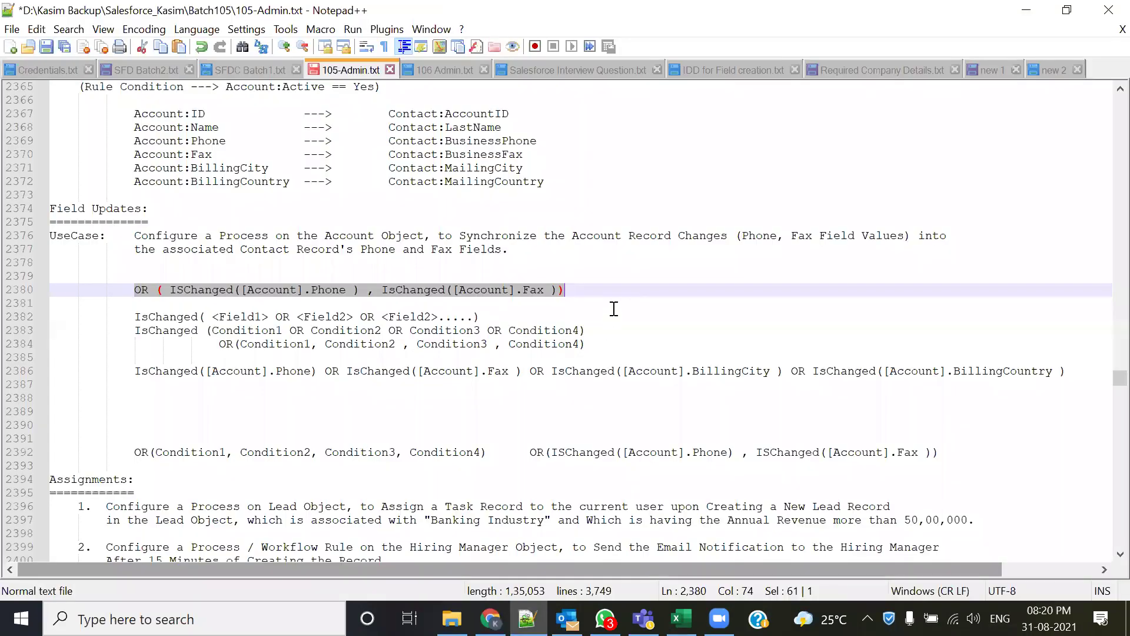
key(alt+Tab)
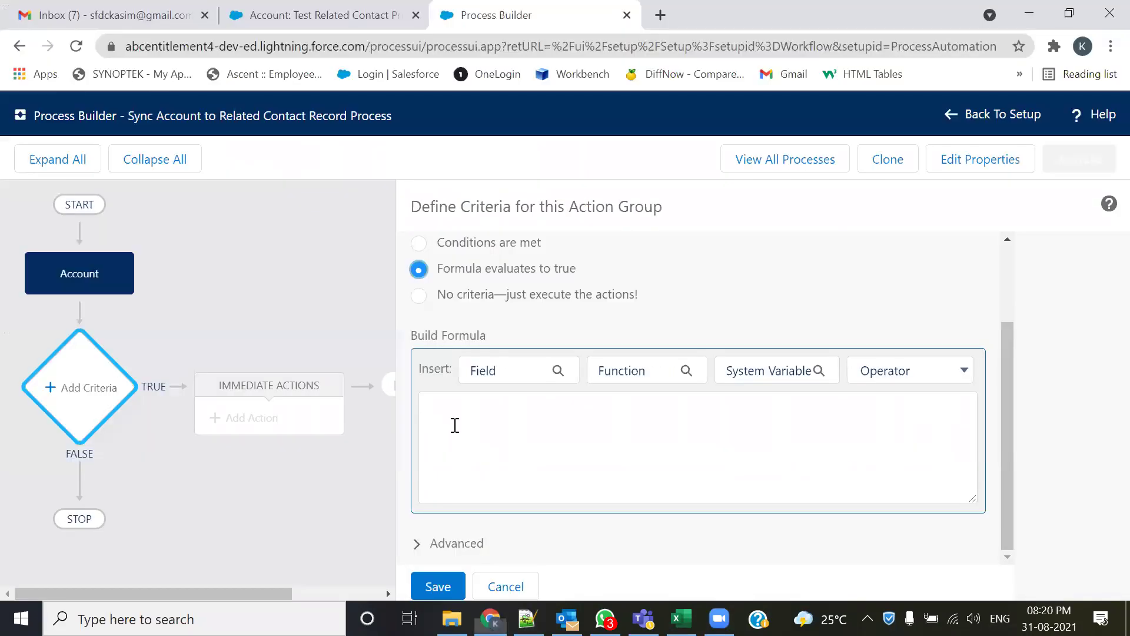
click(458, 425)
text(OR ( ISChanged([Account].Phone ) , IsChanged([Account].Fax )))
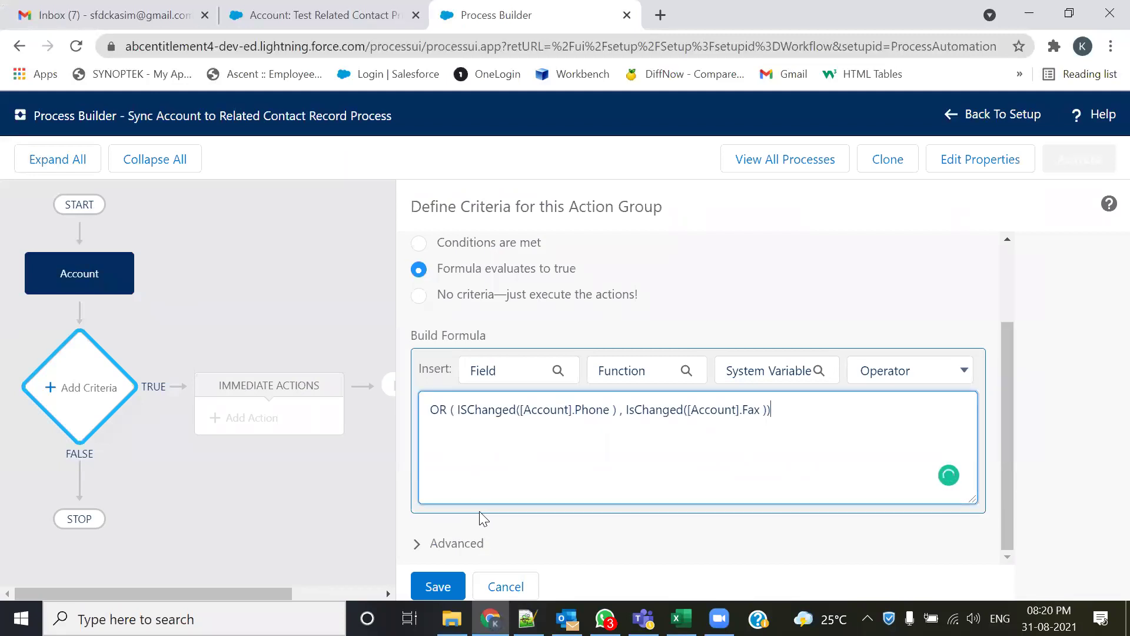
click(622, 415)
text(,)
click(539, 436)
drag(714, 410, 452, 409)
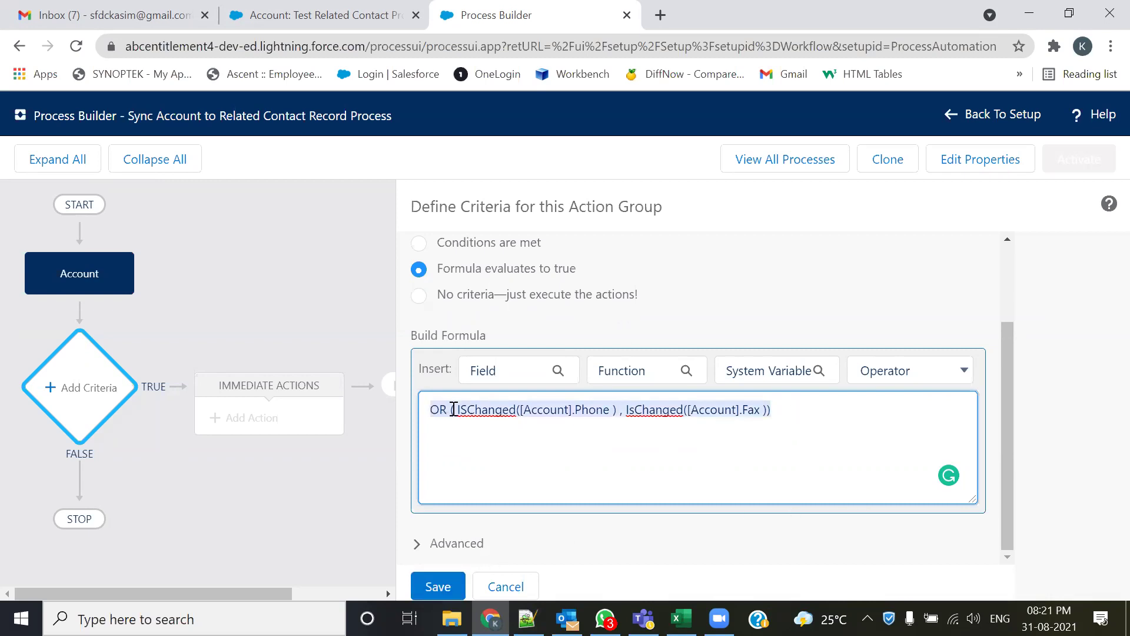
click(439, 585)
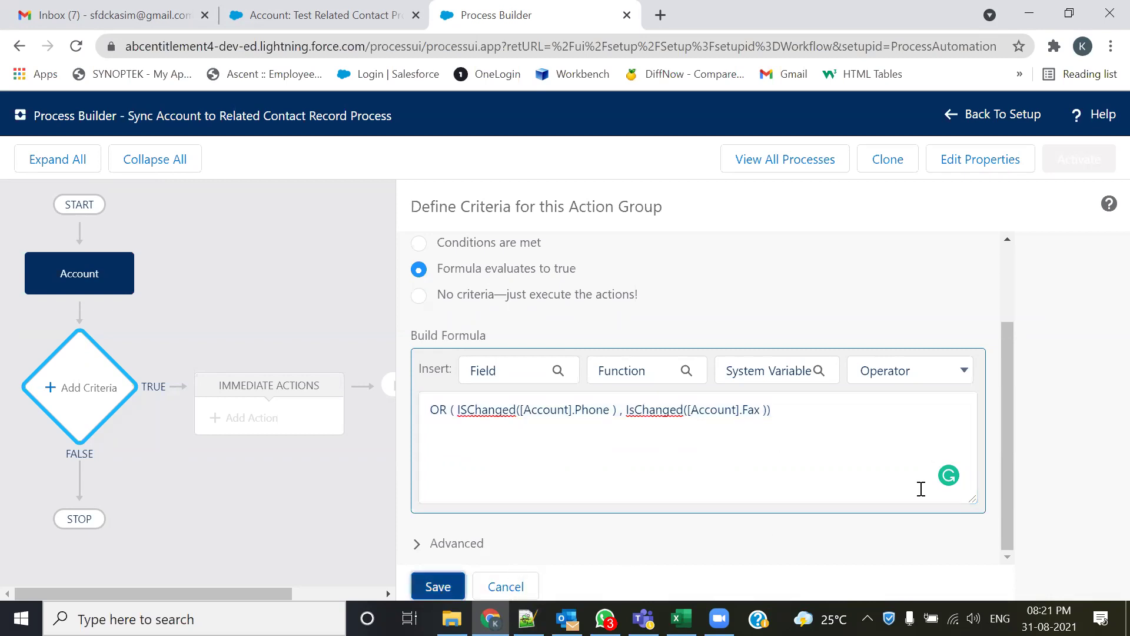
- Add an Update Records action named 'Syn Account to Contact'
click(242, 424)
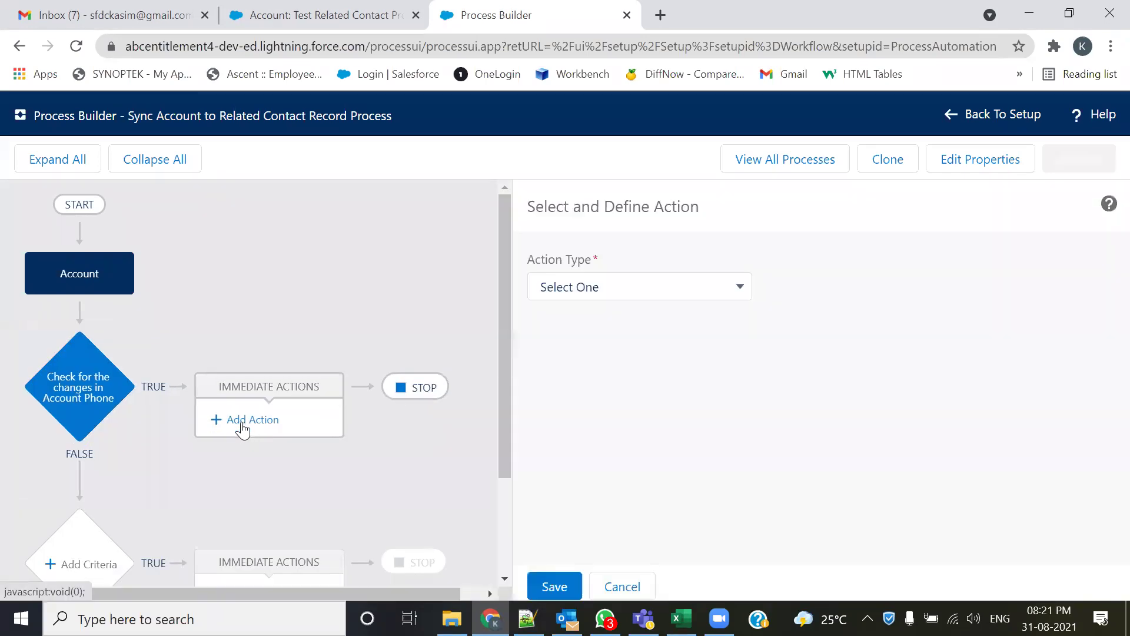
click(720, 286)
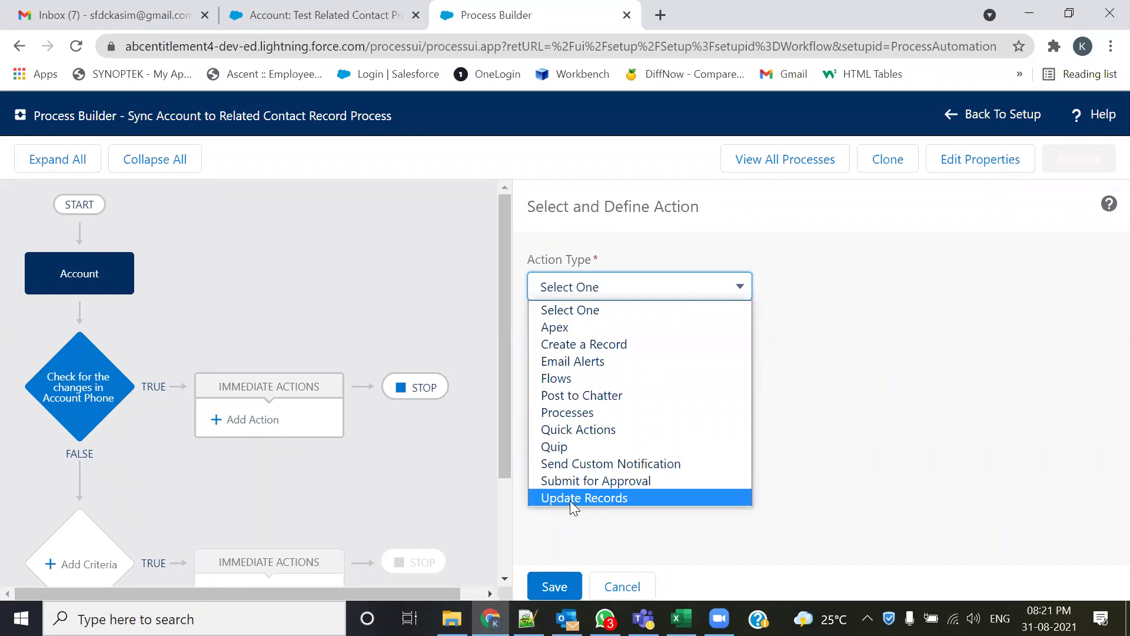
click(570, 500)
click(592, 350)
text(Syn  Account to Con)
key(BackSpace)
text(ntact)
- Set the records to update to the Account's related Contacts
click(586, 428)
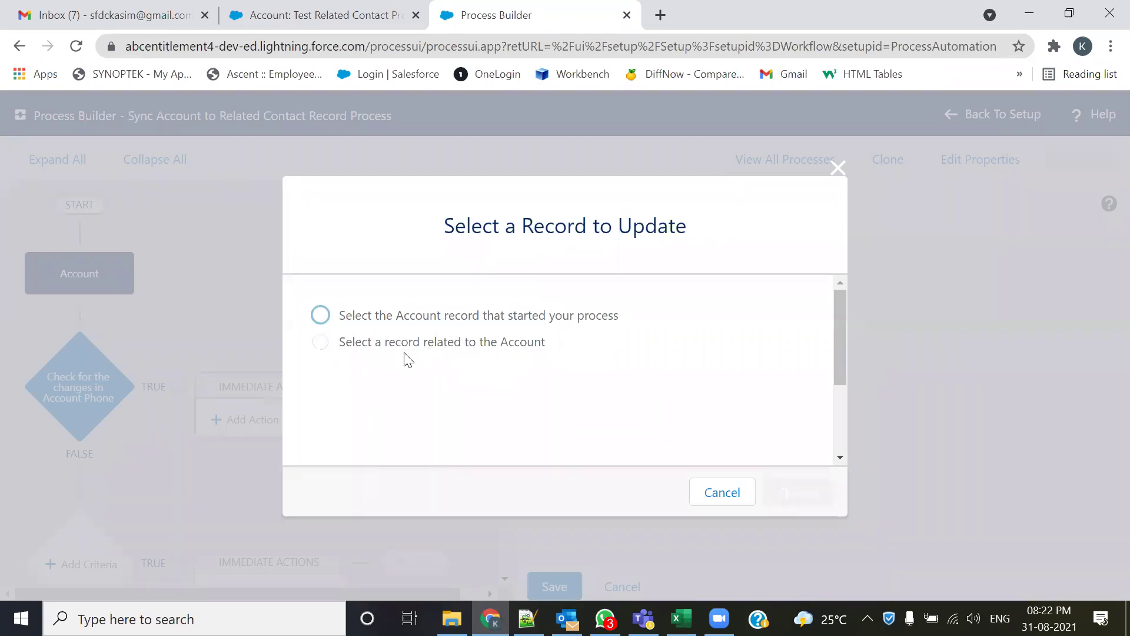
click(320, 343)
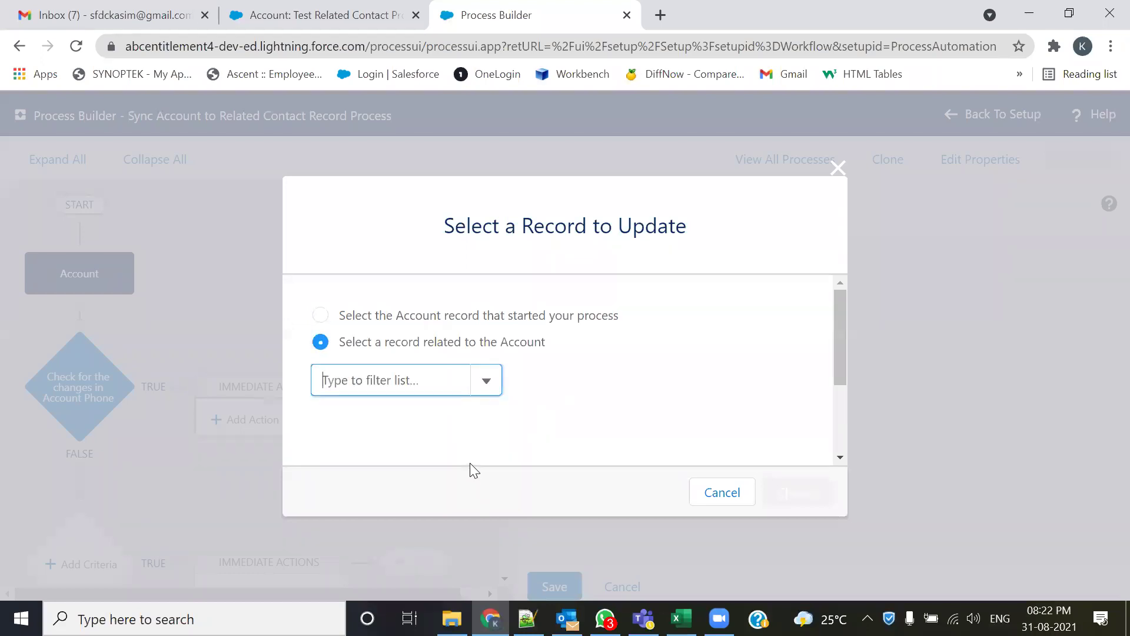
text(cont)
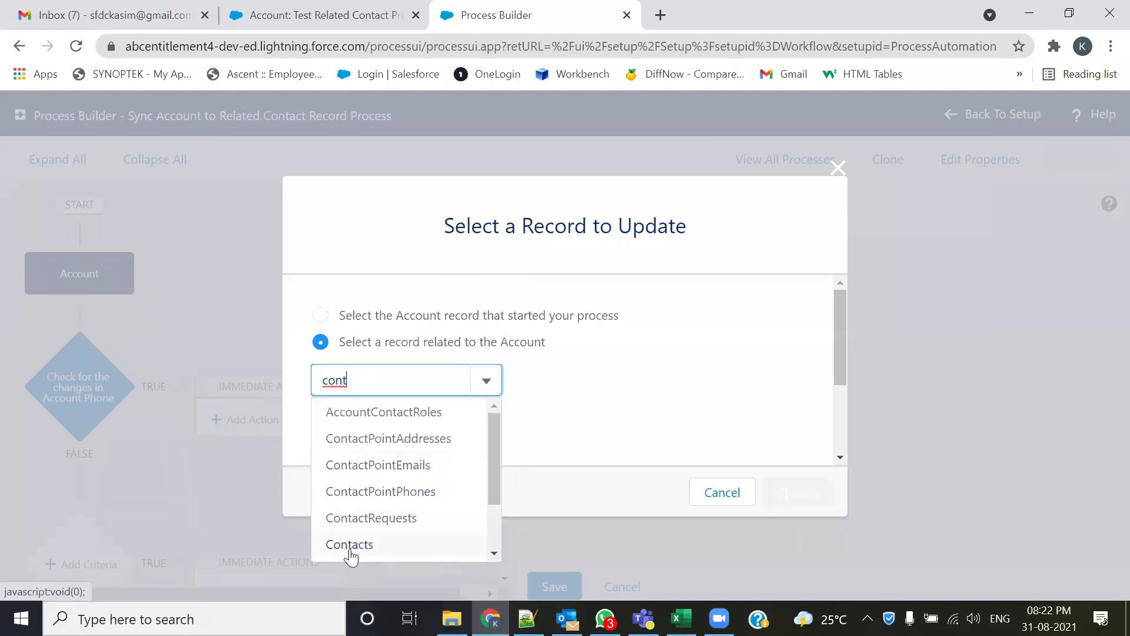
click(351, 547)
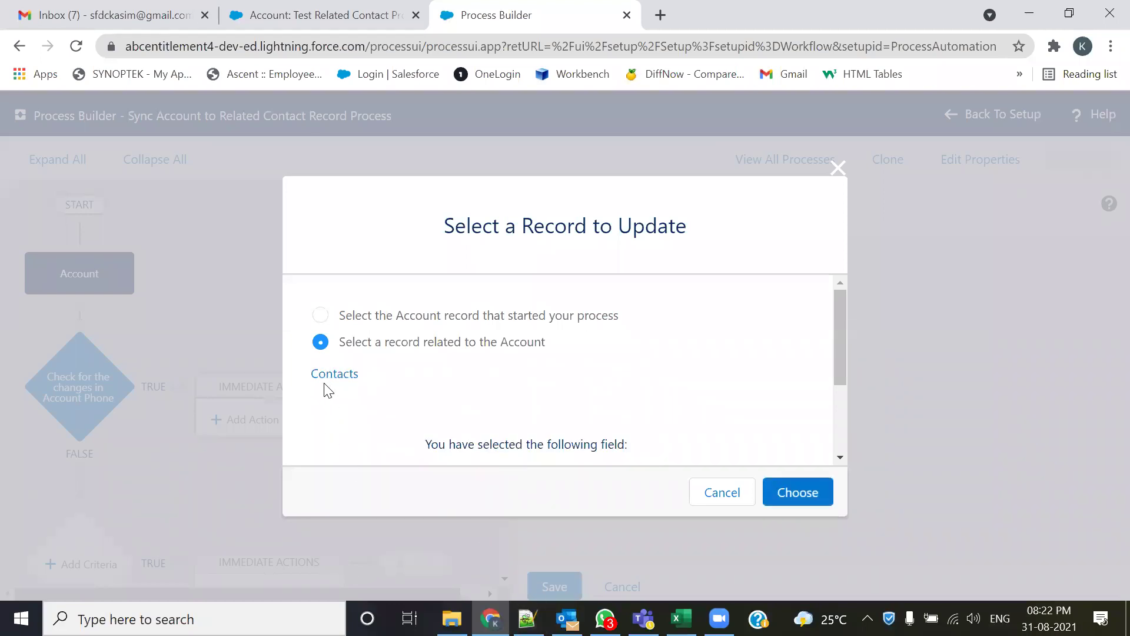
click(796, 502)
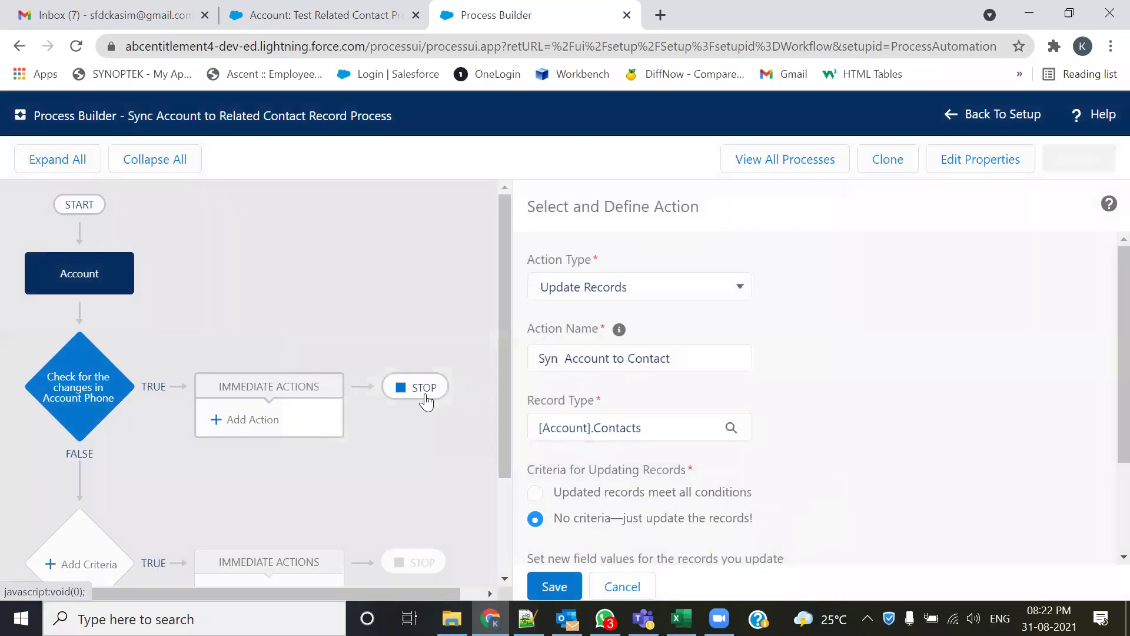
scroll(927, 445, down, 3)
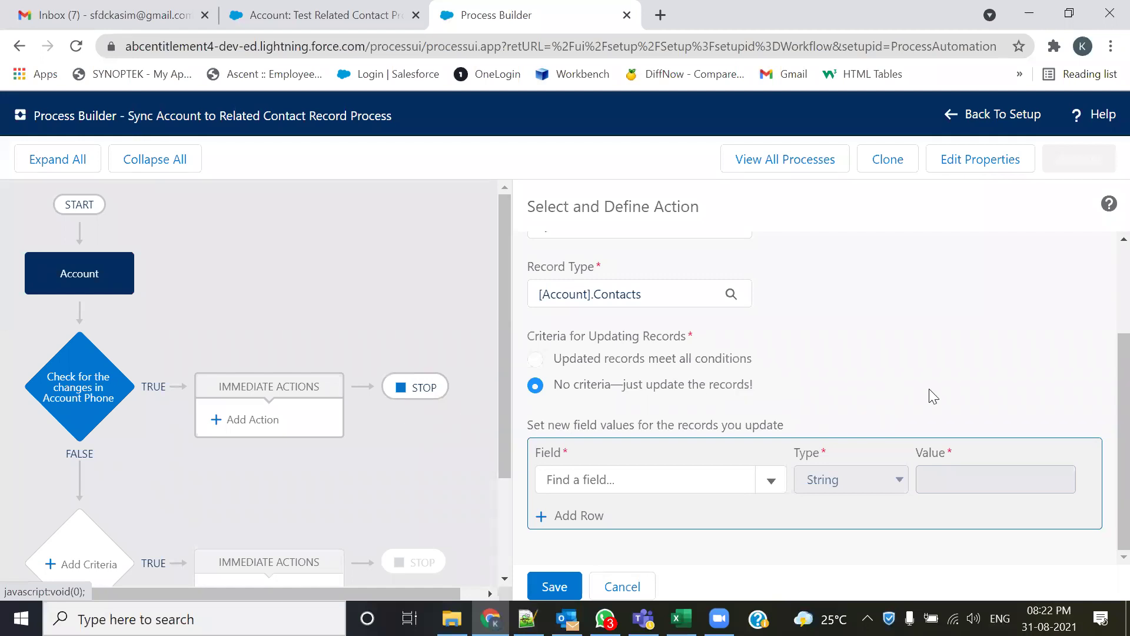
scroll(929, 388, up, 2)
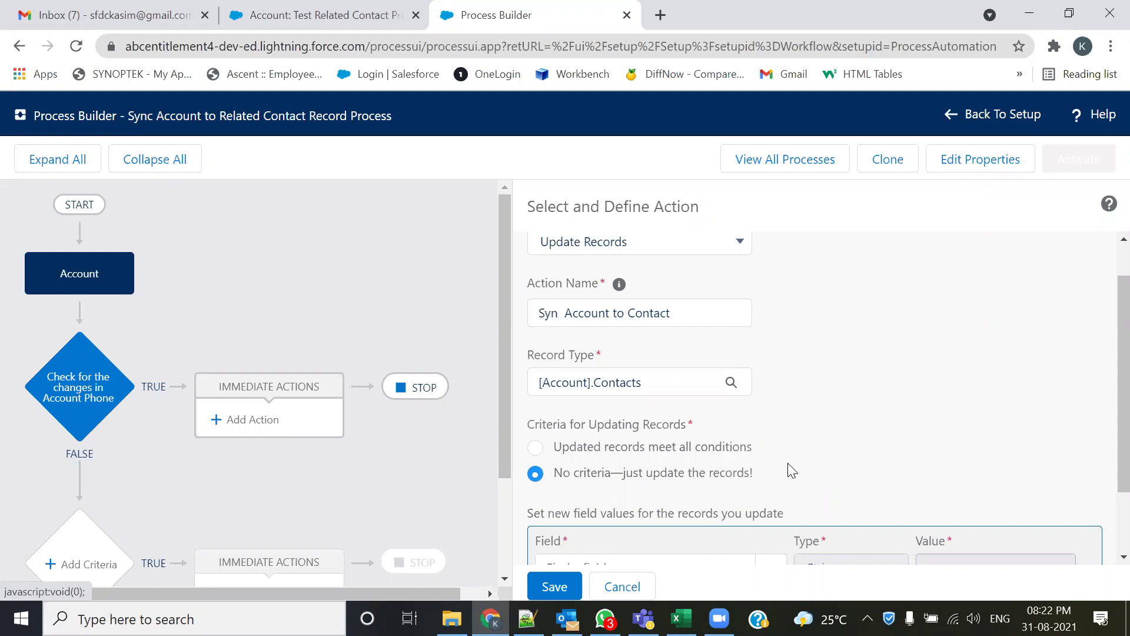
scroll(625, 432, down, 2)
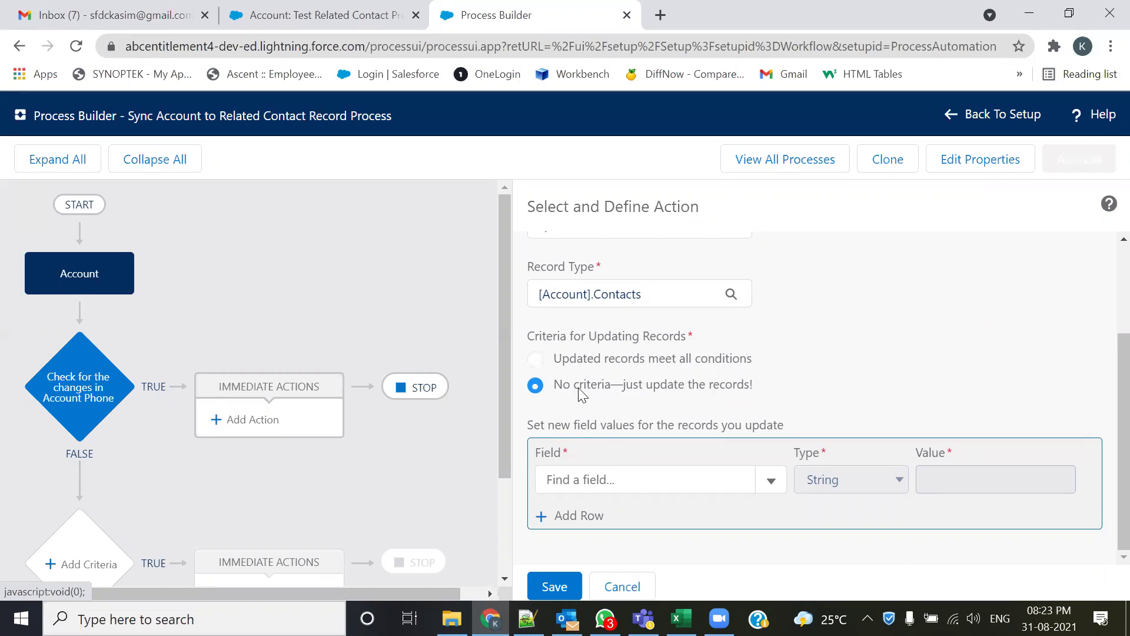
click(535, 359)
click(536, 385)
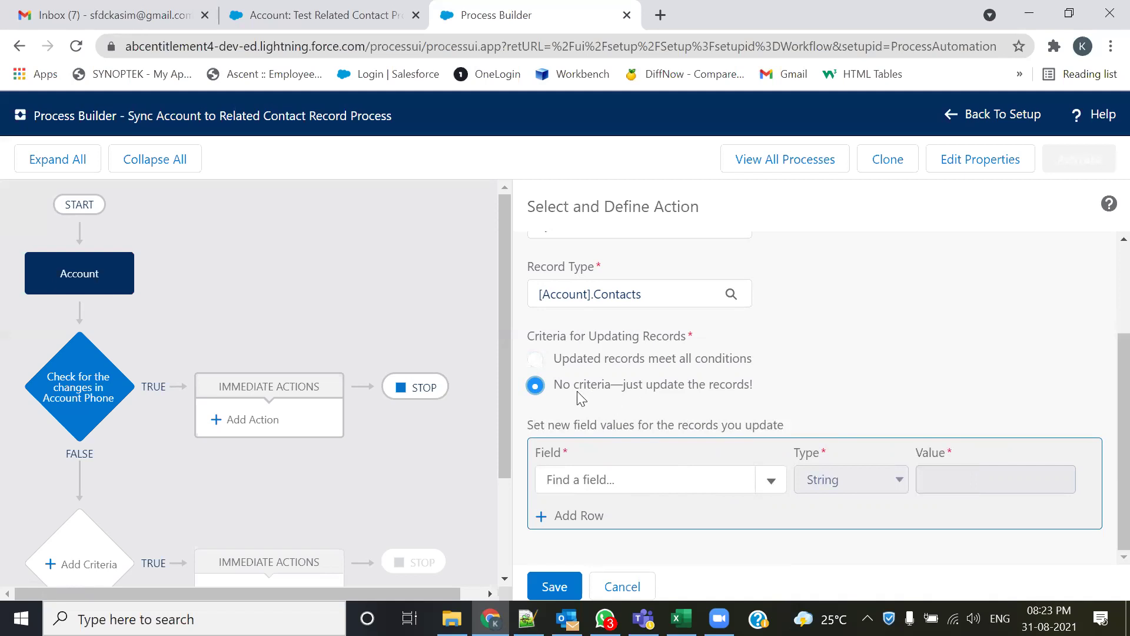
- Map the Contact's Business Phone to the field reference [Account].Phone
click(553, 587)
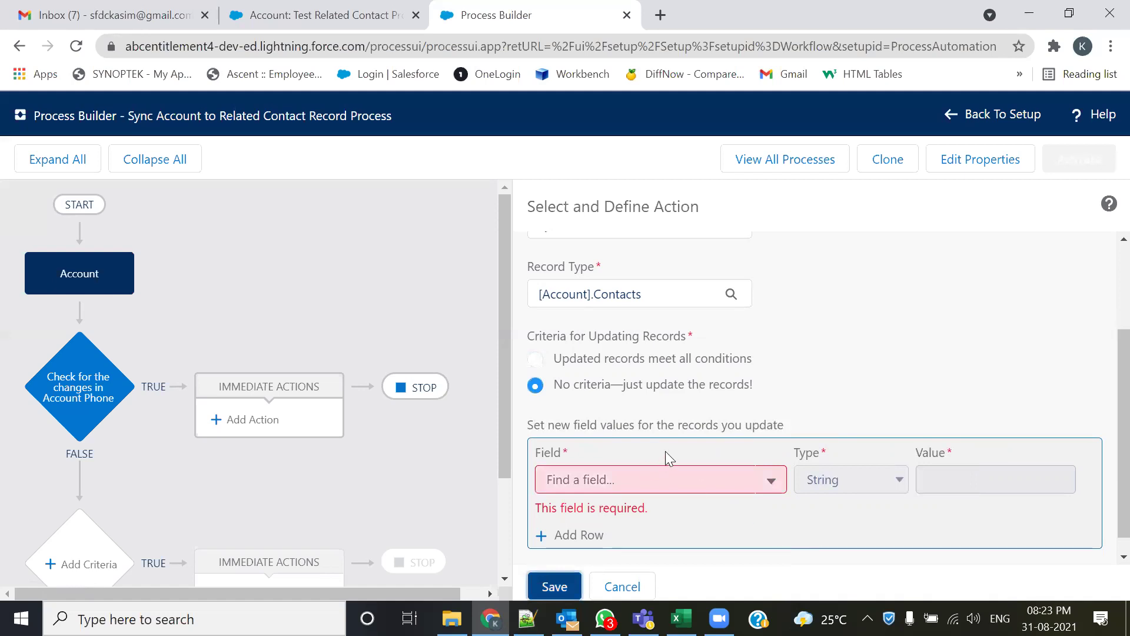
scroll(1102, 393, down, 1)
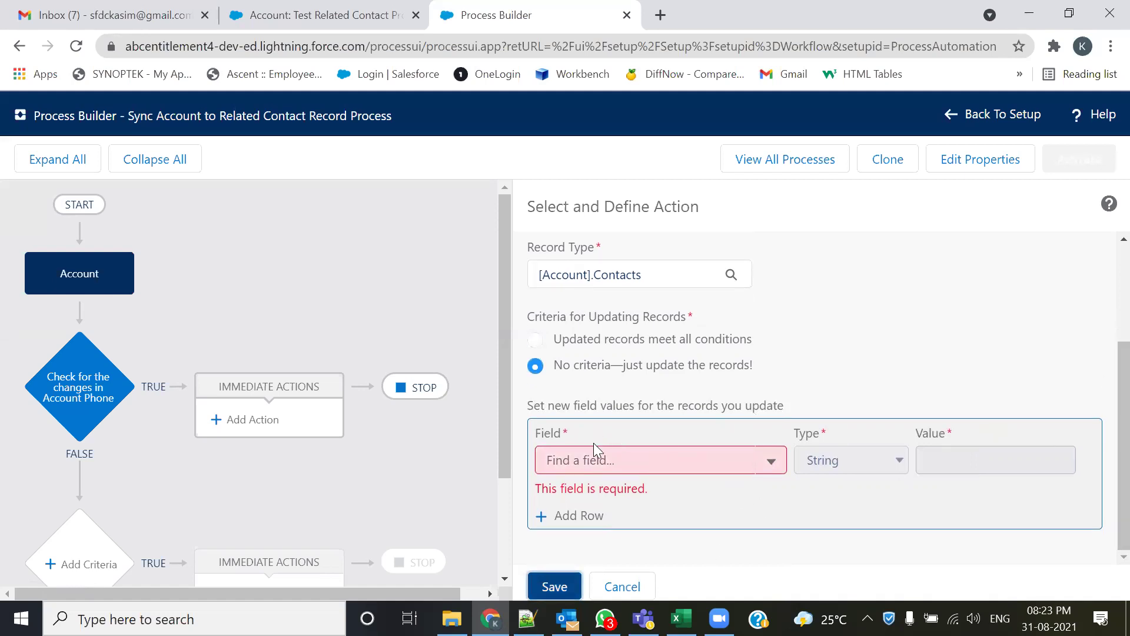
click(770, 465)
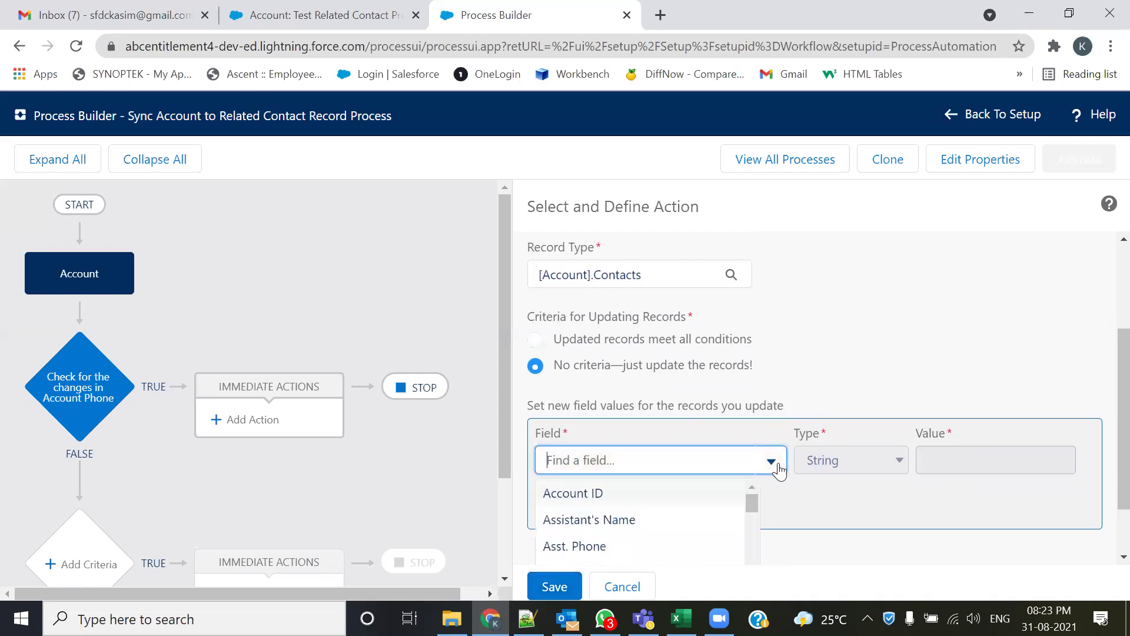
text(p)
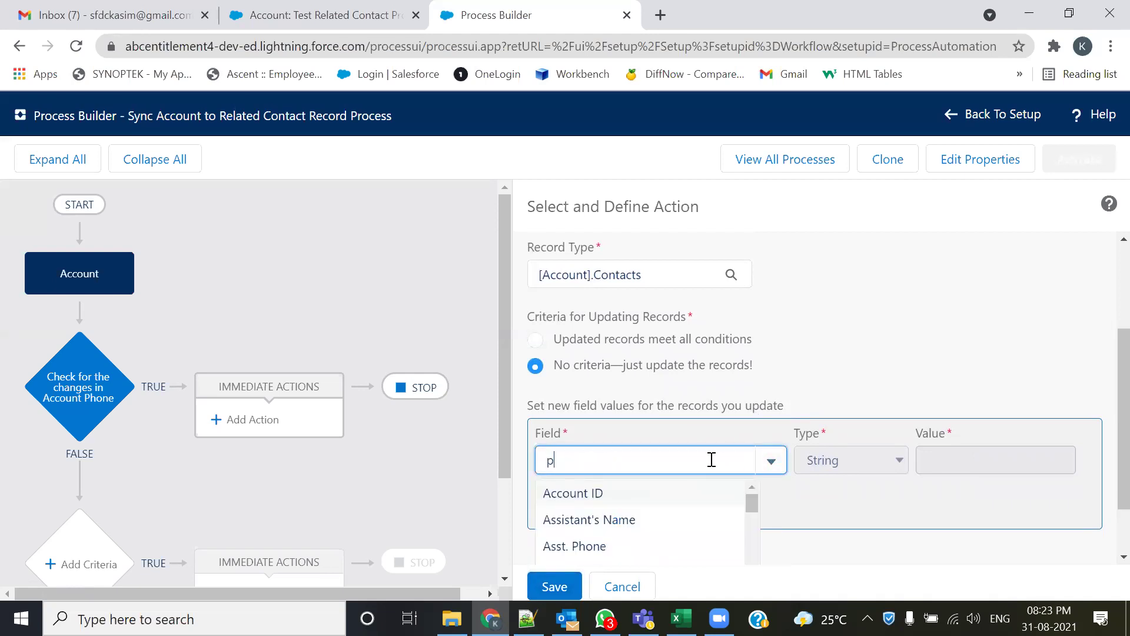
text(hone)
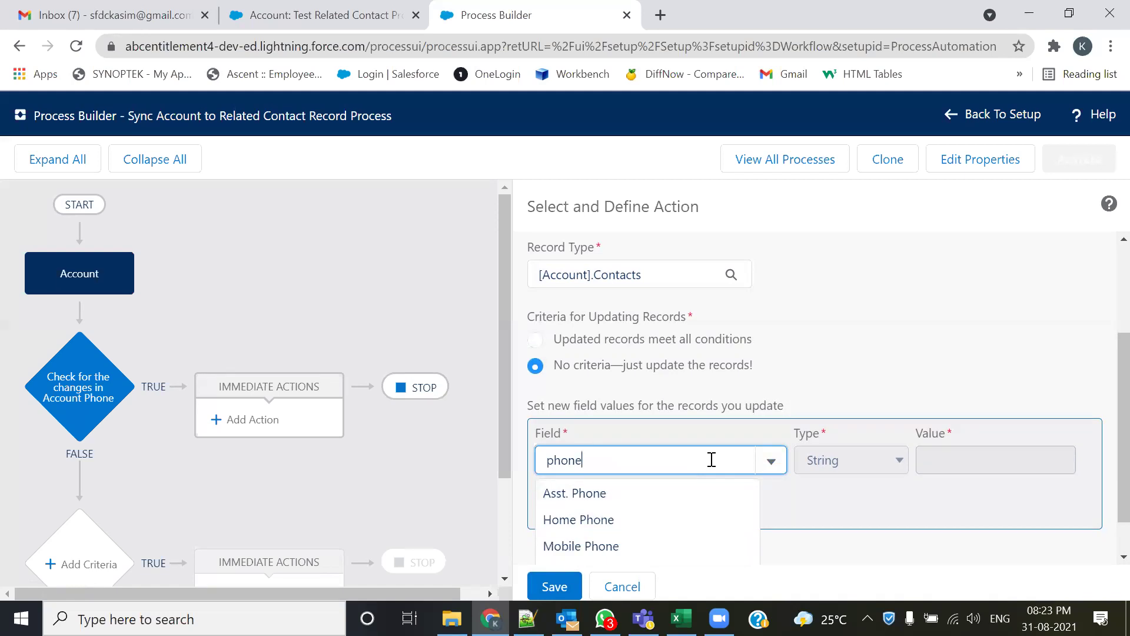
scroll(681, 510, down, 1)
click(624, 546)
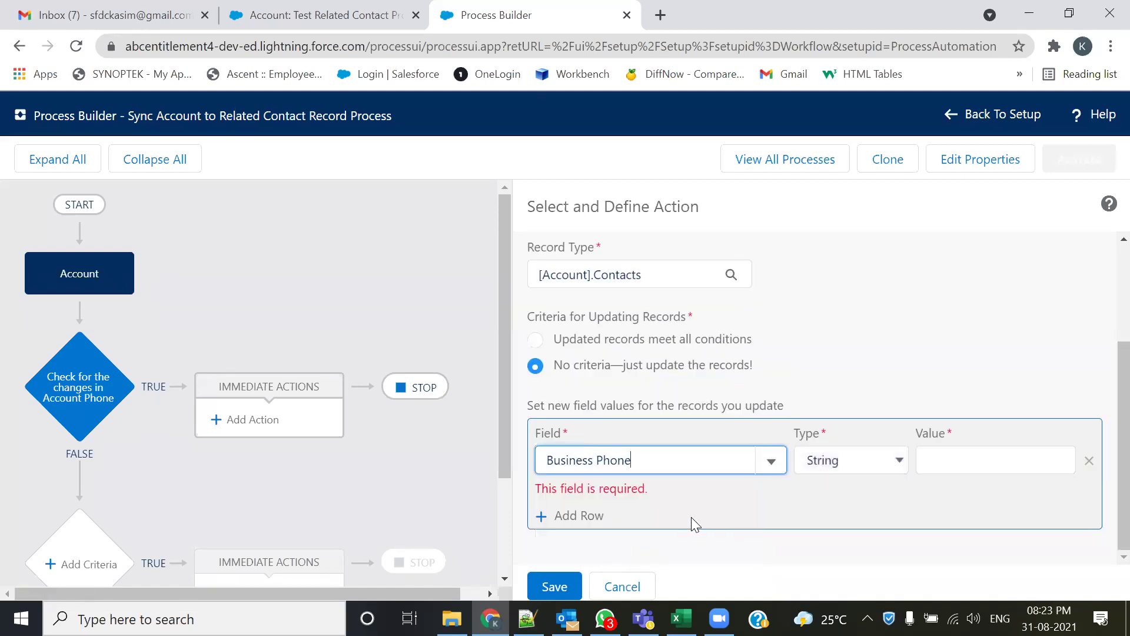
click(878, 463)
click(851, 500)
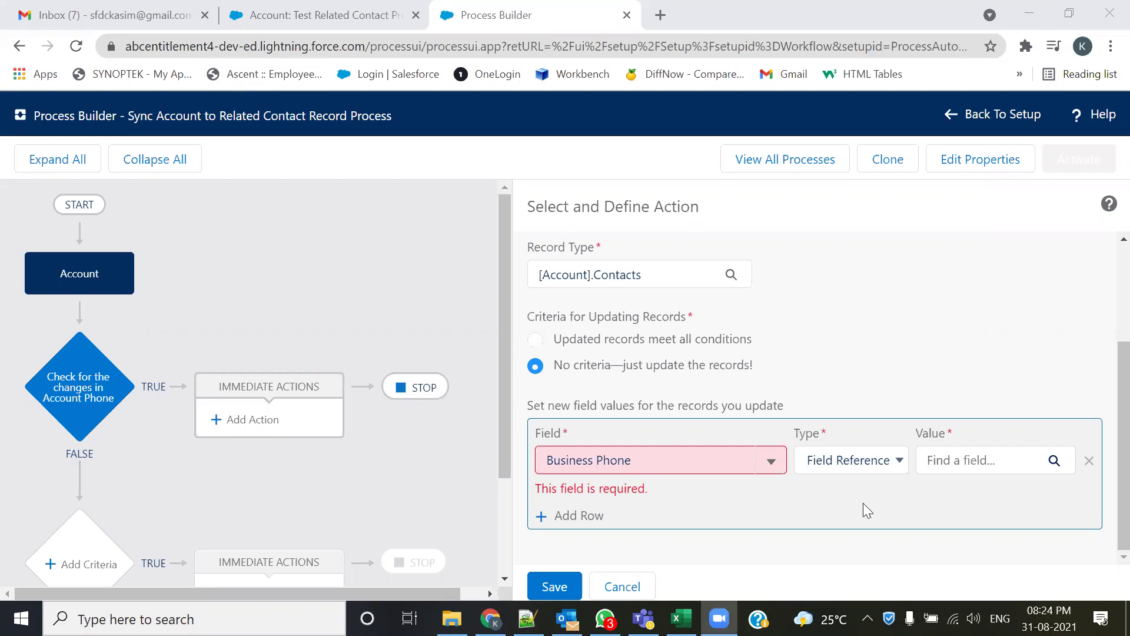
click(958, 465)
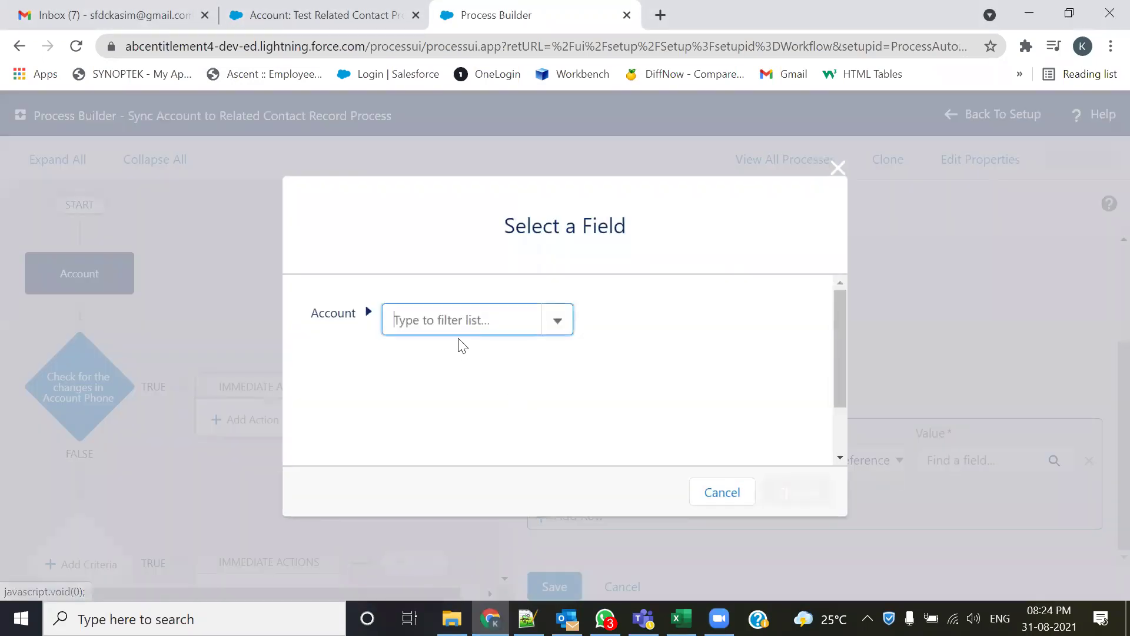
text(phone)
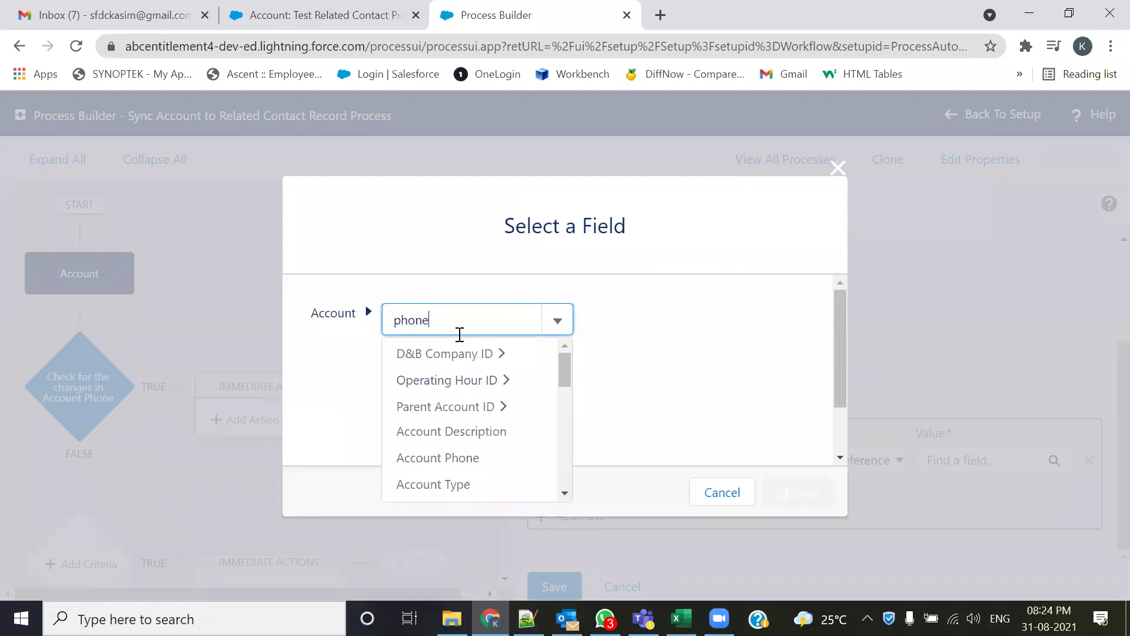
click(451, 351)
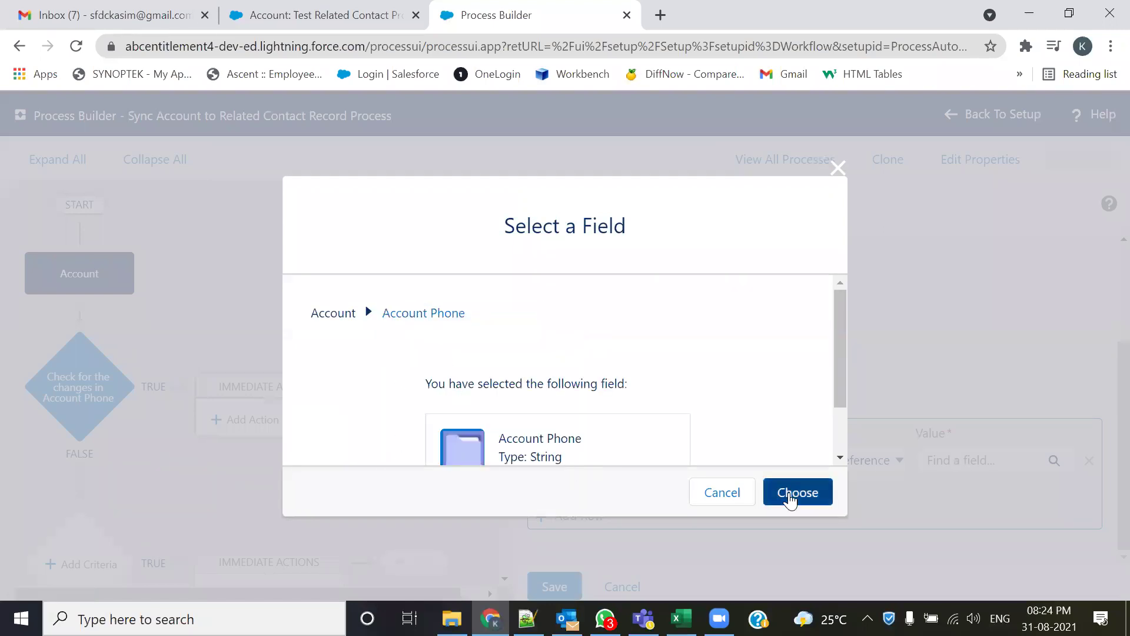
click(792, 494)
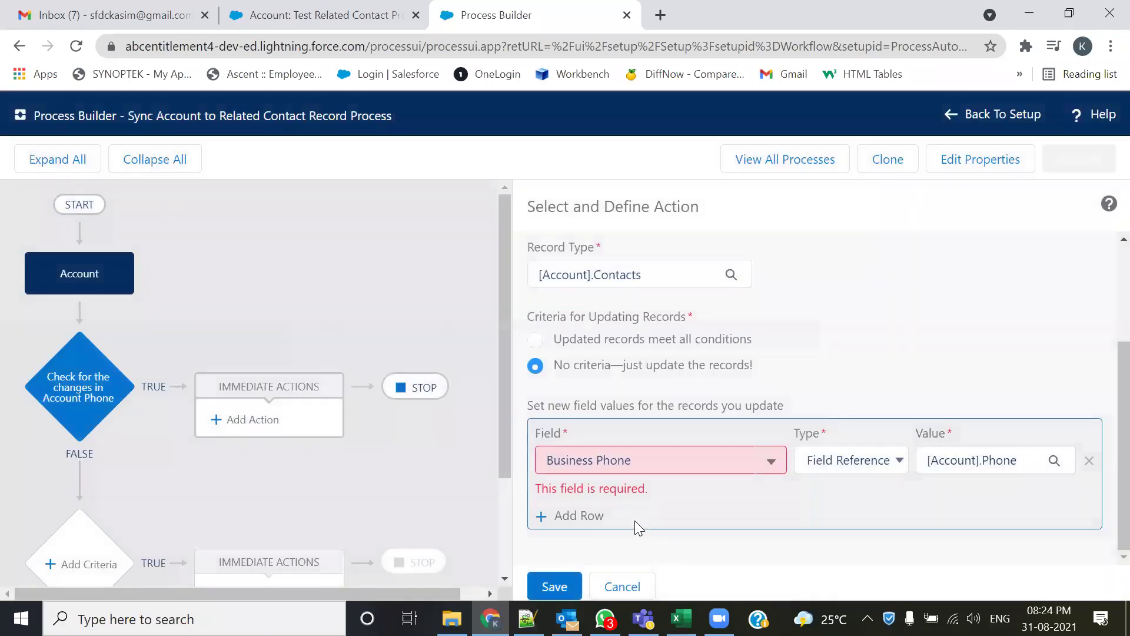
- Add a row mapping Business Fax to the field reference [Account].Fax
click(575, 518)
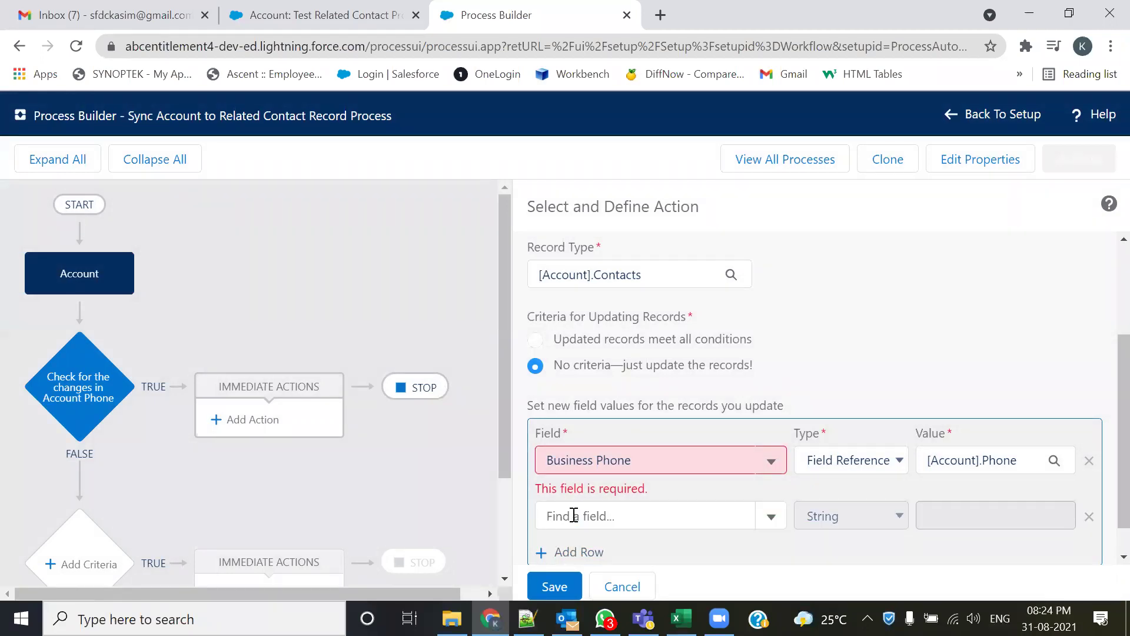
click(574, 516)
text(fax)
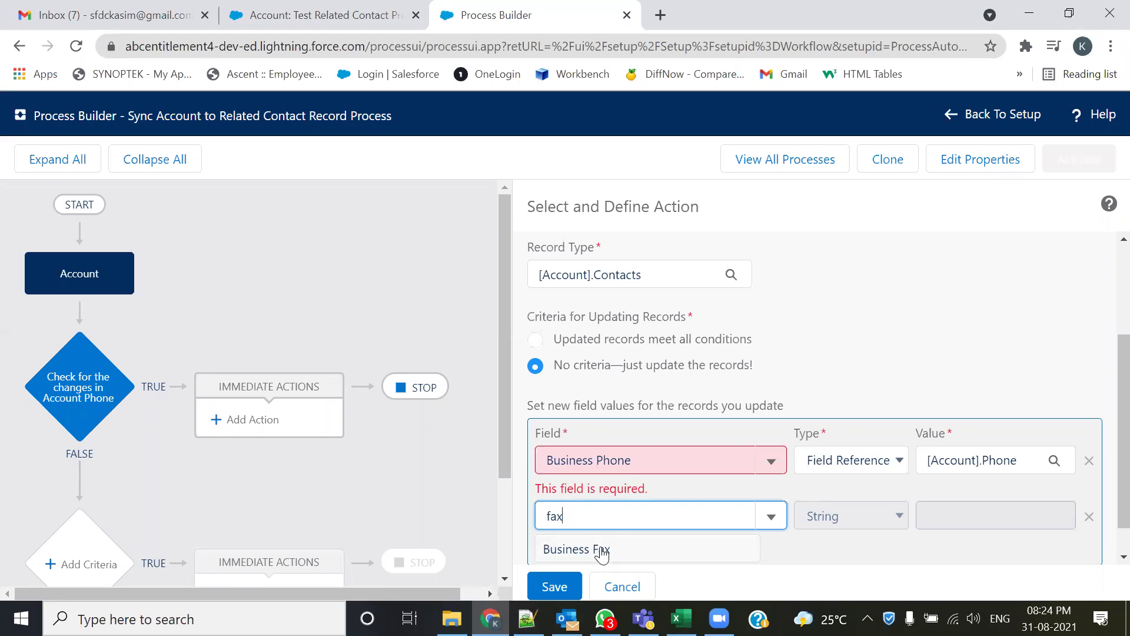
click(595, 548)
click(890, 525)
click(849, 556)
click(953, 516)
text(fax)
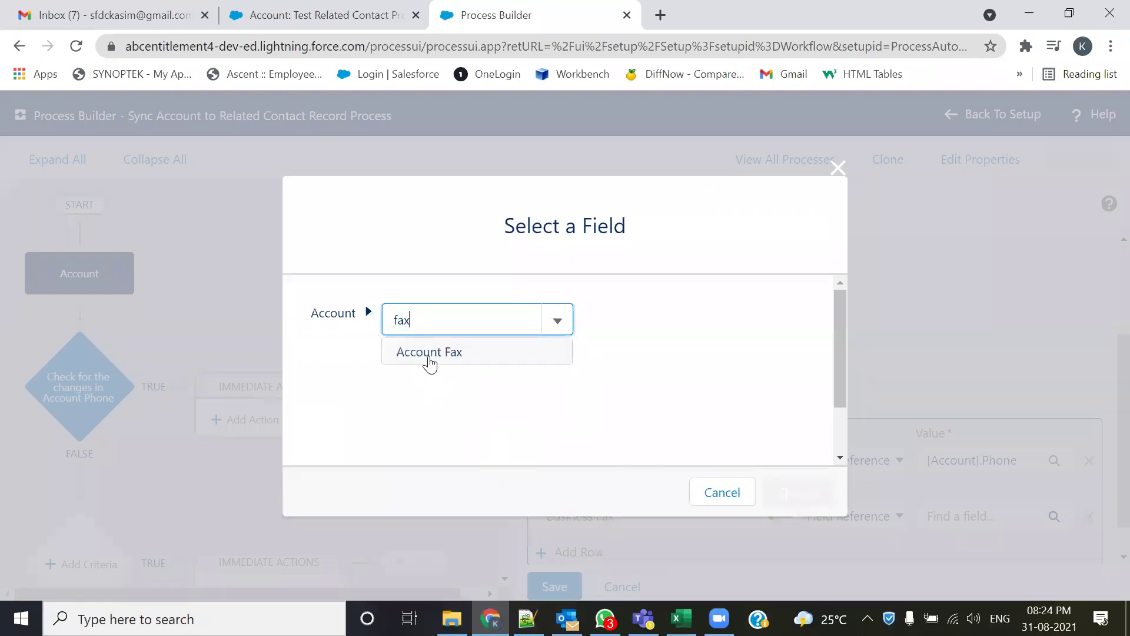
click(430, 353)
click(796, 496)
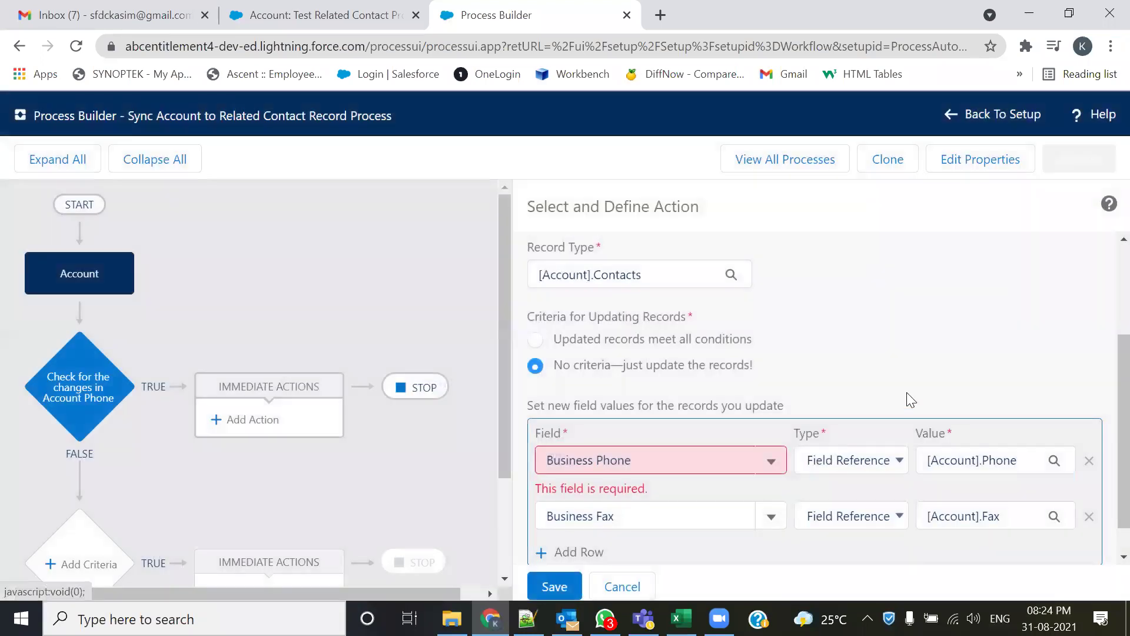
scroll(942, 412, down, 1)
- Save the Syn Account to Contact action, then activate the process version and confirm
click(569, 586)
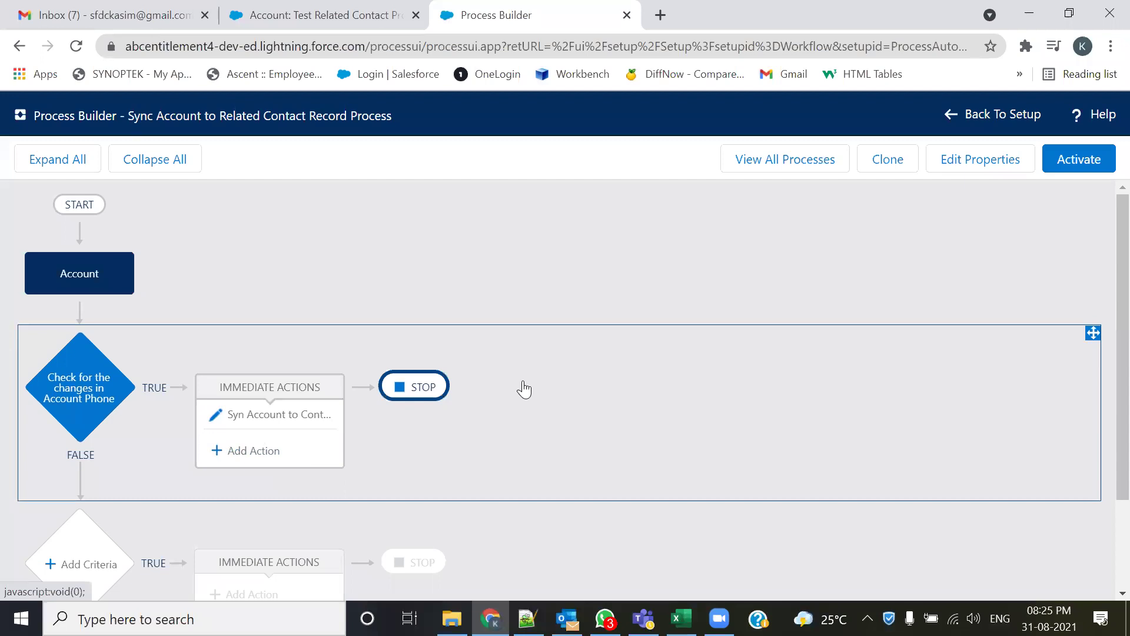
click(1060, 167)
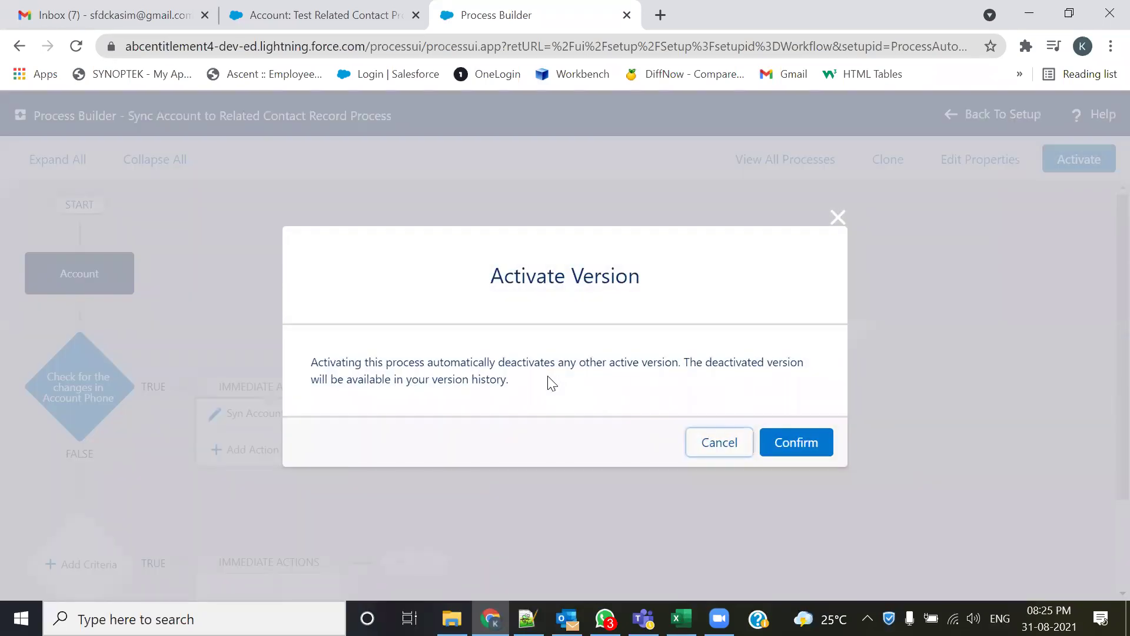
click(803, 442)
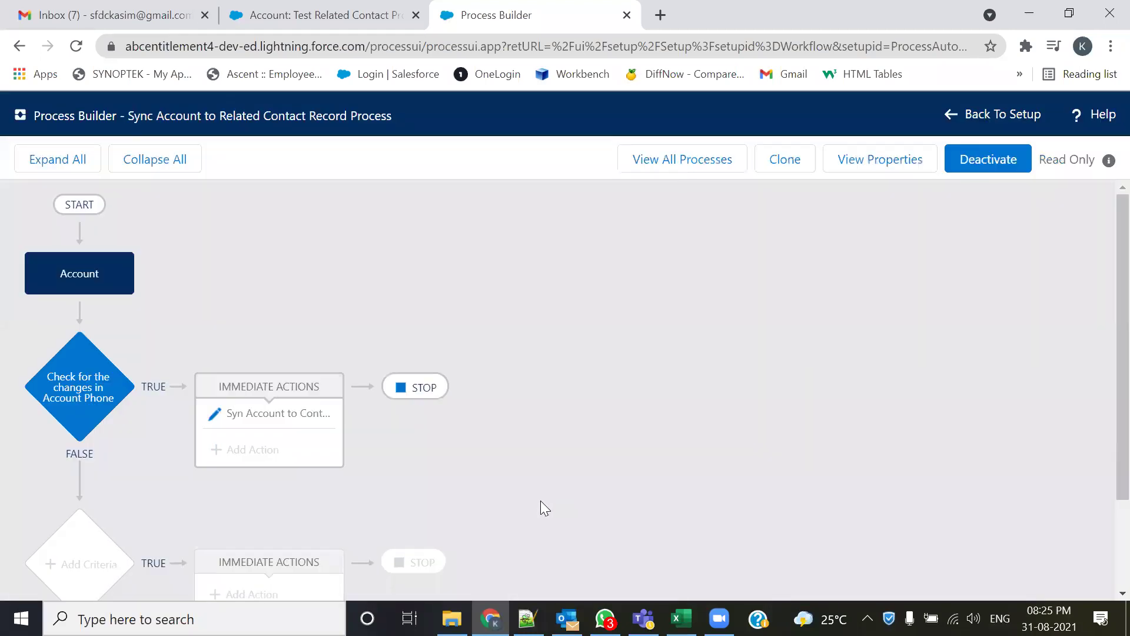
click(261, 10)
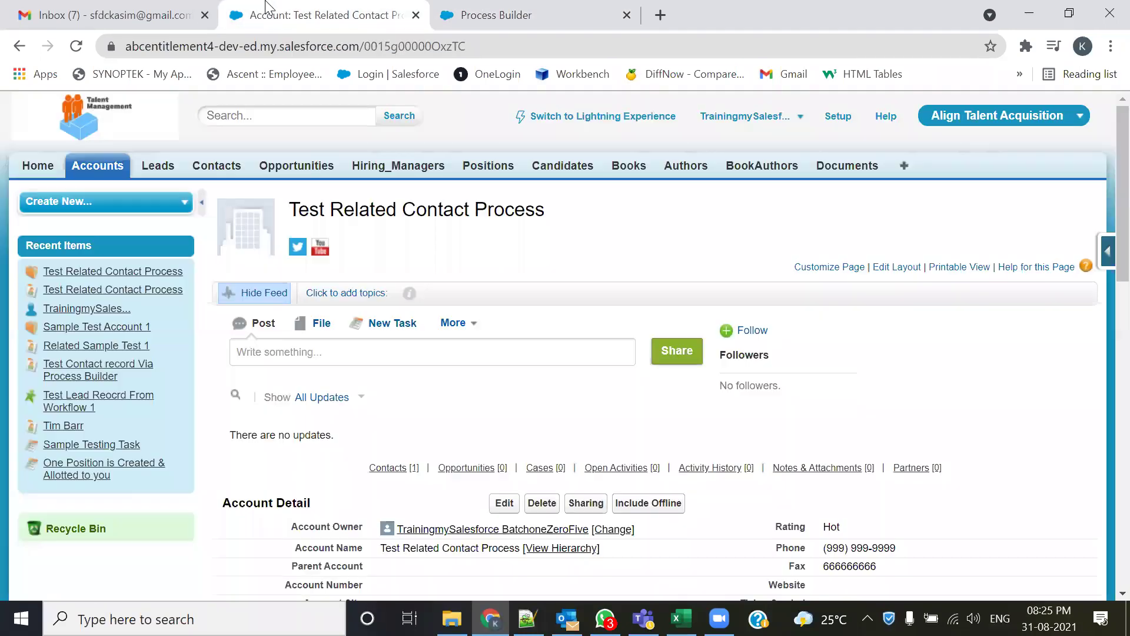
scroll(517, 377, down, 3)
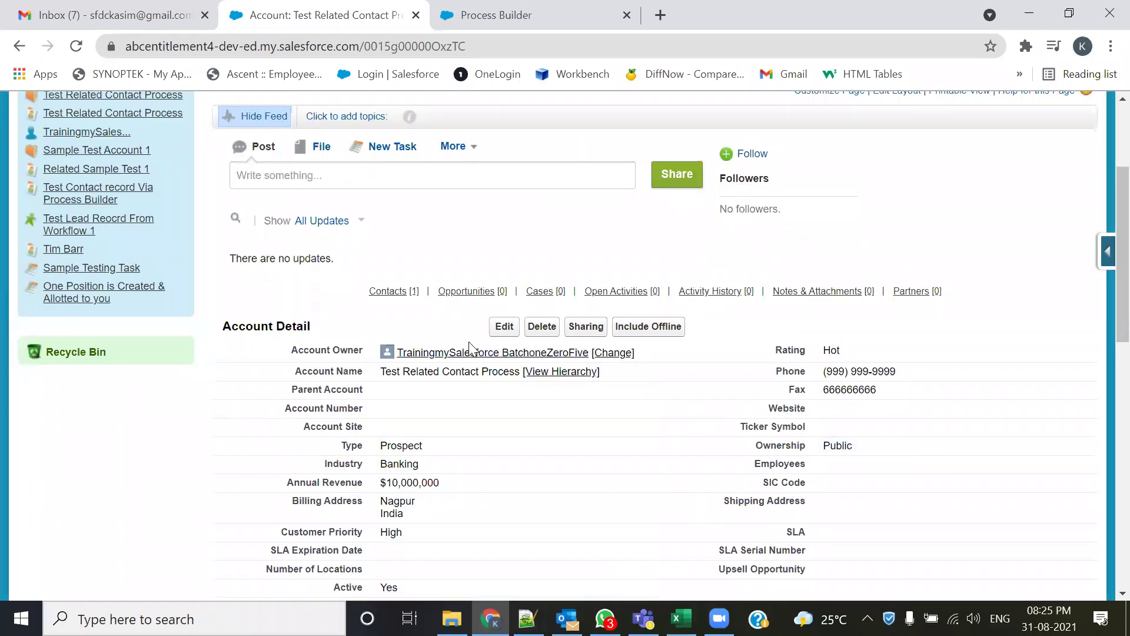
scroll(939, 381, down, 3)
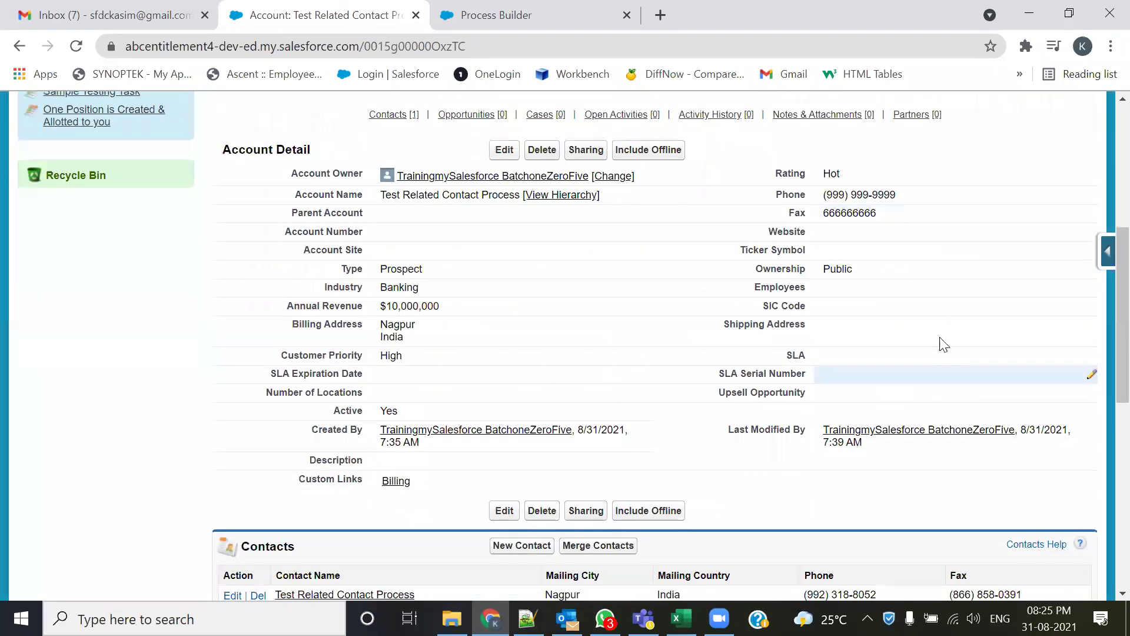
double_click(959, 193)
click(925, 202)
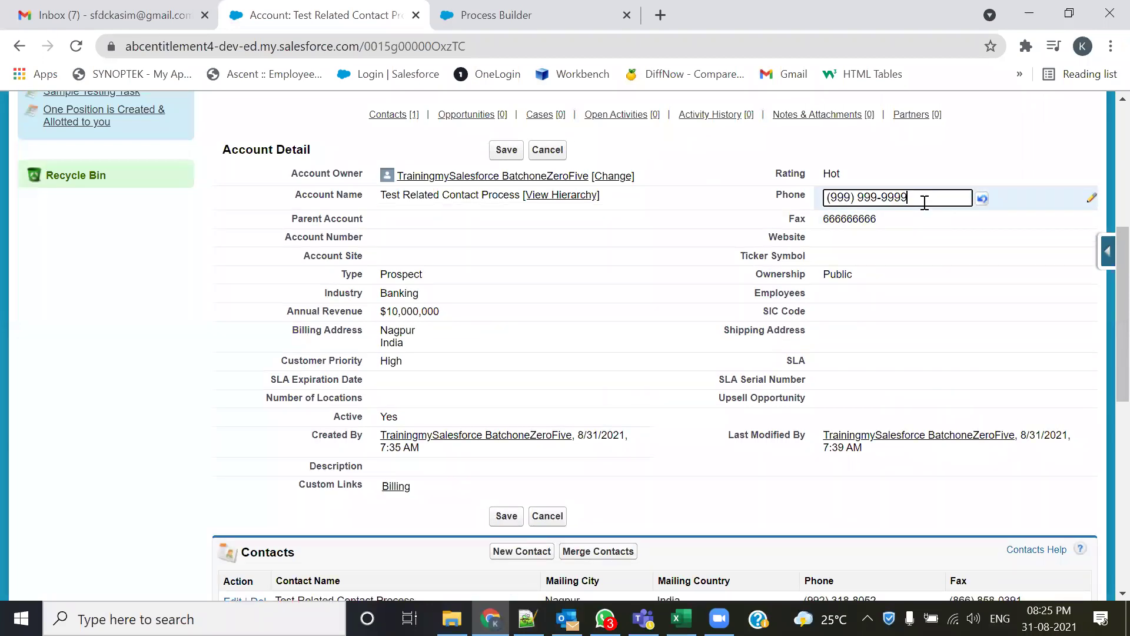
key(BackSpace)
key(BackSpace)
key(BackSpace)
key(BackSpace)
key(BackSpace)
key(BackSpace)
key(BackSpace)
key(BackSpace)
key(BackSpace)
key(BackSpace)
key(BackSpace)
key(BackSpace)
key(BackSpace)
key(BackSpace)
text(8888888888)
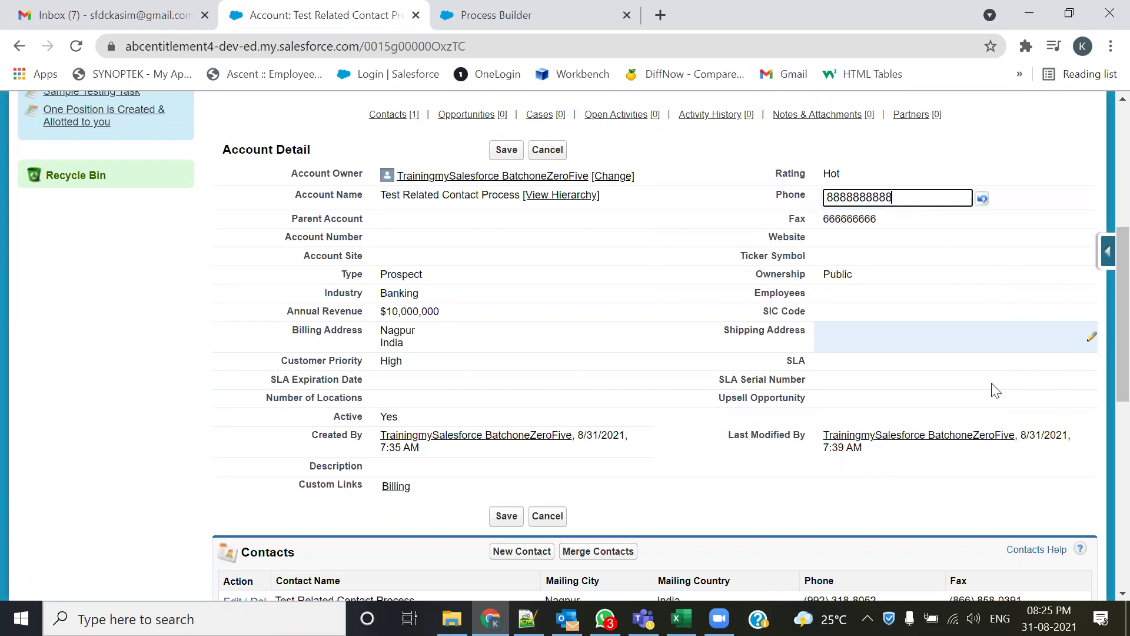
scroll(730, 359, up, 2)
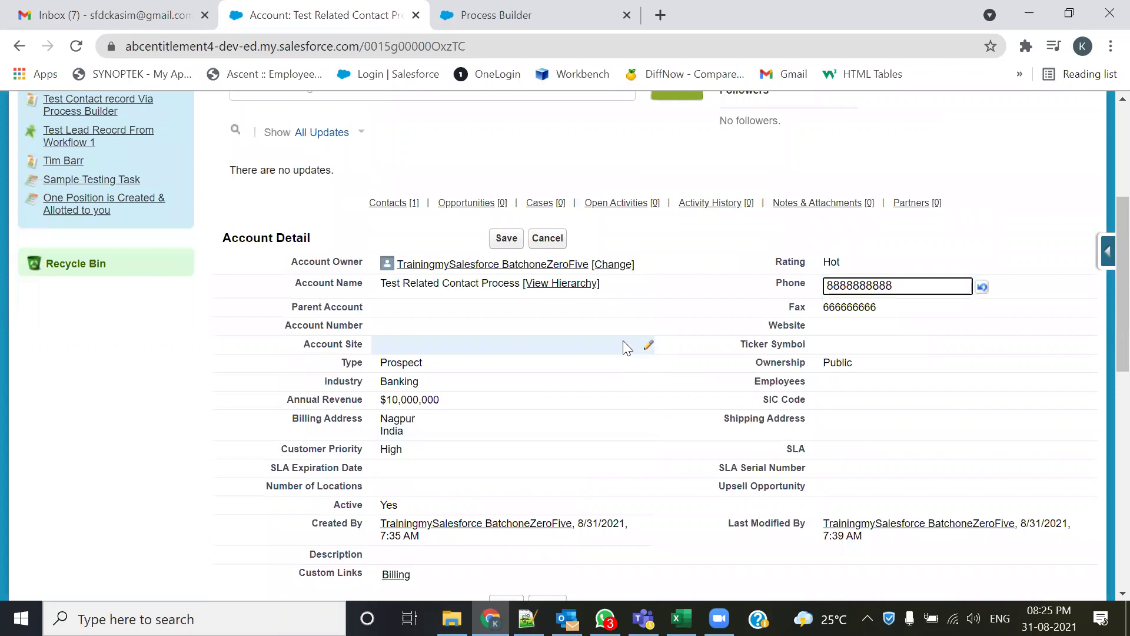
click(950, 322)
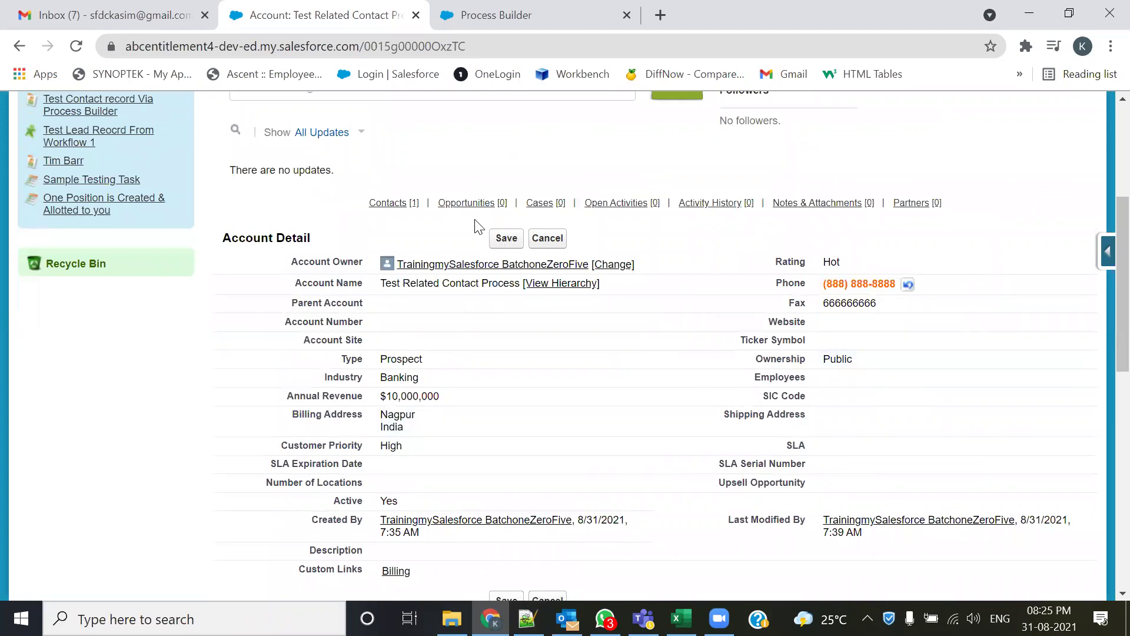
scroll(883, 441, down, 5)
scroll(871, 456, up, 3)
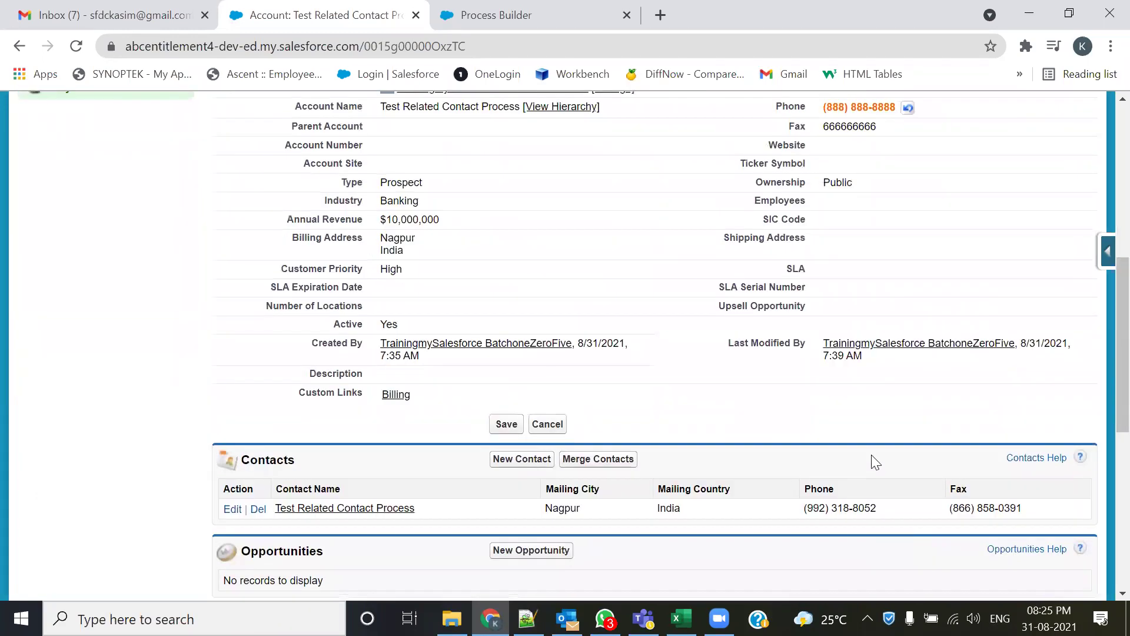
scroll(719, 374, up, 2)
click(506, 237)
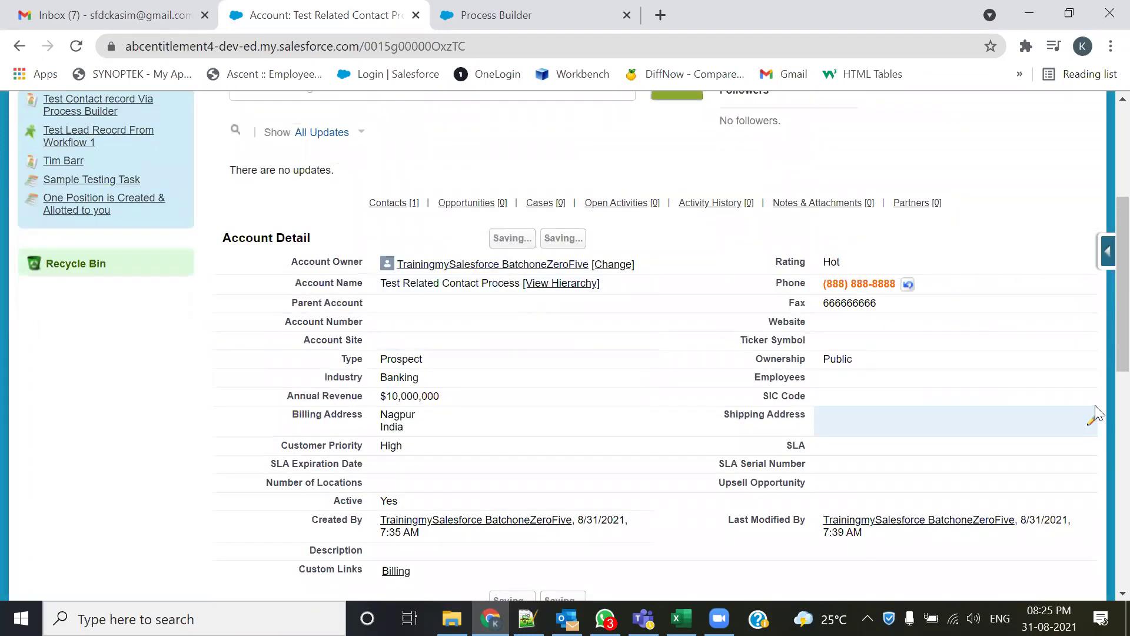
scroll(1054, 387, down, 7)
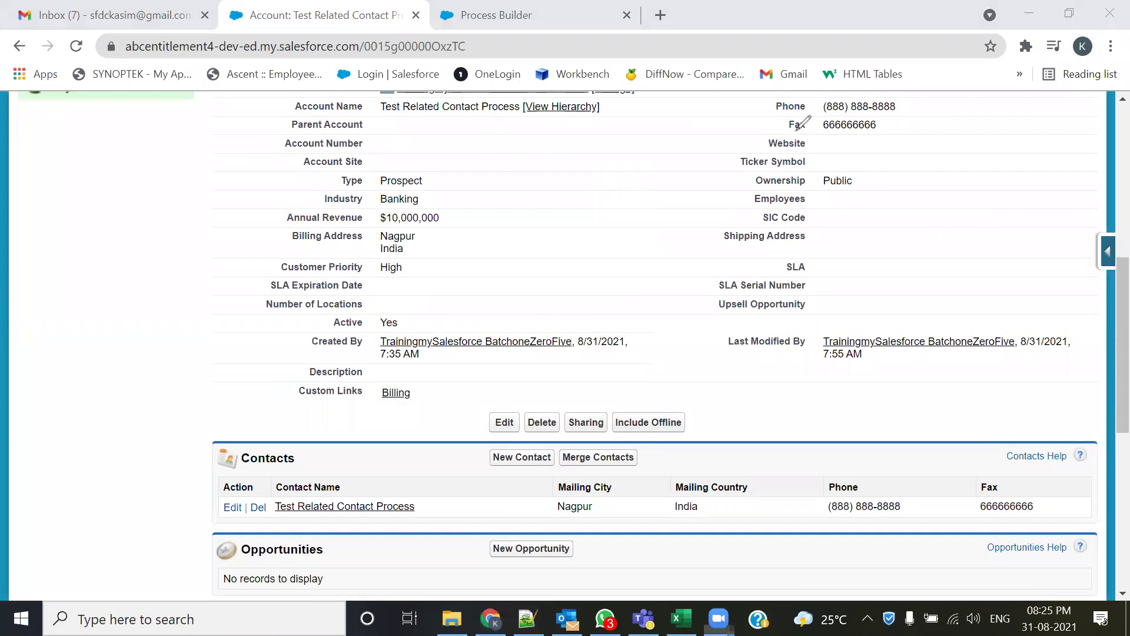
mouse_move(870, 110)
mouse_down()
mouse_move(770, 374)
mouse_move(819, 482)
mouse_up()
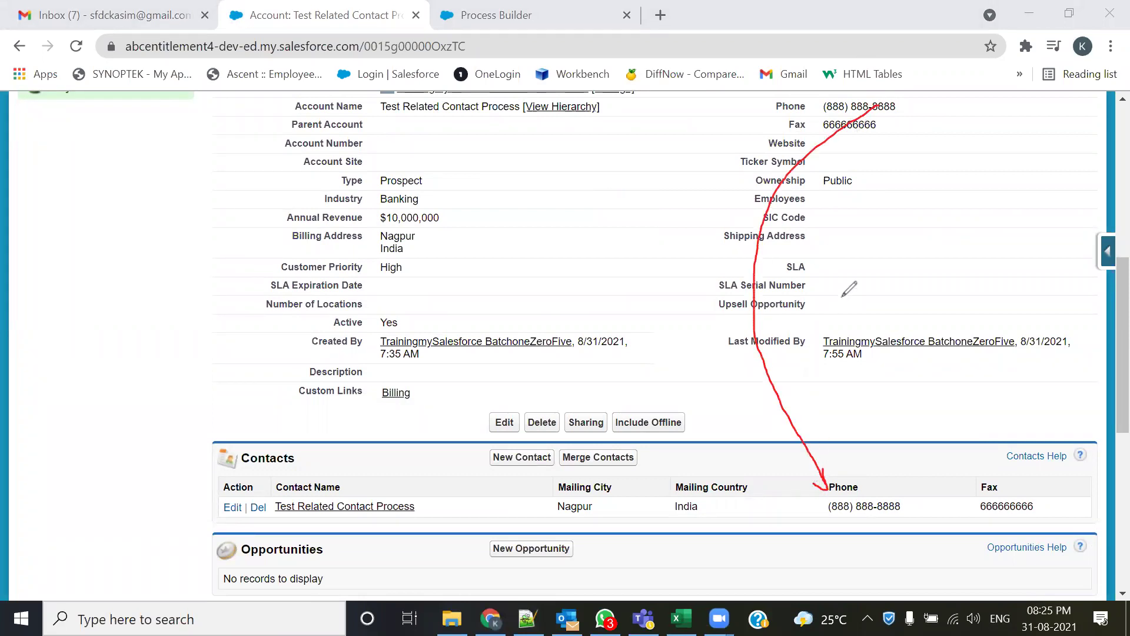
key(Escape)
double_click(912, 124)
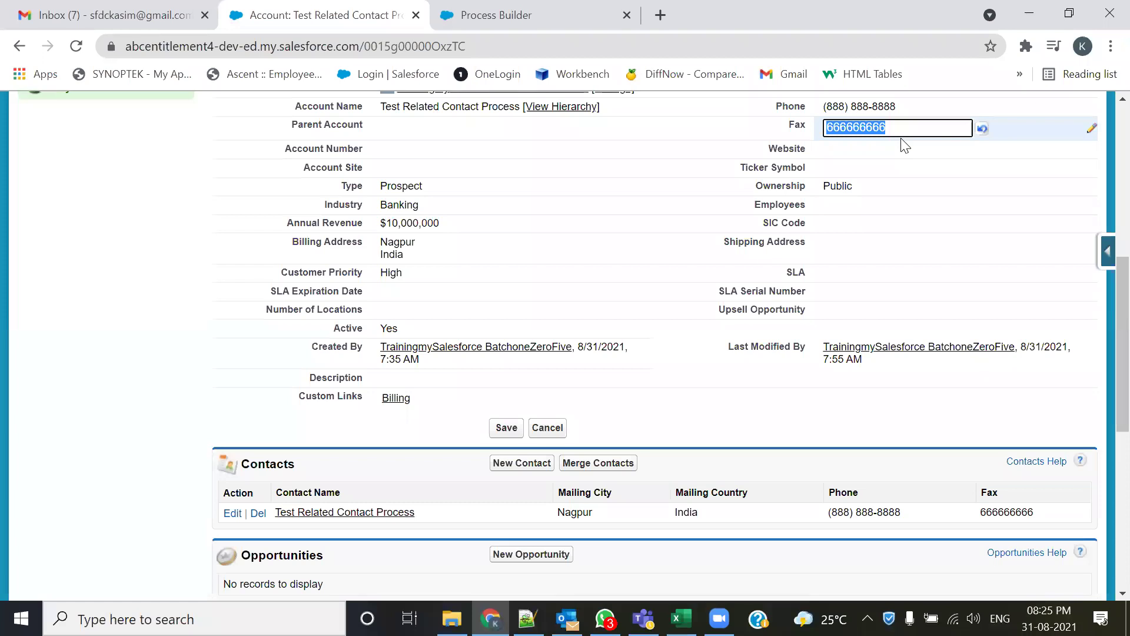
text(99)
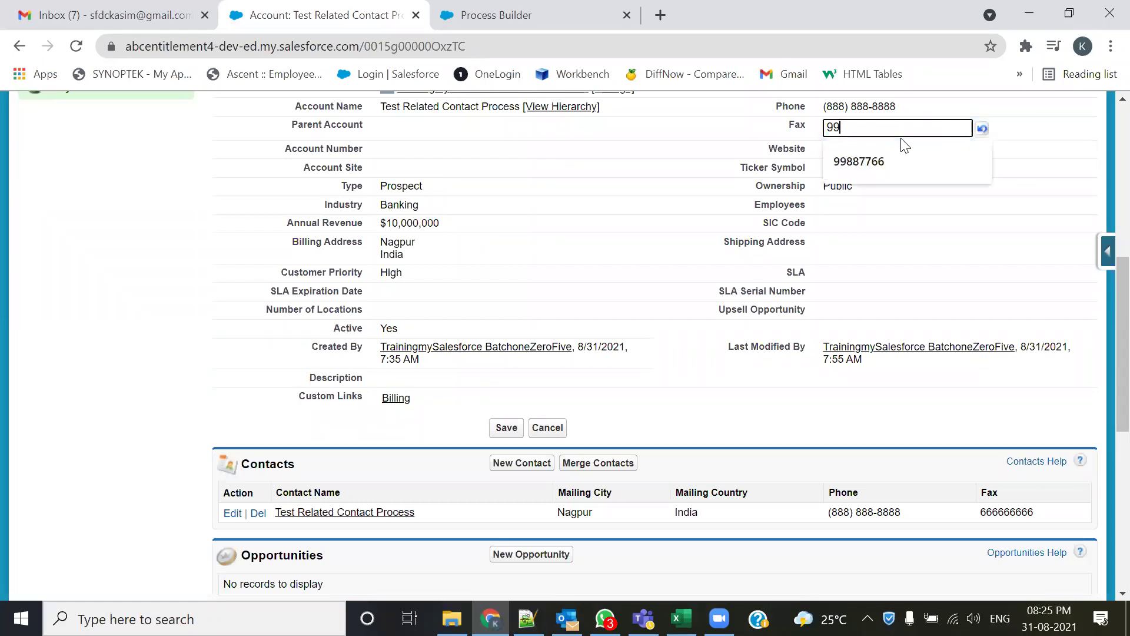
text(99999999)
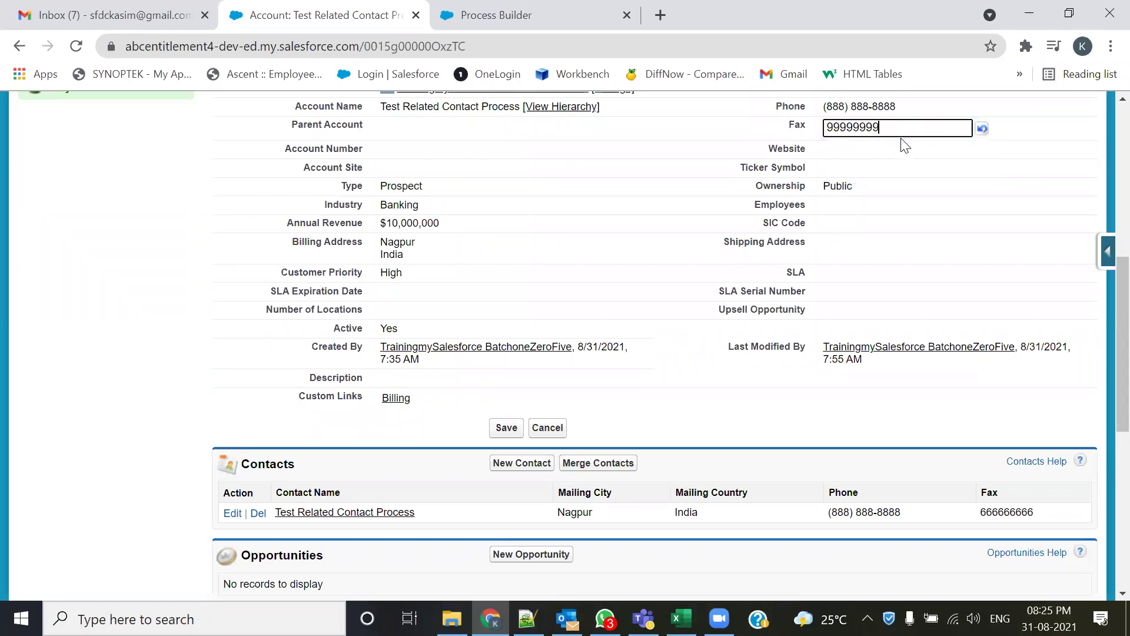
- Save the account, check the contact's Fax column, then return to the 105-Admin.txt notes
scroll(740, 147, up, 3)
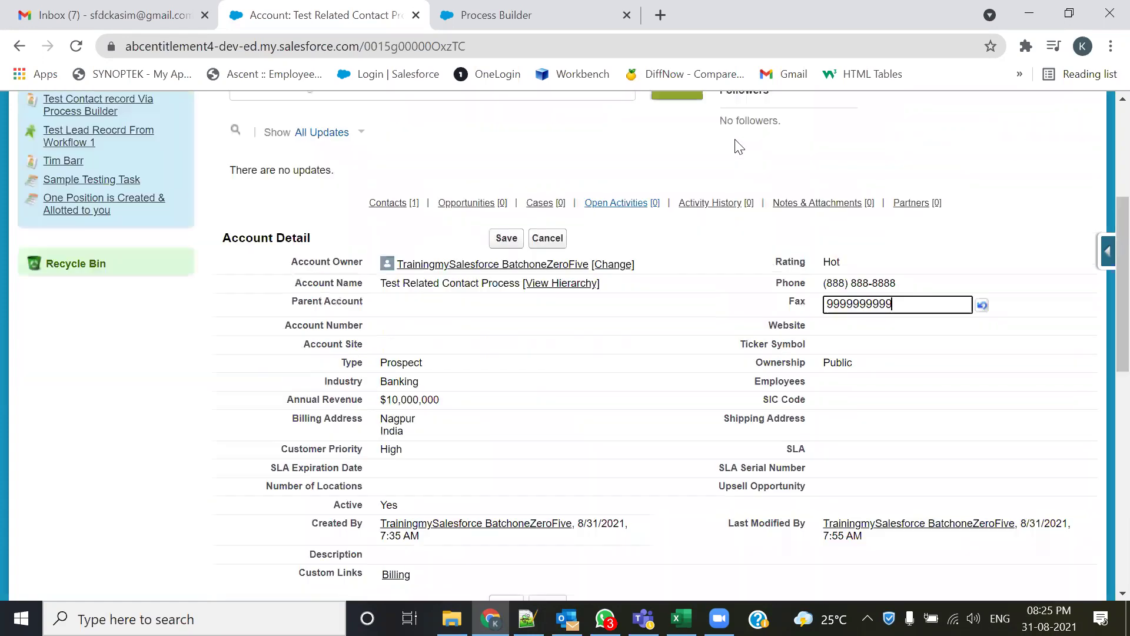
click(520, 244)
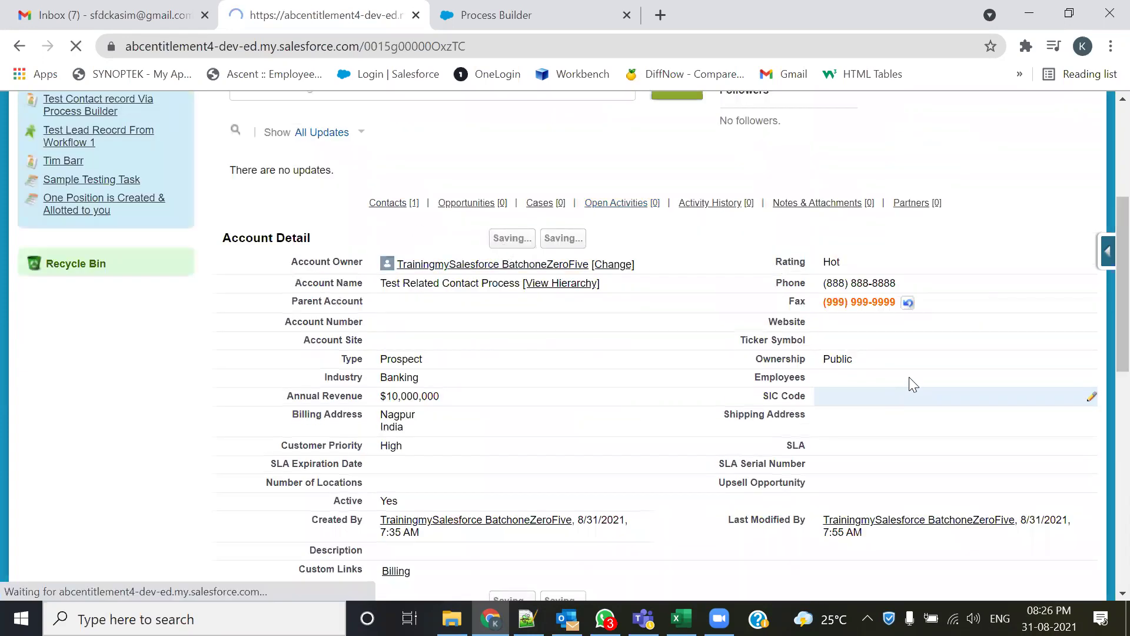
scroll(909, 376, down, 3)
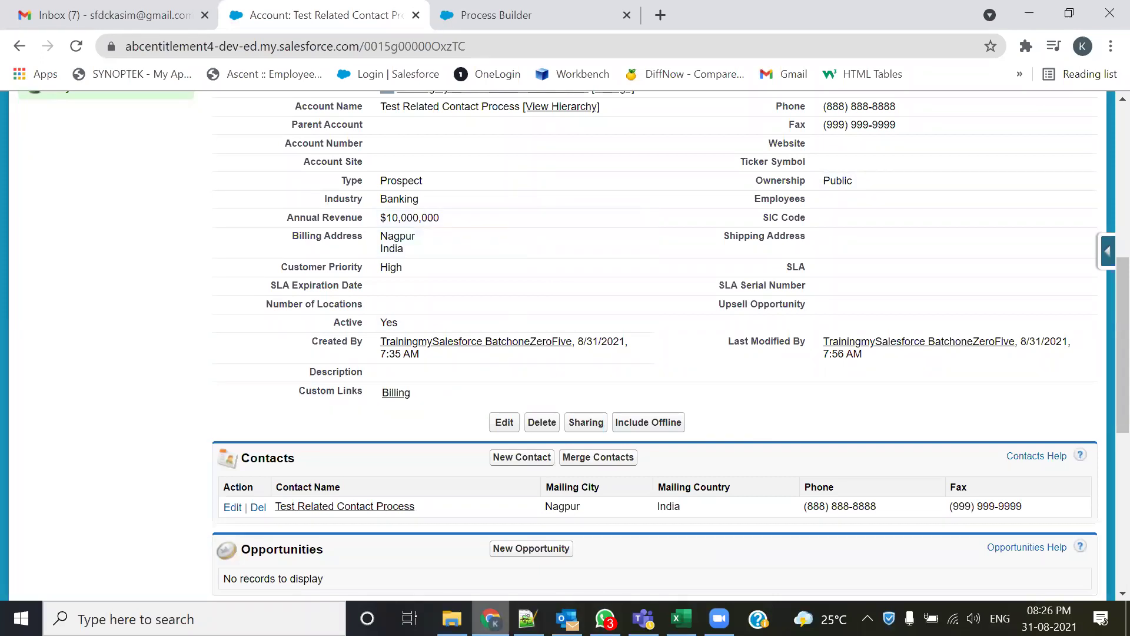
click(528, 618)
scroll(348, 375, down, 3)
drag(451, 439, 64, 371)
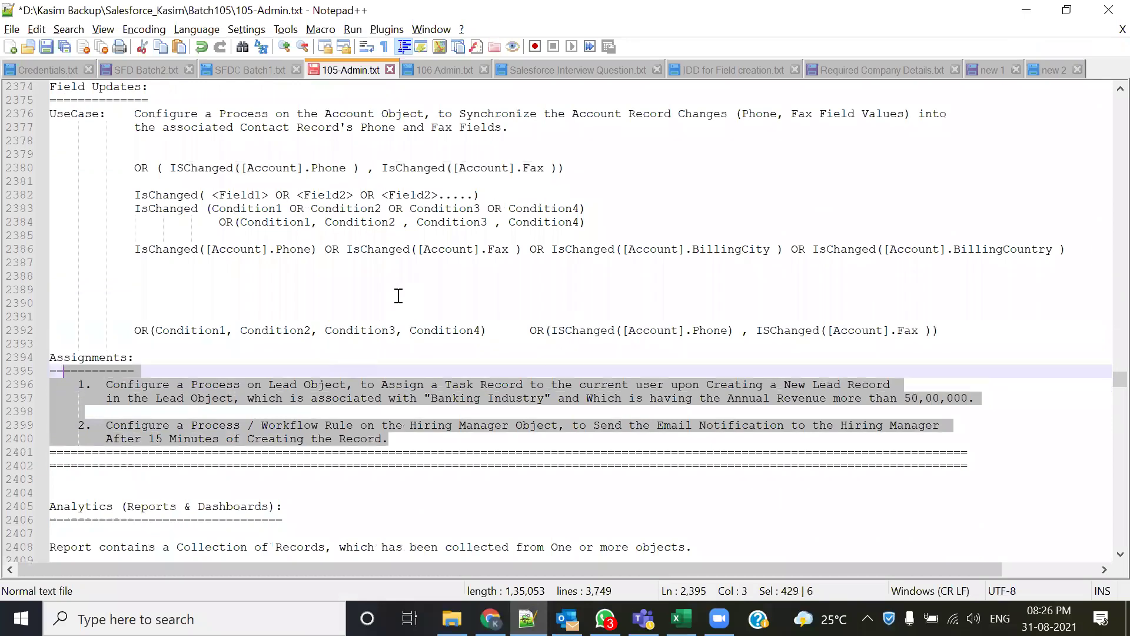
middle_click(538, 498)
key(Right)
scroll(294, 348, down, 2)
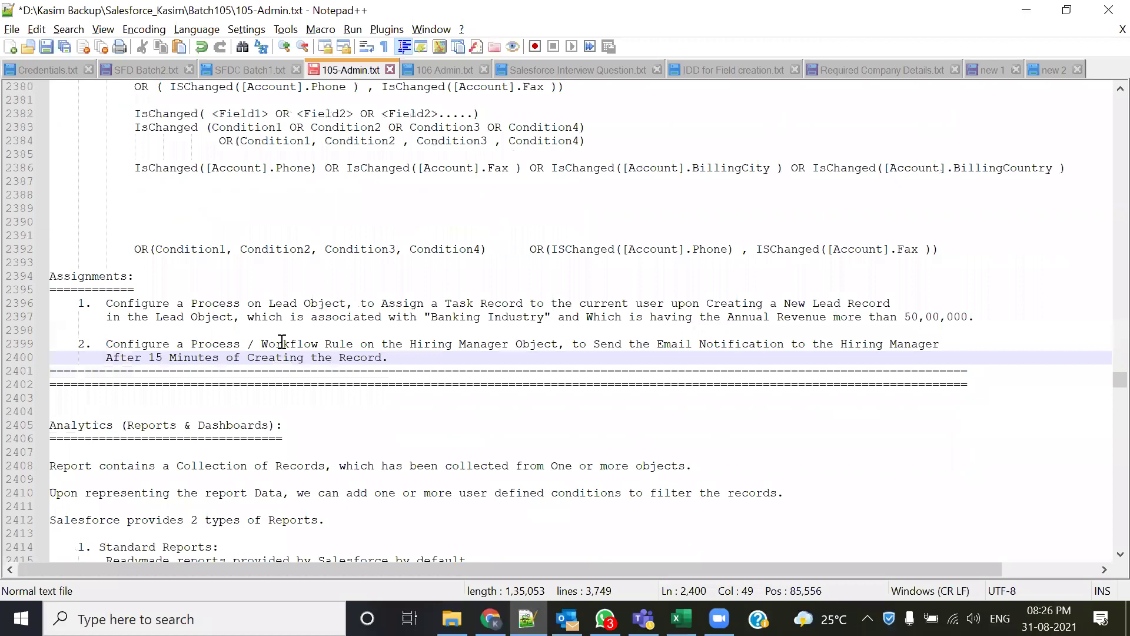
scroll(246, 377, down, 2)
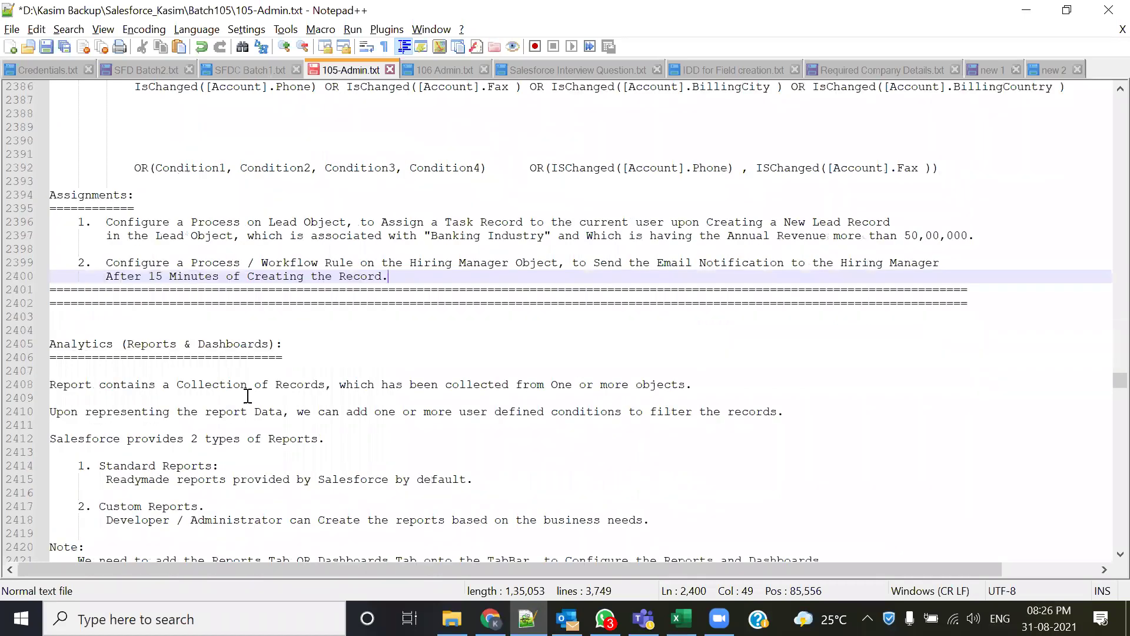
drag(282, 357, 51, 344)
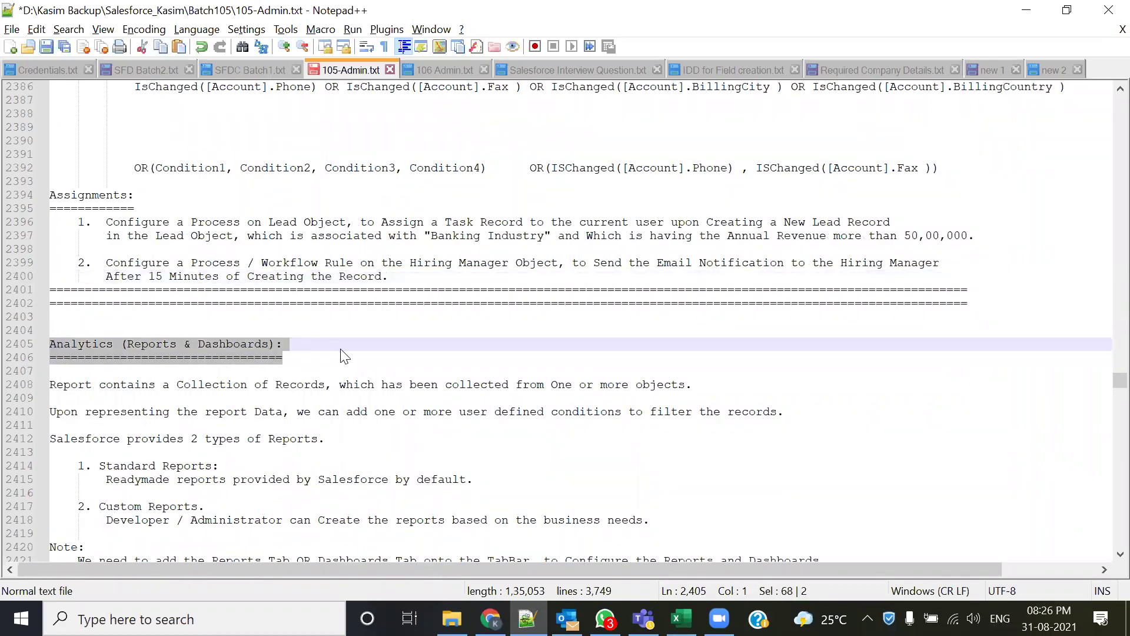
click(326, 379)
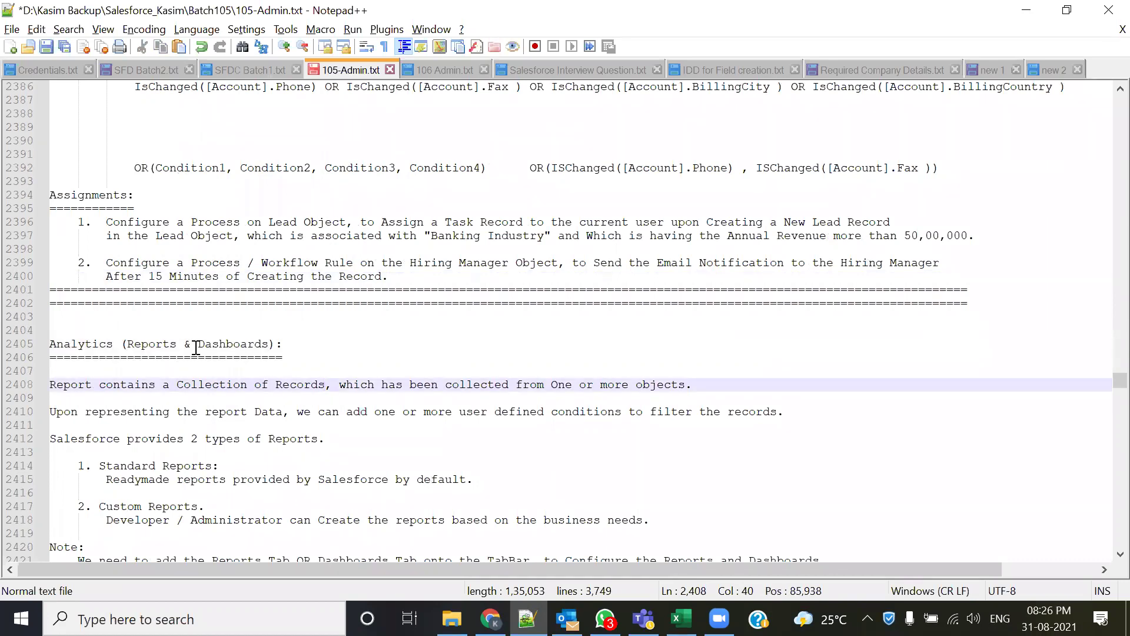
click(438, 279)
drag(438, 279, 209, 262)
drag(119, 234, 78, 222)
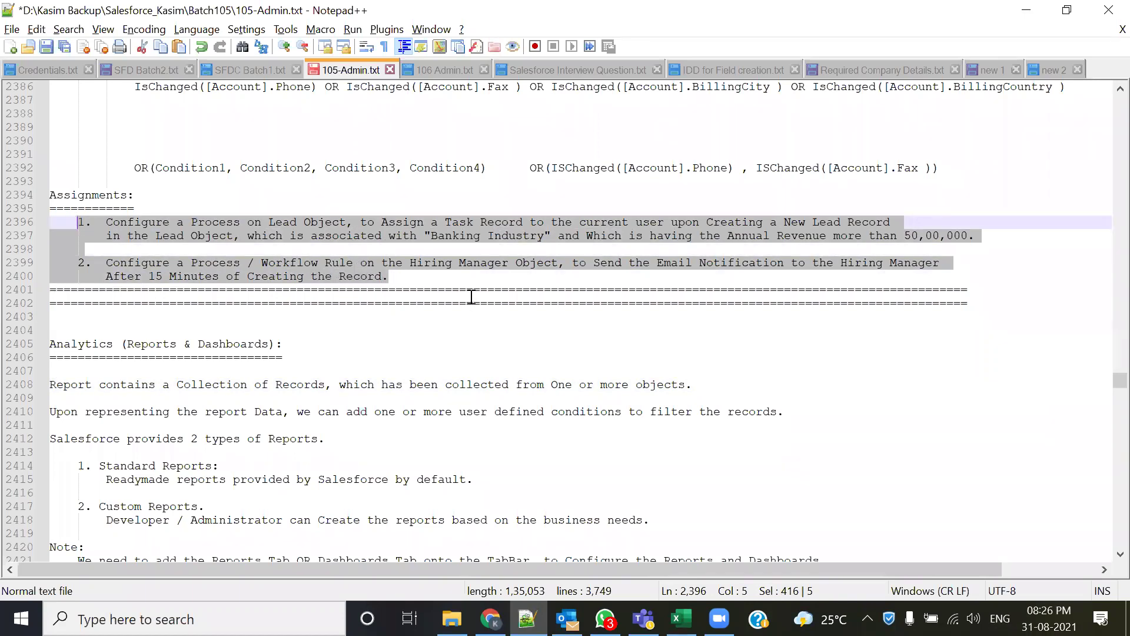
click(394, 293)
drag(391, 279, 78, 222)
click(492, 262)
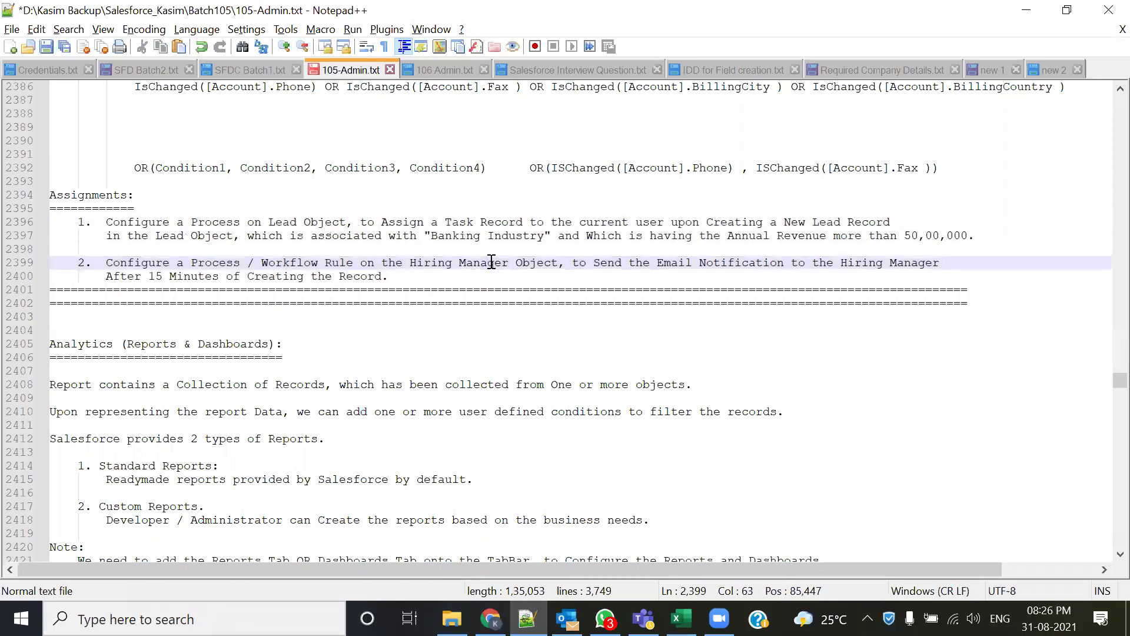
drag(382, 275, 978, 236)
click(127, 235)
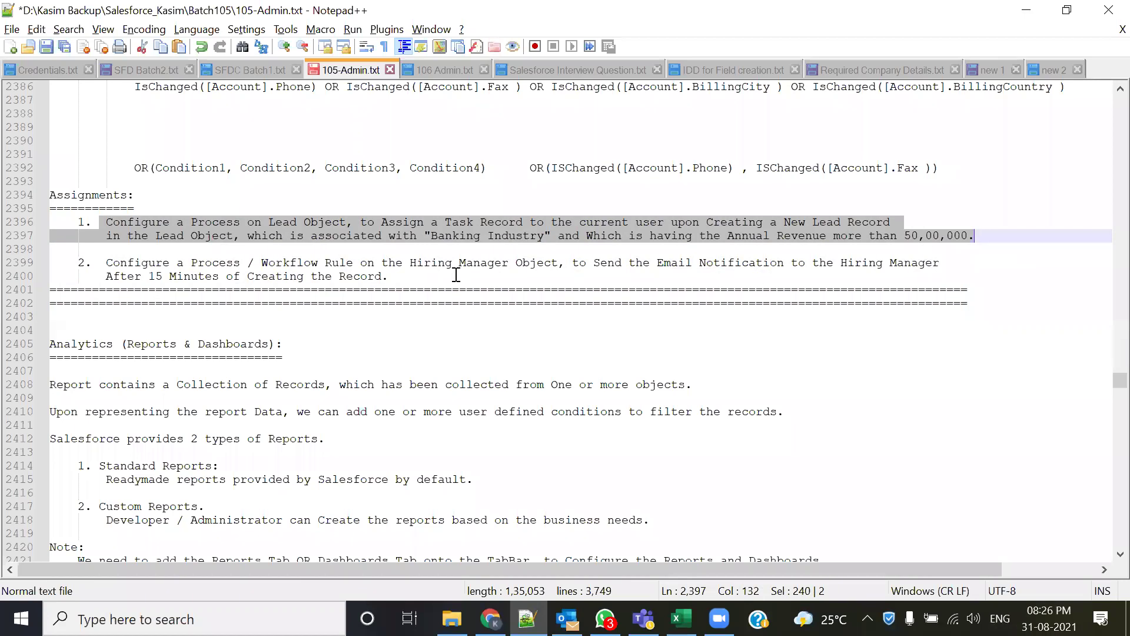
drag(100, 262, 880, 262)
drag(106, 276, 58, 221)
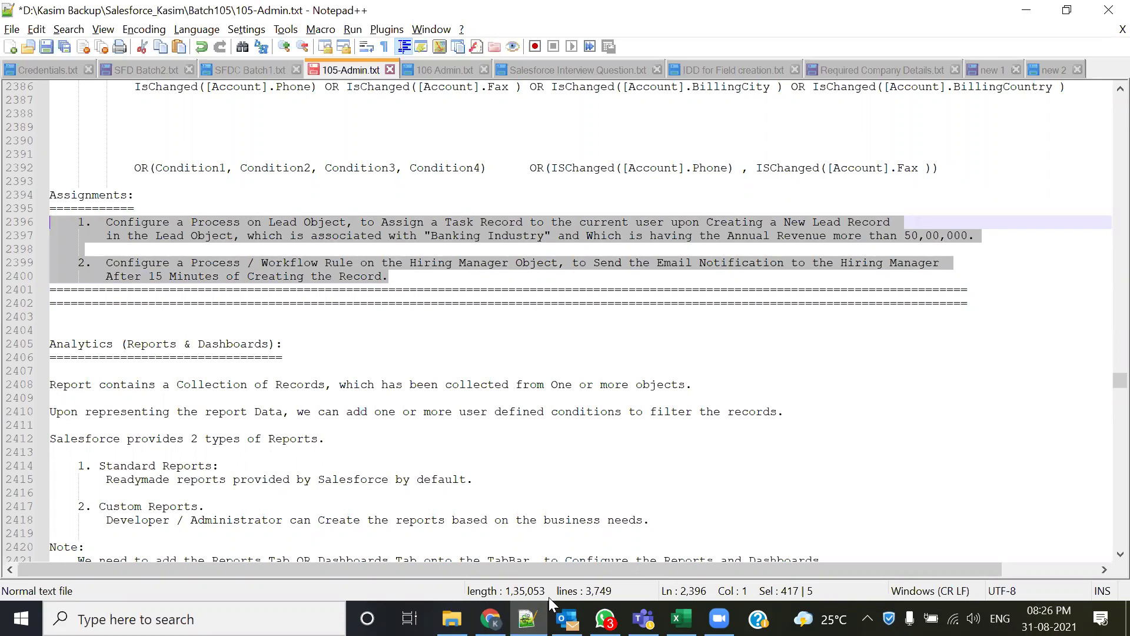
drag(333, 355, 19, 344)
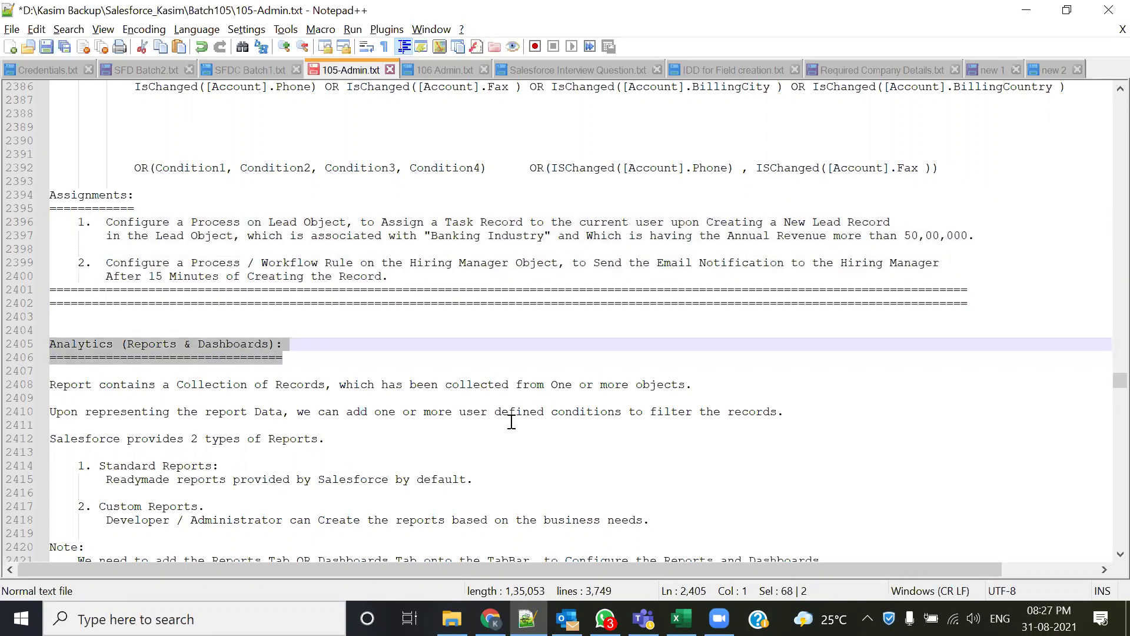